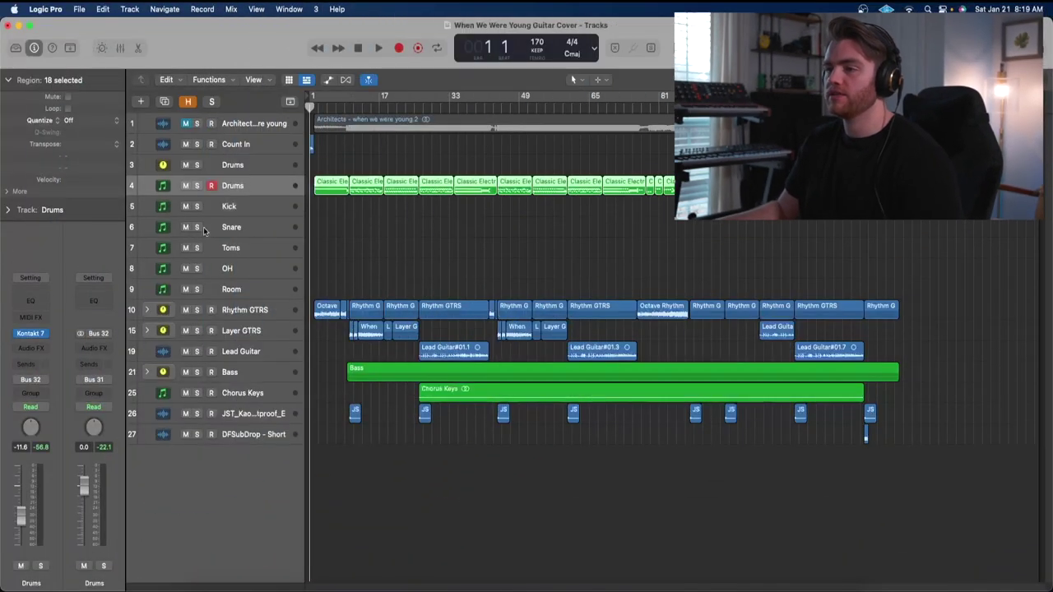
Step: Open the Kontakt 7 instrument on the Drums track's channel strip
left_click(32, 335)
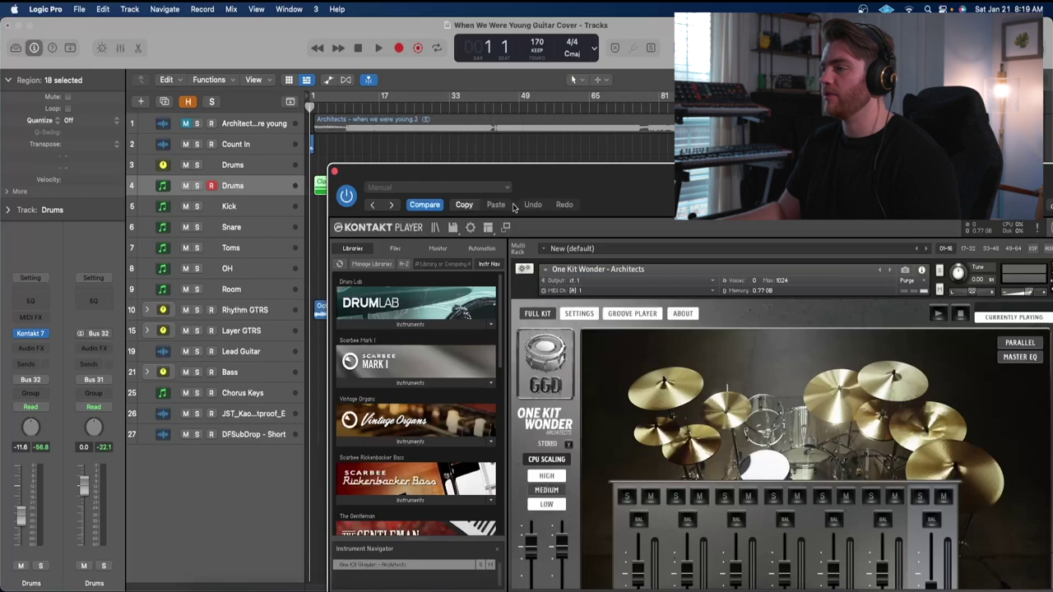
Step: Move Kontakt into full view, look at the One Kit Wonder mixer, then close the plugin
left_click_drag(585, 204, 424, 88)
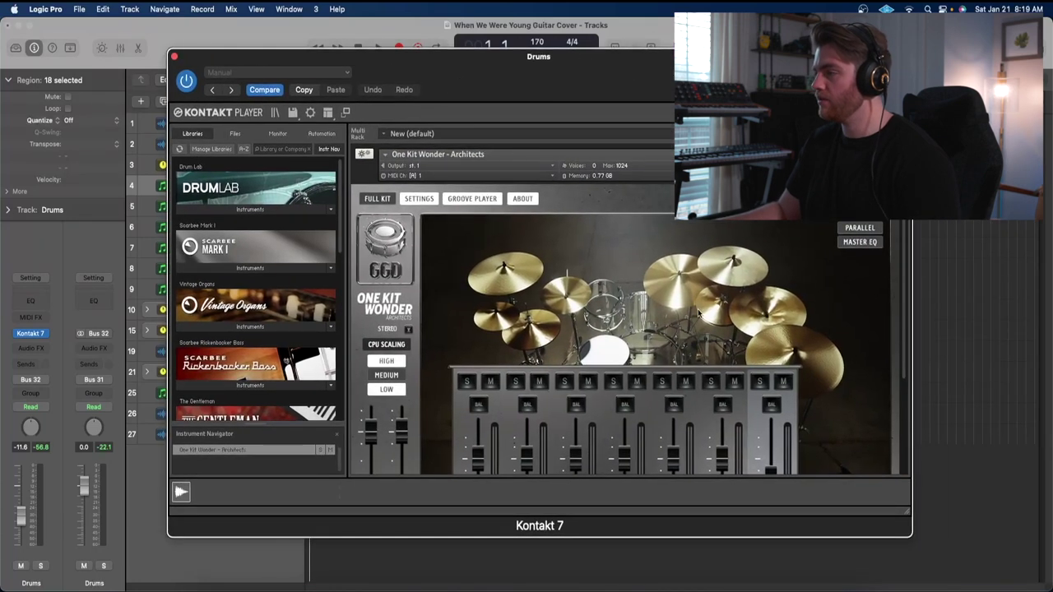
scroll(697, 312, "down", 5)
left_click(647, 443)
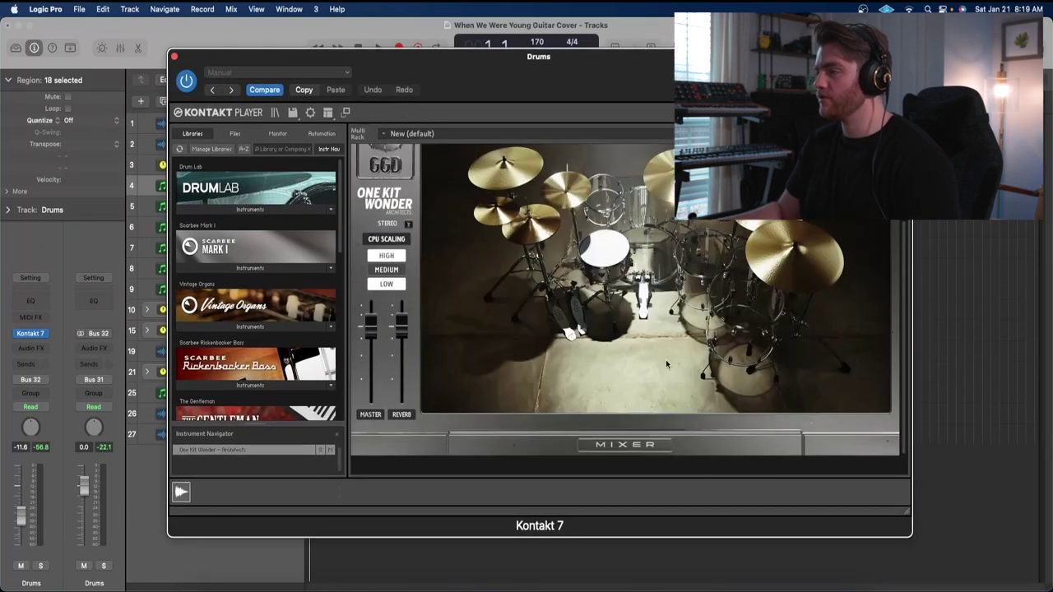
scroll(647, 411, "up", 2)
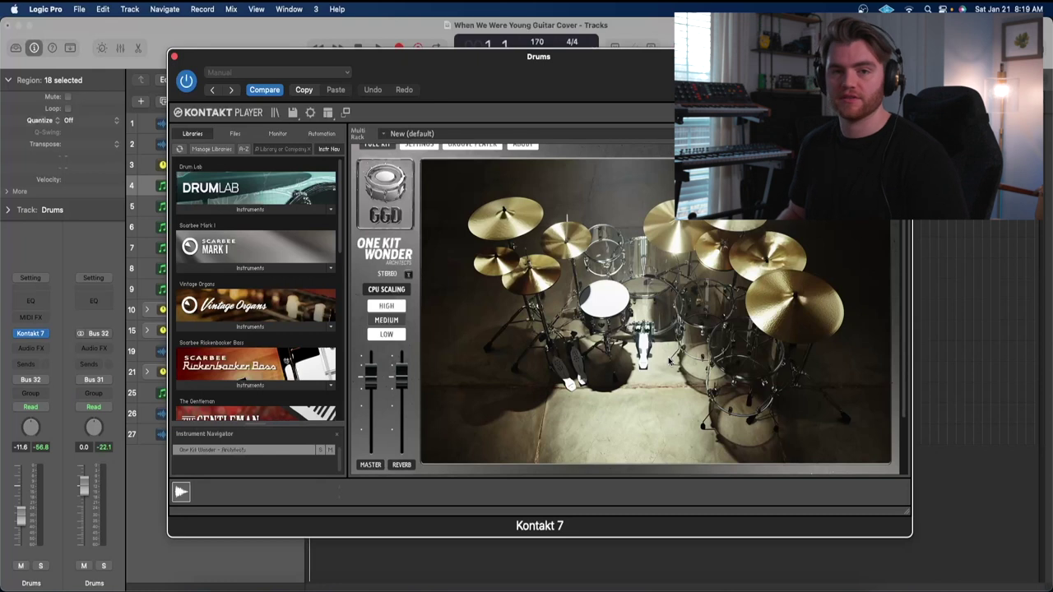
scroll(695, 370, "down", 3)
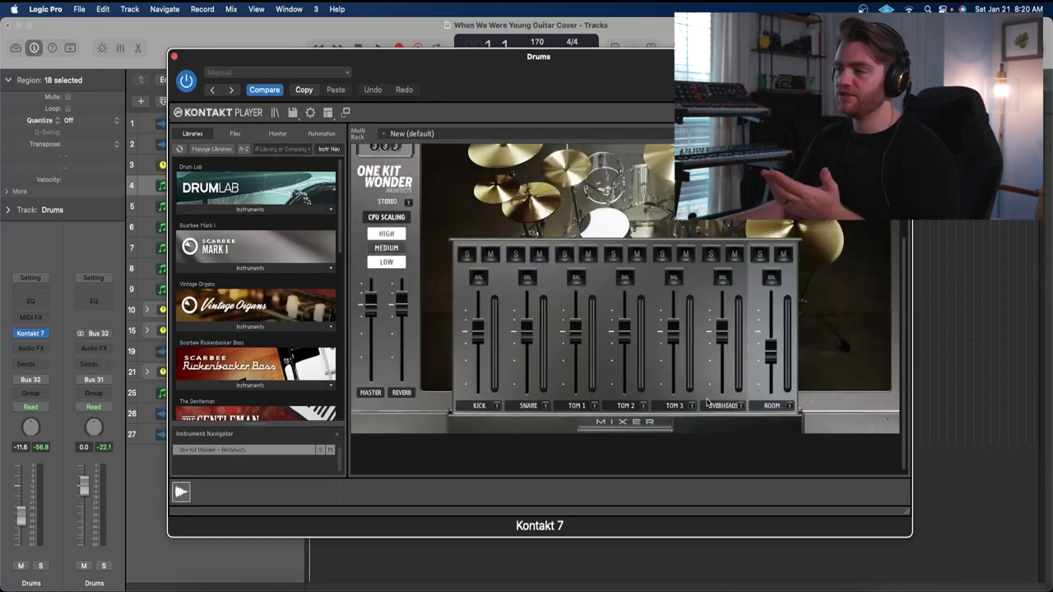
left_click(598, 424)
key("super+w")
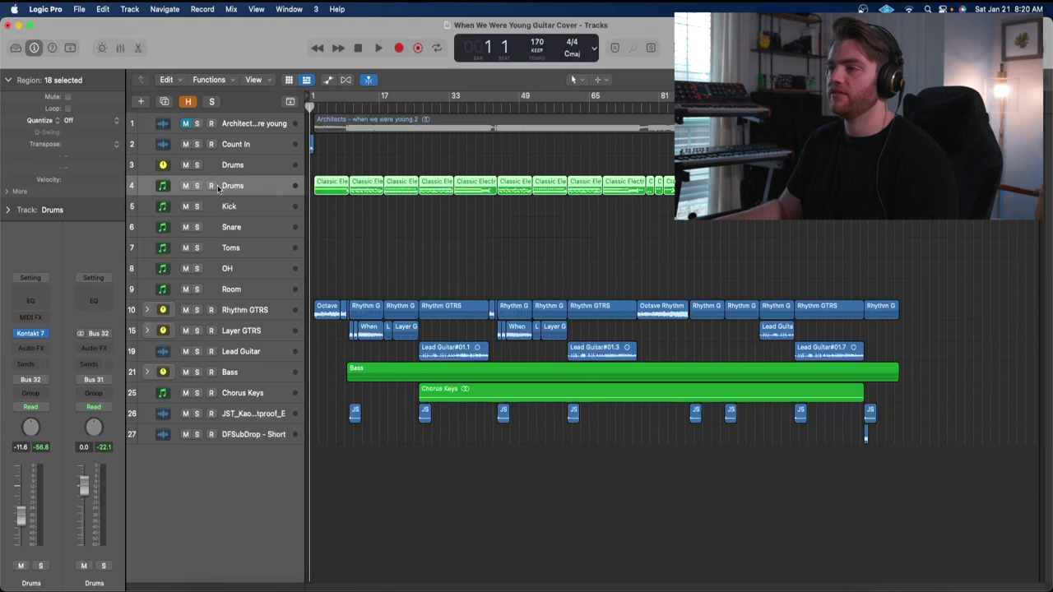
left_click(196, 186)
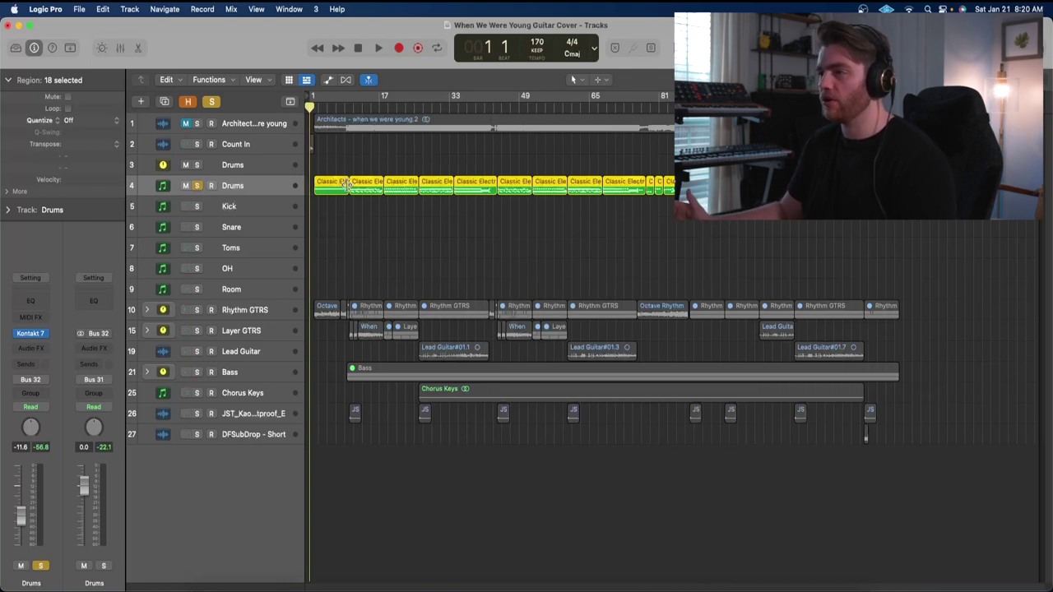
key("space")
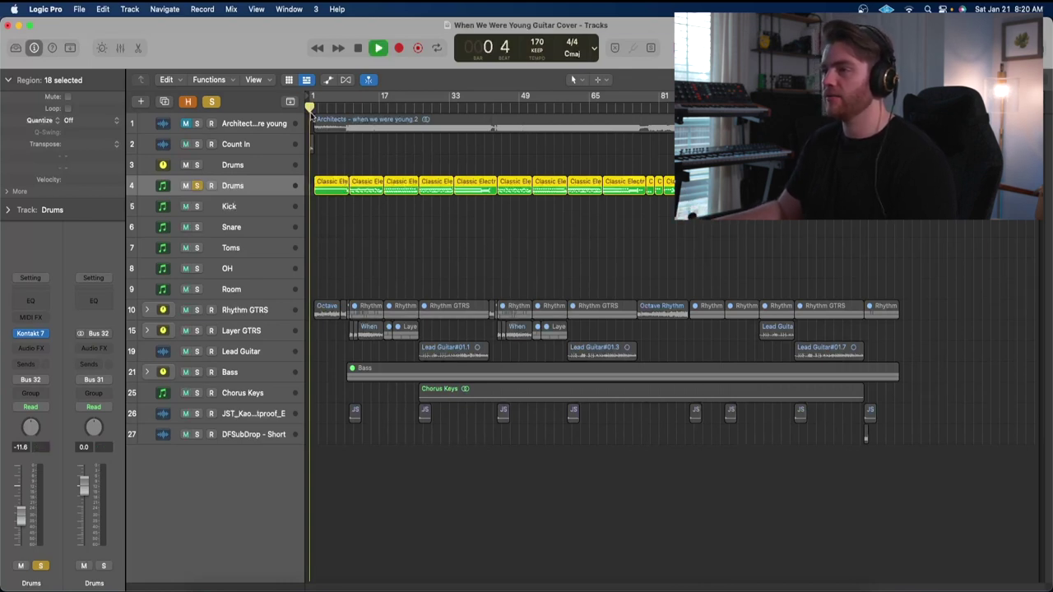
key("space")
left_click(344, 108)
key("space")
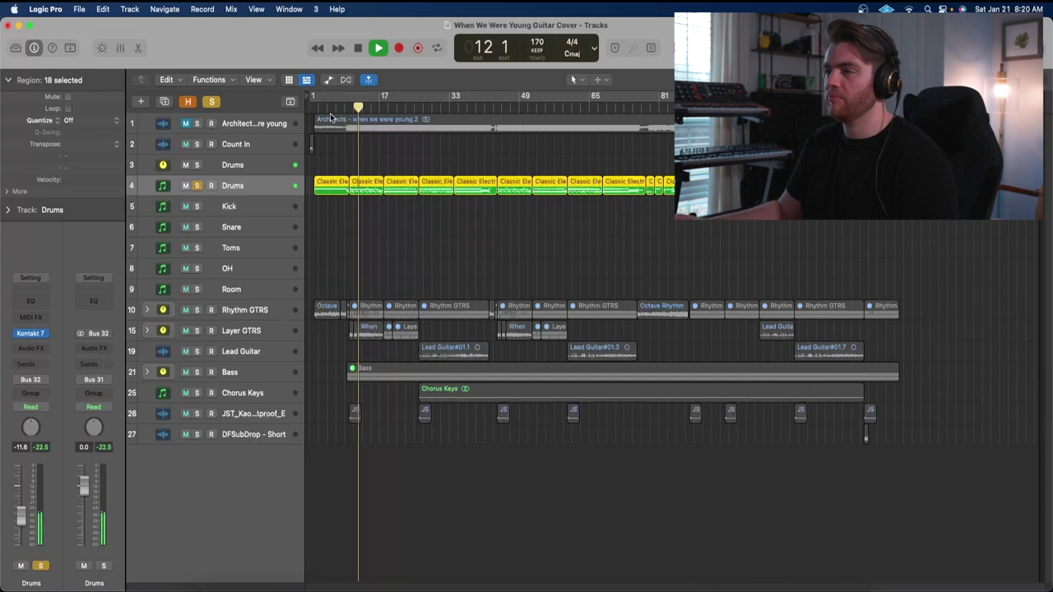
key("space")
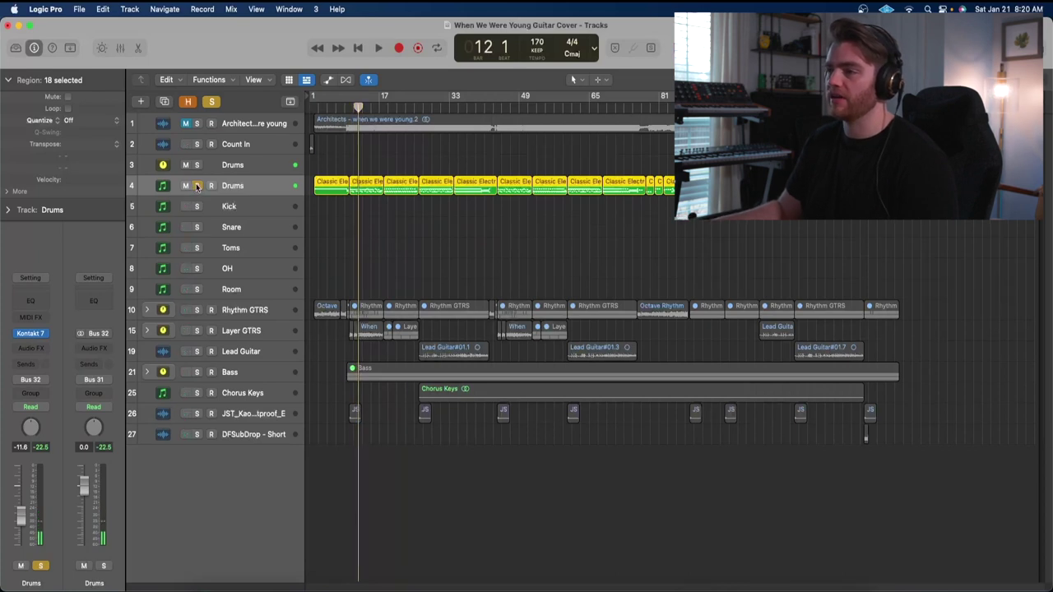
left_click(197, 185)
left_click(197, 288)
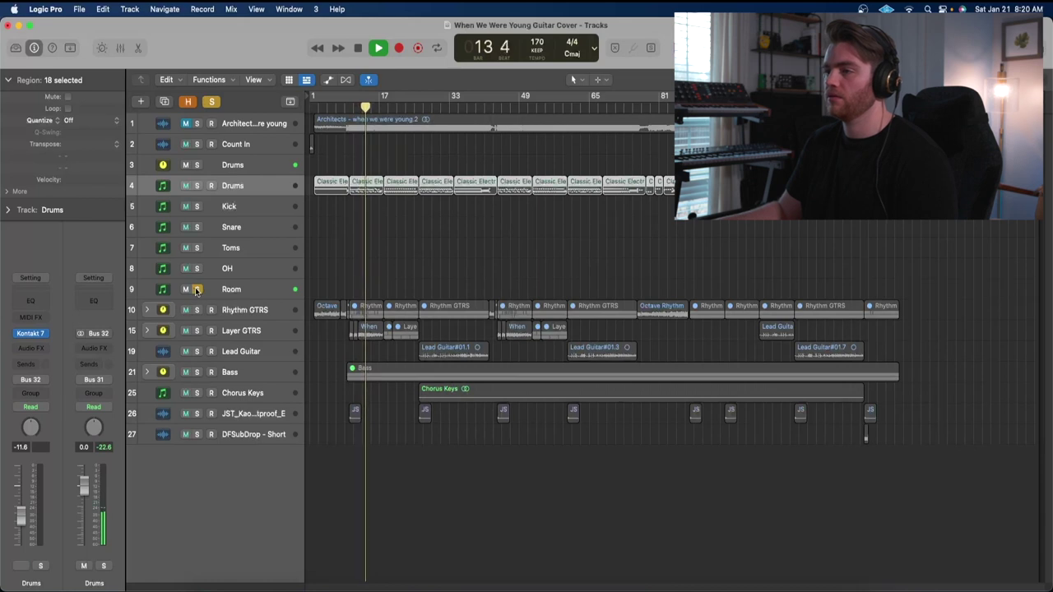
key("space")
left_click(196, 288)
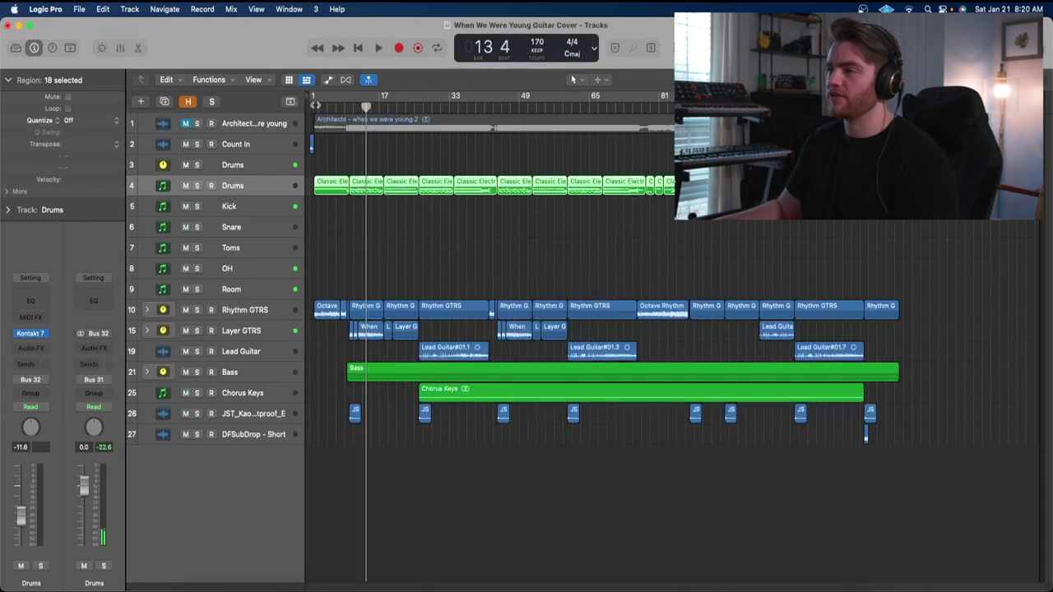
key("Return")
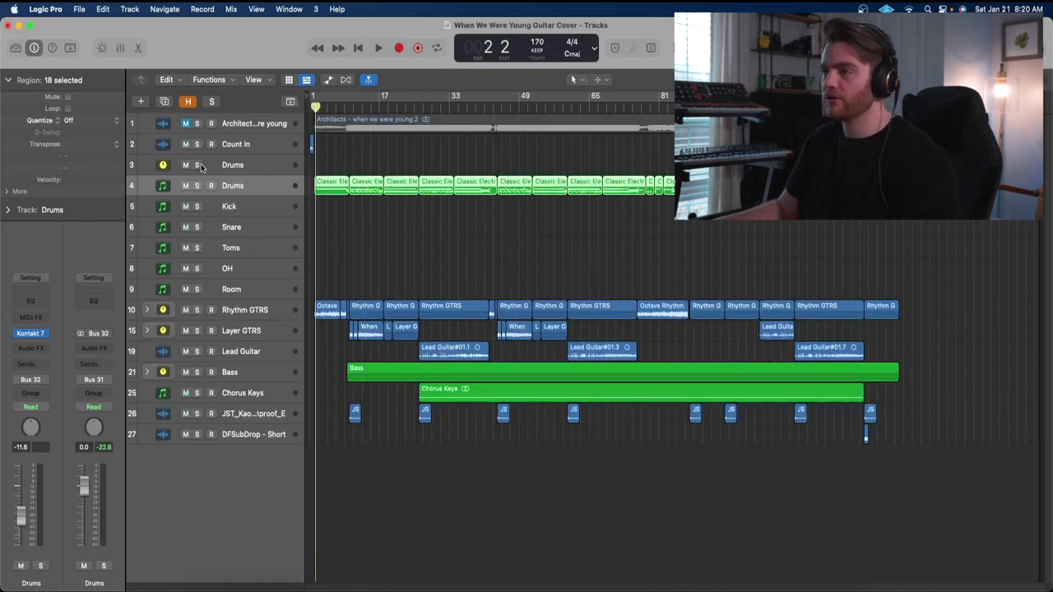
left_click(197, 166)
Step: Play the soloed Drums stack from bar 10 and stop at bar 19
left_click(347, 110)
key("space")
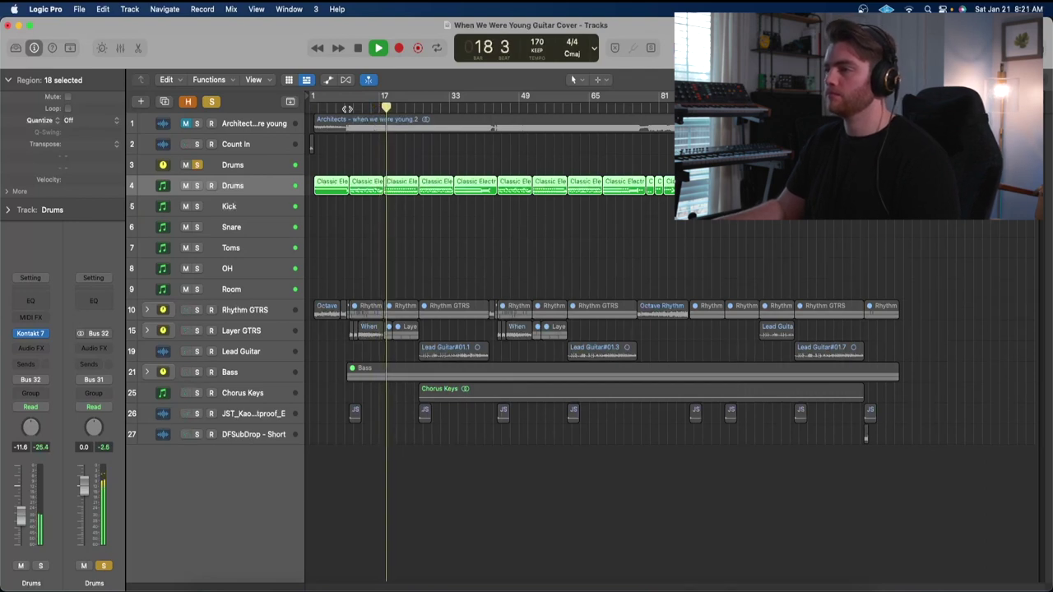
key("space")
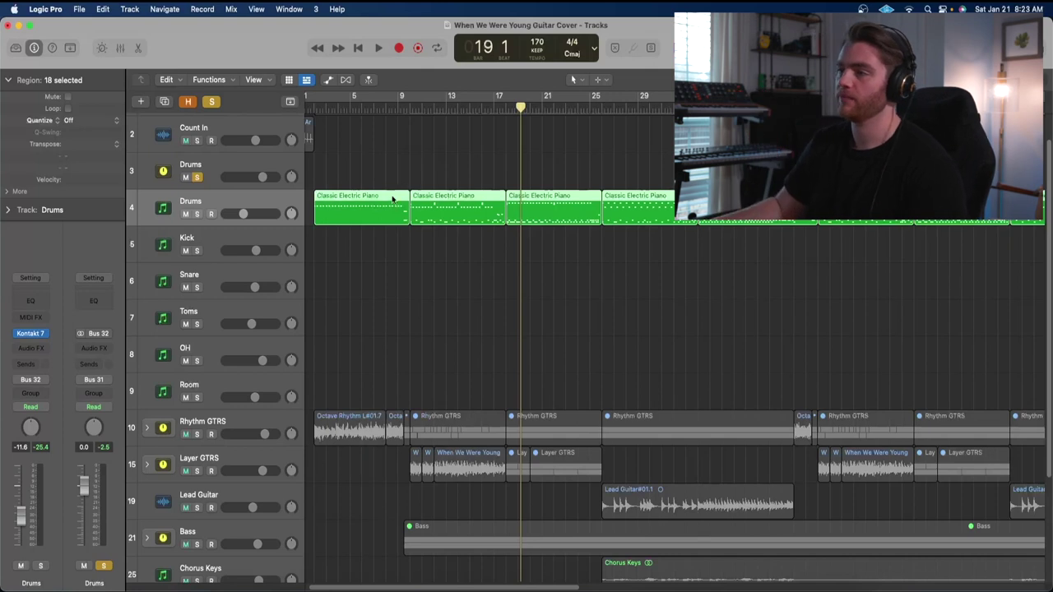
Step: Select the Kick track and play a short passage of it
left_click(208, 240)
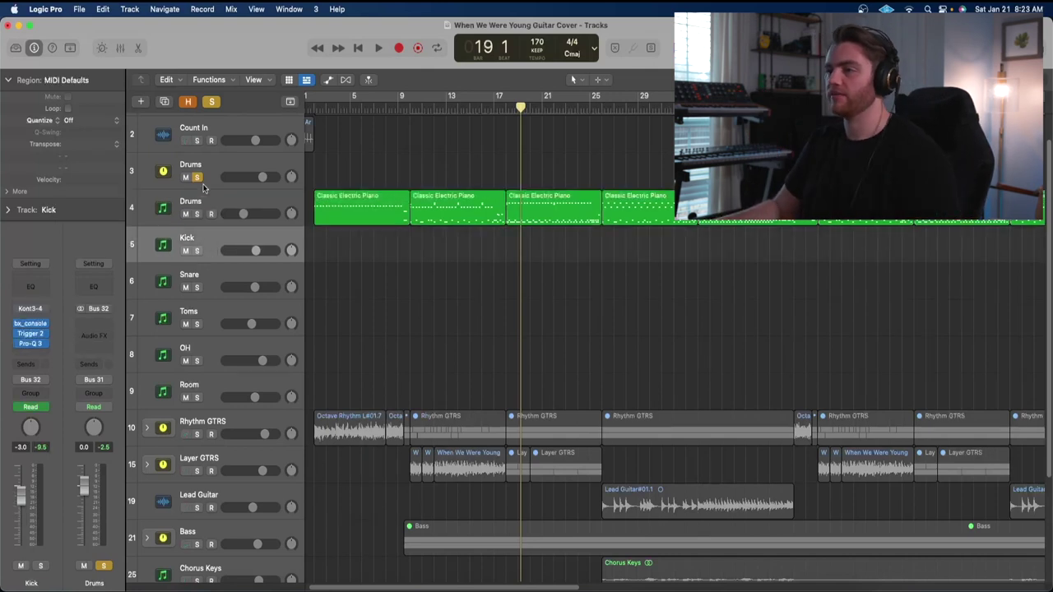
key("space")
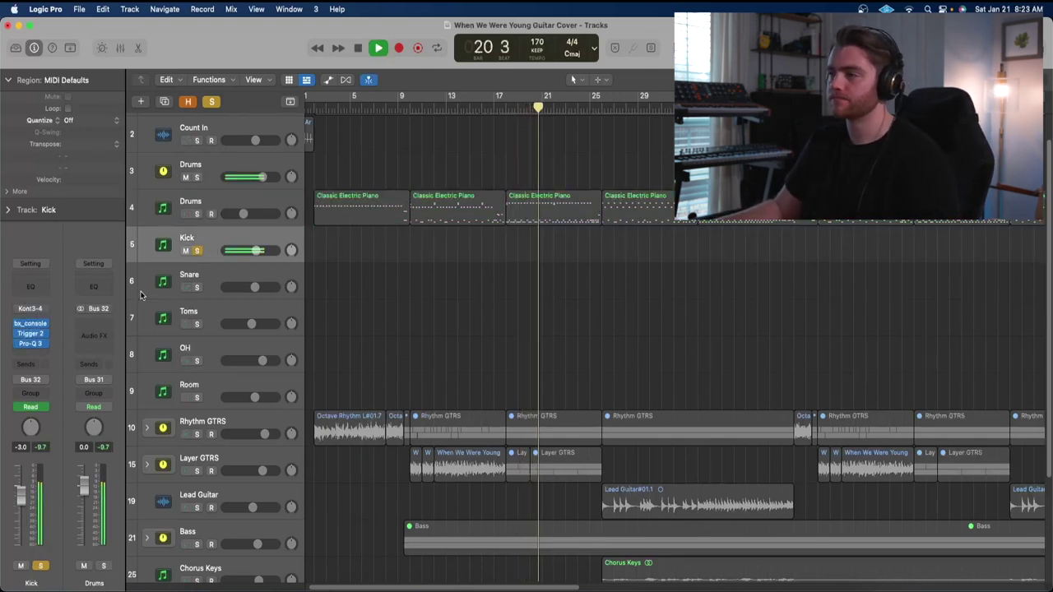
key("space")
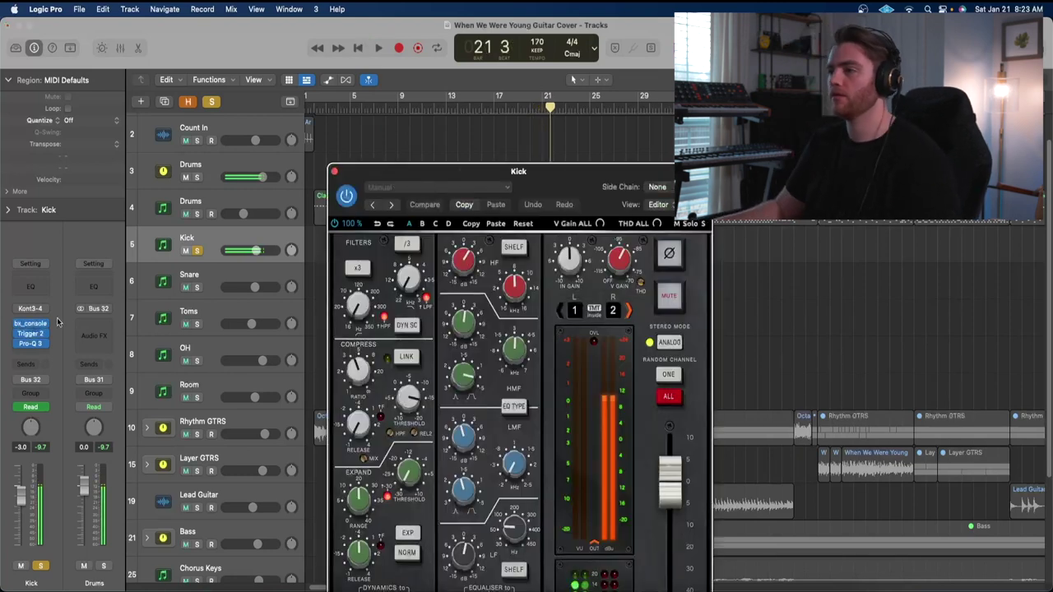
Step: Open the Kick's bx_console SSL 4000 E and adjust its low-mid gain while listening
left_click(30, 323)
left_click_drag(560, 184, 526, 72)
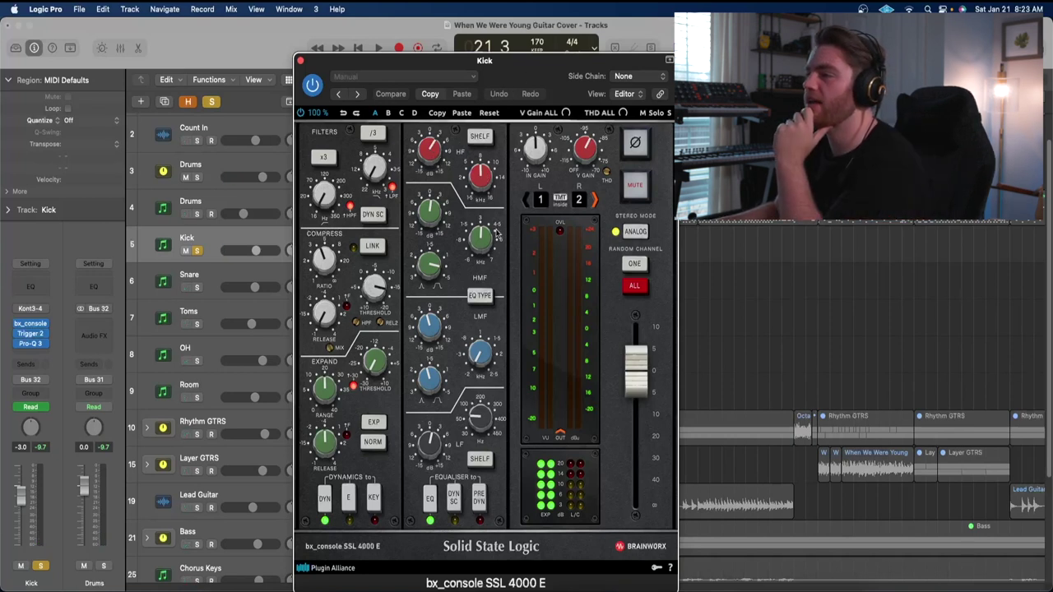
mouse_move(441, 214)
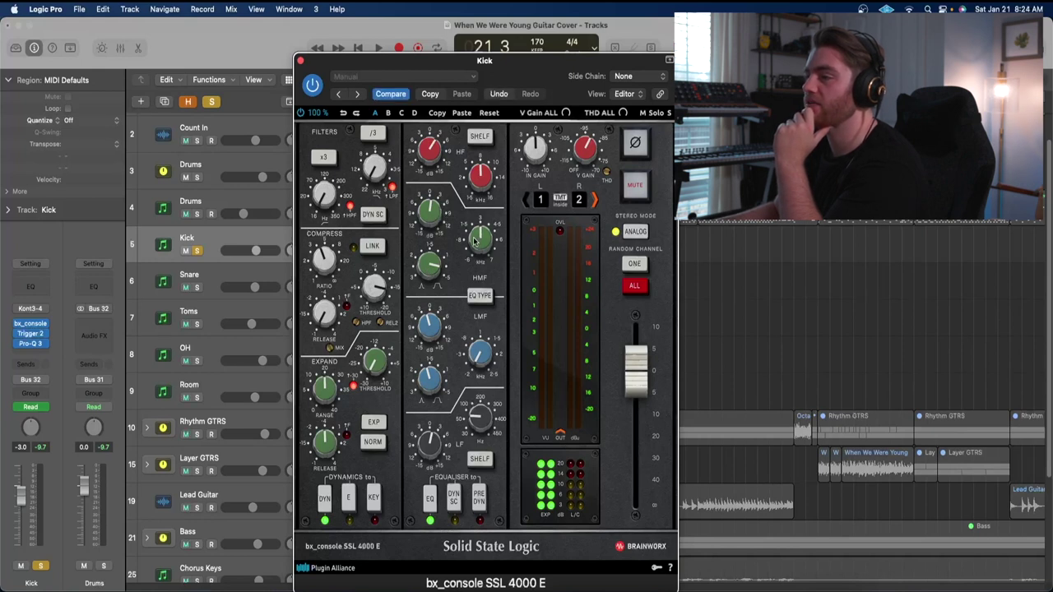
mouse_move(439, 263)
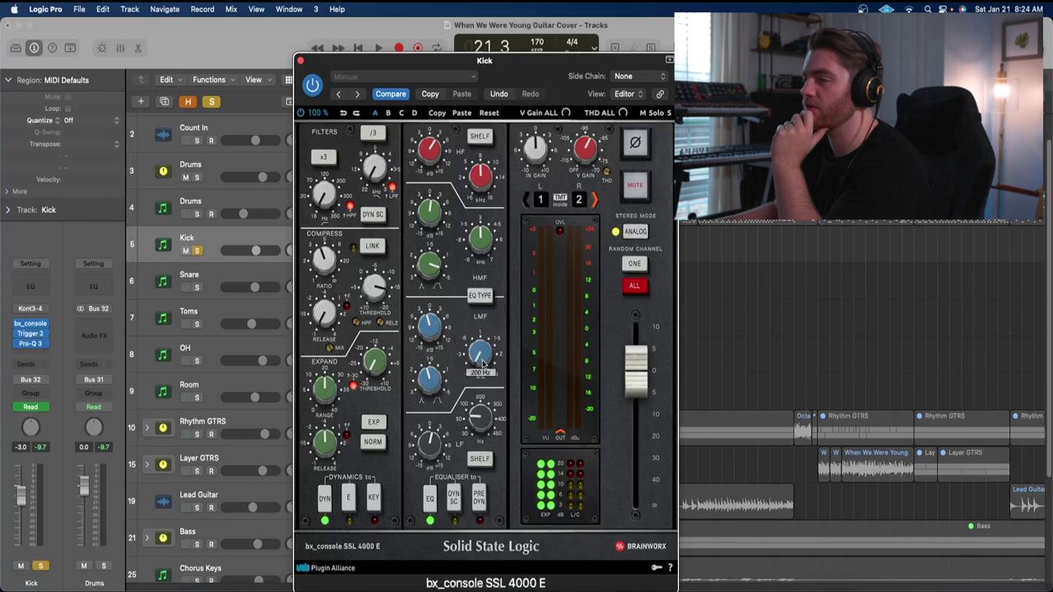
key("space")
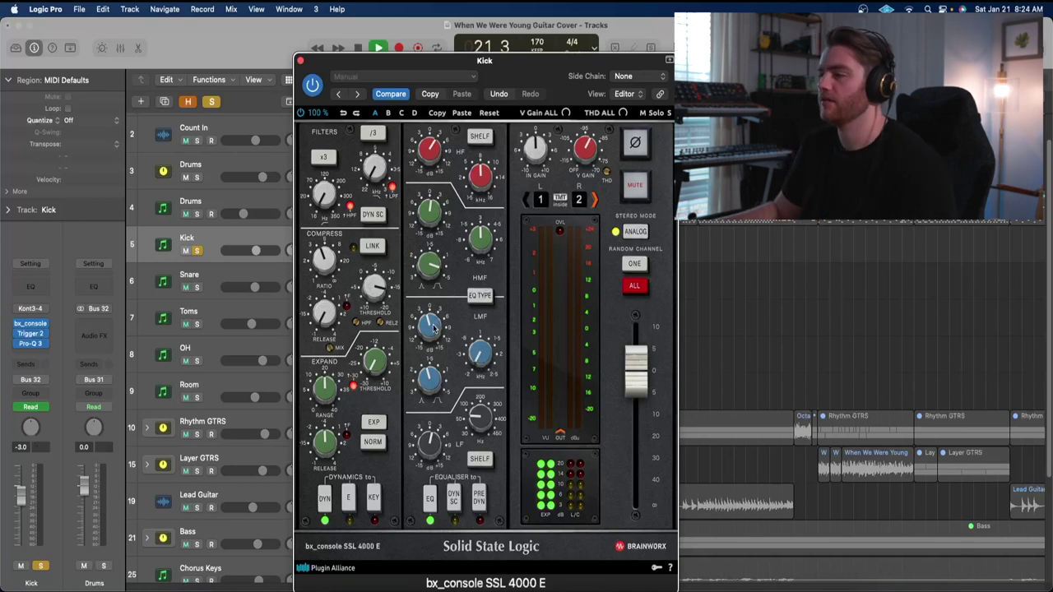
left_click(431, 329, "alt")
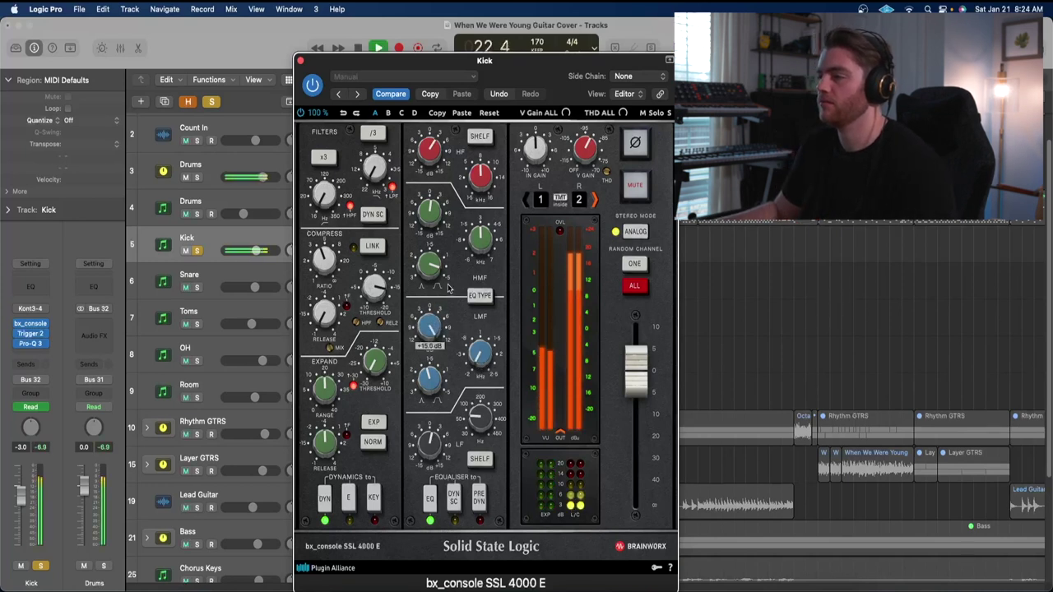
key("space")
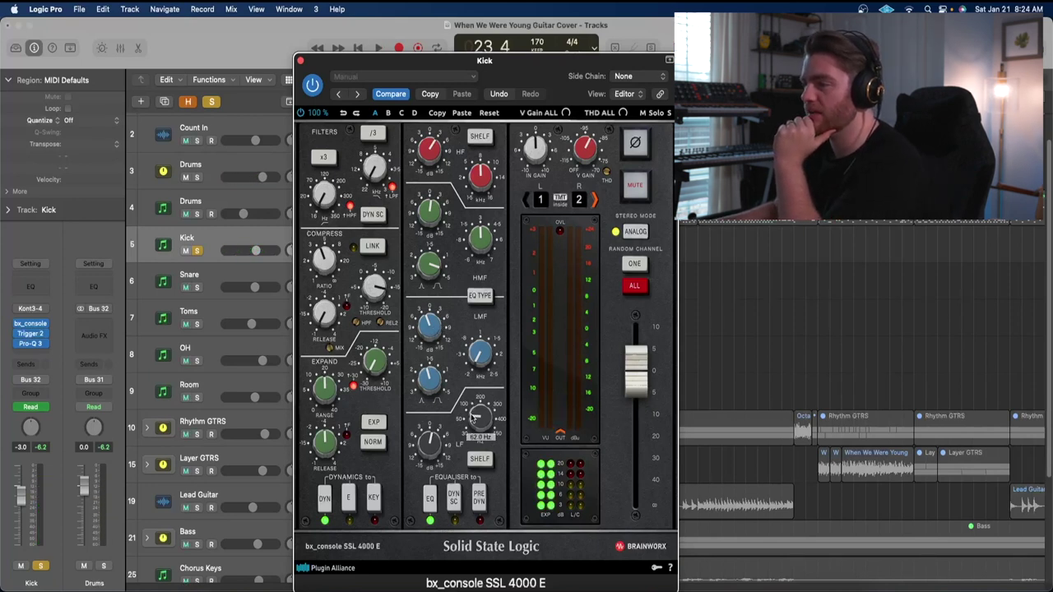
mouse_move(436, 442)
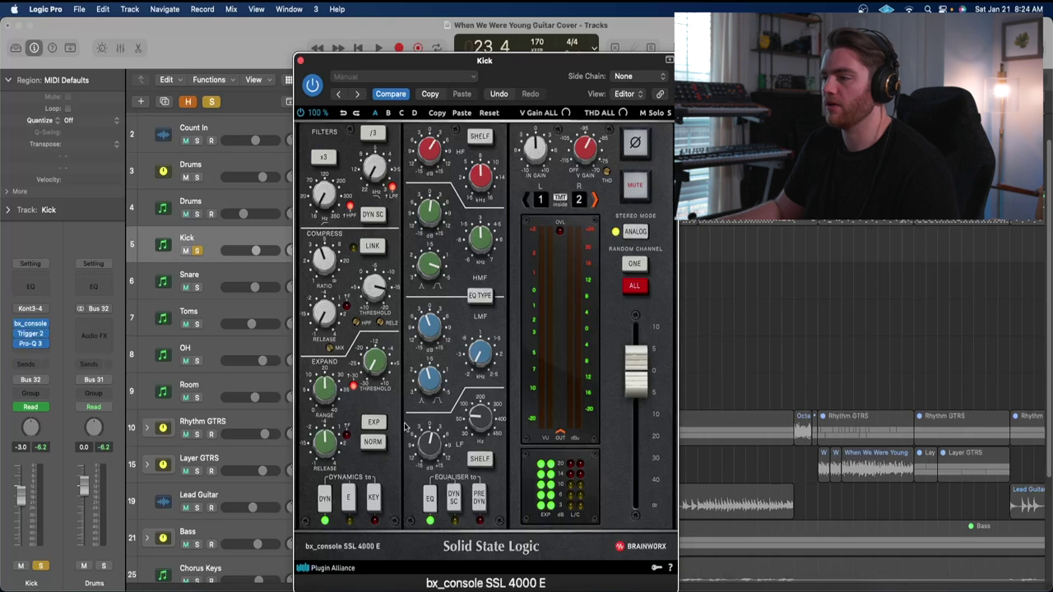
key("space")
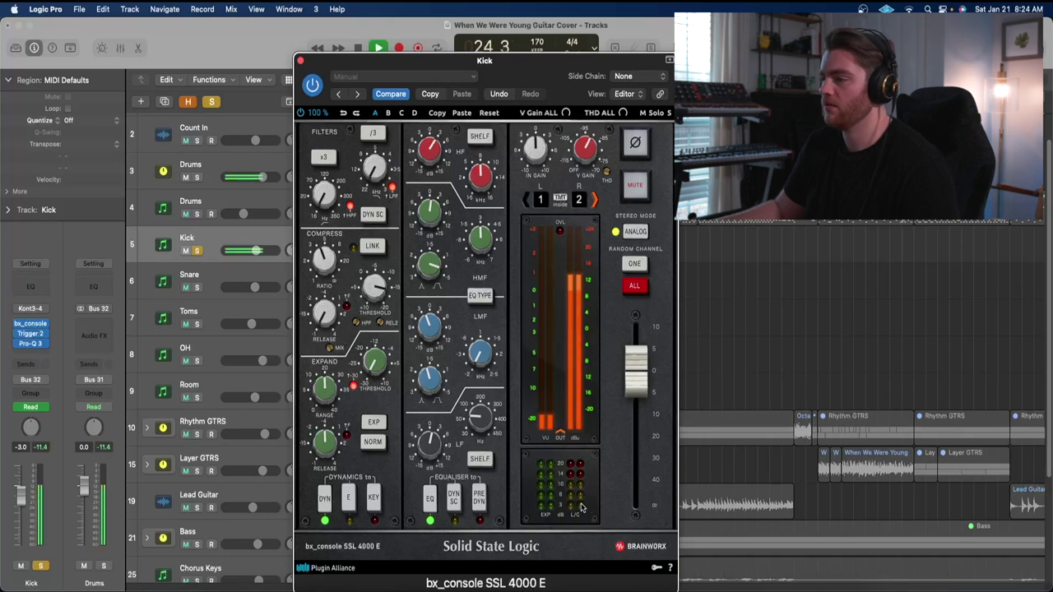
key("space")
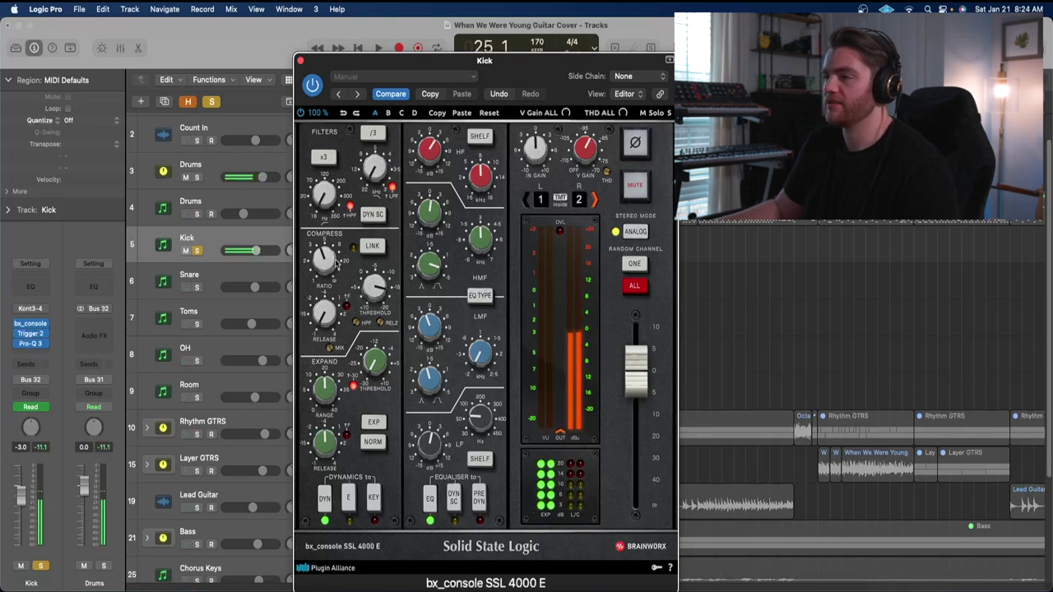
mouse_move(325, 262)
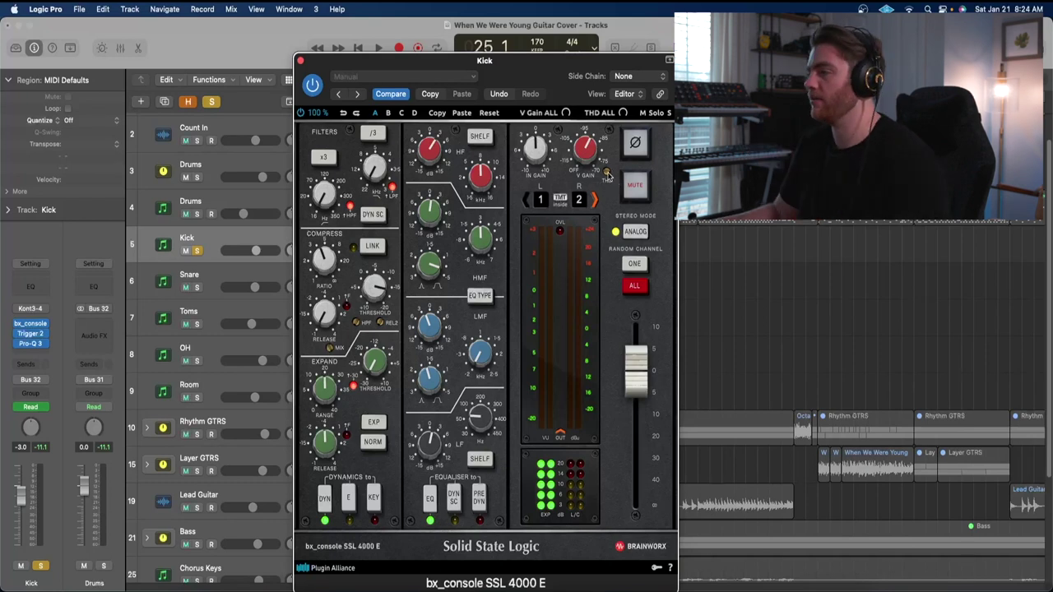
key("space")
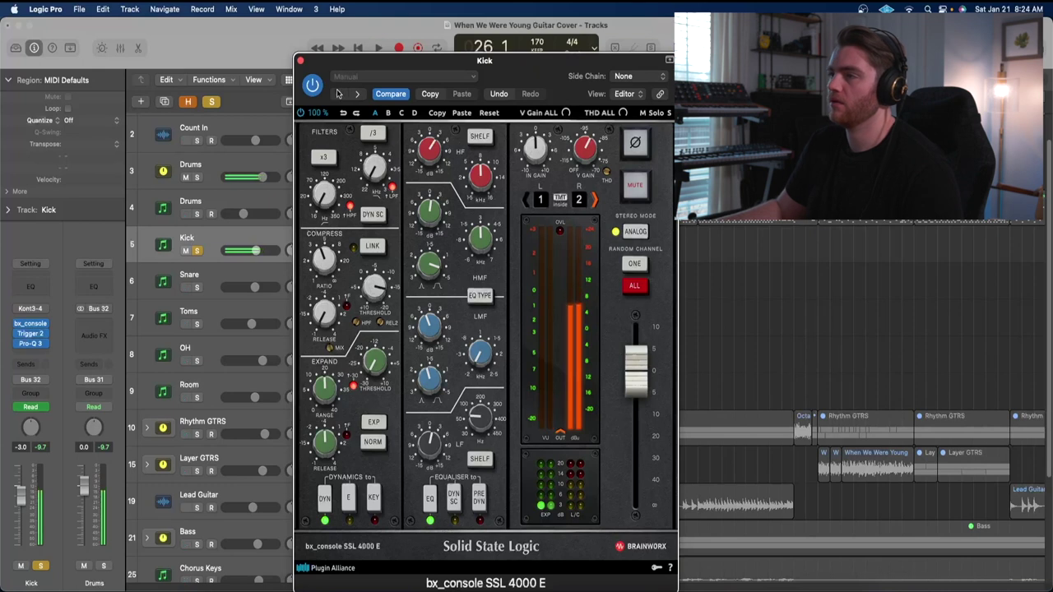
left_click(24, 325)
Step: Replay the soloed Kick from bar 18, stop, and return the playhead to bar 18
left_click(505, 107)
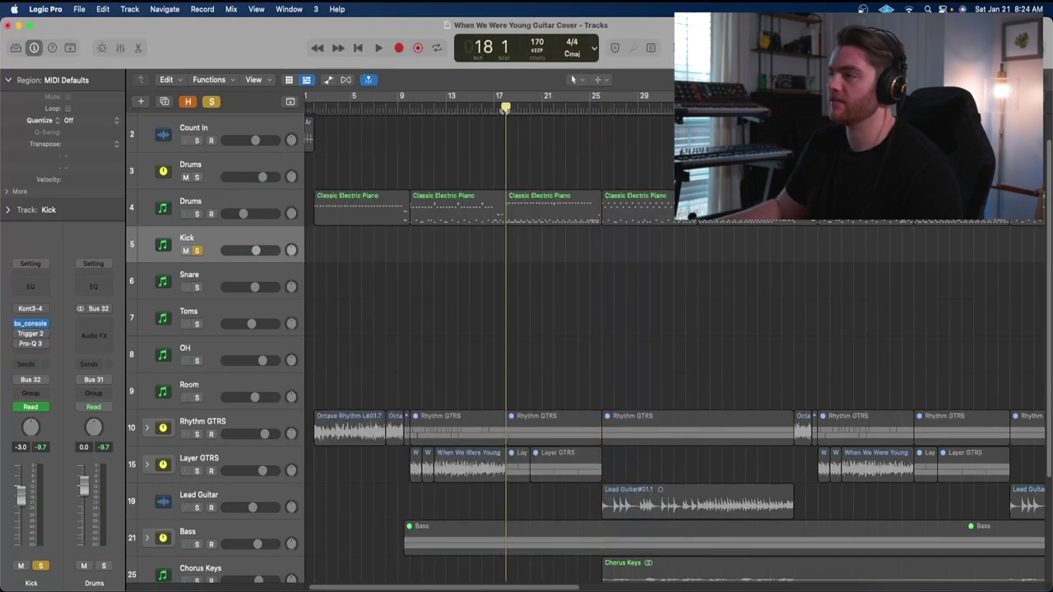
key("space")
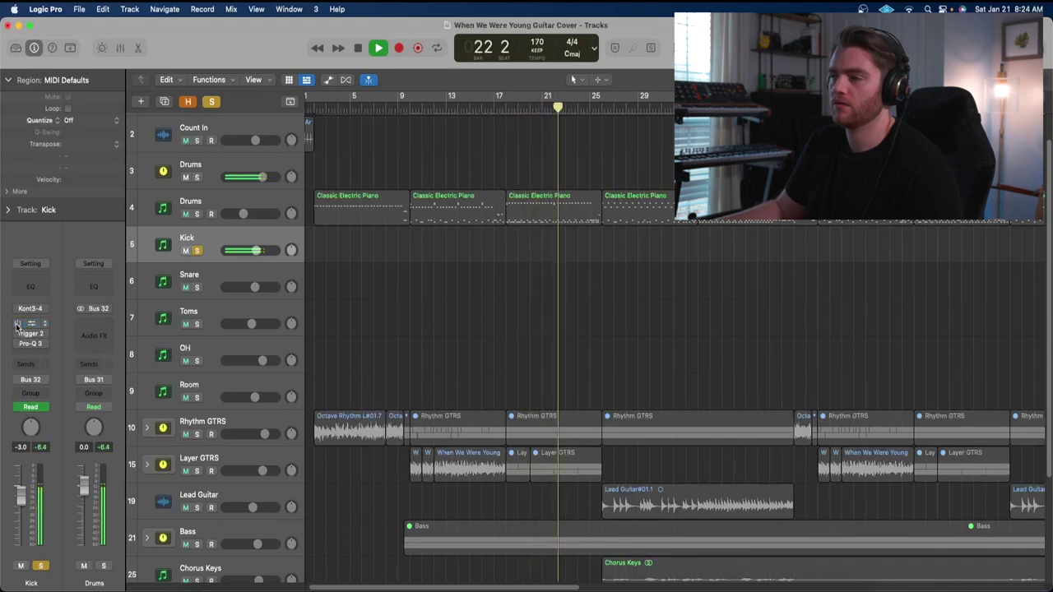
key("space")
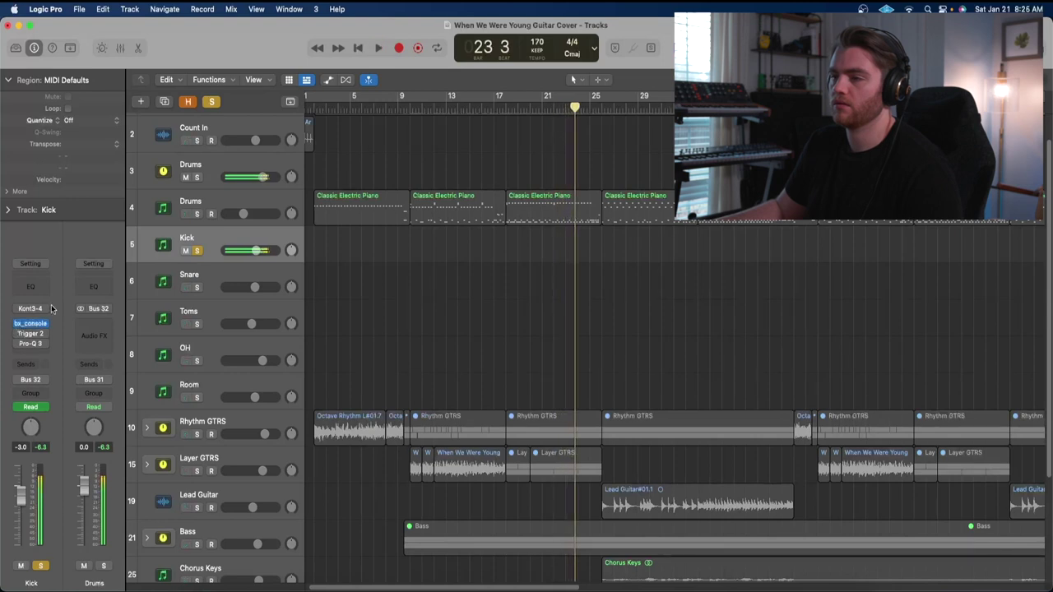
left_click(505, 107)
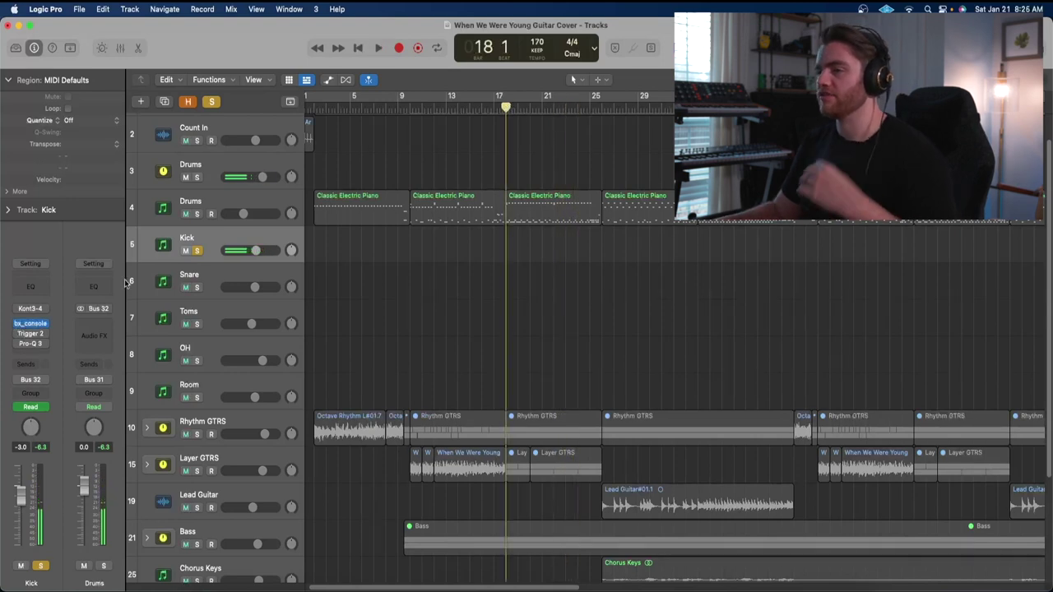
Step: Open the Kick's Trigger 2 sample replacer and audition the kick
left_click(30, 333)
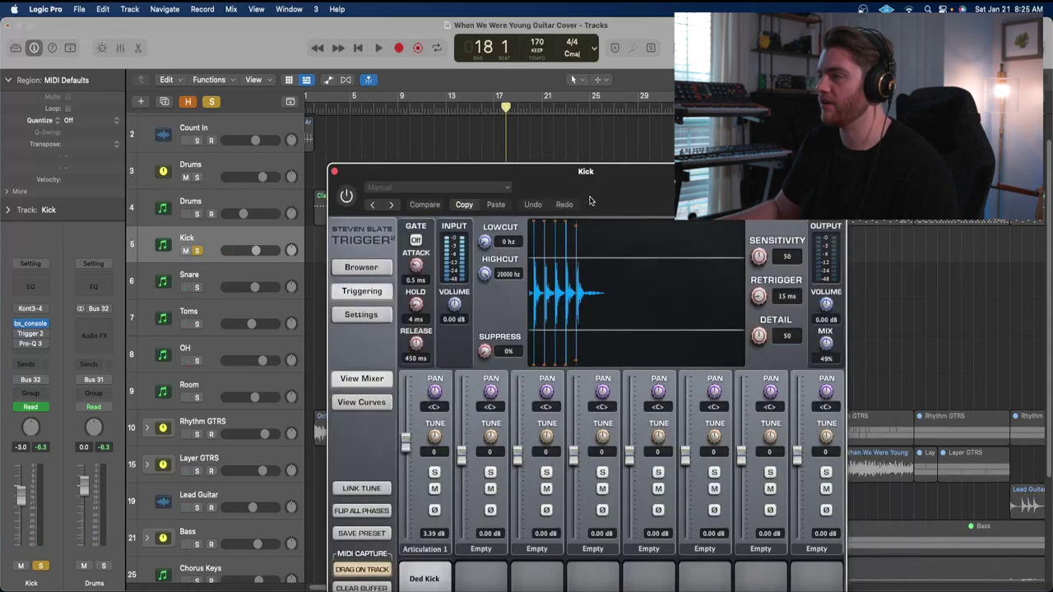
left_click_drag(593, 197, 596, 126)
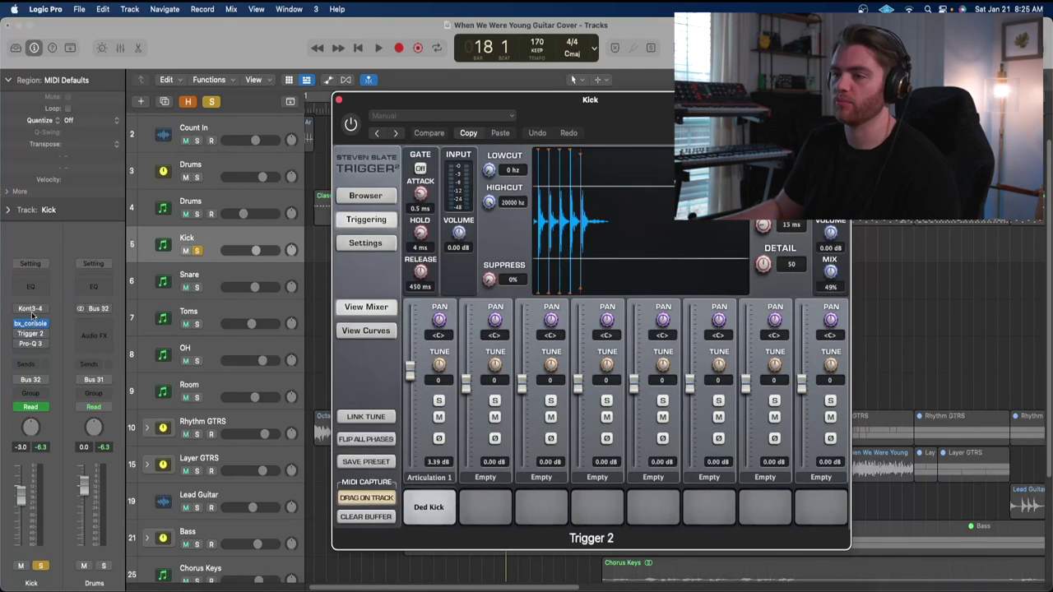
key("space")
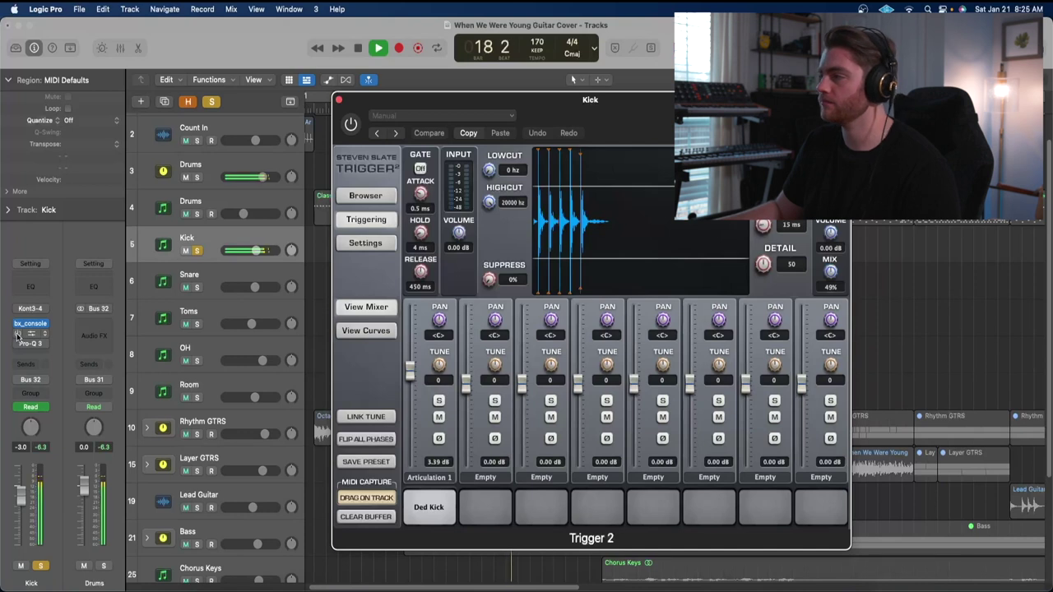
left_click(17, 335)
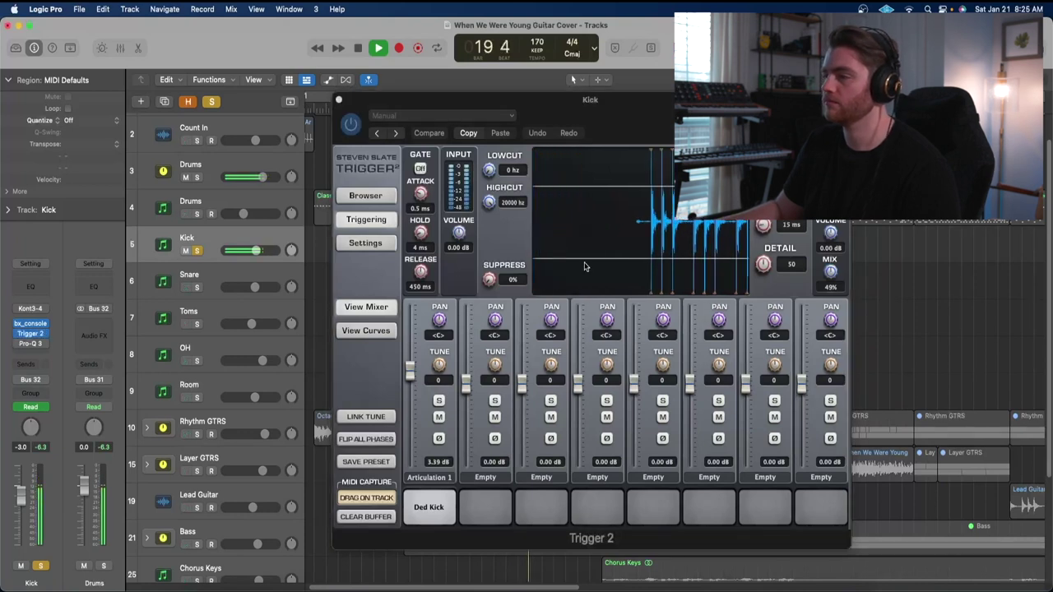
key("space")
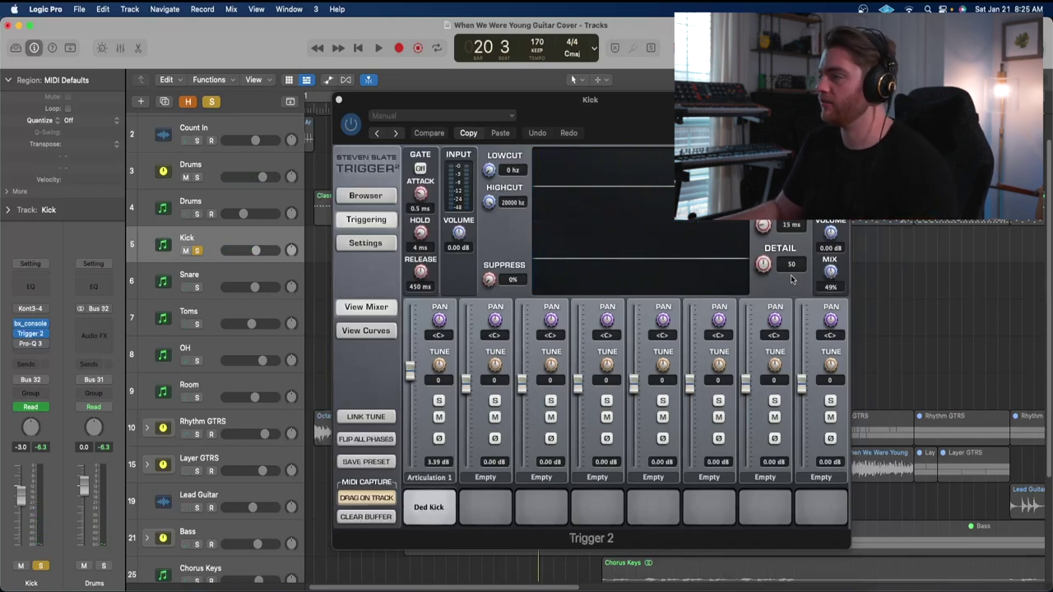
Step: Lower the Trigger 2 Mix from 100% to 50% during playback, then close it
left_click(830, 271, "alt")
key("space")
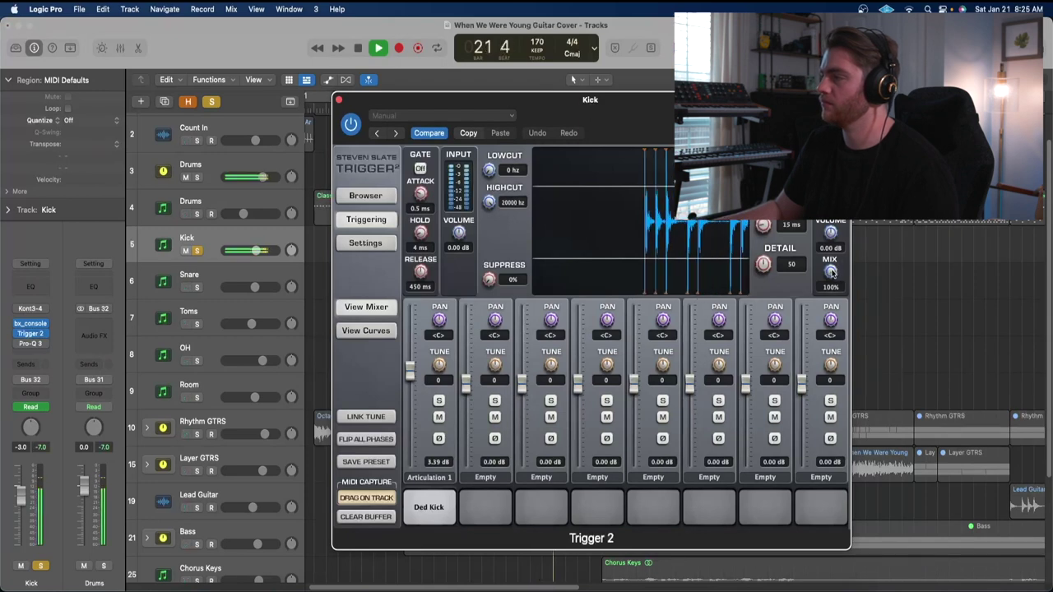
left_click_drag(830, 271, 832, 296)
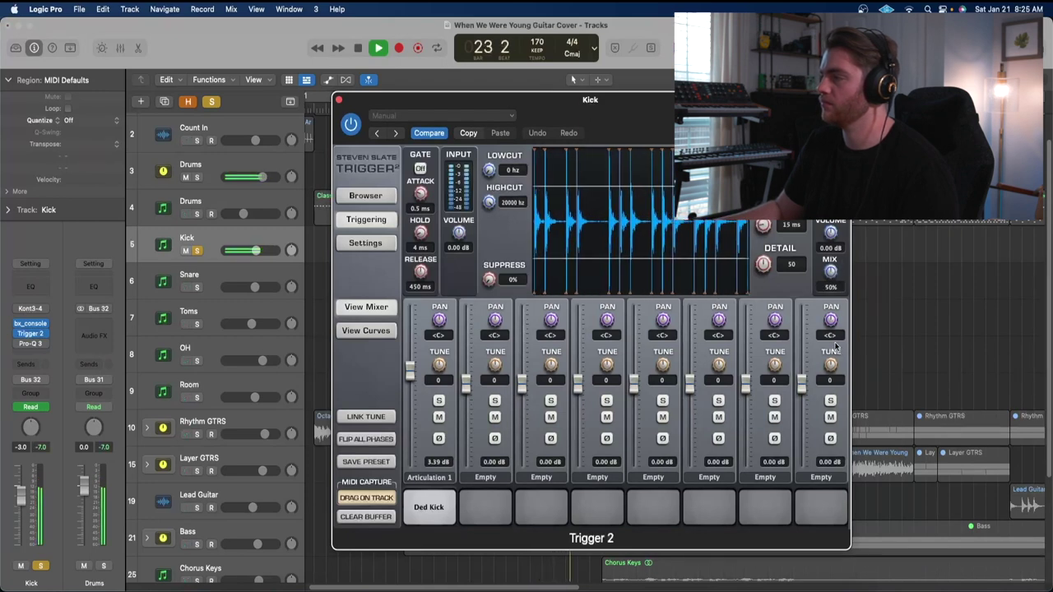
key("space")
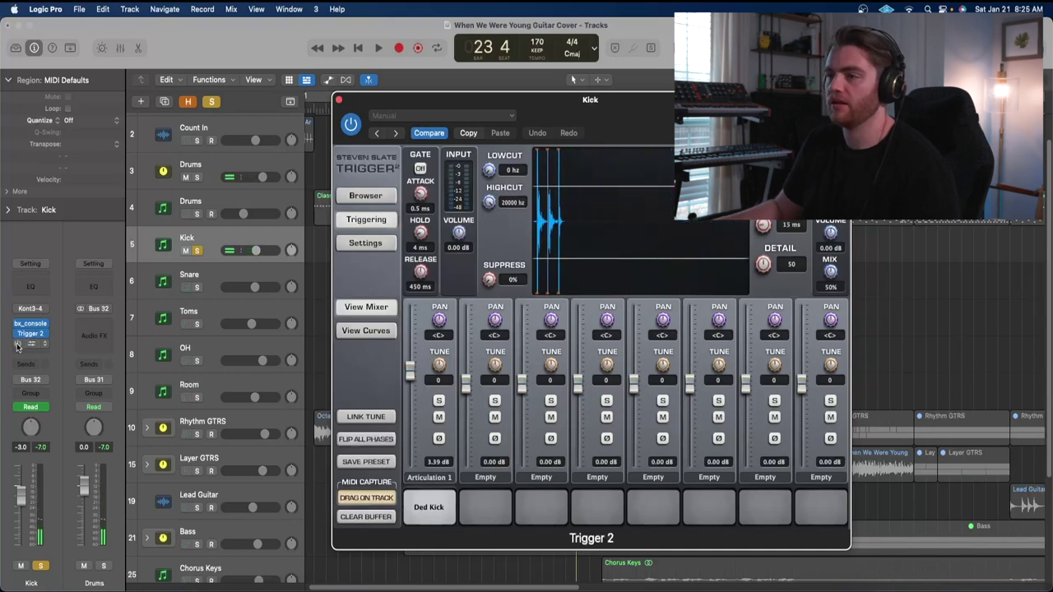
left_click(18, 346)
left_click(260, 132)
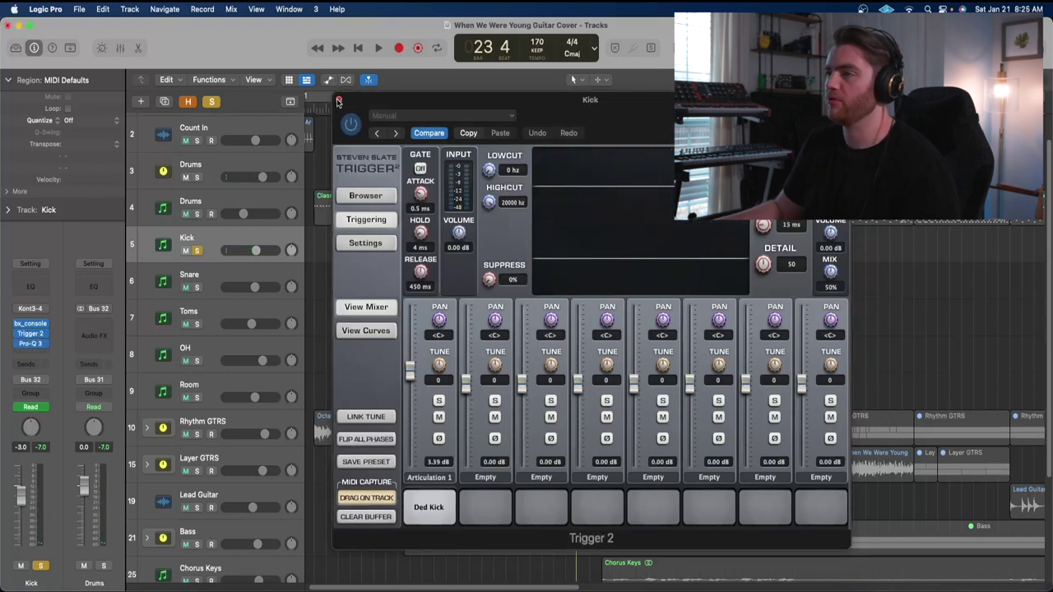
left_click(337, 100)
Step: Open the Kick's Pro-Q 3 and solo the 285 Hz and 59.8 Hz bands during playback
left_click(31, 343)
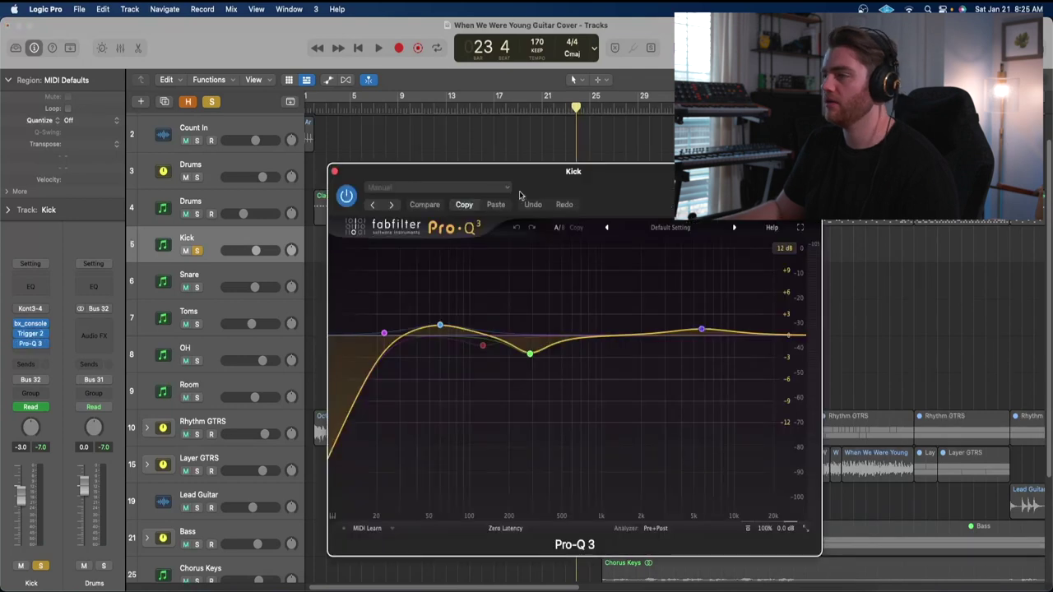
left_click_drag(519, 195, 452, 156)
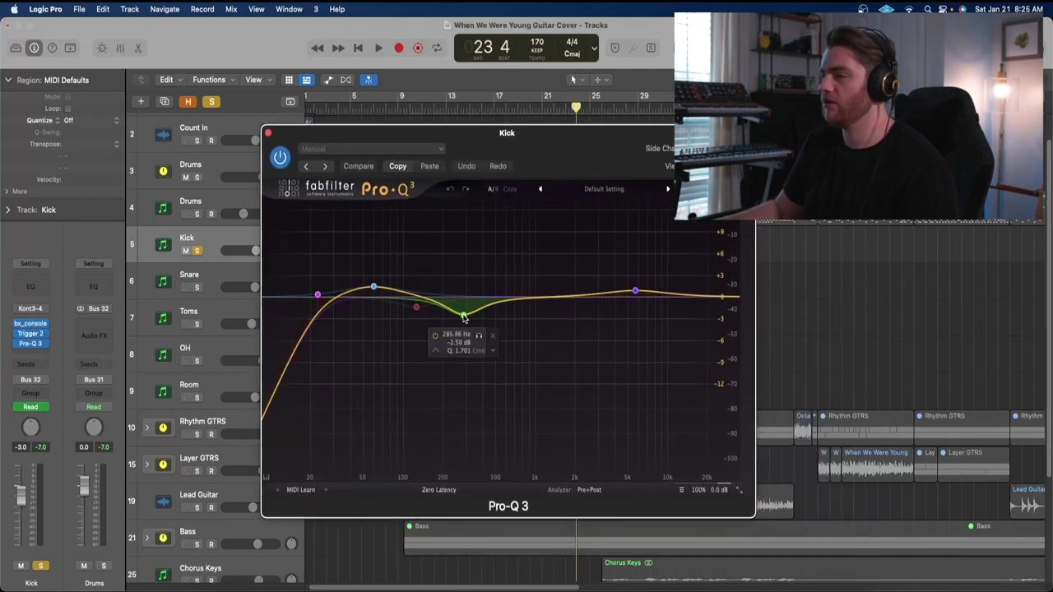
key("space")
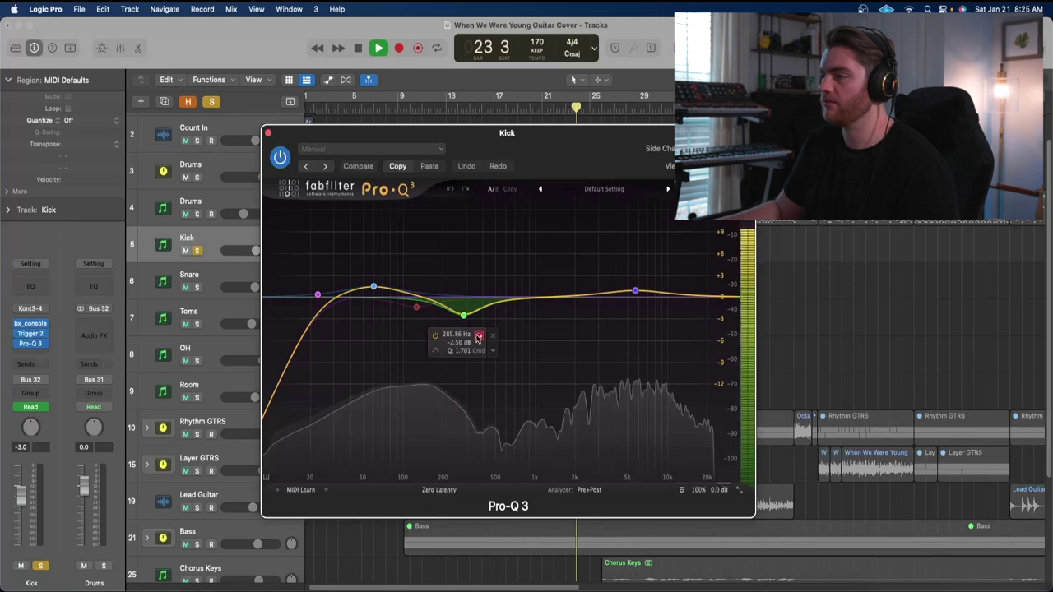
left_click(478, 336)
left_click(388, 254)
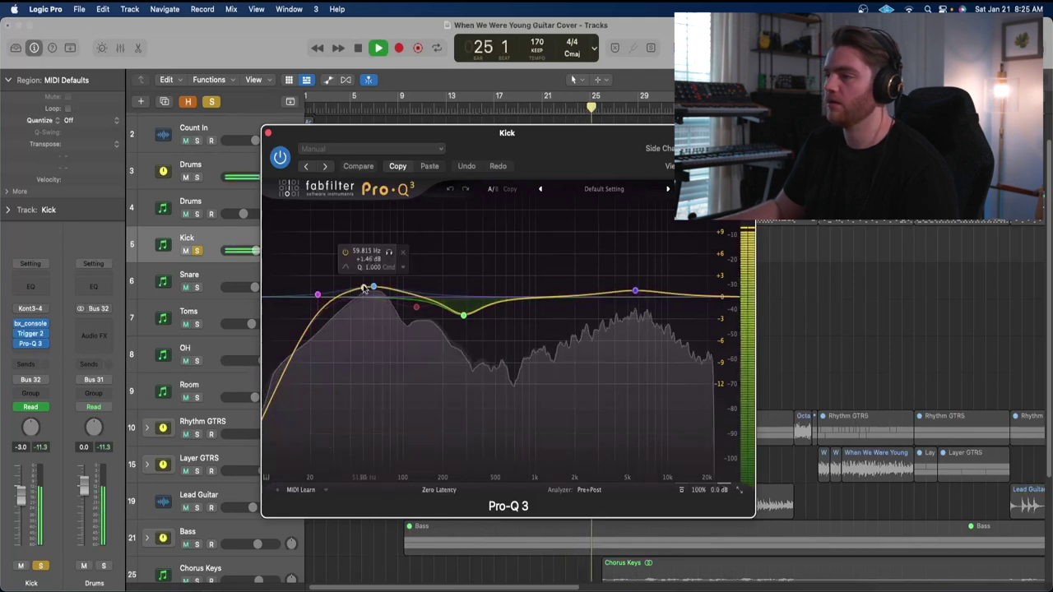
key("space")
key("space")
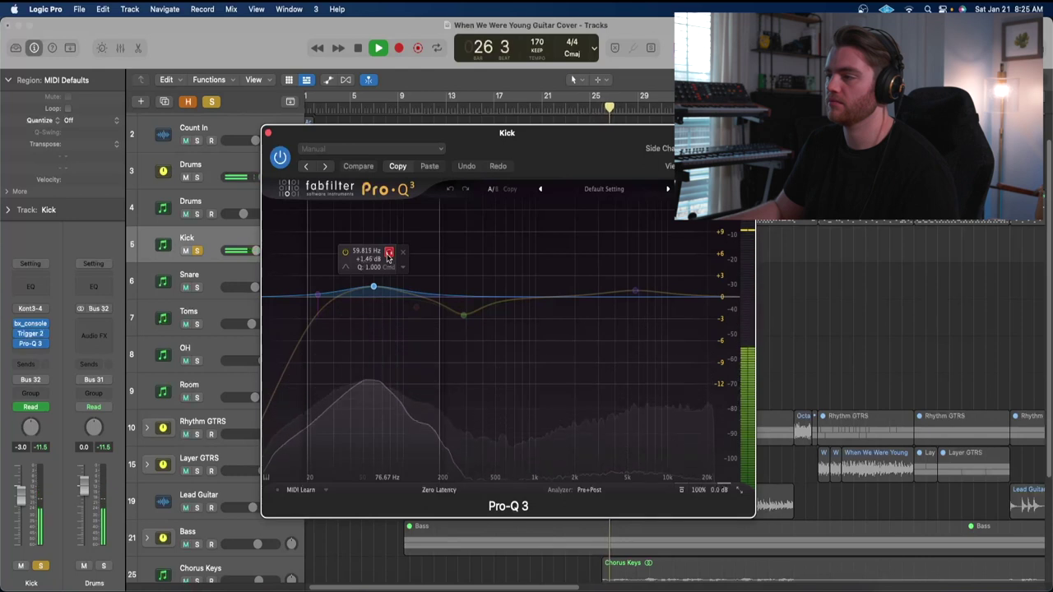
left_click(388, 254)
key("space")
Step: Audition the 5.7 kHz boost band alone, then close Pro-Q 3
left_click(650, 257)
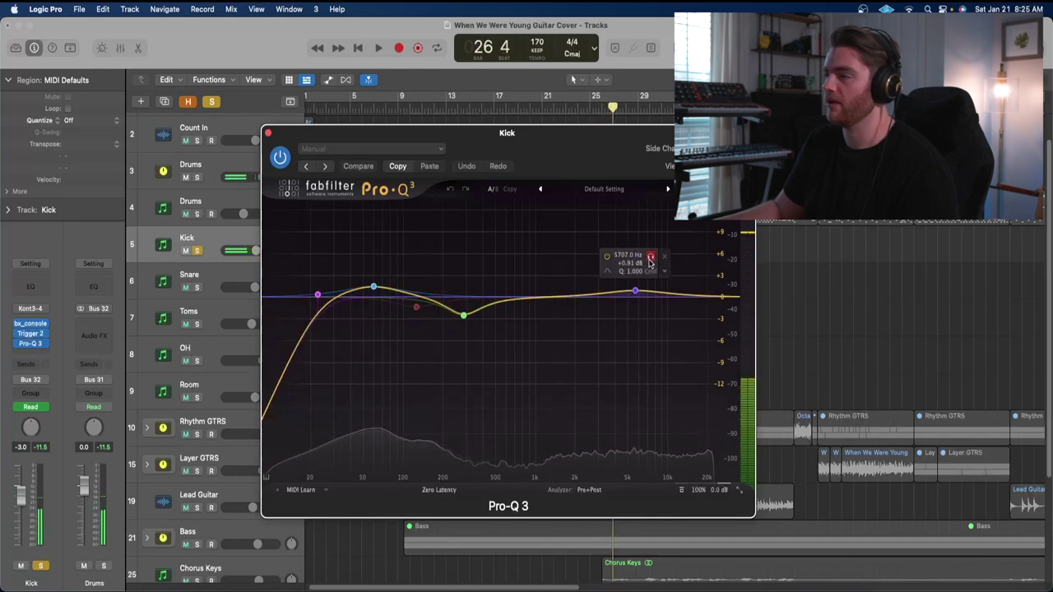
key("space")
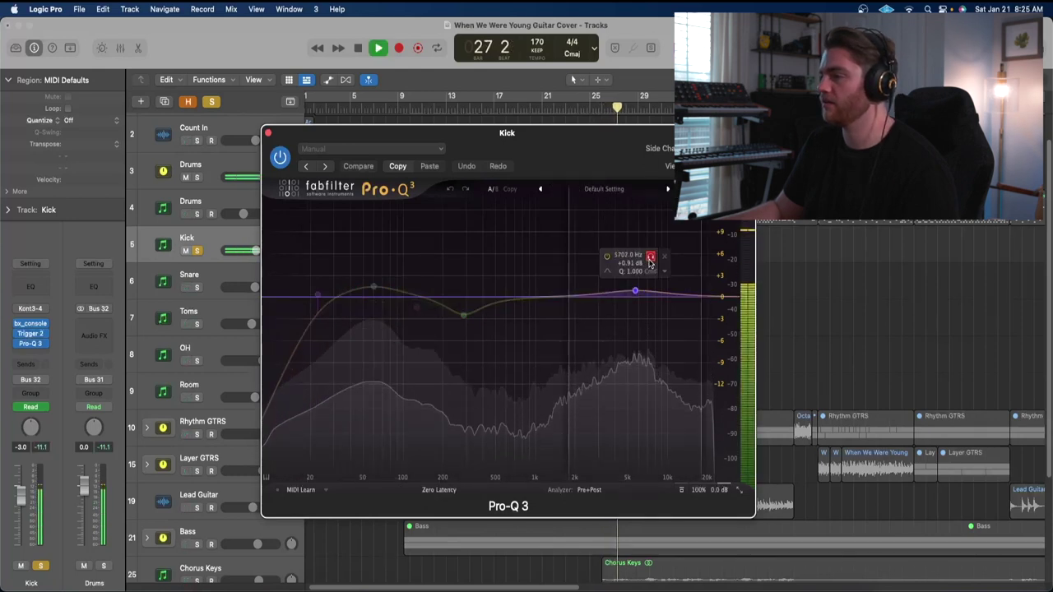
left_click(650, 258)
key("space")
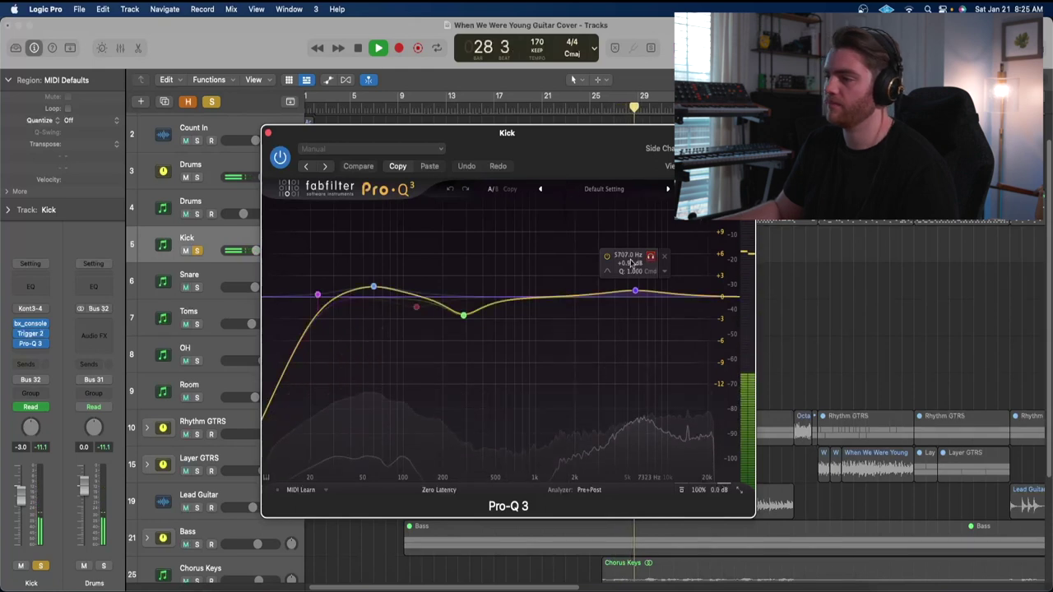
left_click(266, 132)
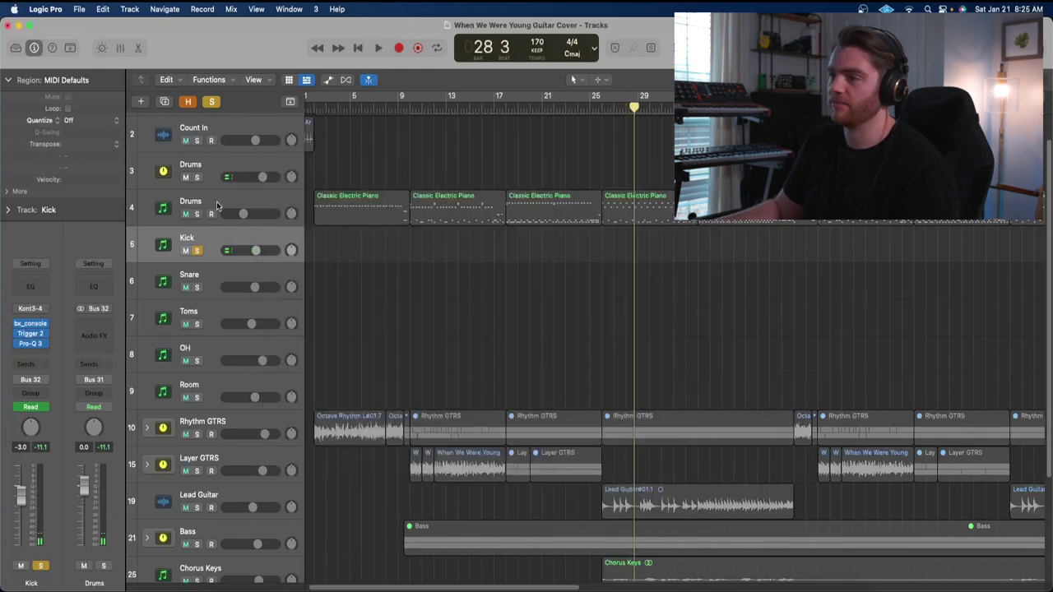
Step: Move the solo from Kick to Snare and cycle playback over bars 17–25
left_click(197, 250)
left_click(189, 275)
left_click(197, 287)
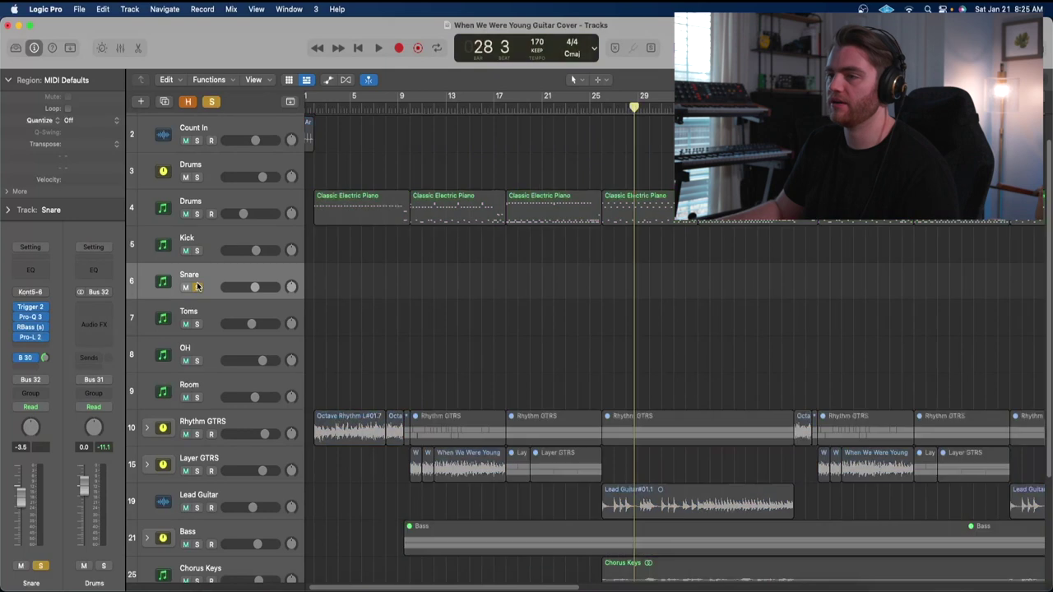
key("alt+comma")
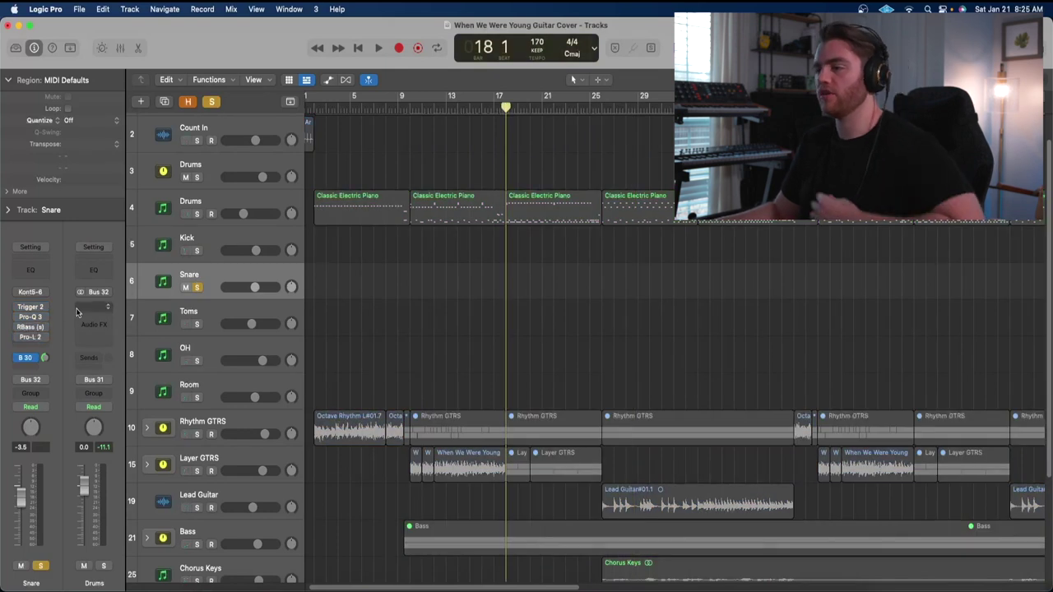
key("space")
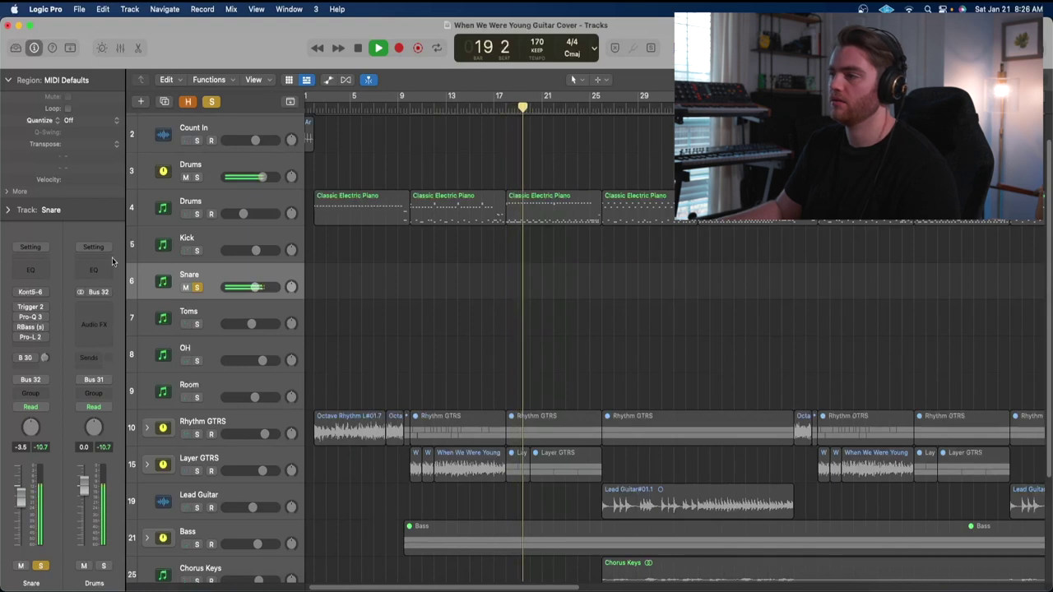
key("space")
left_click(506, 102)
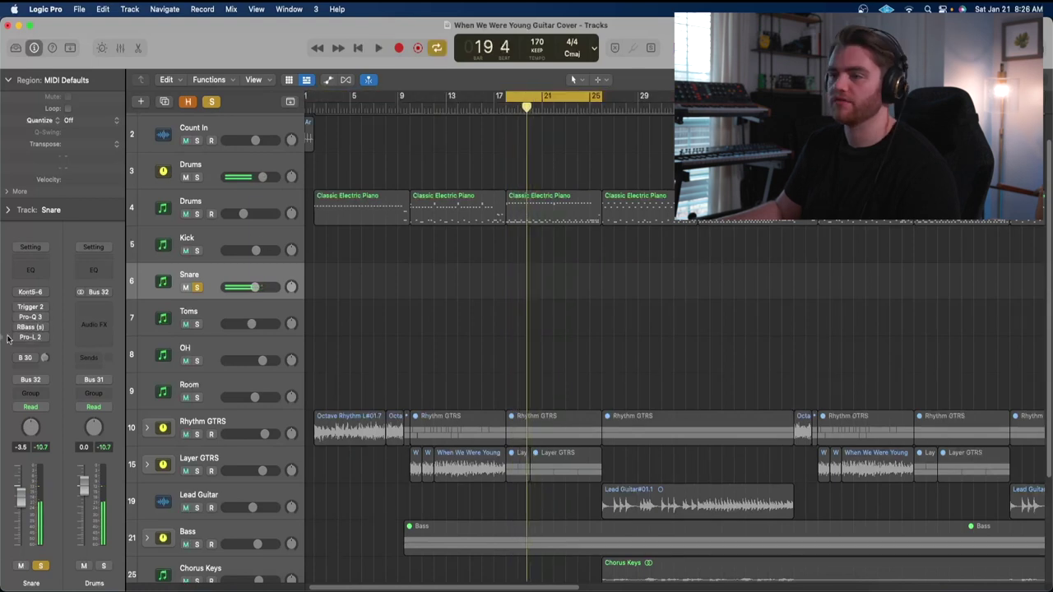
Step: Sweep the Snare's Trigger 2 Mix down to 0% and back to 34%, then close it
left_click(29, 307)
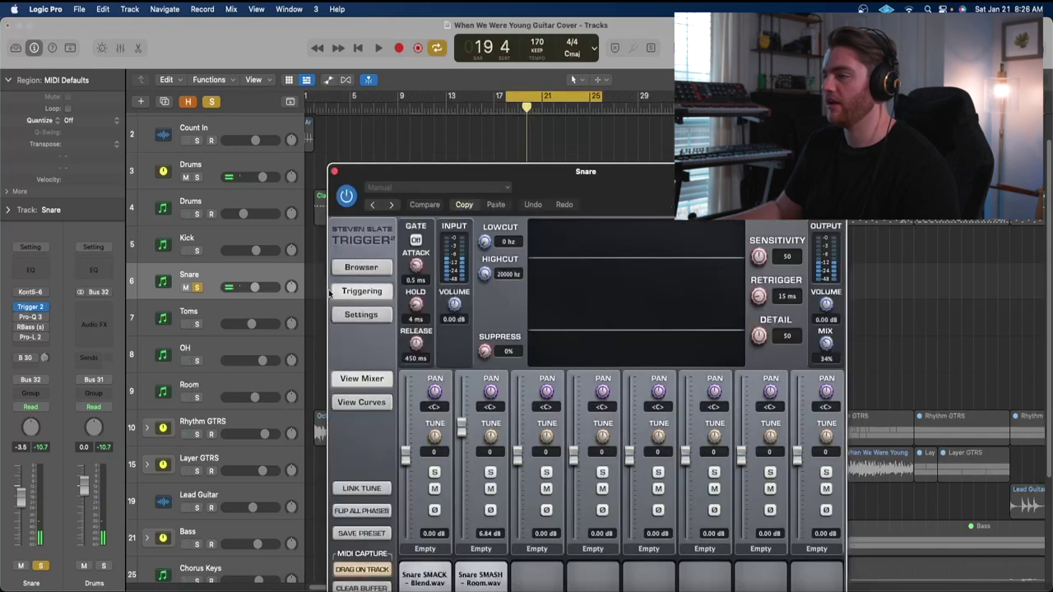
left_click_drag(591, 193, 542, 123)
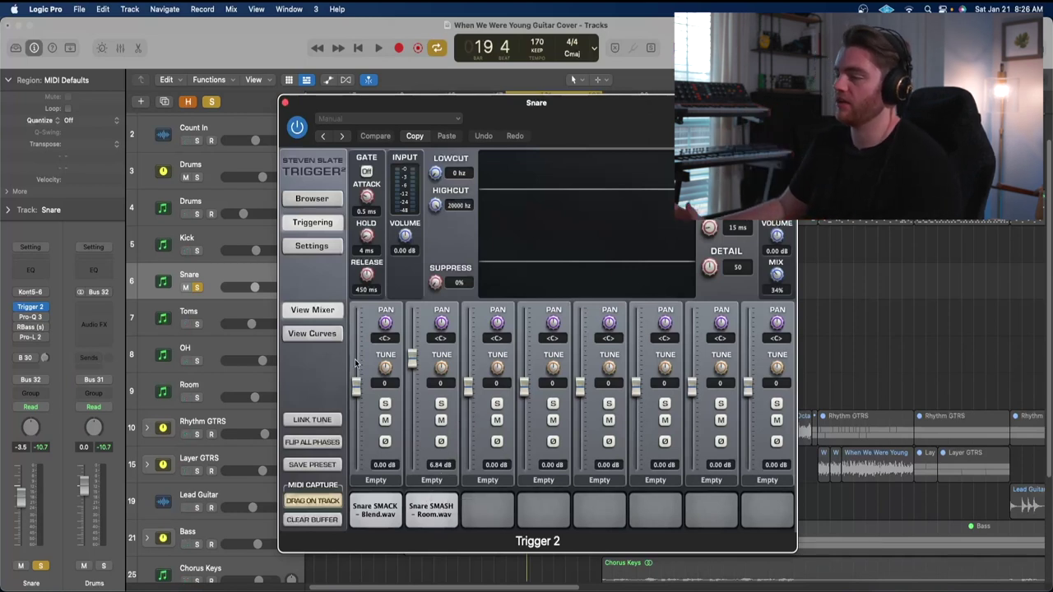
left_click_drag(505, 125, 482, 124)
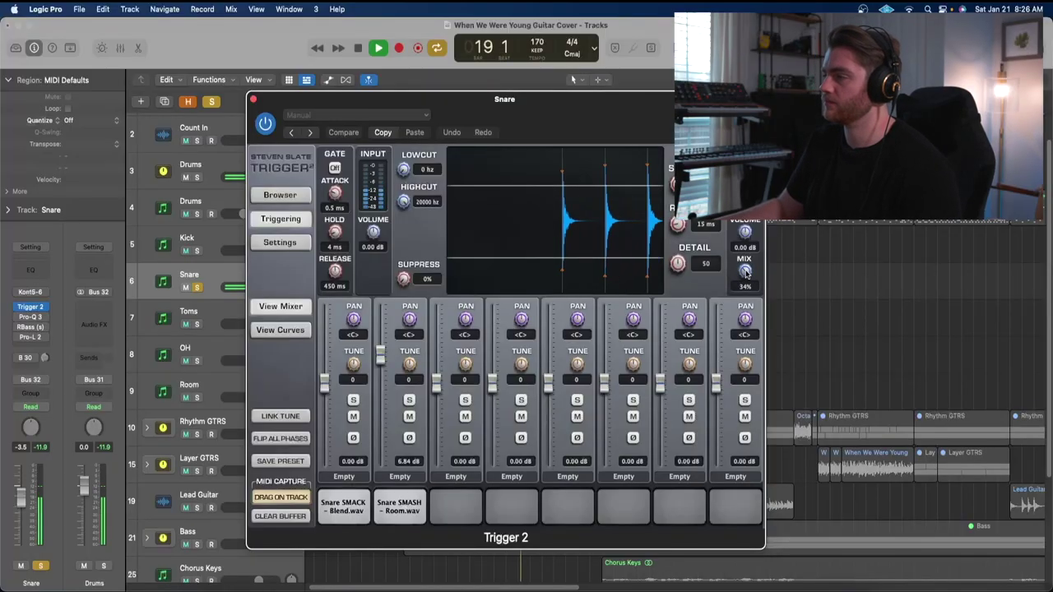
left_click_drag(745, 282, 758, 365)
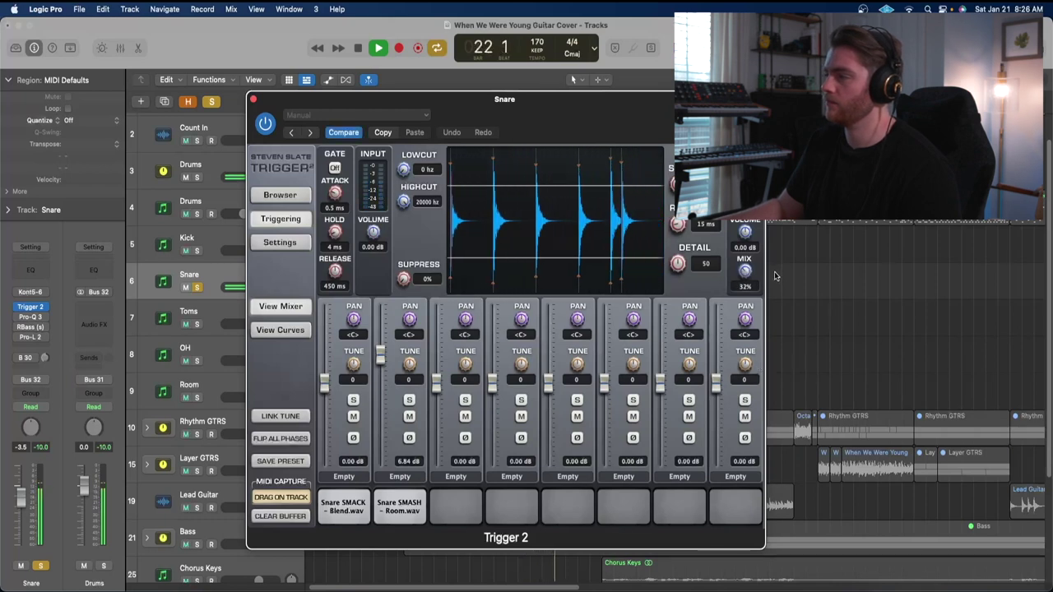
left_click_drag(745, 271, 774, 272)
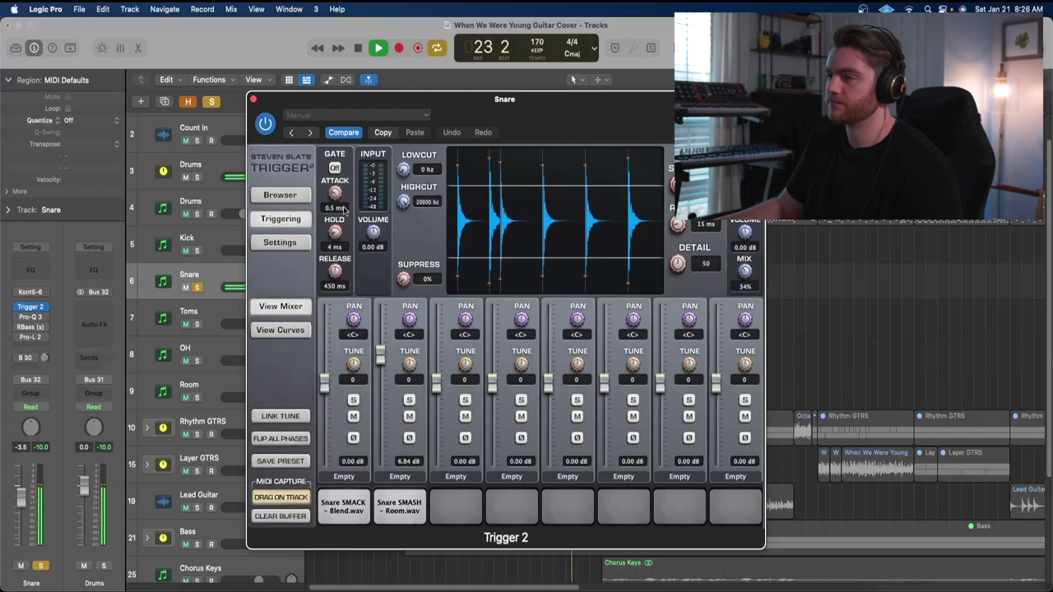
key("space")
left_click(254, 100)
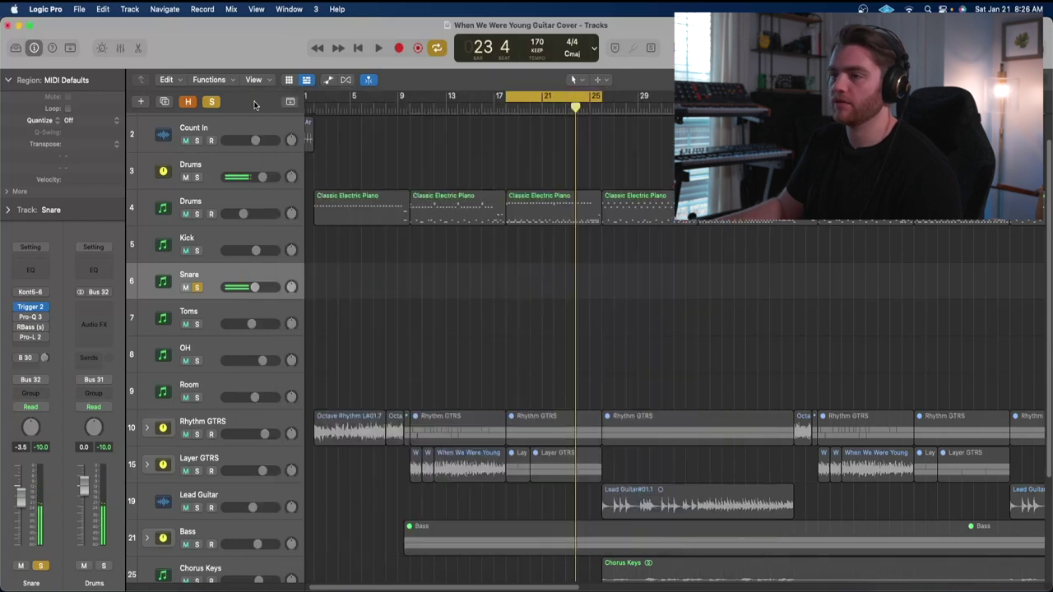
Step: Open the Snare's Pro-Q 3 and solo the mid notch and 2.2 kHz dip bands during playback
left_click(31, 317)
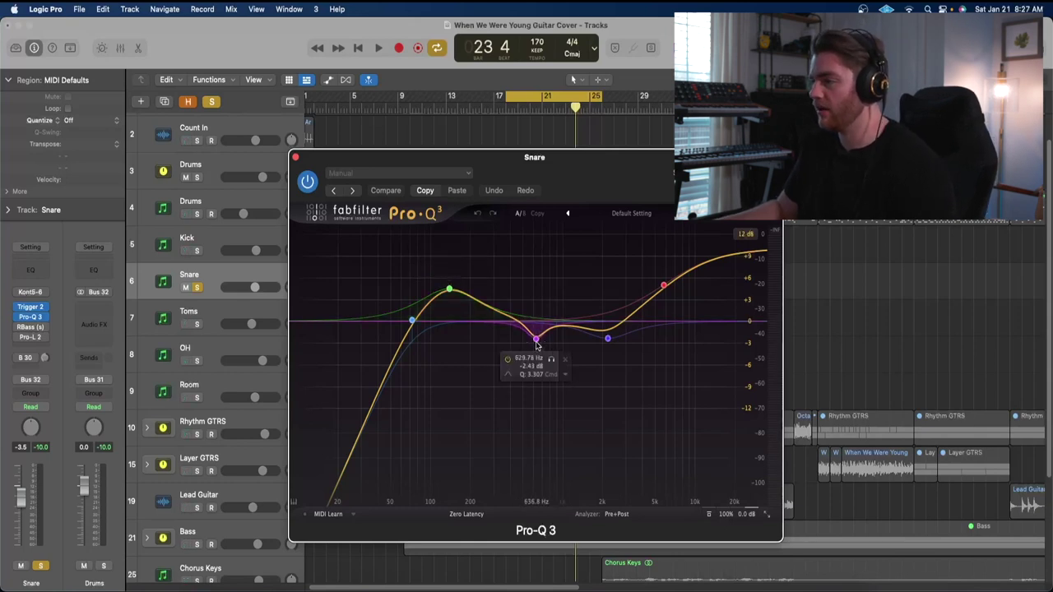
key("space")
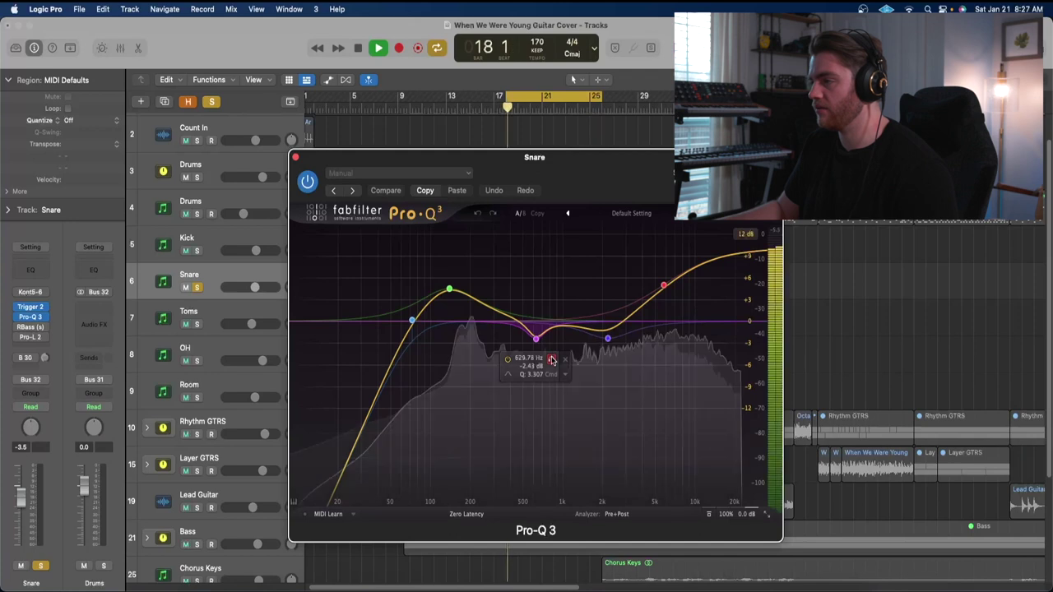
left_click(551, 360)
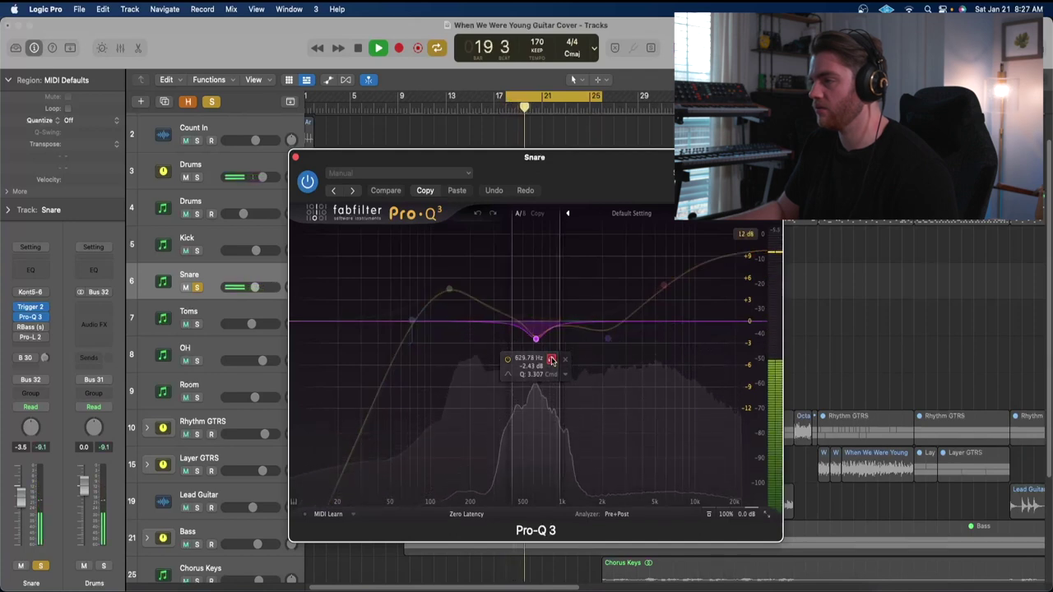
left_click(551, 359)
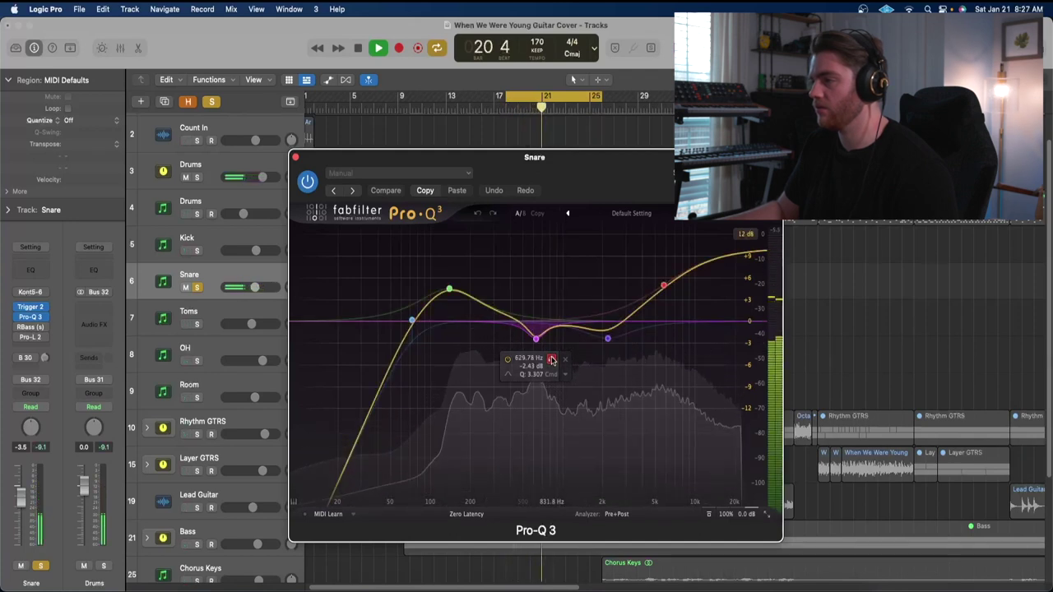
key("space")
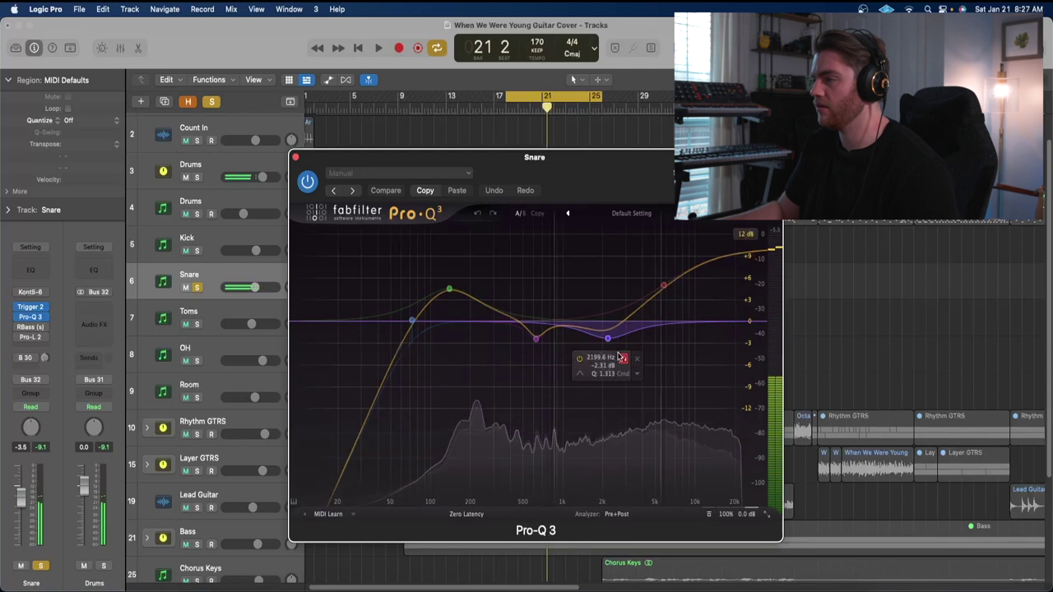
key("space")
left_click(622, 358)
left_click(622, 358)
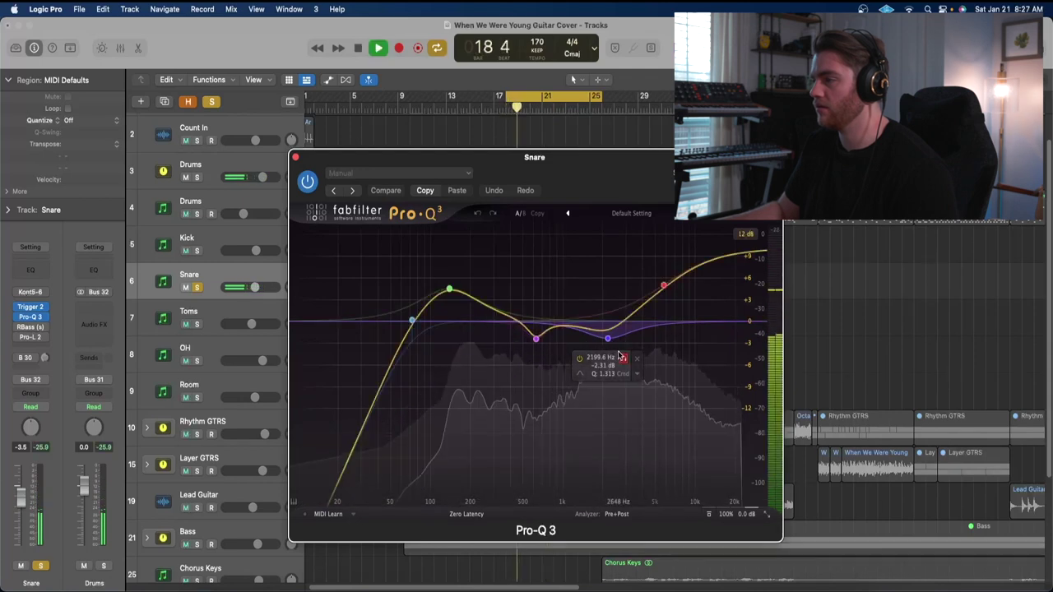
key("space")
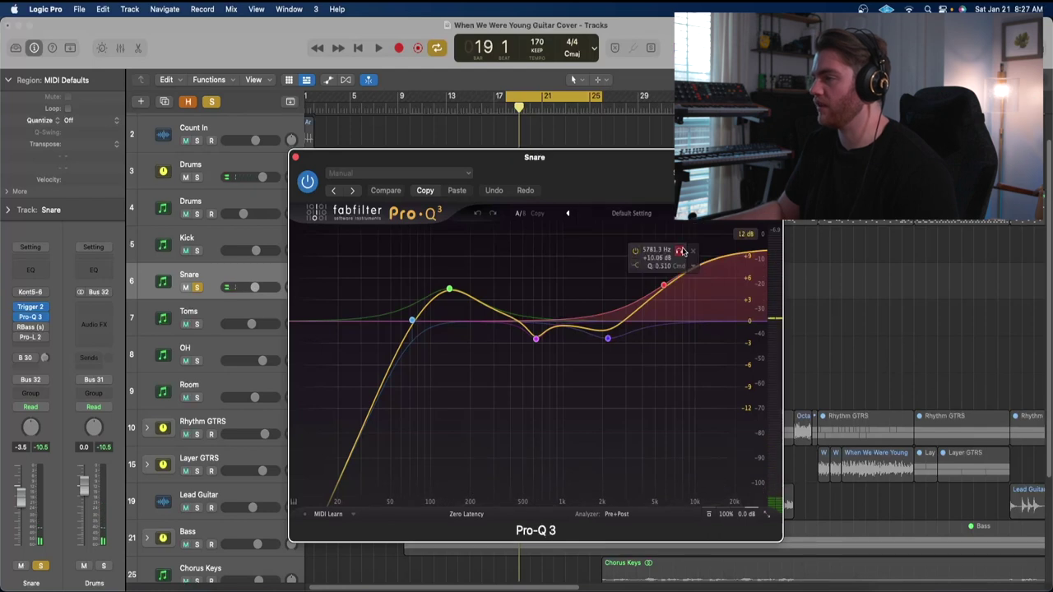
Step: Audition the high shelf band, bypass the EQ to compare, then close Pro-Q 3
key("space")
left_click(682, 251)
left_click(682, 251)
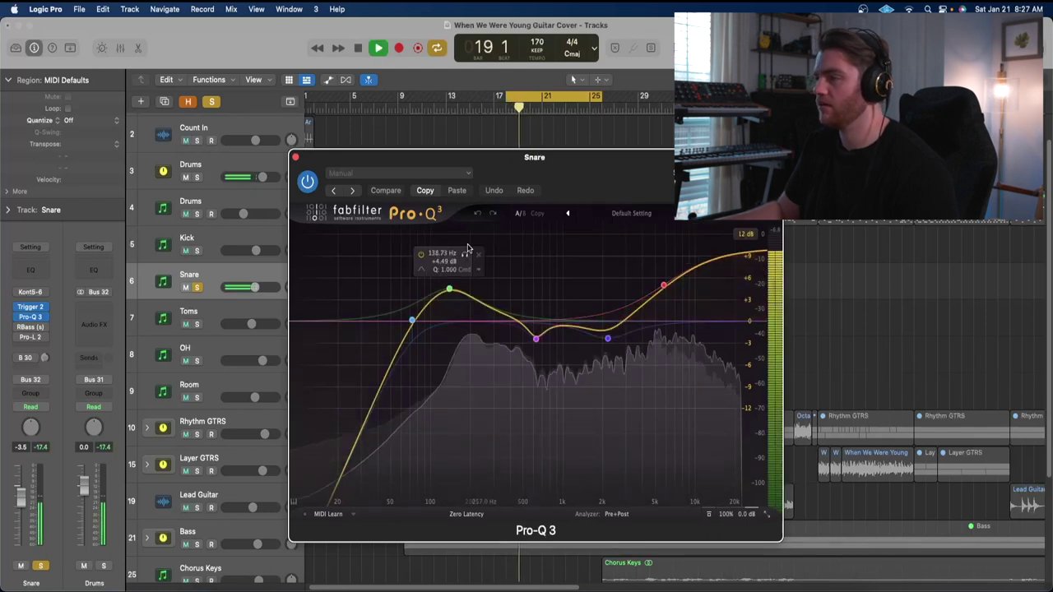
left_click(308, 181)
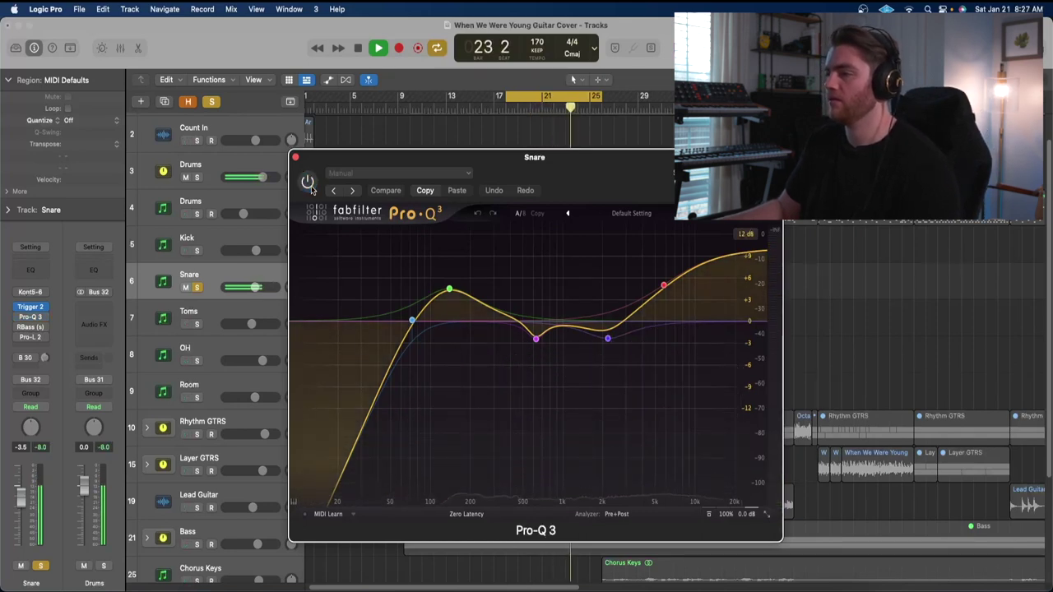
left_click(309, 182)
left_click(295, 157)
key("space")
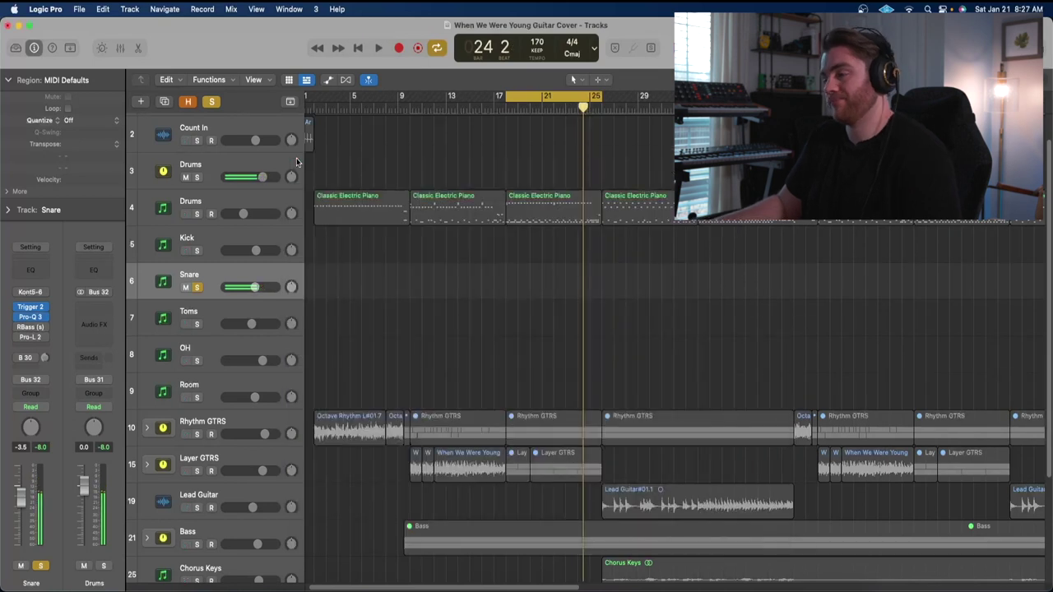
left_click(26, 327)
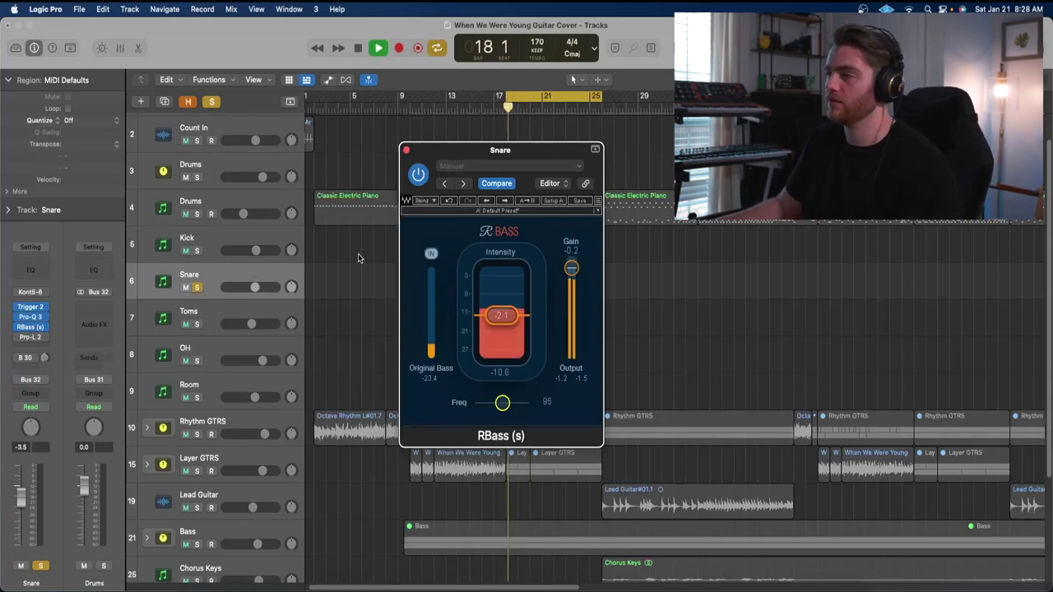
left_click(419, 175)
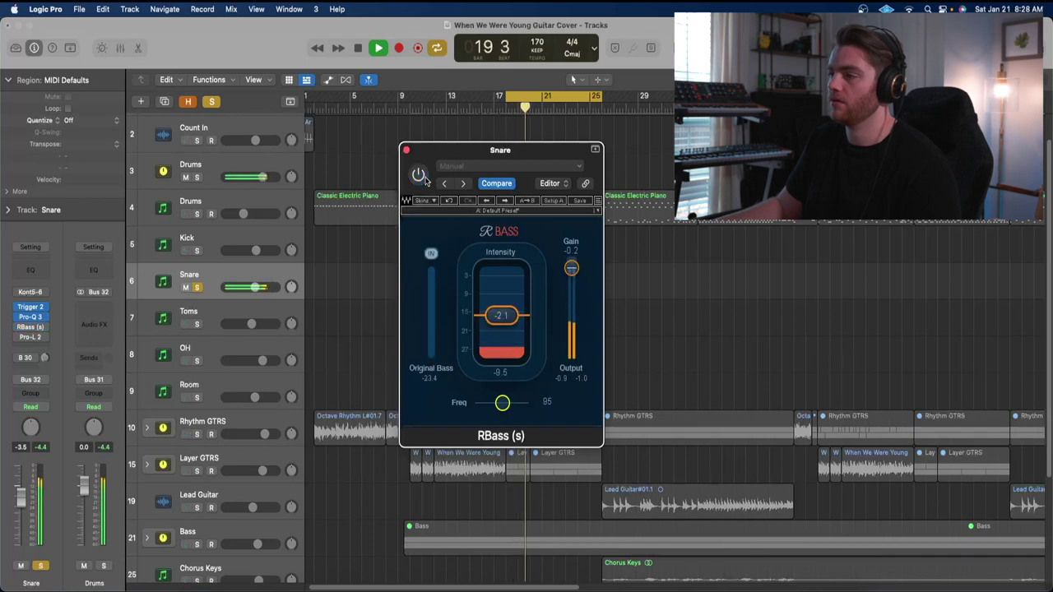
left_click(419, 176)
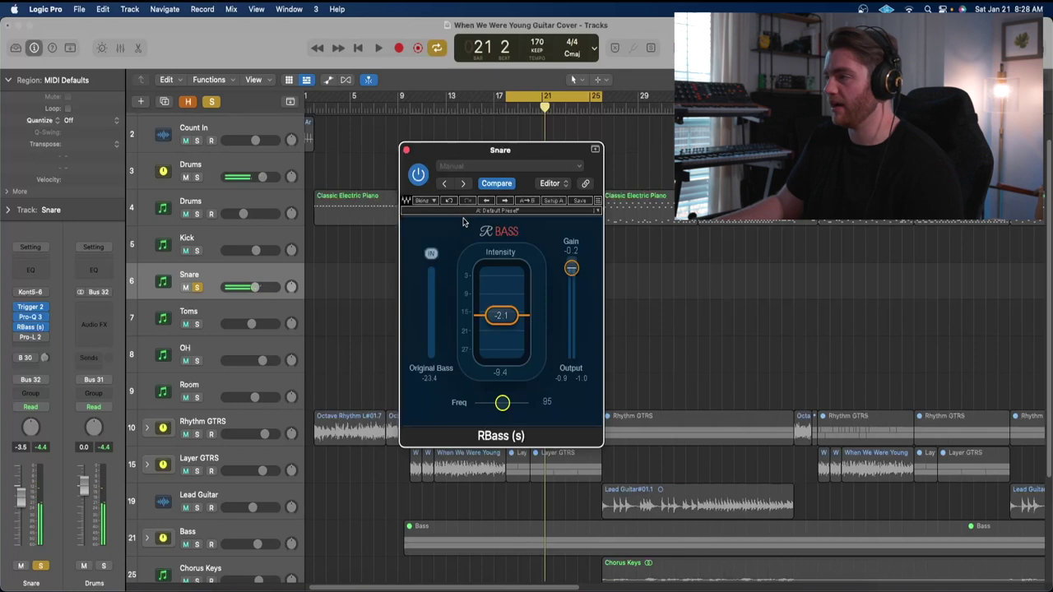
left_click(406, 151)
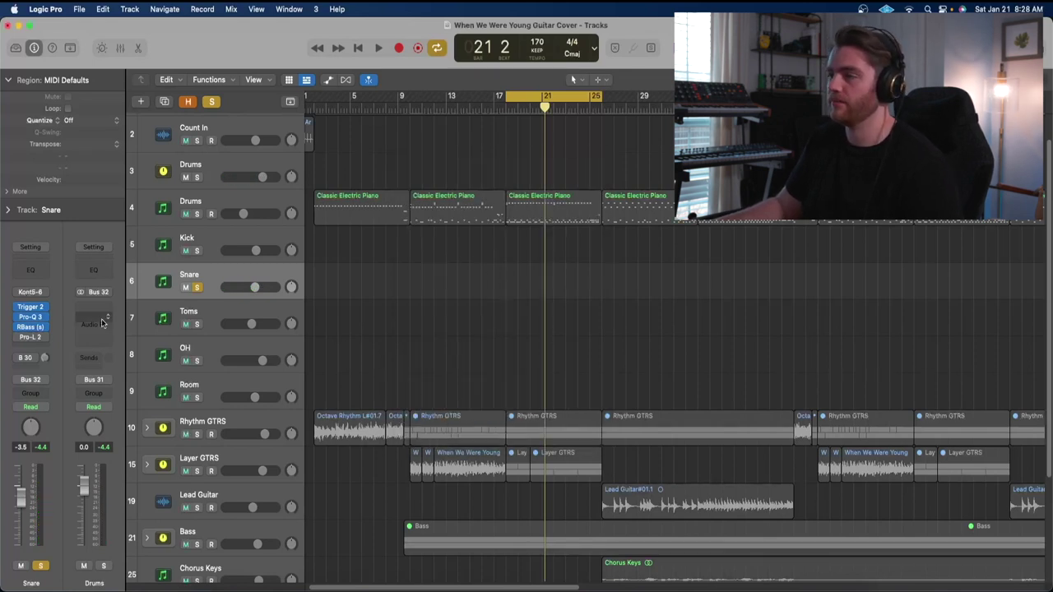
Step: Follow the Snare's Bus 30 send to Aux 11 and inspect its Little Plate and Pro-Q 3 inserts
left_click(30, 358)
left_click(105, 231)
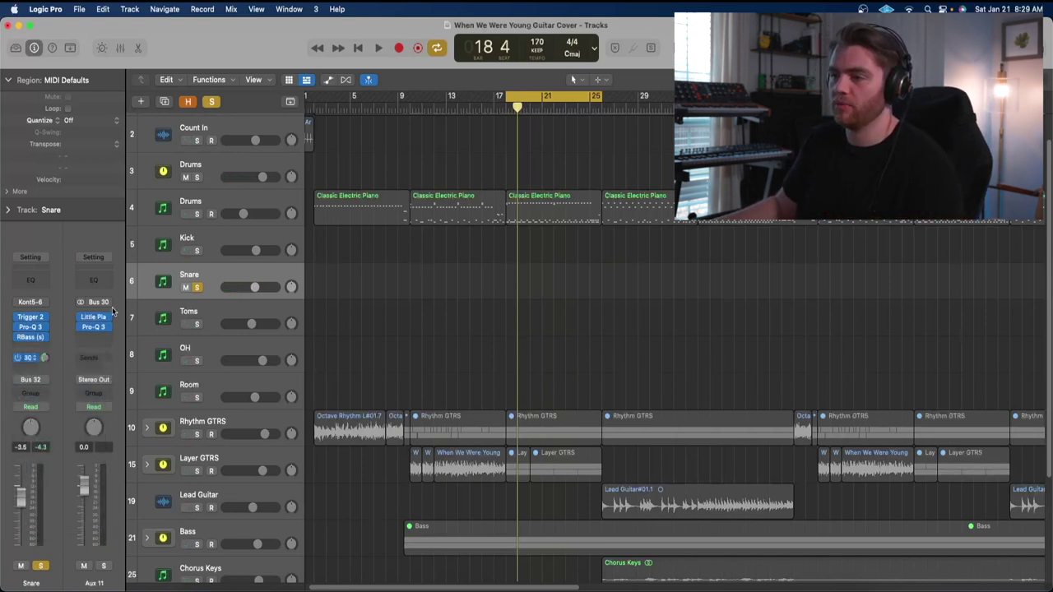
left_click(99, 318)
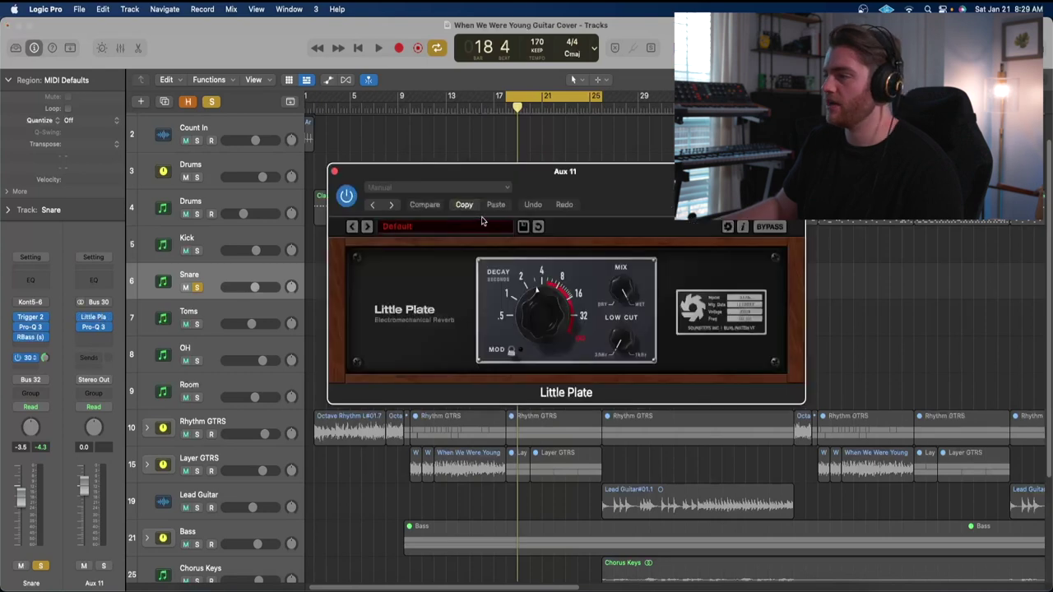
left_click(333, 171)
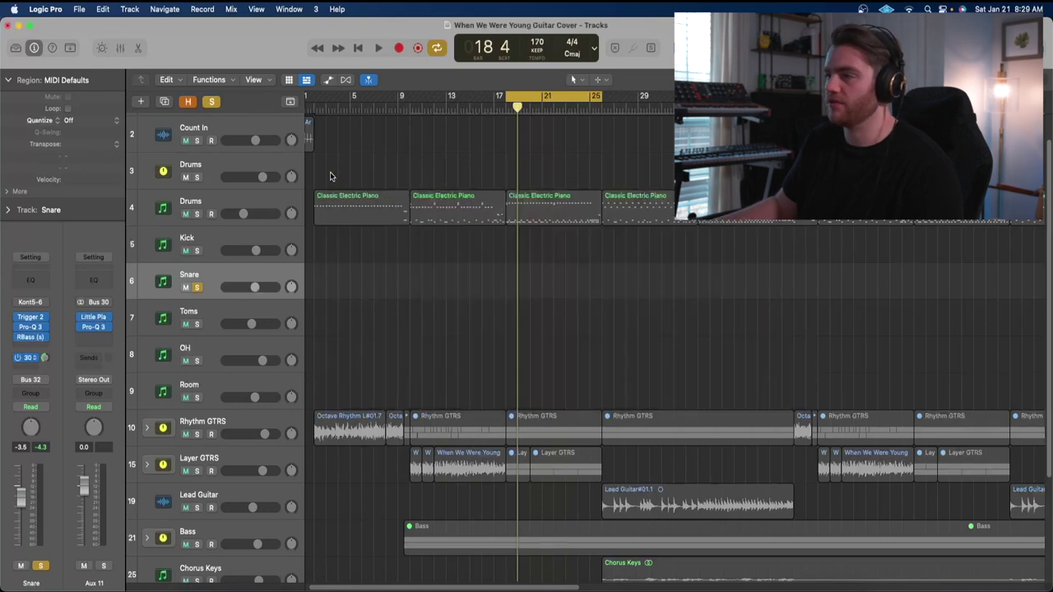
left_click(94, 327)
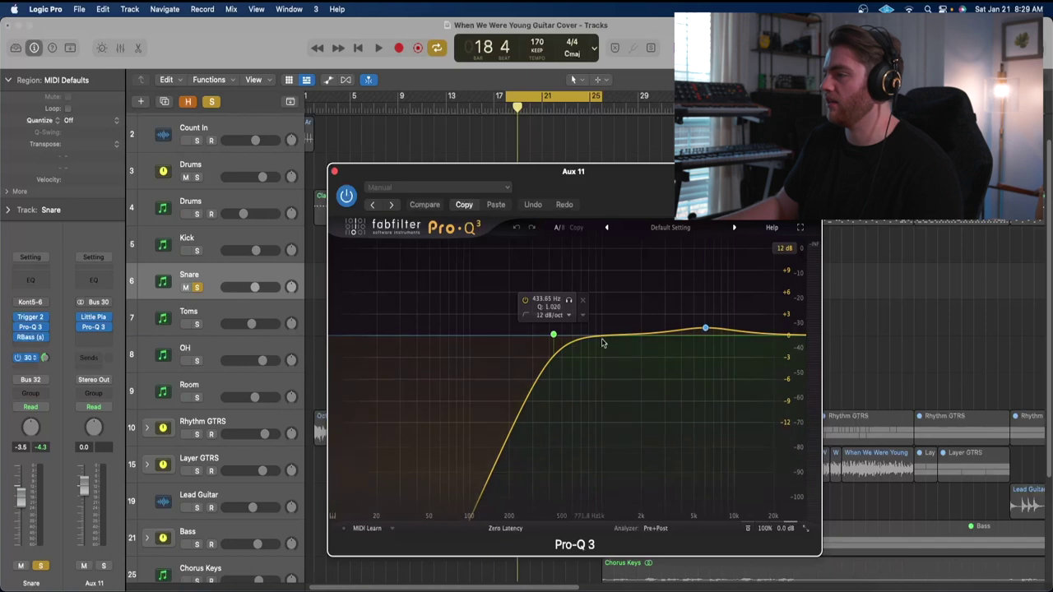
left_click(335, 172)
key("space")
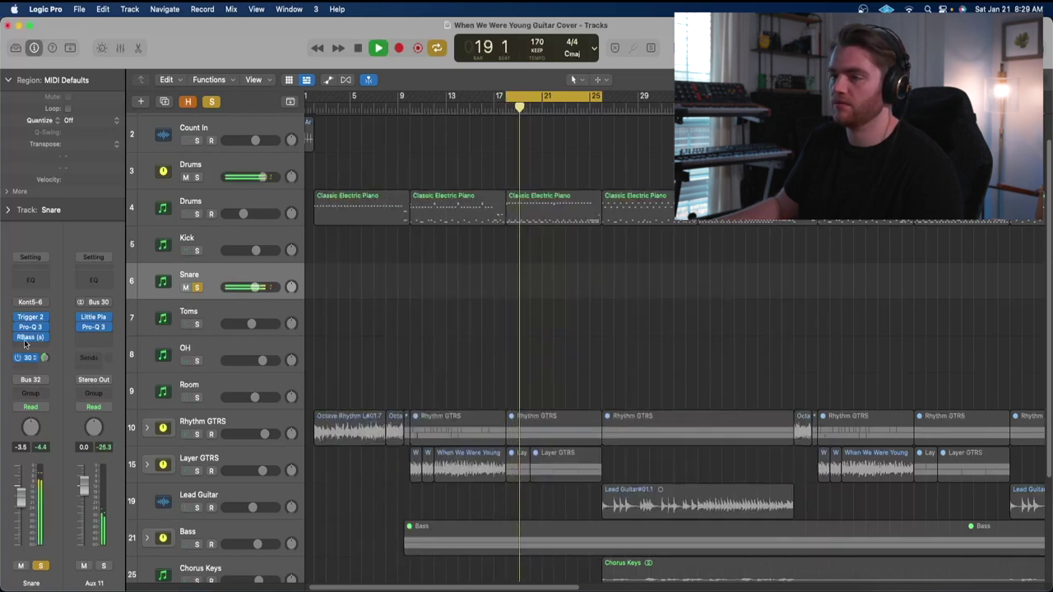
Step: Stop playback and switch on the Toms track's Pro-Q 3 EQ
key("space")
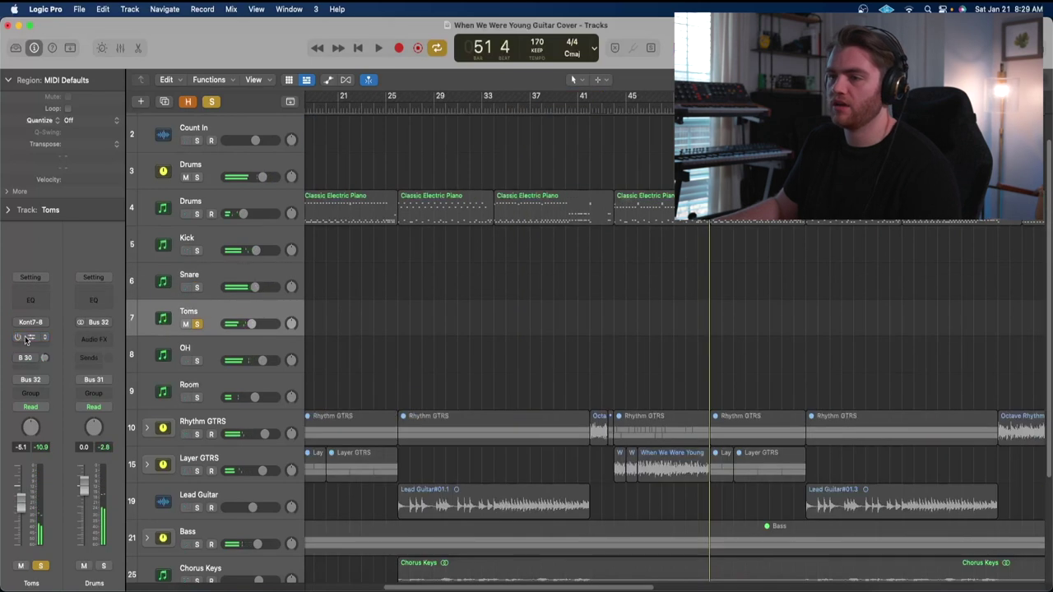
left_click(29, 337)
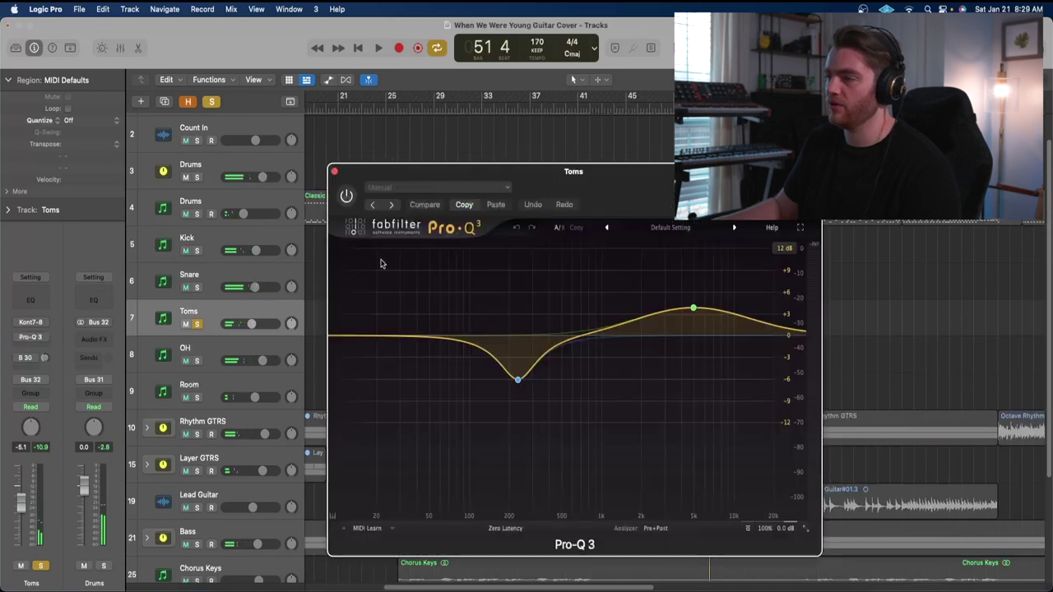
left_click_drag(647, 181, 617, 150)
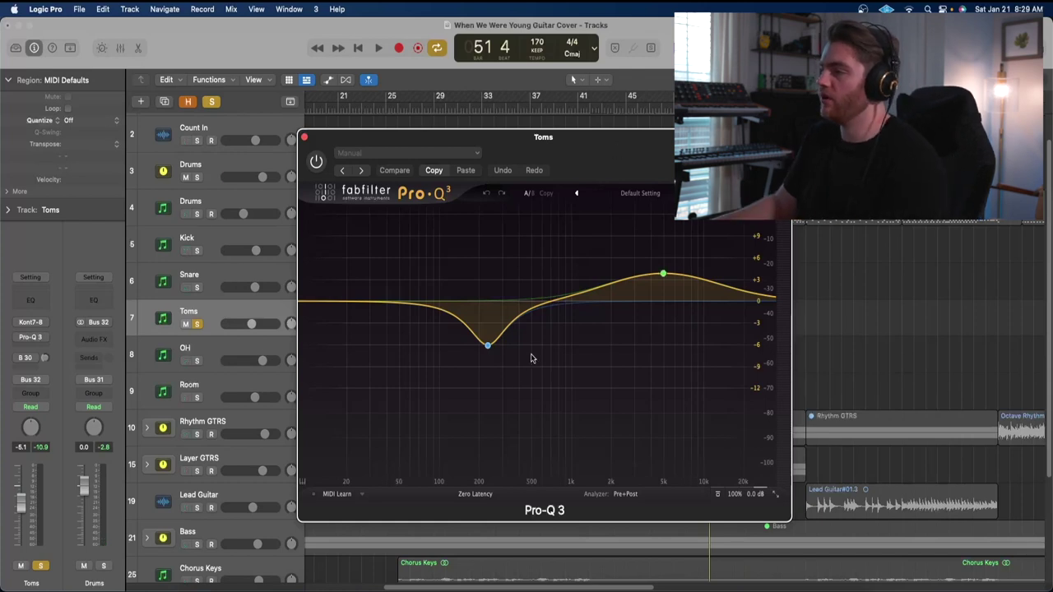
mouse_move(494, 338)
mouse_move(603, 281)
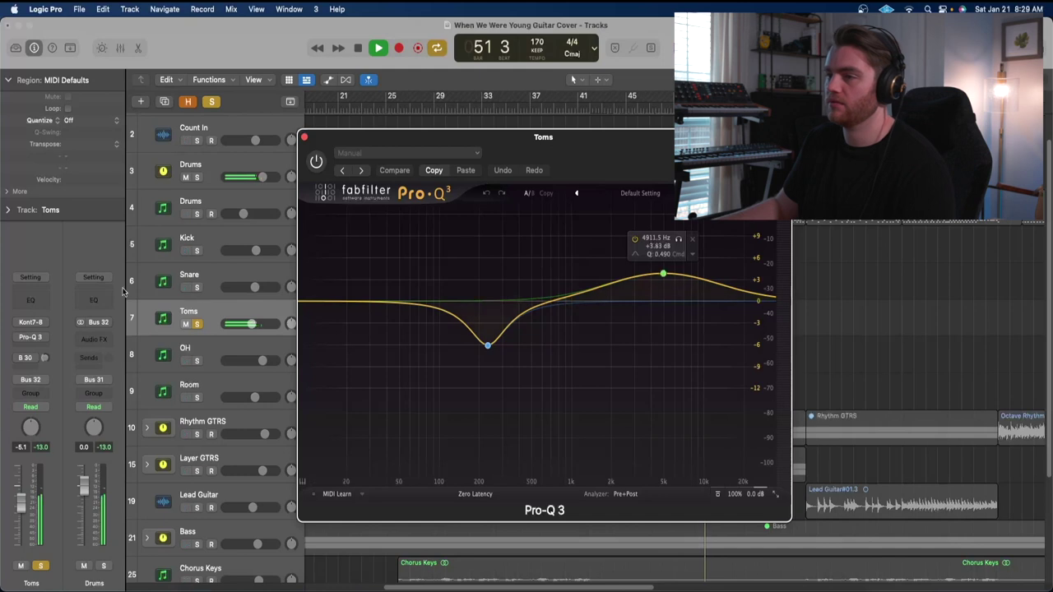
left_click(20, 338)
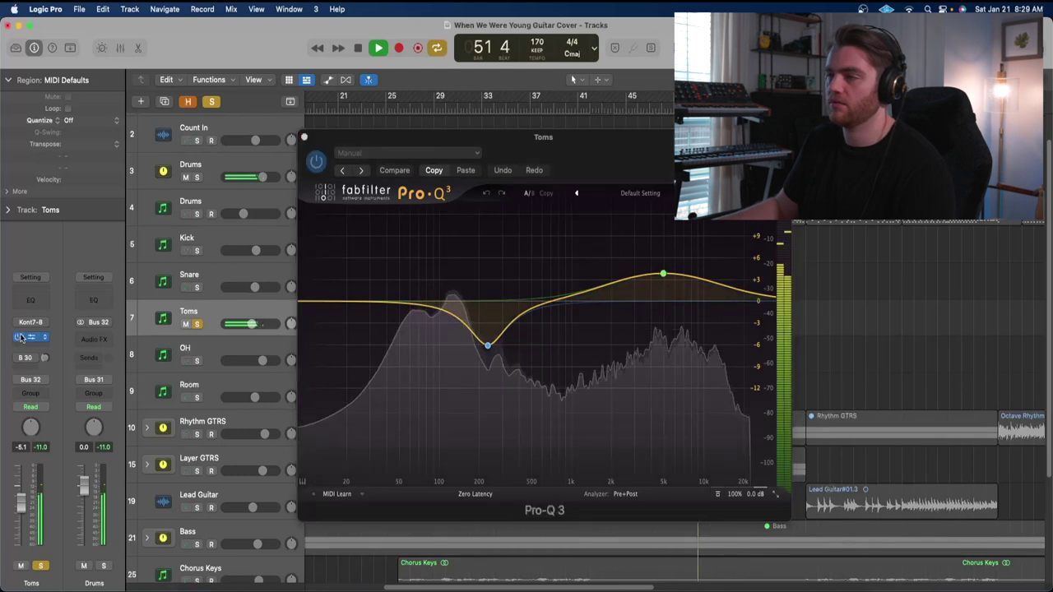
Step: Close the Toms EQ, unsolo the Toms track and select the OH overhead track
left_click(304, 136)
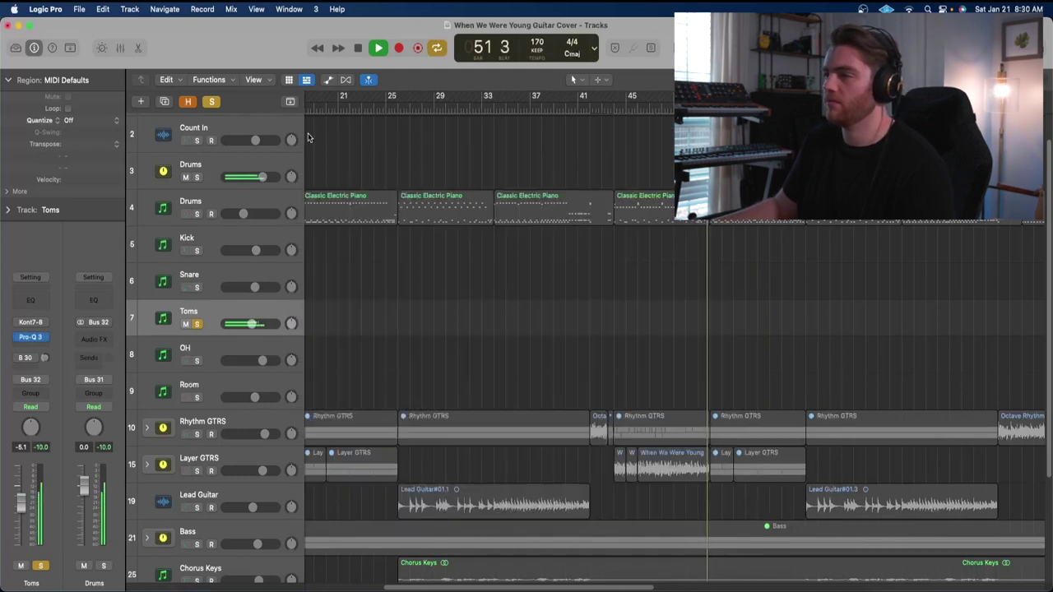
left_click(197, 324)
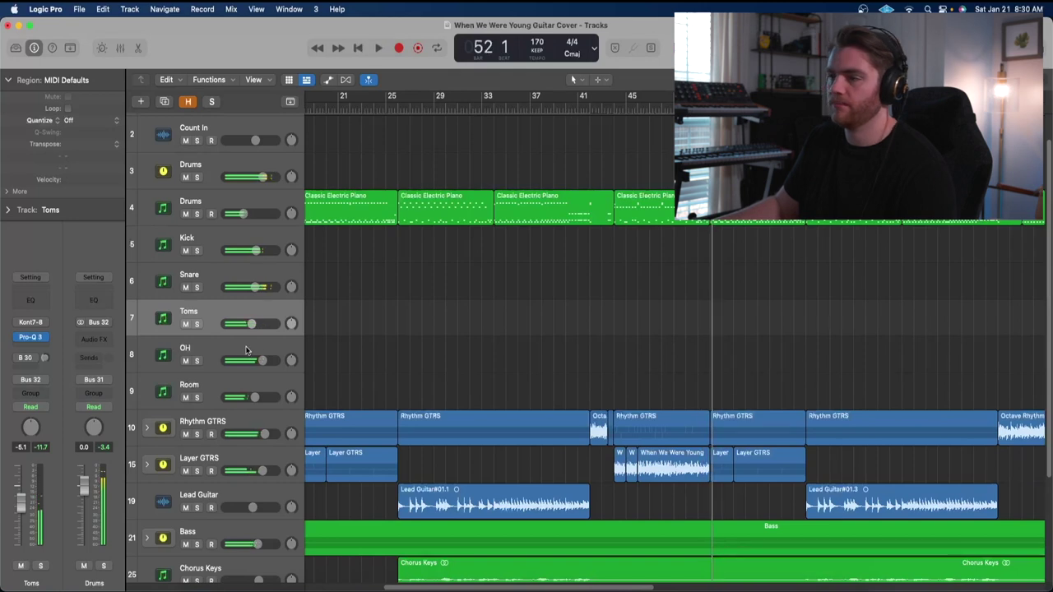
left_click(245, 350)
Step: Solo the OH track and bring up its bx_refinement plugin window
scroll(658, 222, "right", 5)
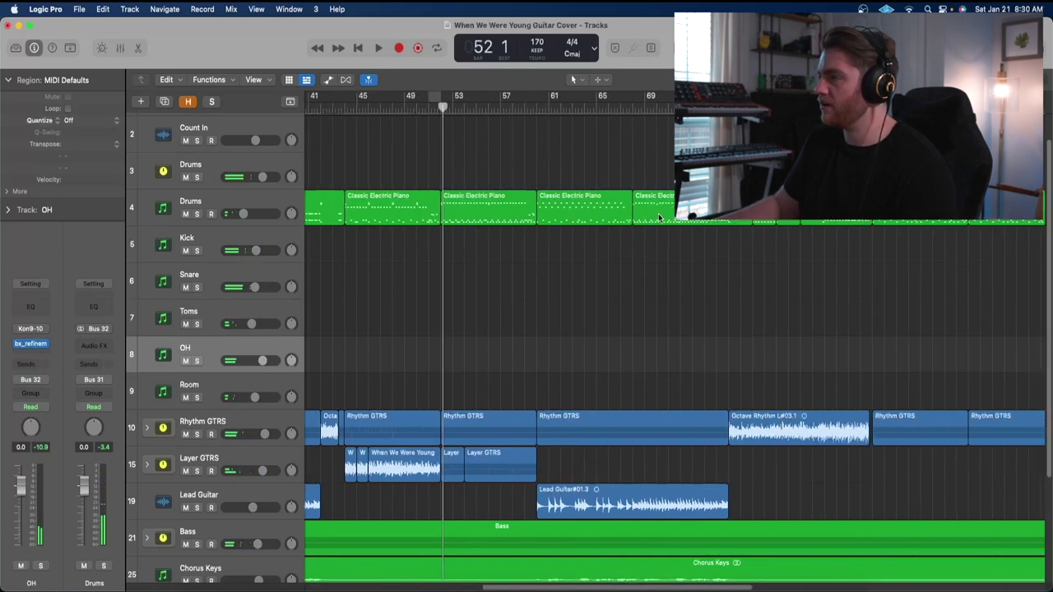
key("s")
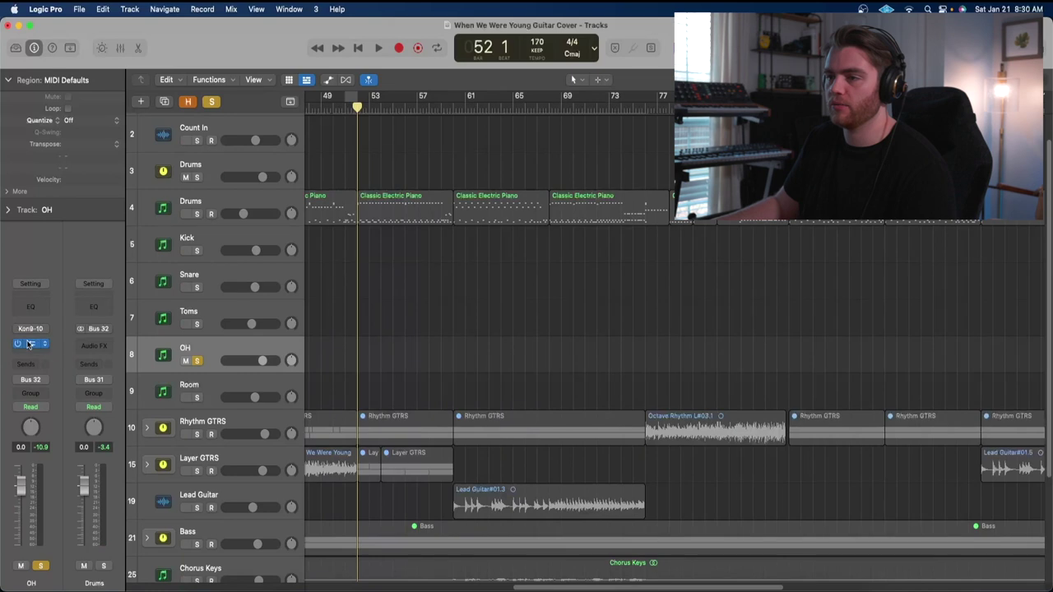
left_click(29, 343)
left_click_drag(370, 207, 485, 159)
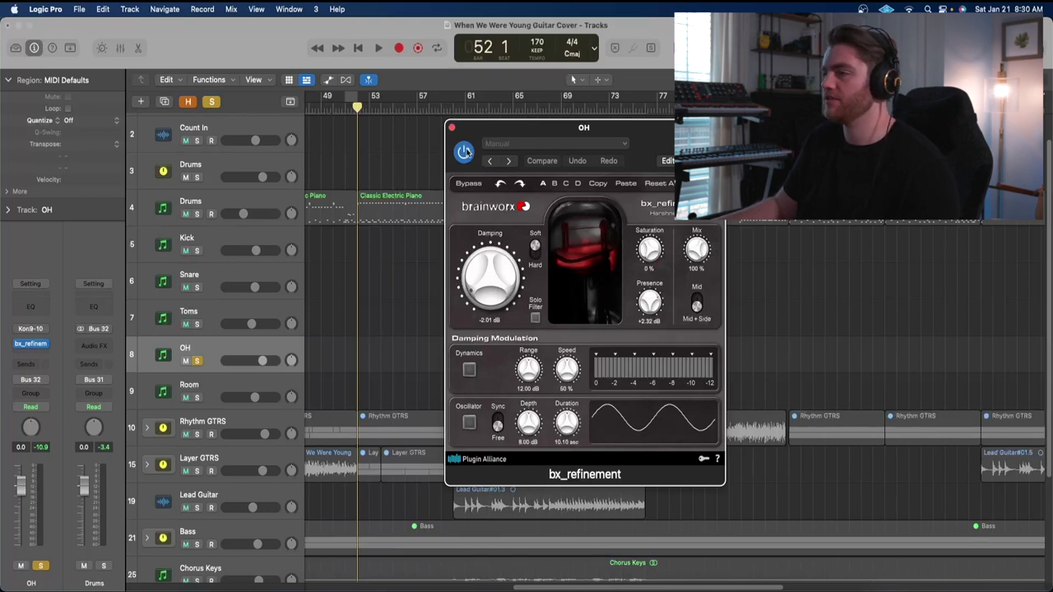
Step: Play the OH track, compare bx_refinement off and on, then stop
key("space")
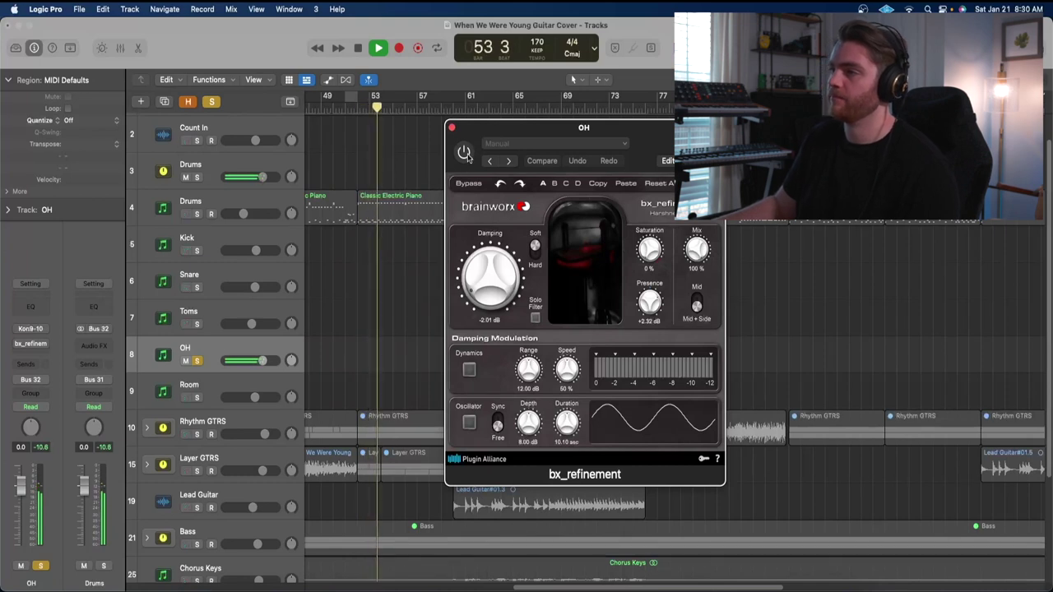
left_click(464, 152)
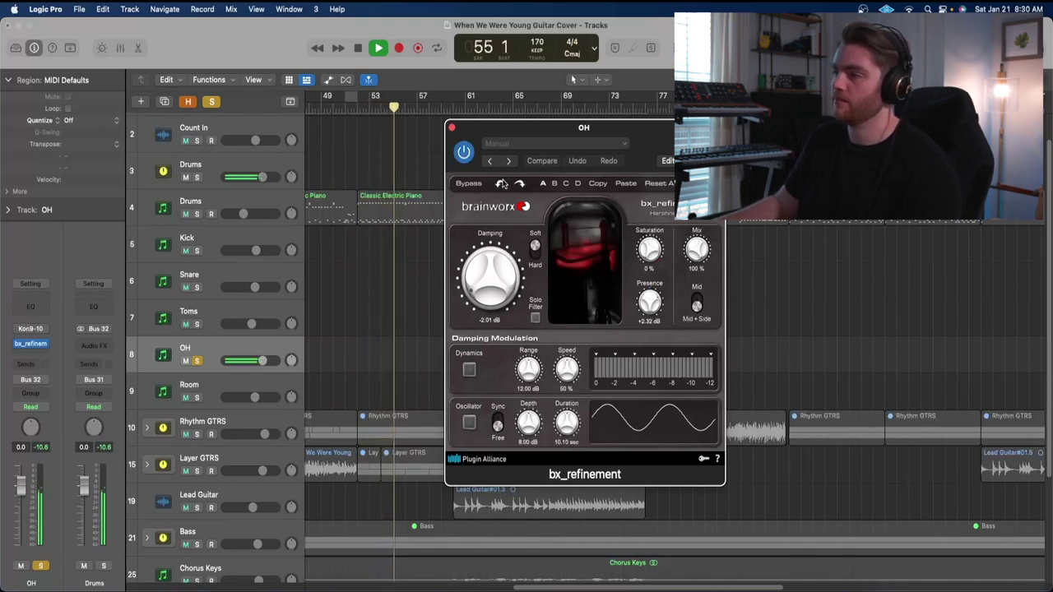
key("space")
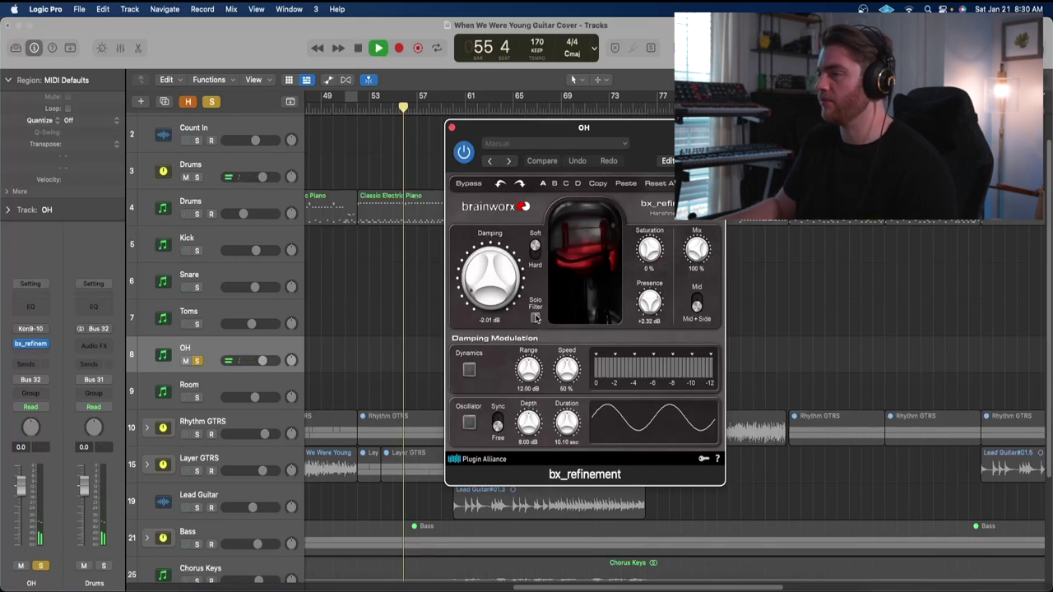
key("space")
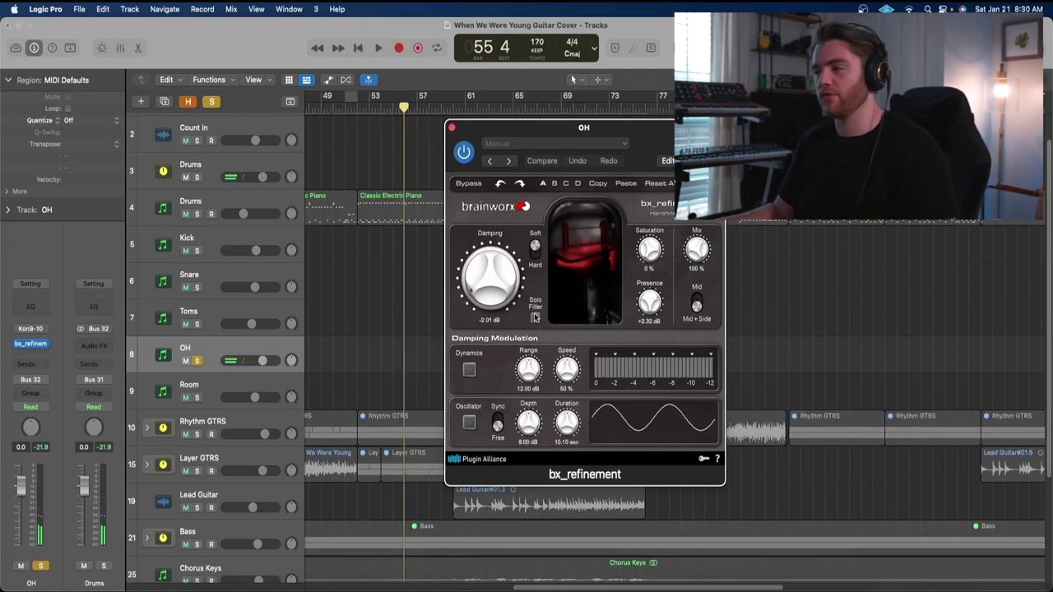
Step: Audition bx_refinement's Solo Filter to hear the removed harshness, then turn it off
left_click(536, 319)
key("space")
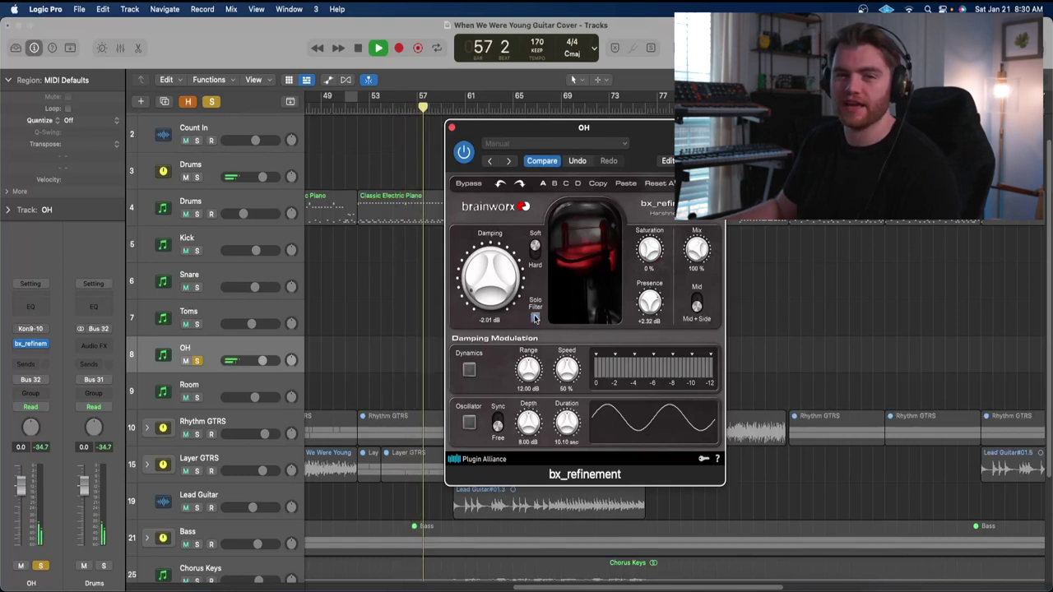
left_click(536, 318)
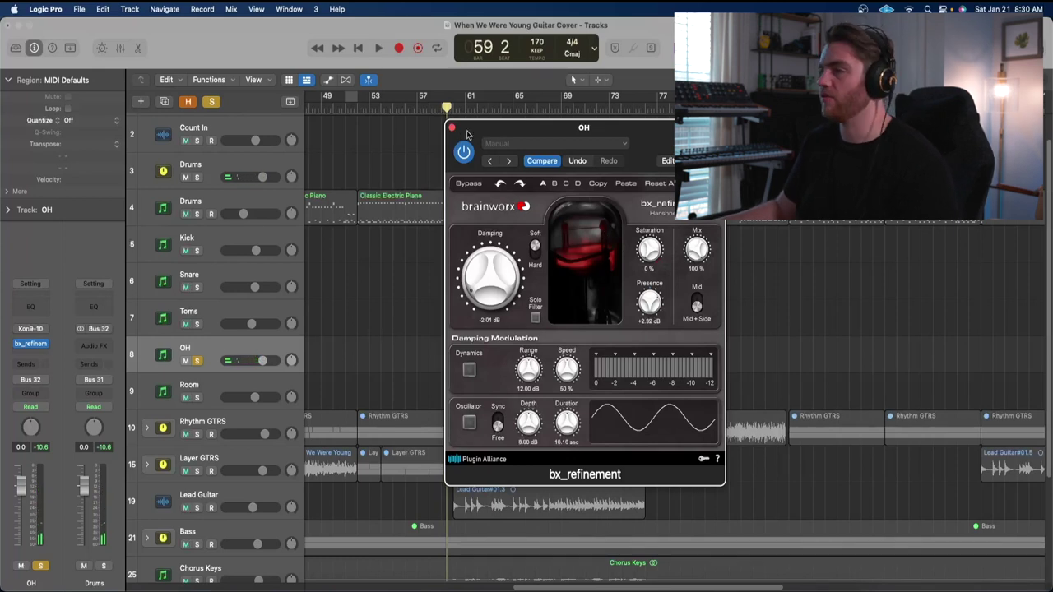
Step: Close bx_refinement, unsolo OH and solo the Room track
left_click(451, 128)
left_click(196, 360)
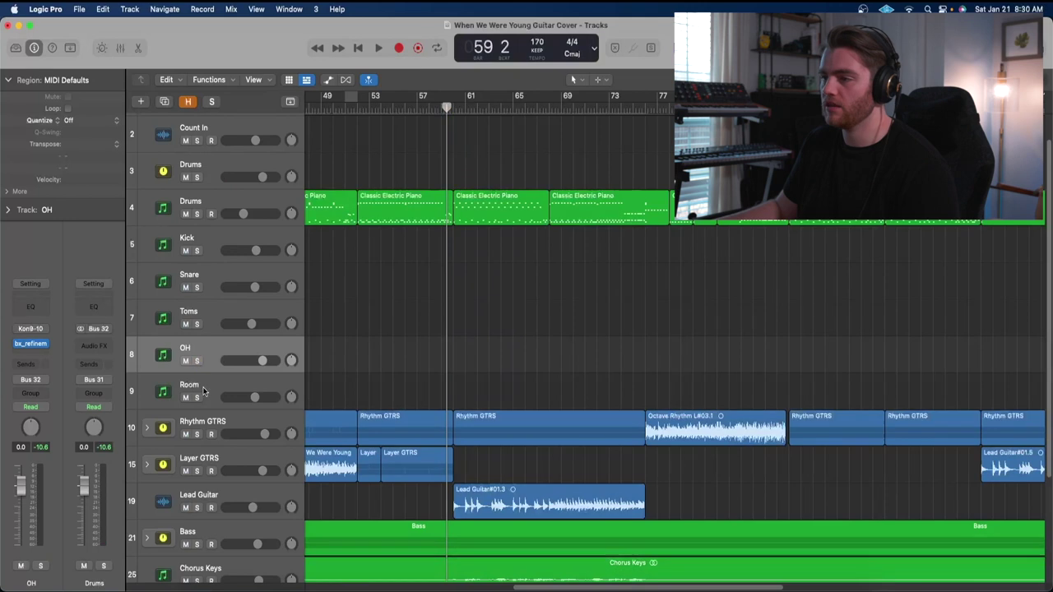
left_click(196, 397)
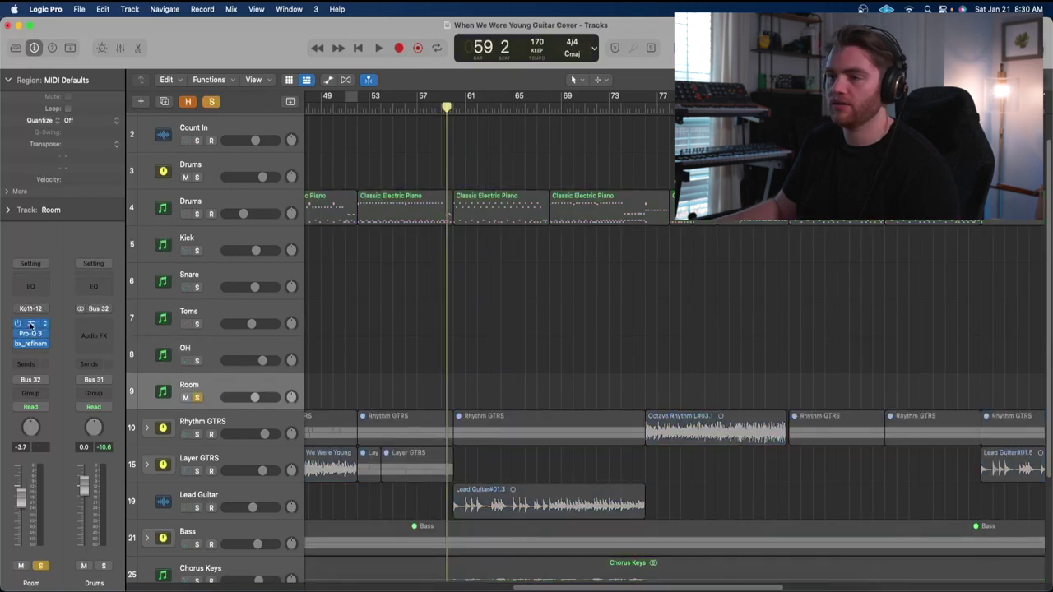
Step: Inspect the Room track's 1176 compressor and Pro-Q 3 EQ inserts
left_click(29, 326)
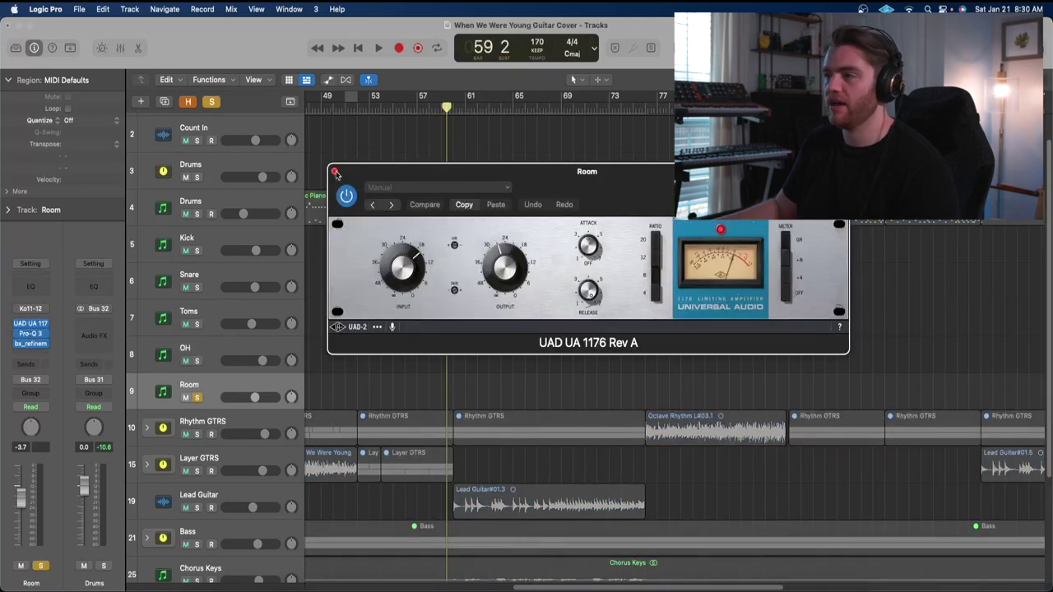
left_click(335, 172)
left_click(31, 333)
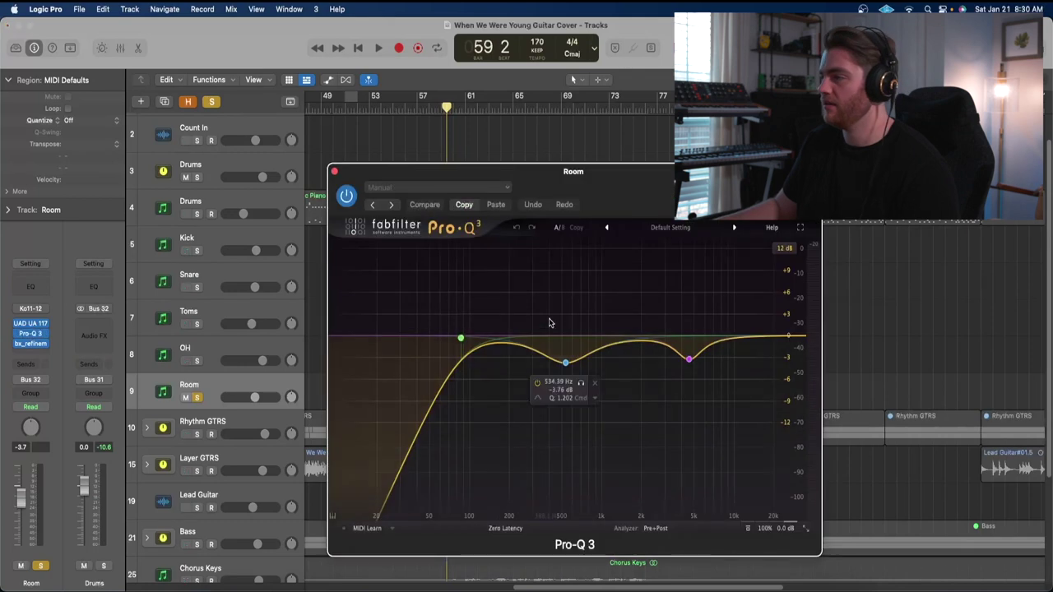
left_click(334, 172)
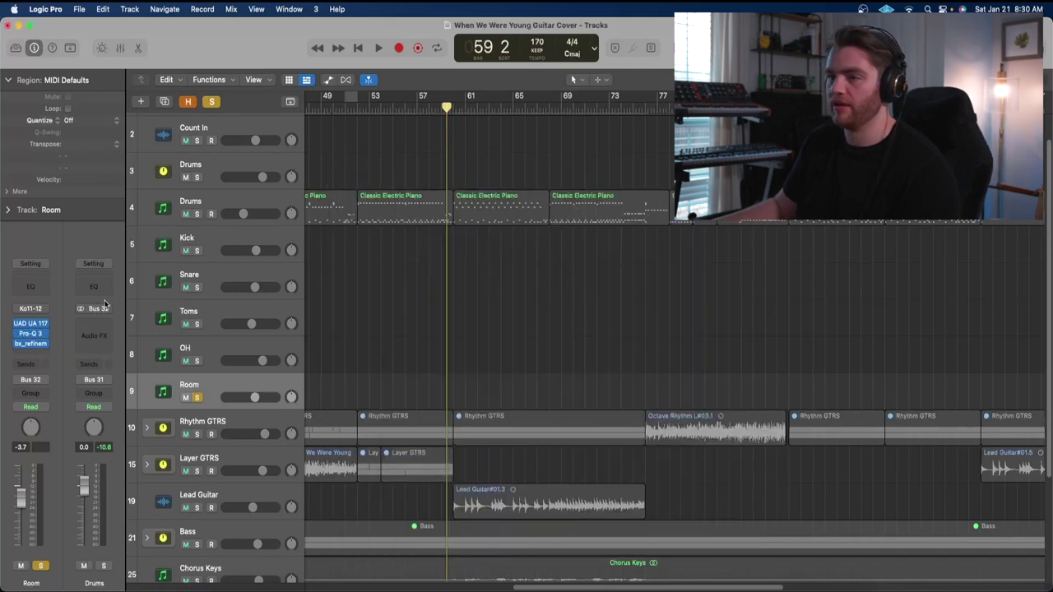
Step: Move the playhead to bar 52 and play the Room track from there
left_click(356, 111)
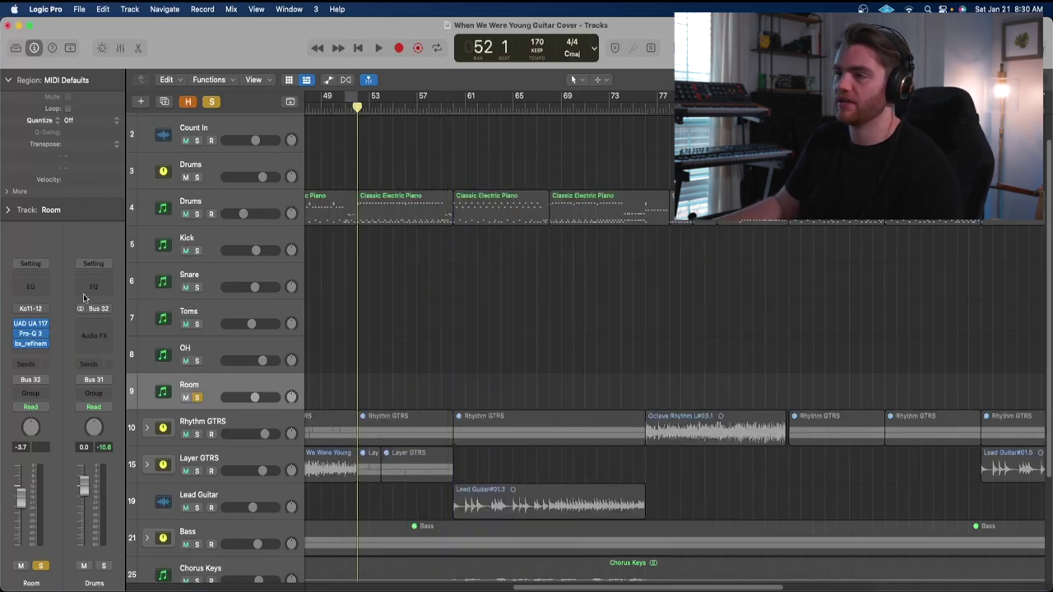
left_click(16, 331)
left_click(17, 334)
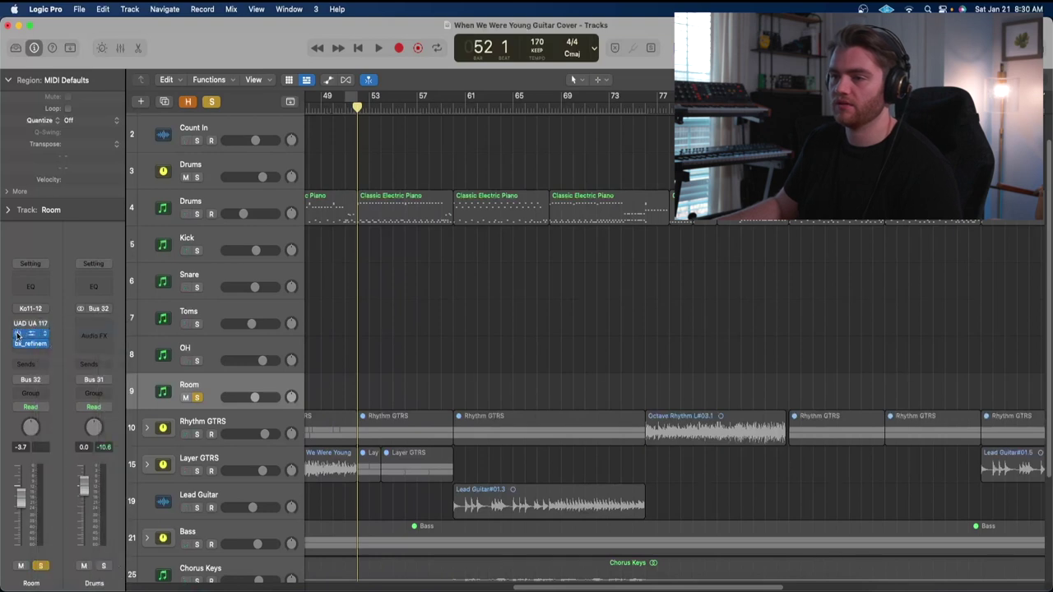
key("space")
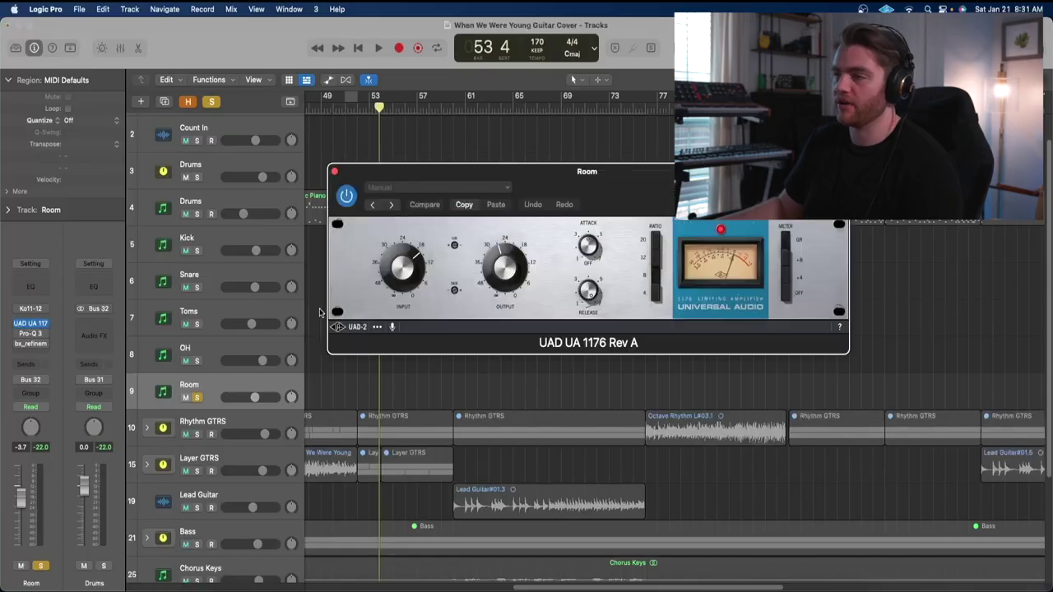
Step: Play the Room track through the 1176 twice, then close the compressor window
key("space")
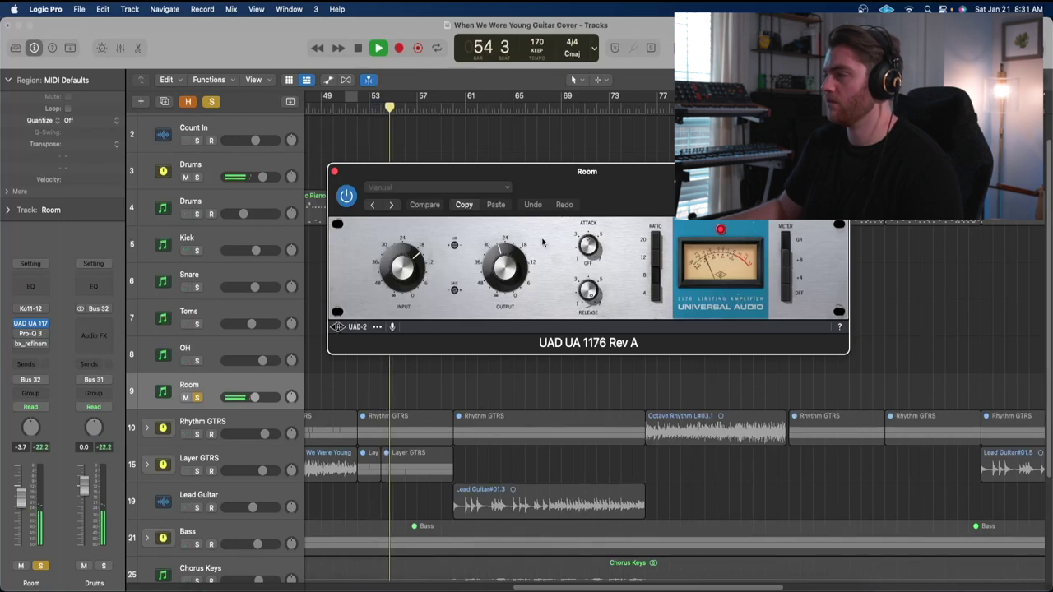
key("space")
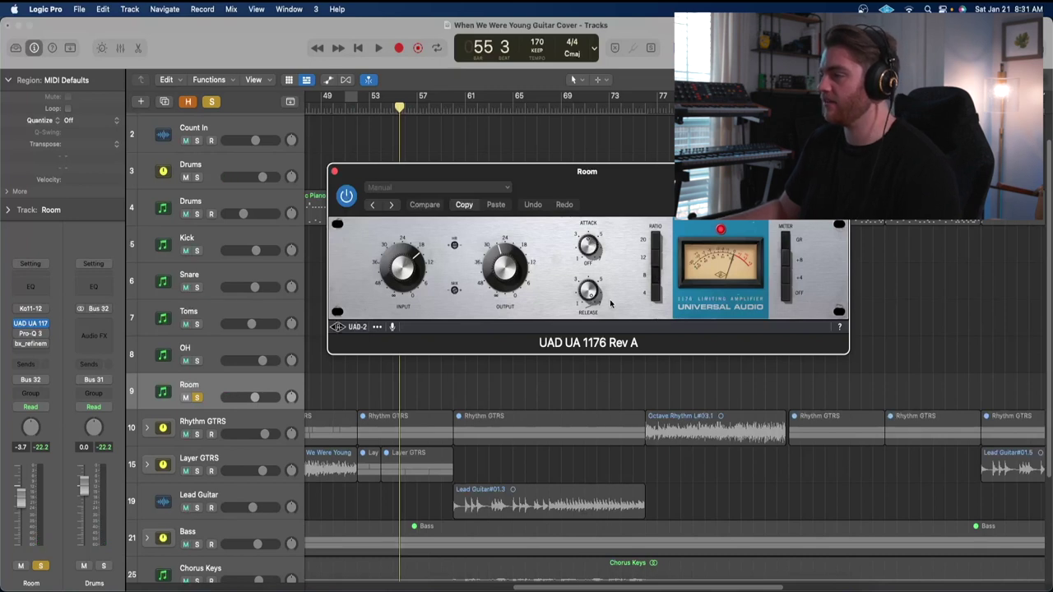
key("space")
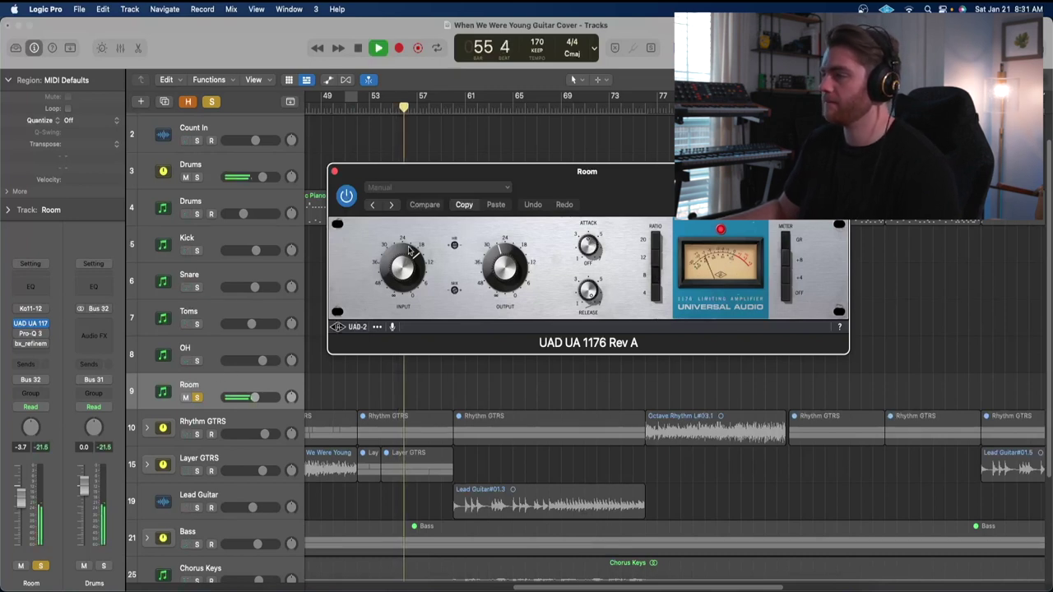
key("space")
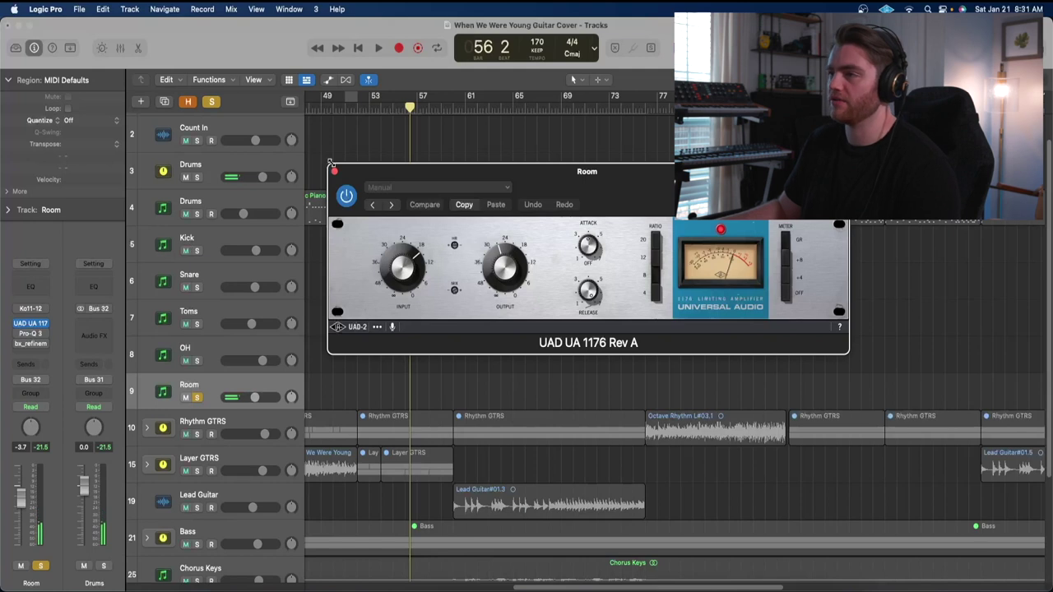
left_click(334, 172)
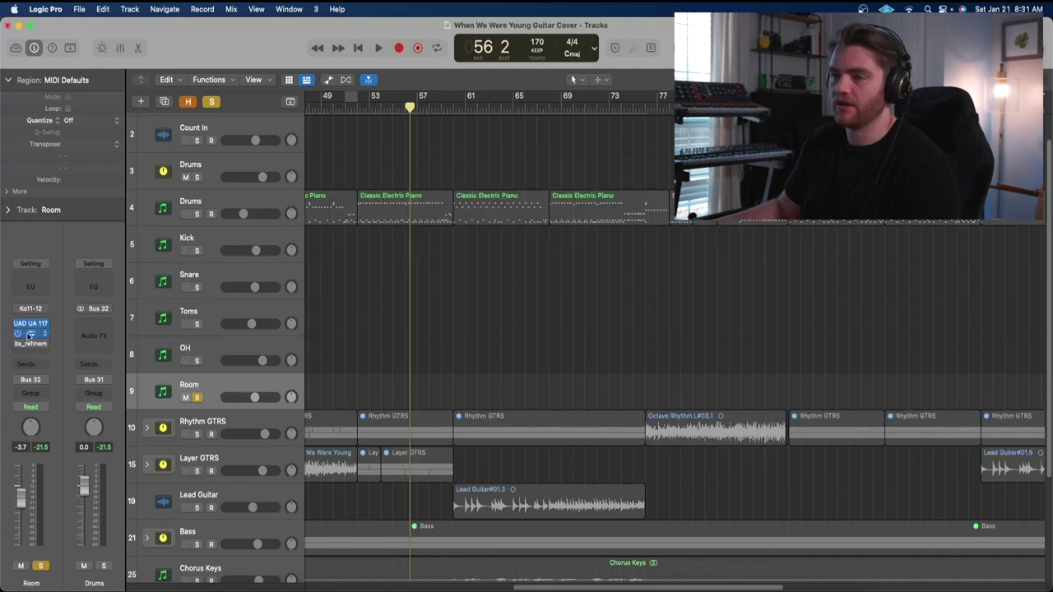
left_click(30, 333)
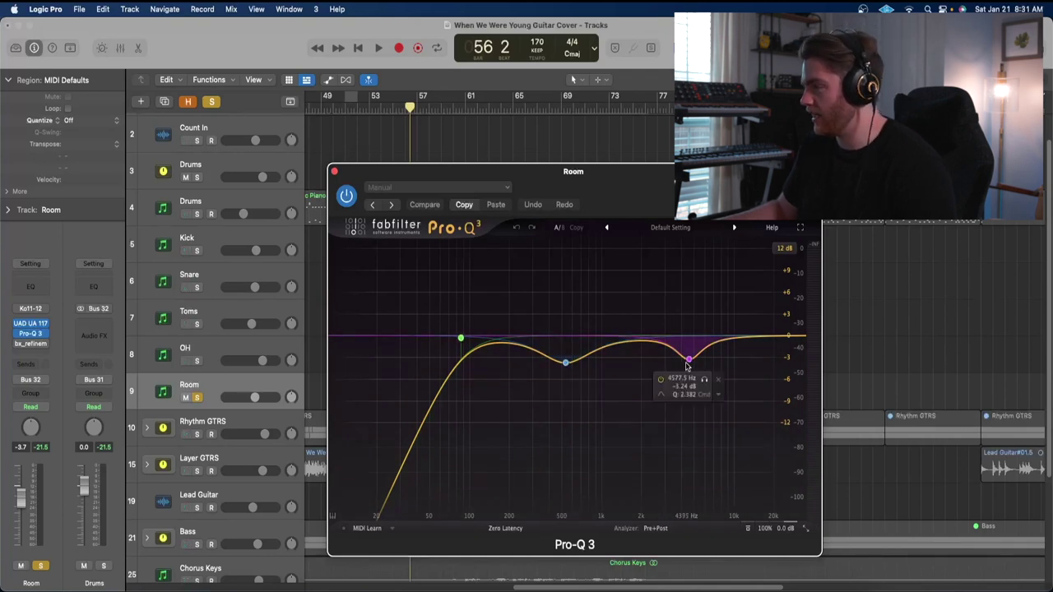
key("space")
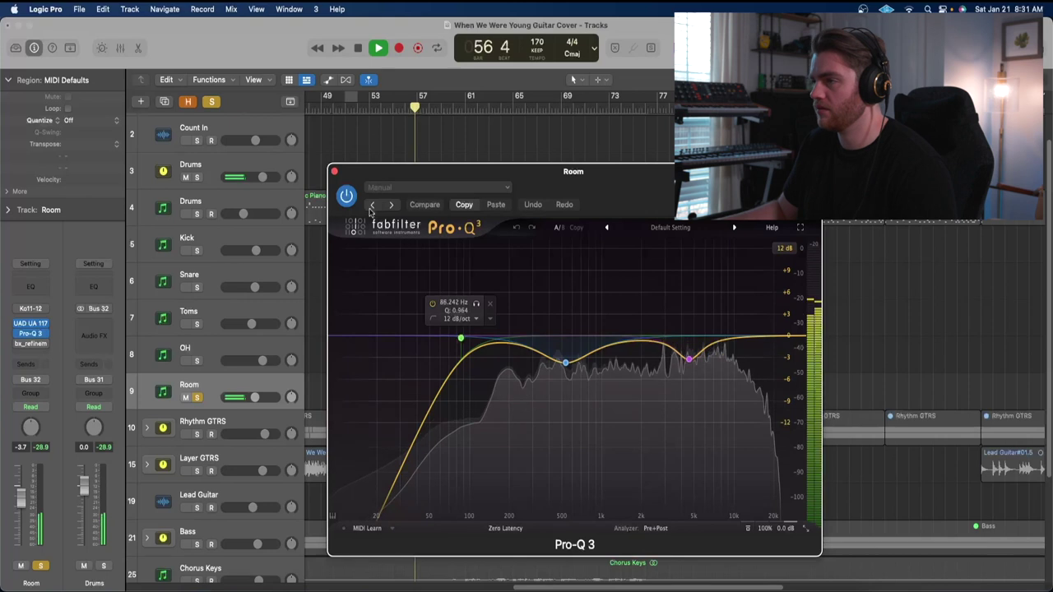
left_click(347, 196)
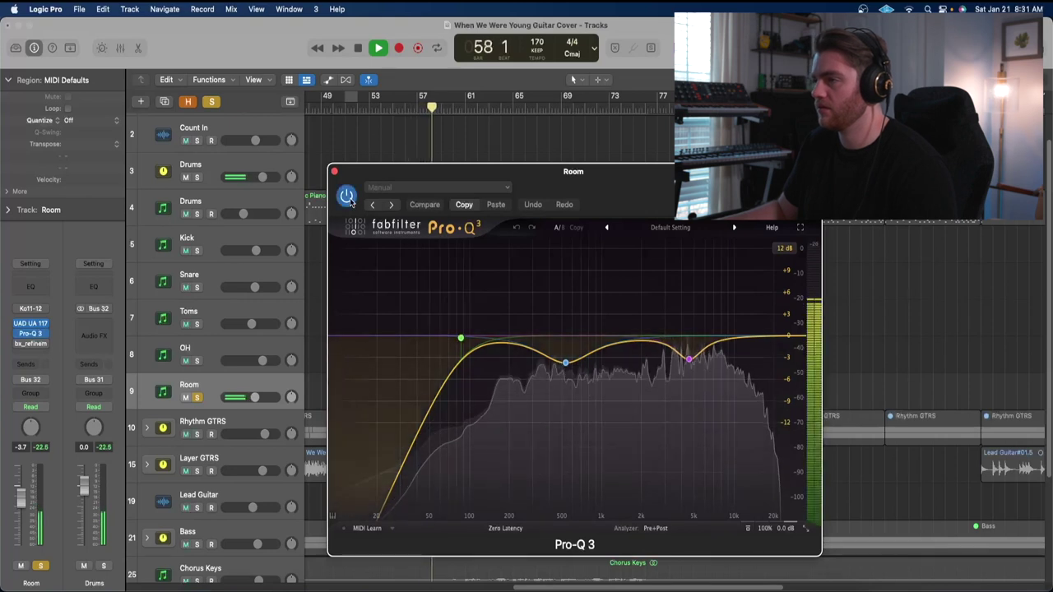
key("space")
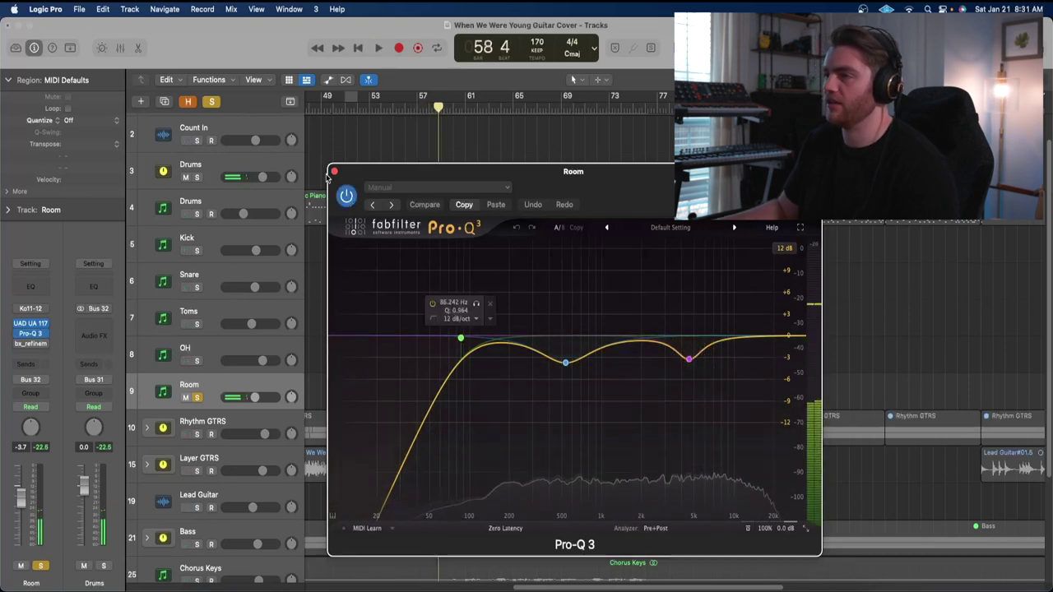
key("space")
left_click(582, 384)
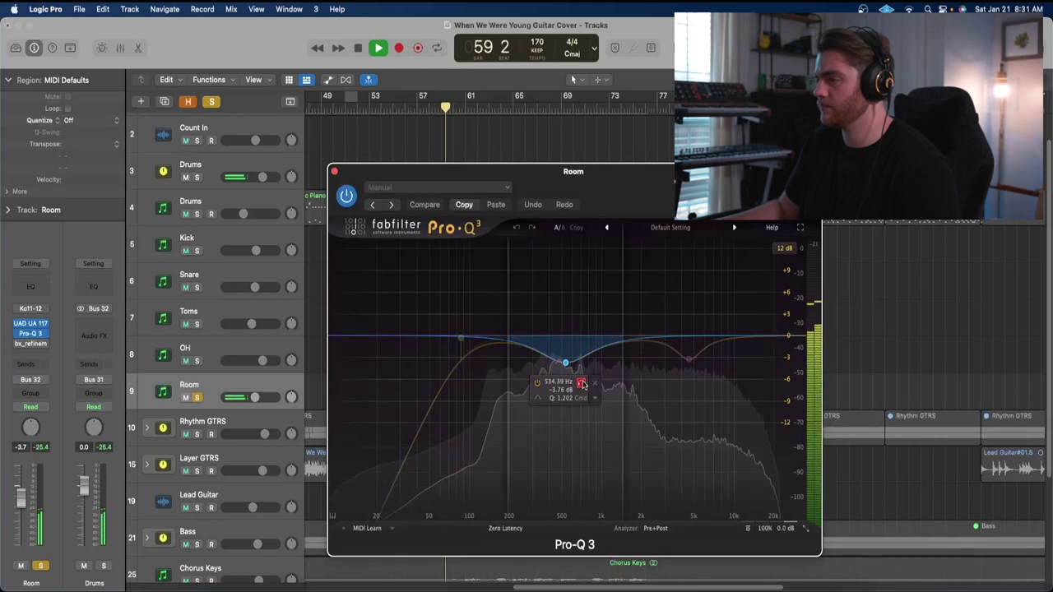
left_click(582, 384)
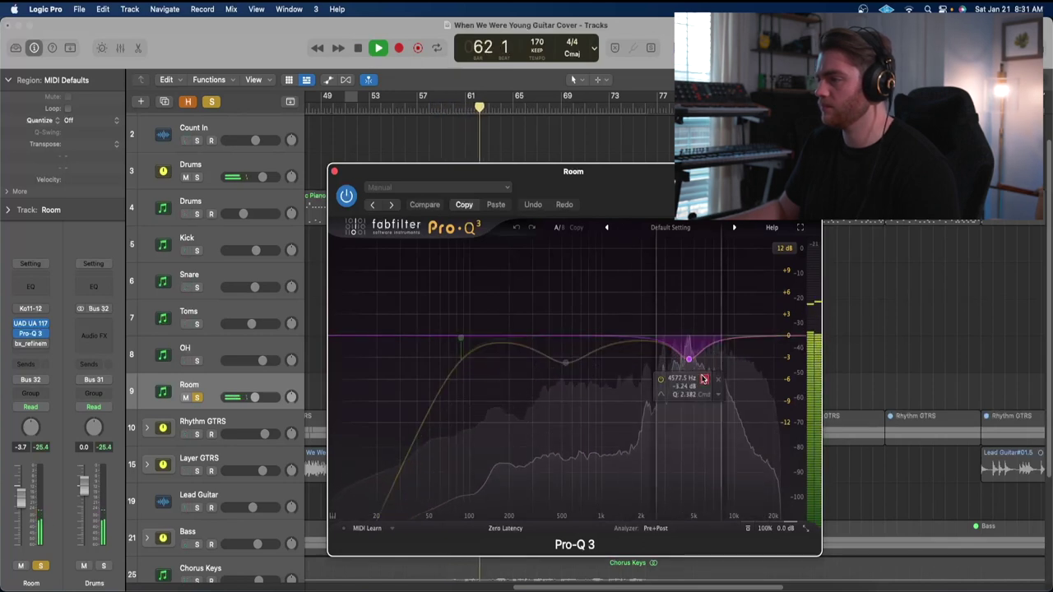
key("space")
Step: Close the Pro-Q 3 window and position the Room's bx_refinement window higher up
left_click(334, 171)
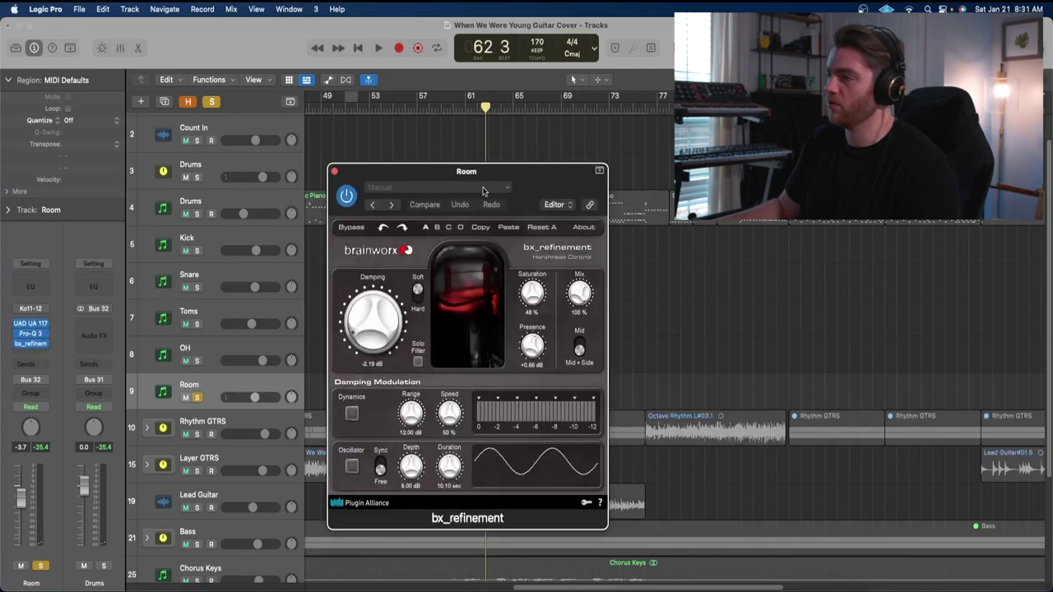
left_click(504, 190)
left_click(562, 181)
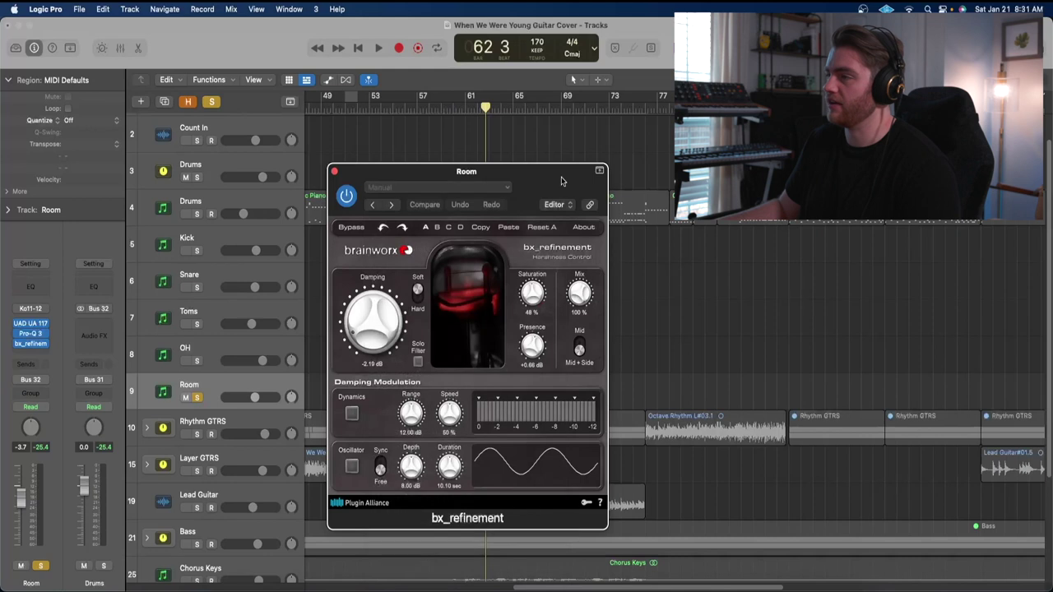
left_click_drag(511, 189, 550, 170)
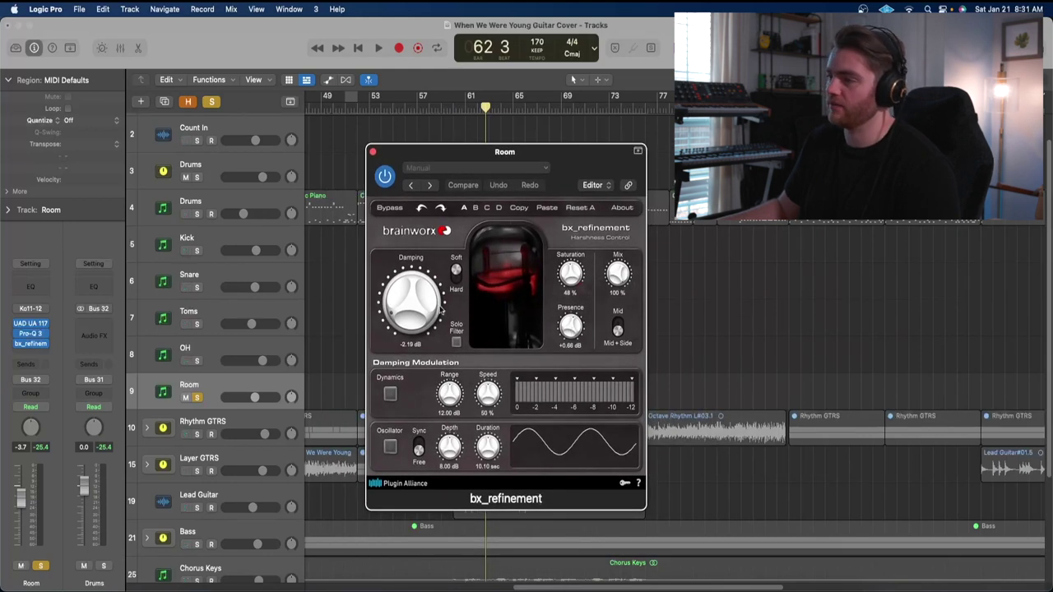
Step: During playback, compare bx_refinement bypassed and active on the Room track
key("space")
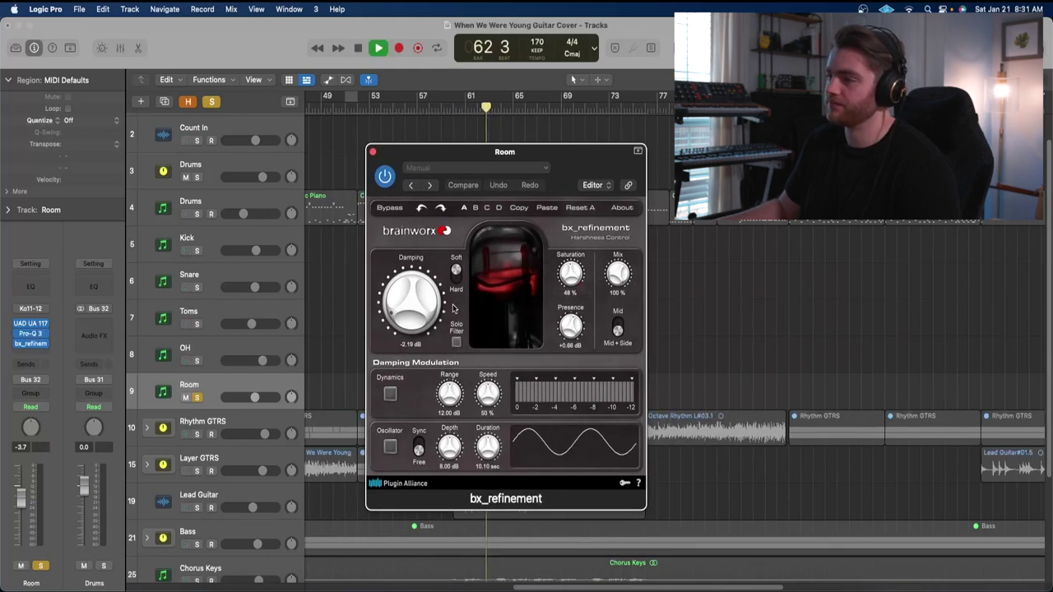
left_click(390, 208)
left_click(391, 208)
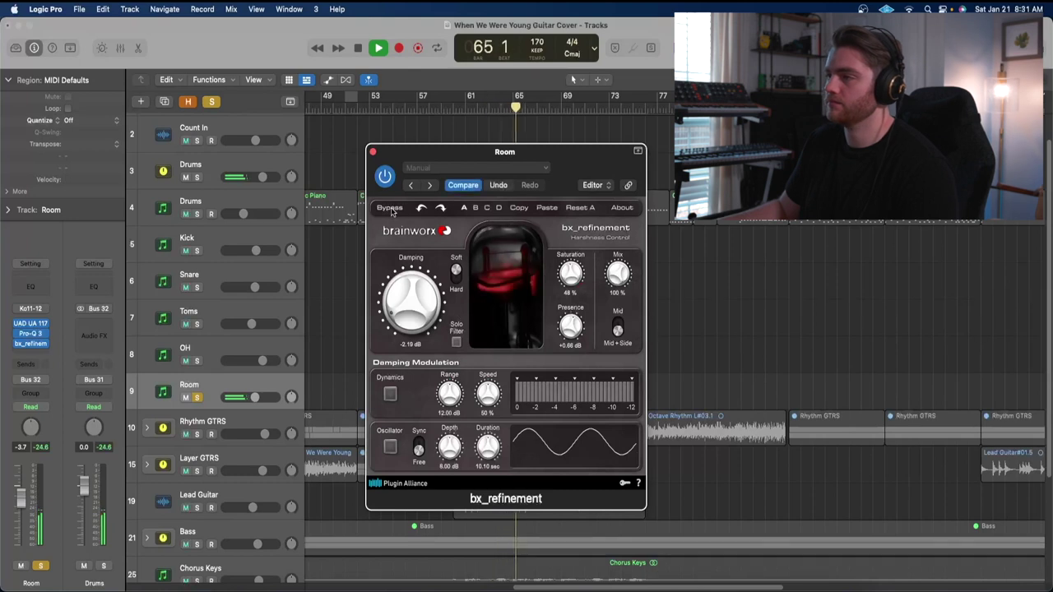
key("space")
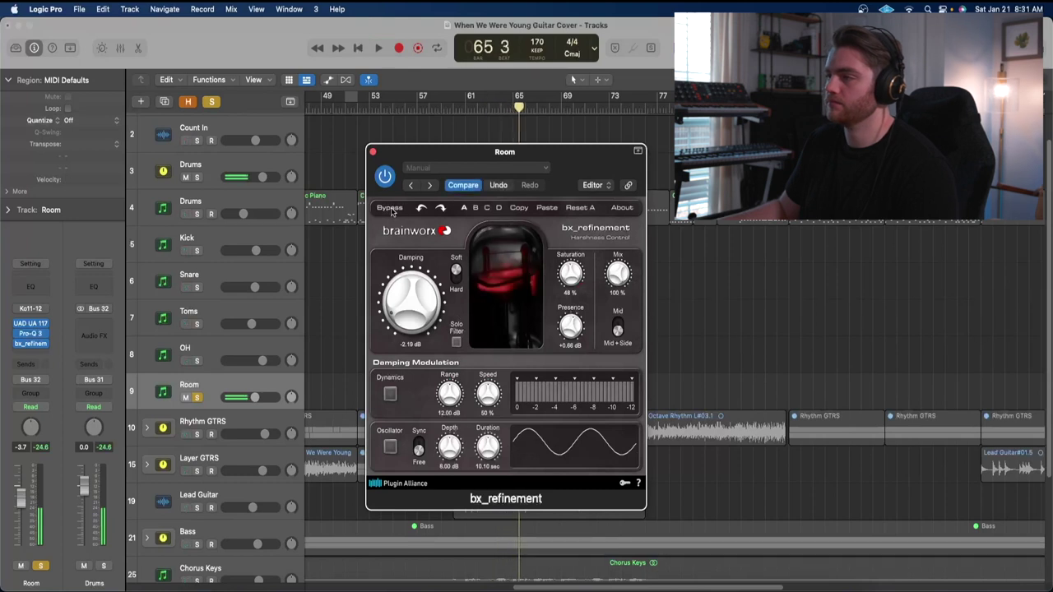
Step: Audition bx_refinement's Solo Filter to hear only the filtered harsh frequencies
left_click(455, 343)
key("space")
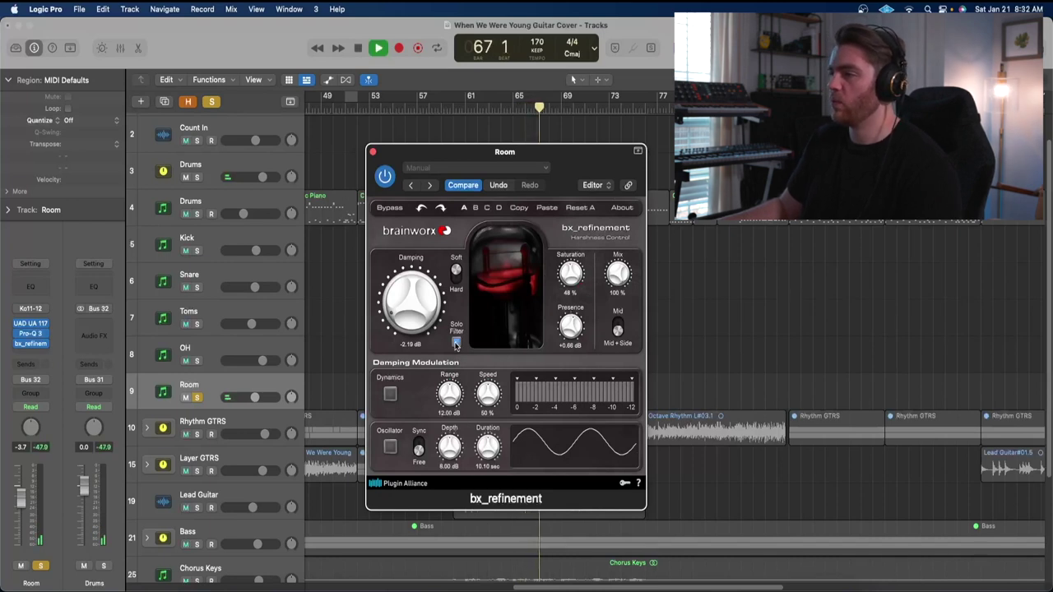
key("space")
left_click(456, 343)
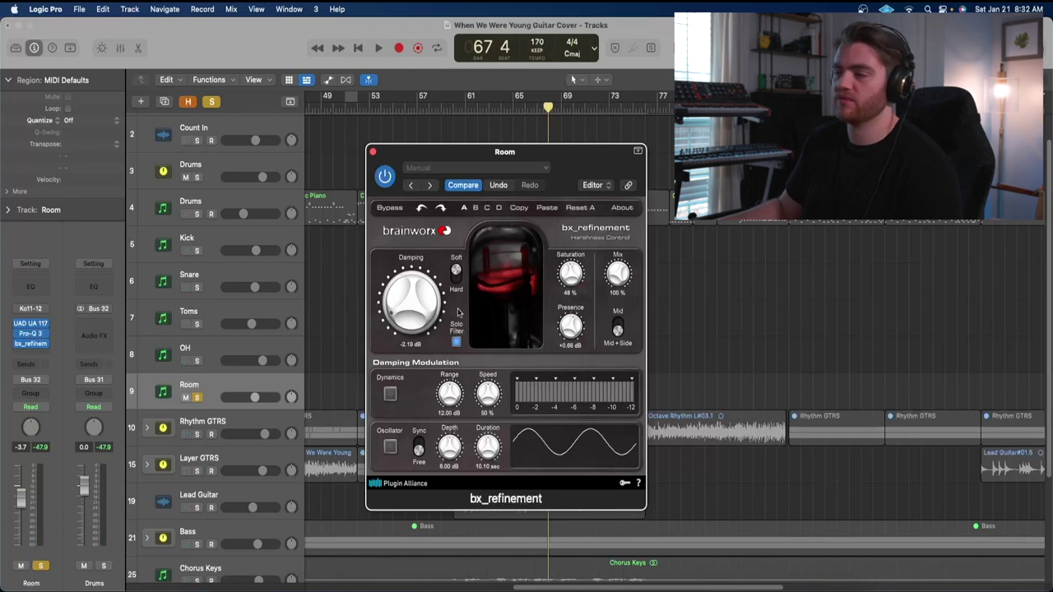
Step: Close bx_refinement, unsolo the Room track and solo the Drums bus
left_click(372, 152)
left_click(196, 397)
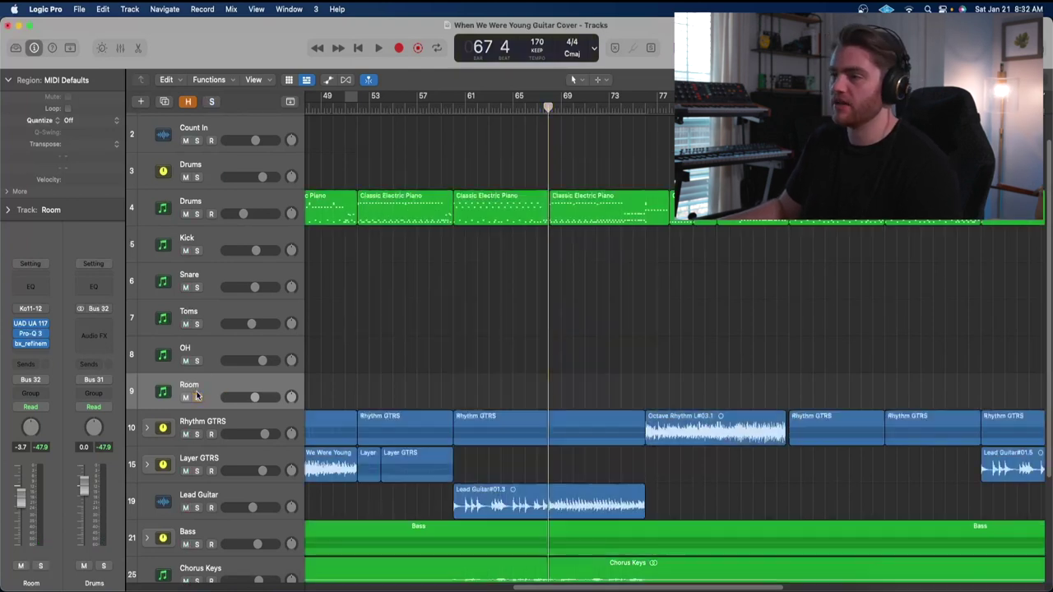
left_click(197, 178)
Step: Play the Drums bus from bar 52 and bar 58, then unsolo it
left_click(357, 107)
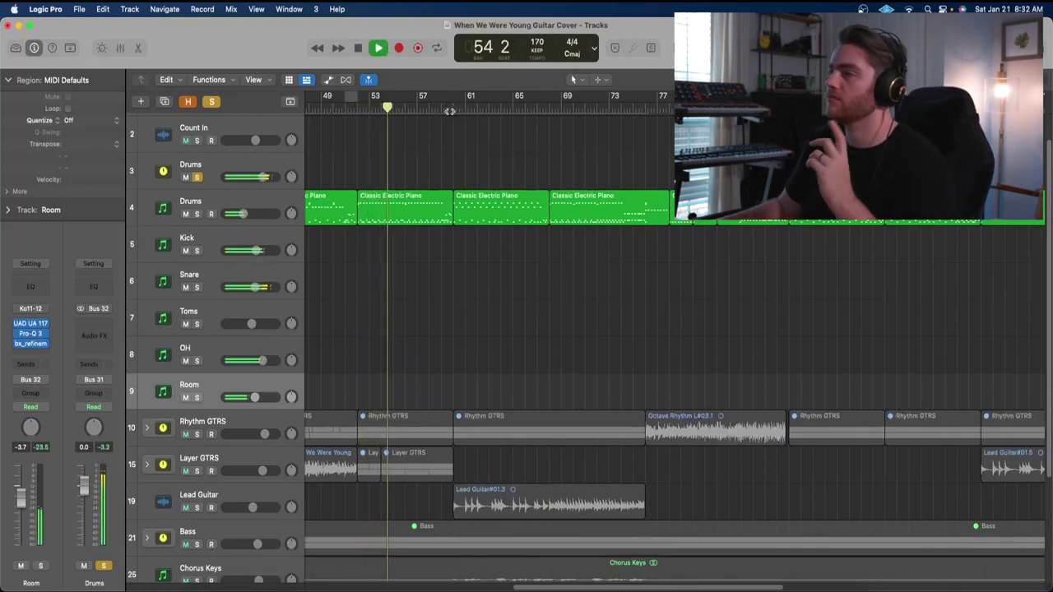
left_click(438, 108)
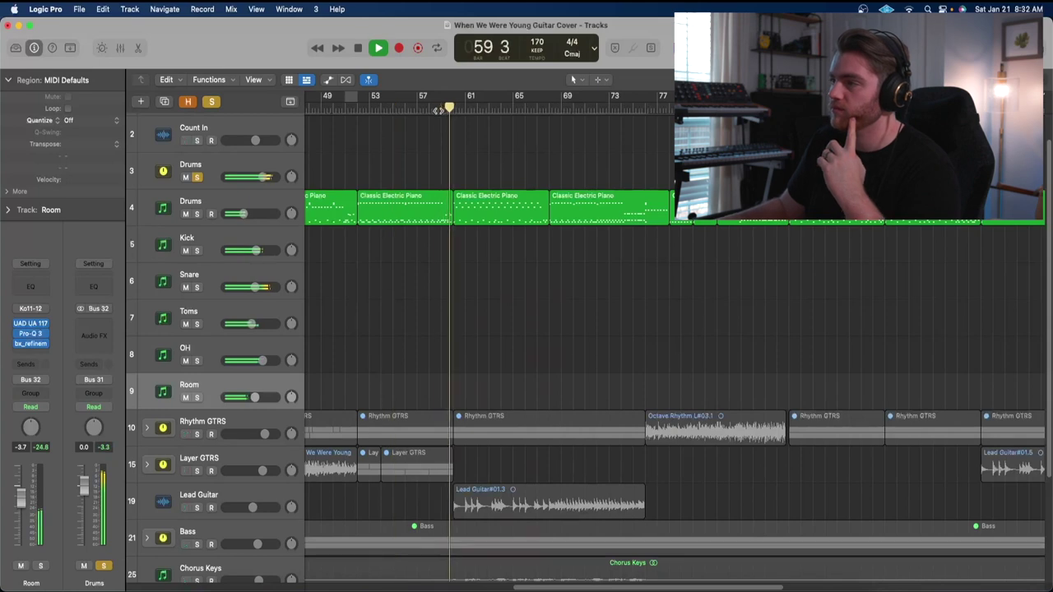
left_click(197, 177)
scroll(220, 227, "down", 4)
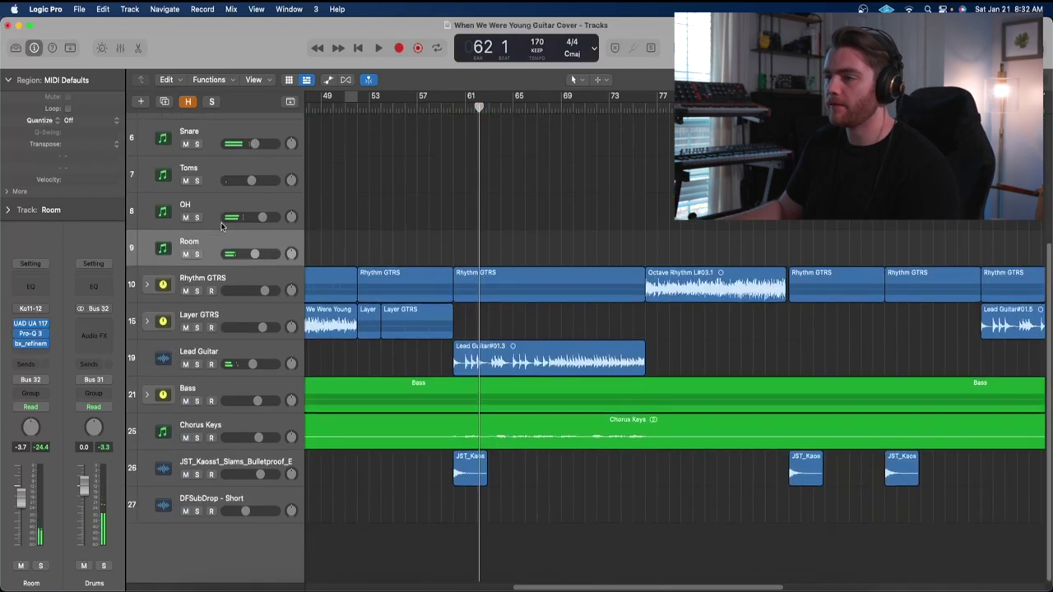
Step: Expand the Bass stack to show Bass High and Bass Low, and solo Bass Low
left_click(216, 380)
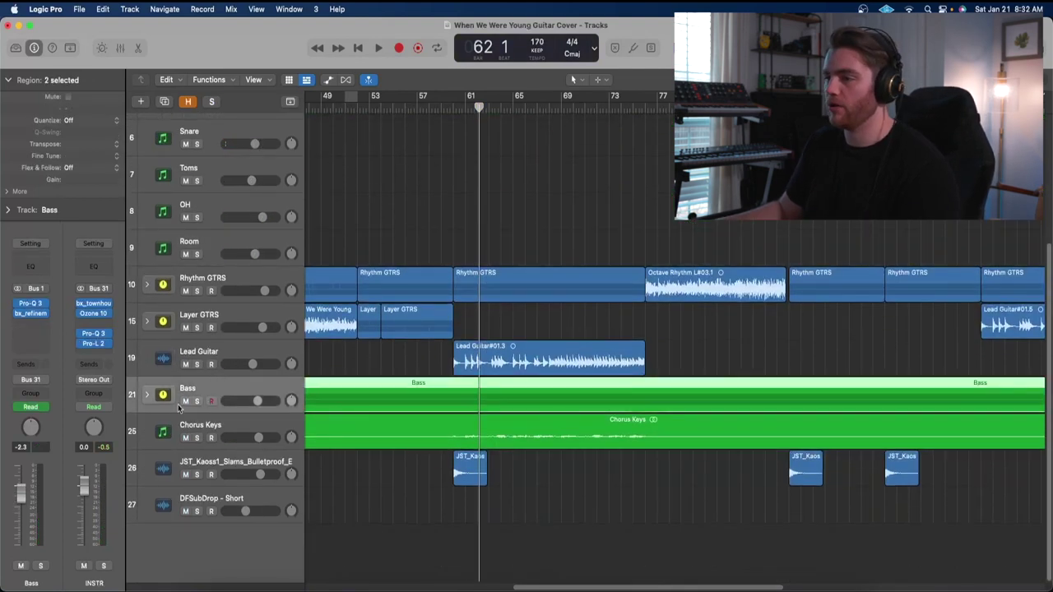
left_click(146, 396)
scroll(263, 331, "down", 2)
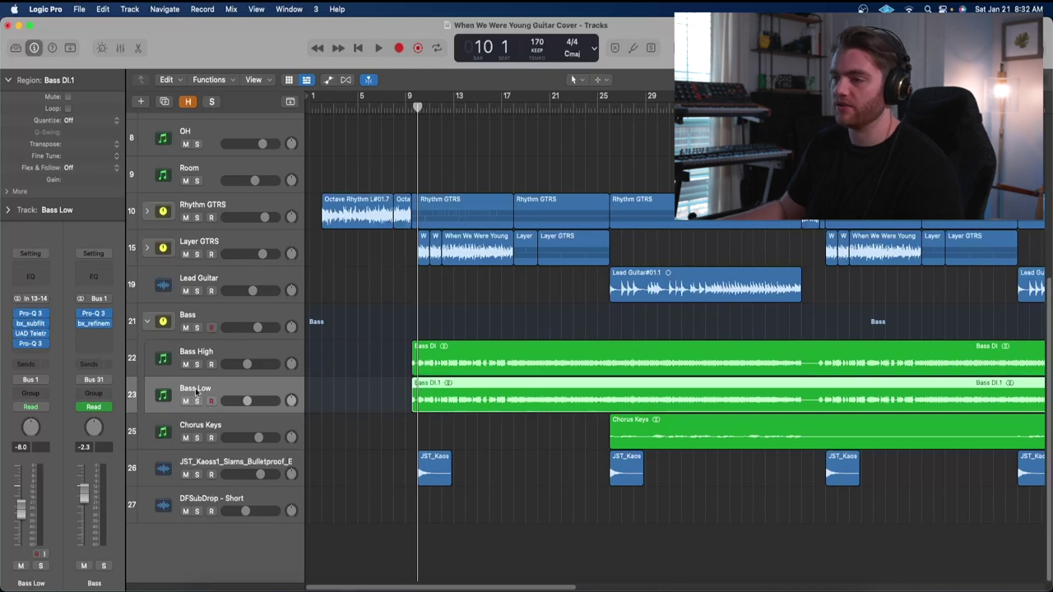
left_click(196, 401)
Step: Listen to Bass Low alone, replaying it from around bar 9
key("space")
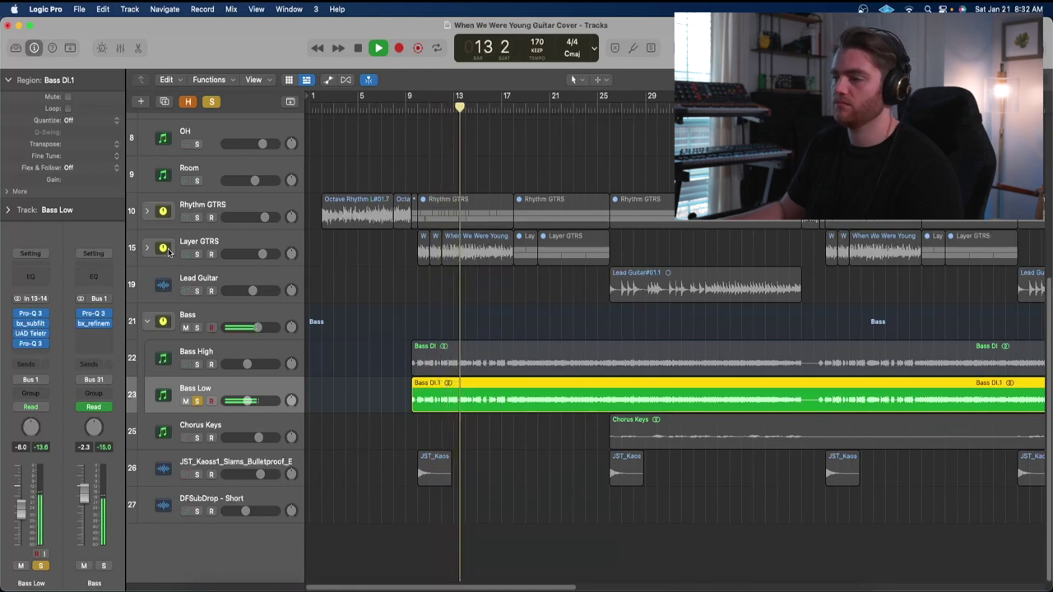
key("space")
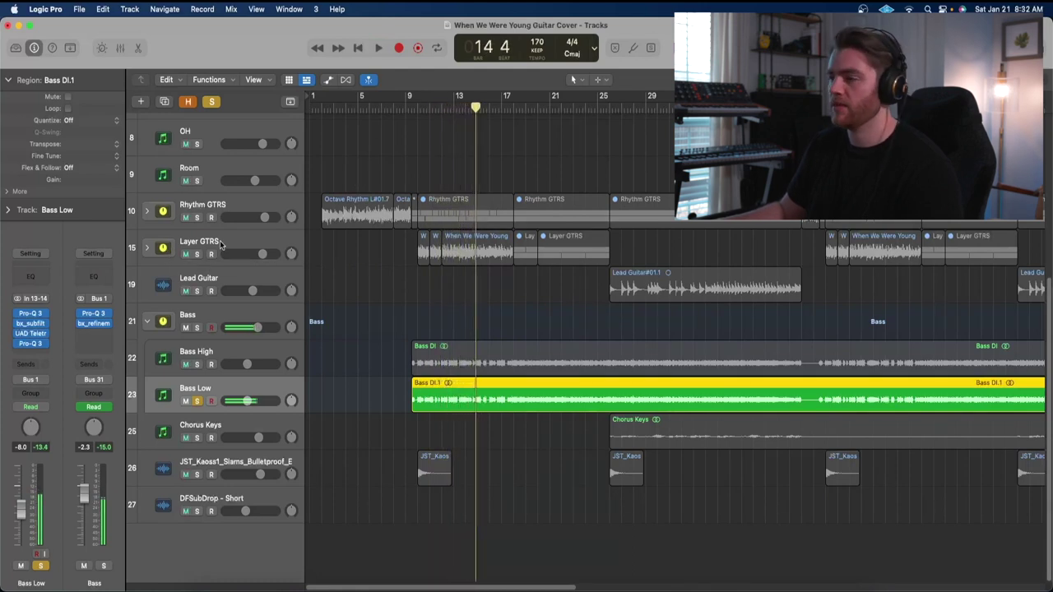
key("comma")
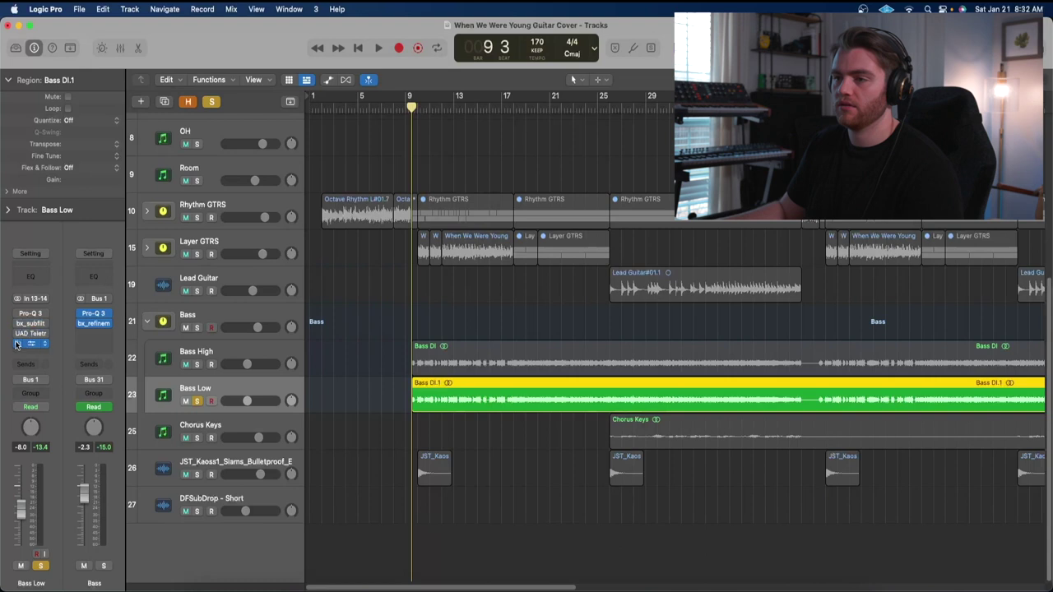
key("space")
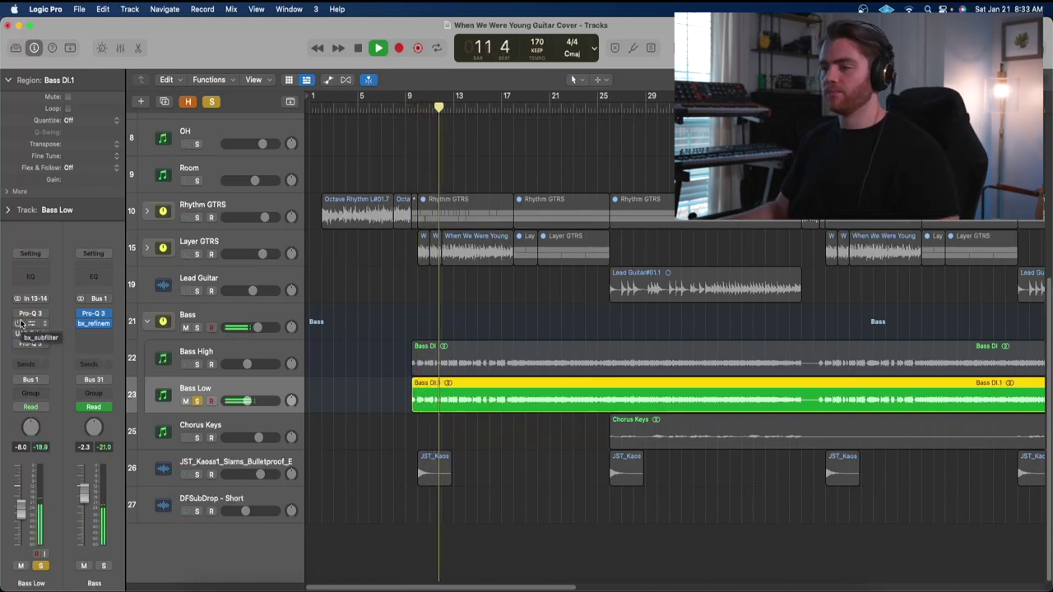
key("space")
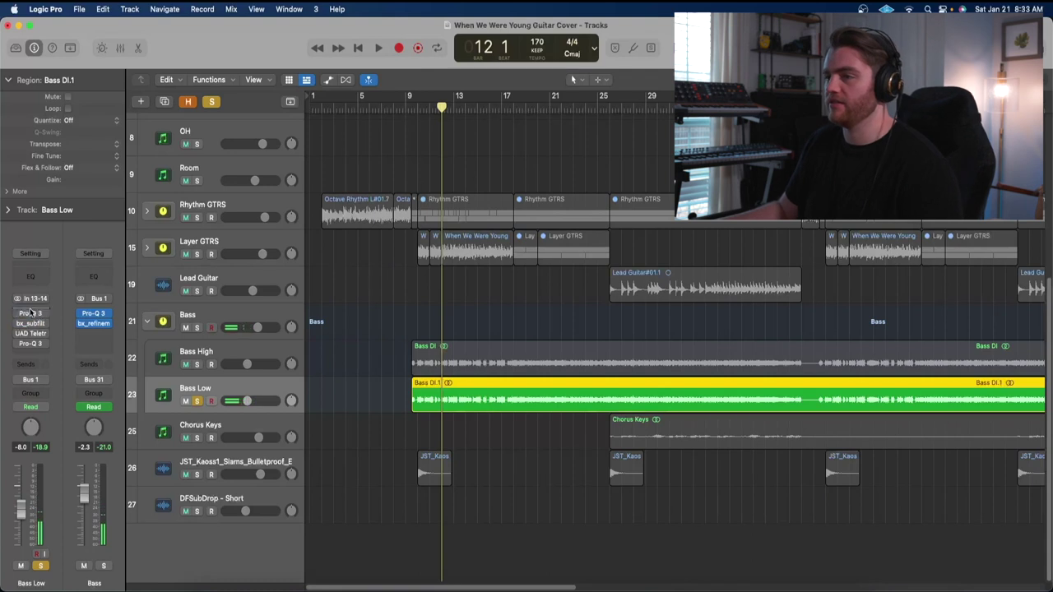
Step: Play Bass Low through Pro-Q 3 with the band unsoloed, then open bx_subfilter
left_click(20, 314)
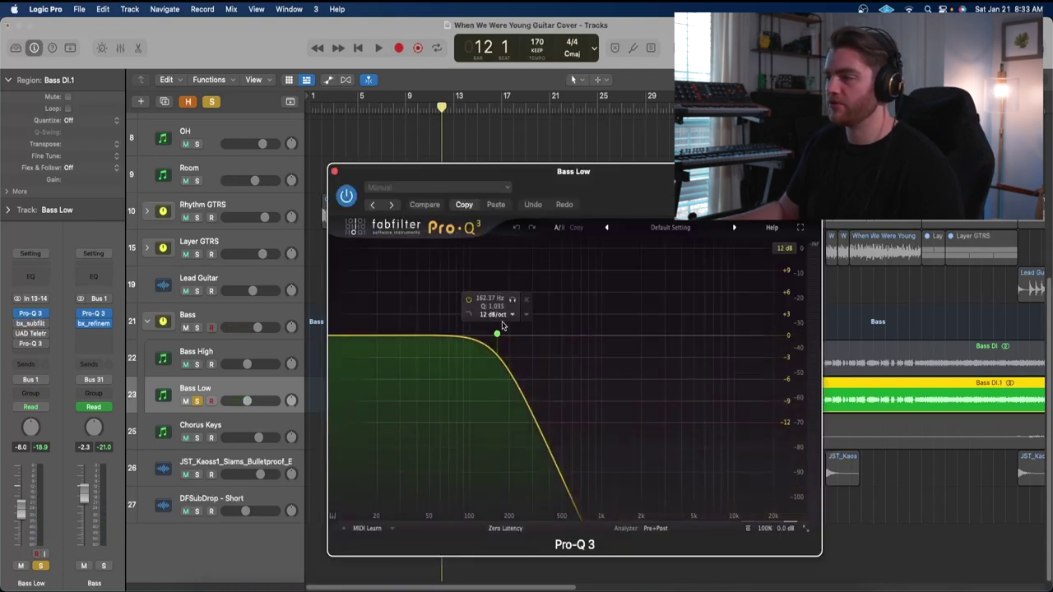
key("space")
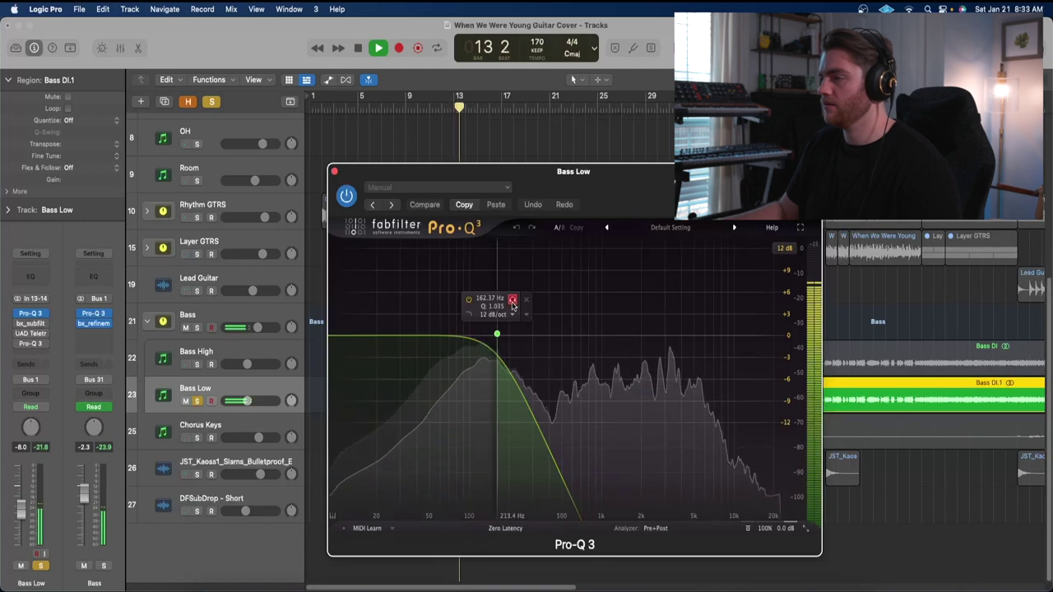
left_click(513, 303)
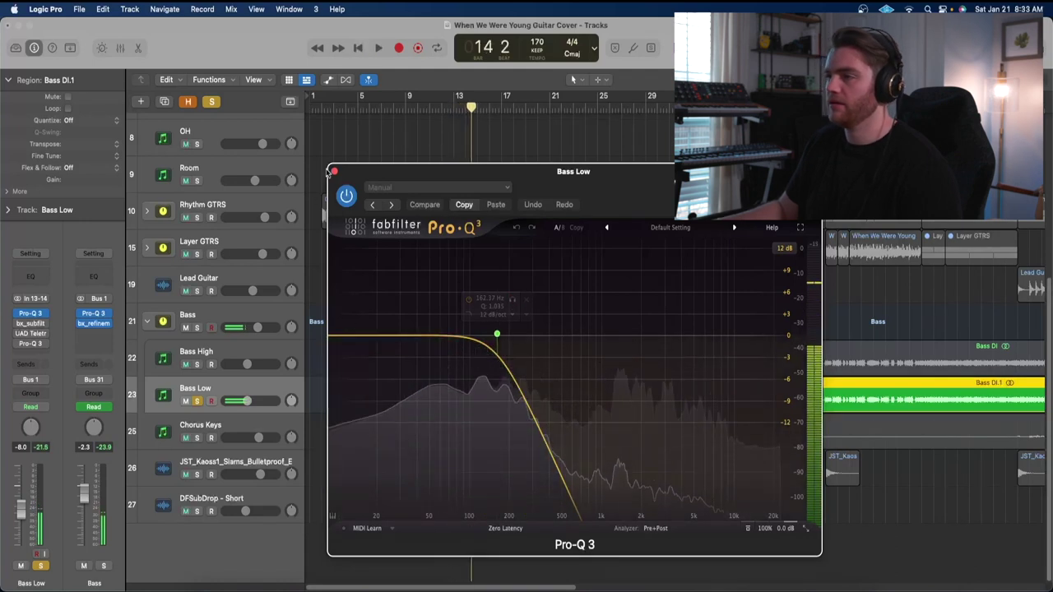
left_click(31, 314)
left_click(31, 323)
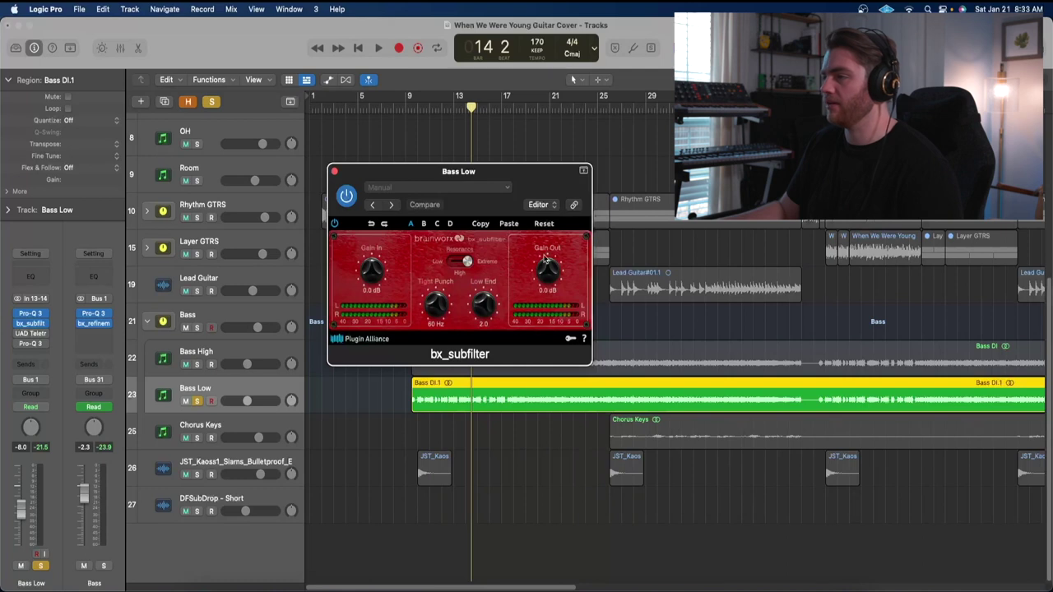
Step: Compare bx_subfilter bypassed and active on Bass Low during playback, then close it
key("space")
left_click(346, 196)
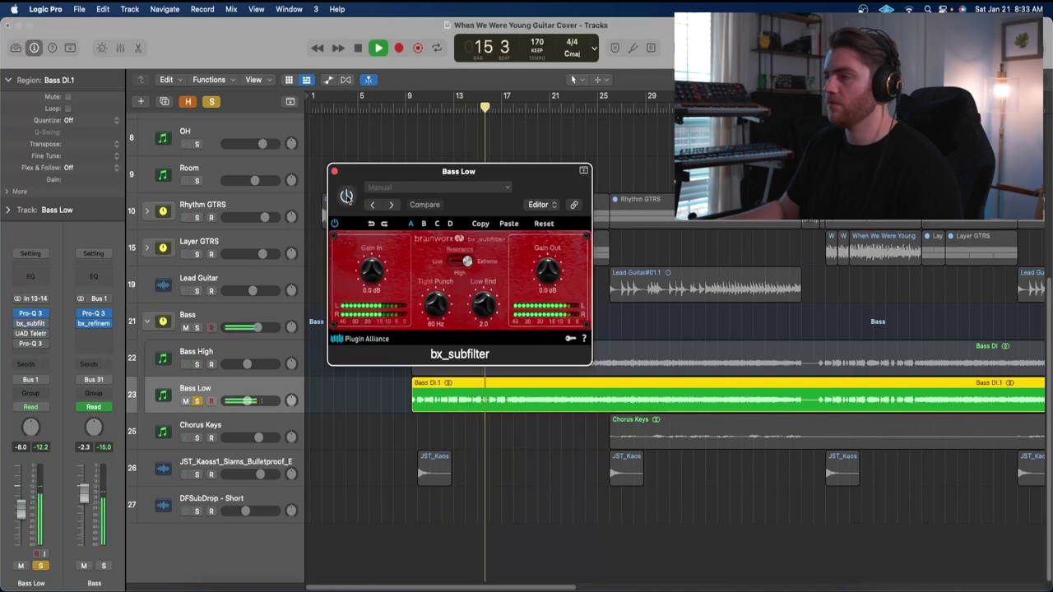
left_click(346, 195)
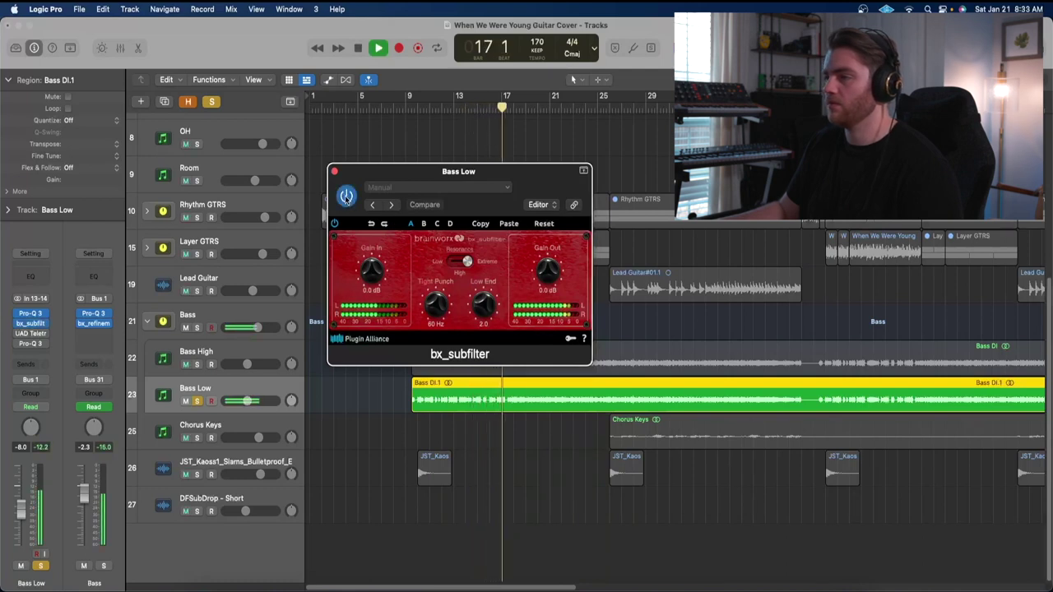
key("space")
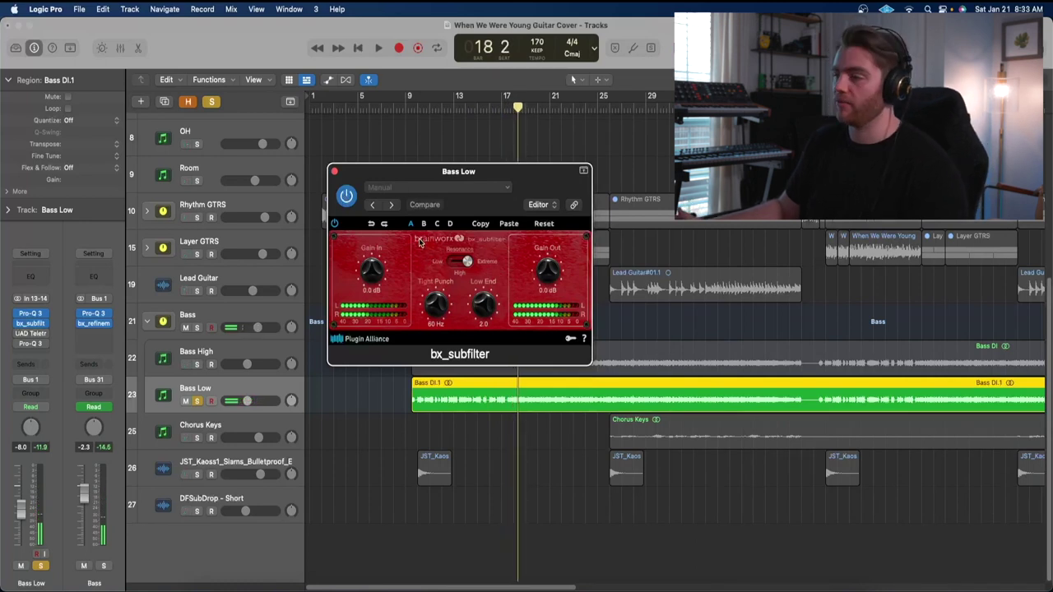
key("space")
key("space")
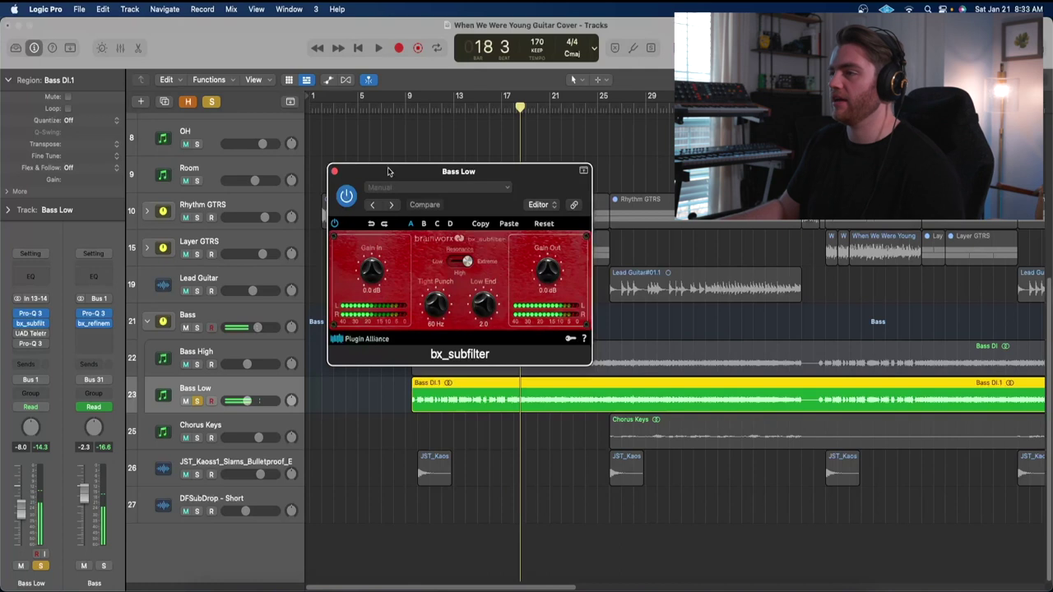
left_click(334, 171)
Step: Compare Bass Low's LA-2A compressor bypassed and active, then close its window
left_click(30, 333)
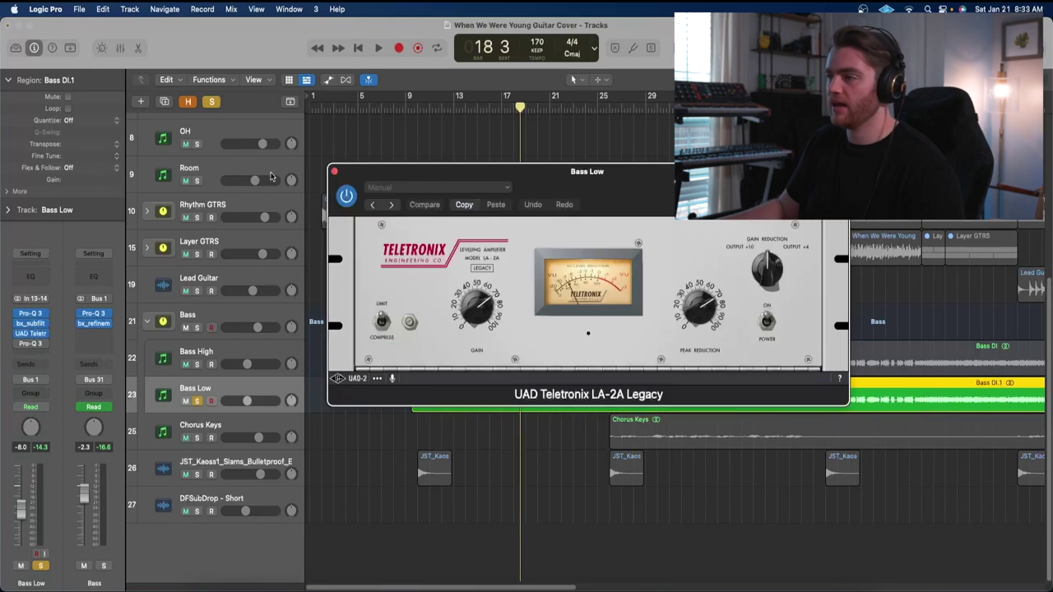
left_click_drag(565, 179, 544, 180)
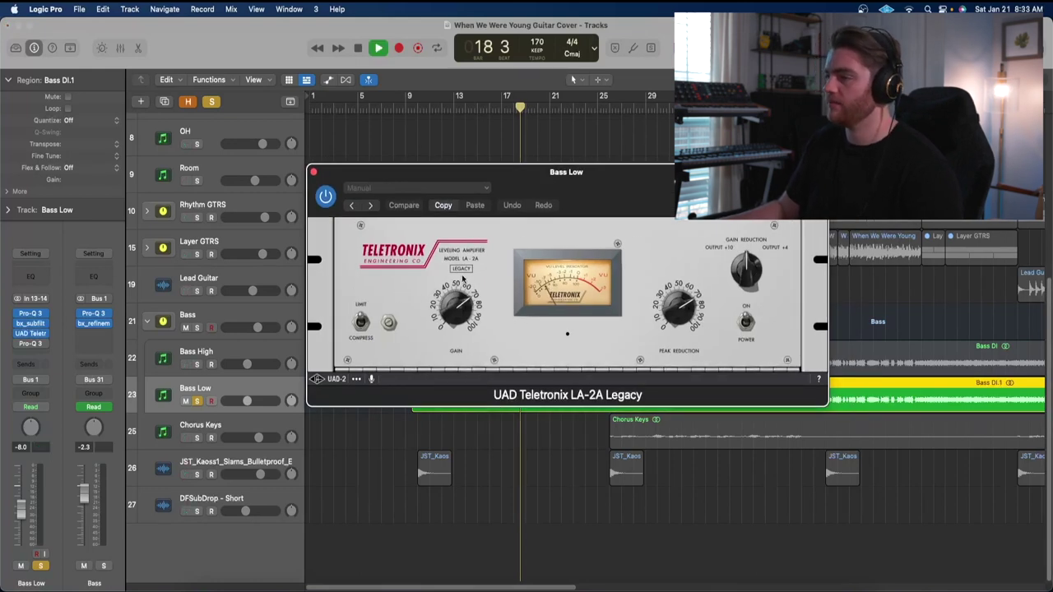
left_click(324, 198)
left_click(325, 197)
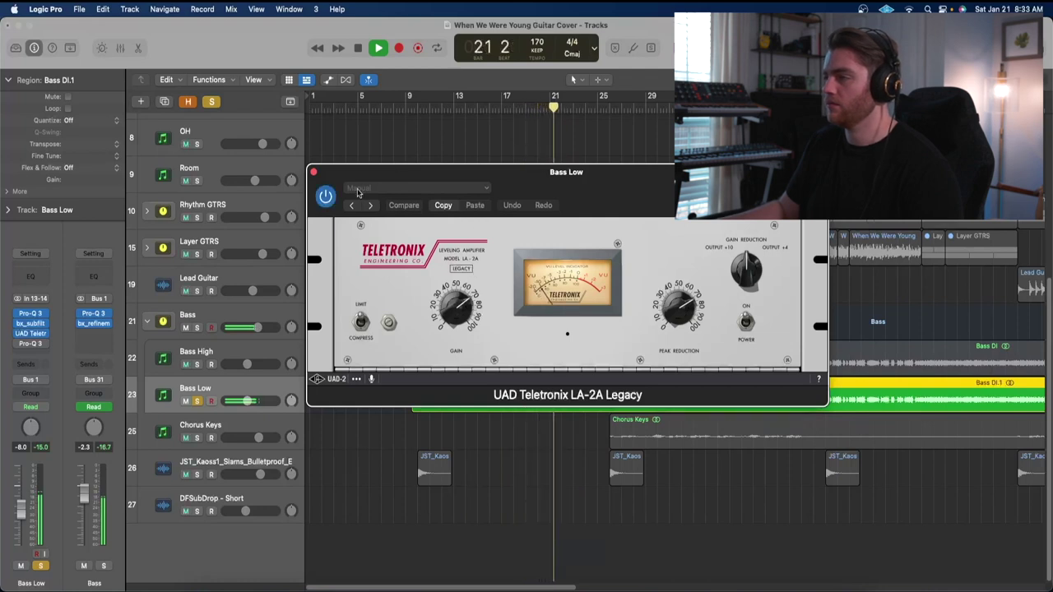
key("space")
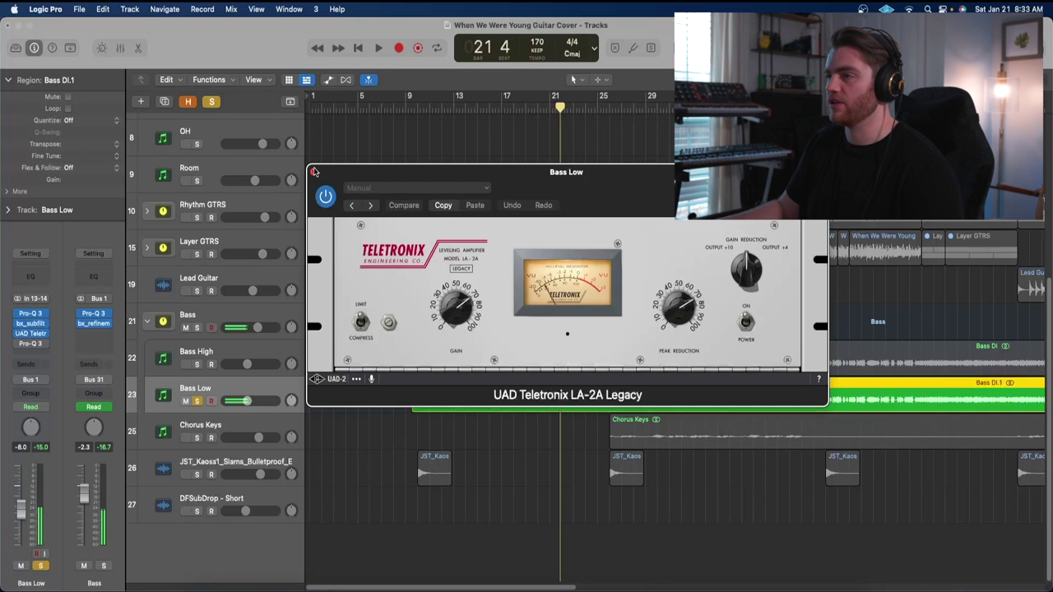
left_click(313, 172)
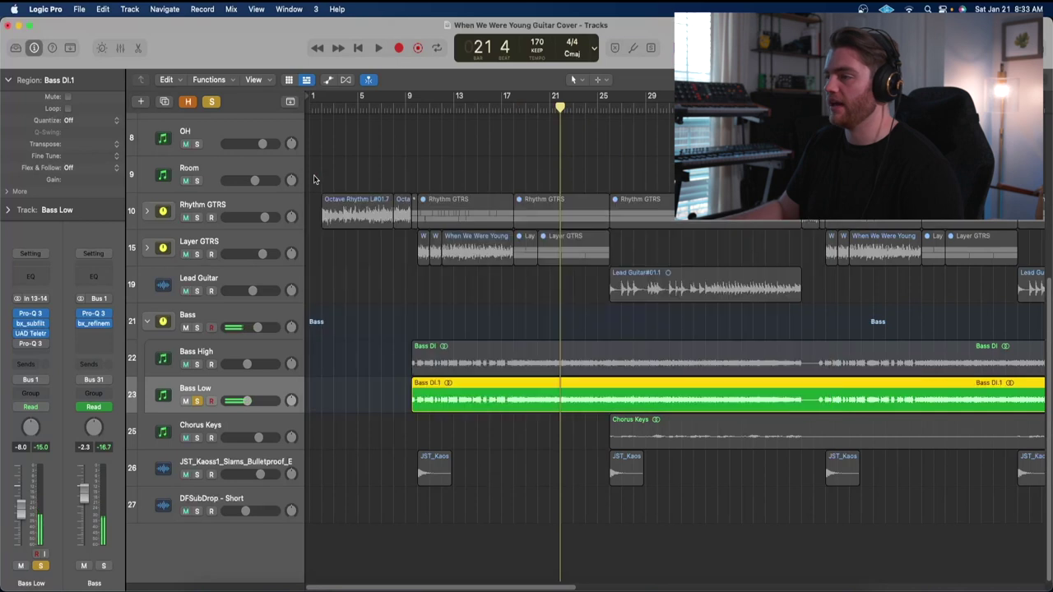
Step: Audition Bass Low's last Pro-Q 3 low-pass EQ, close it, and select Bass High
left_click(30, 344)
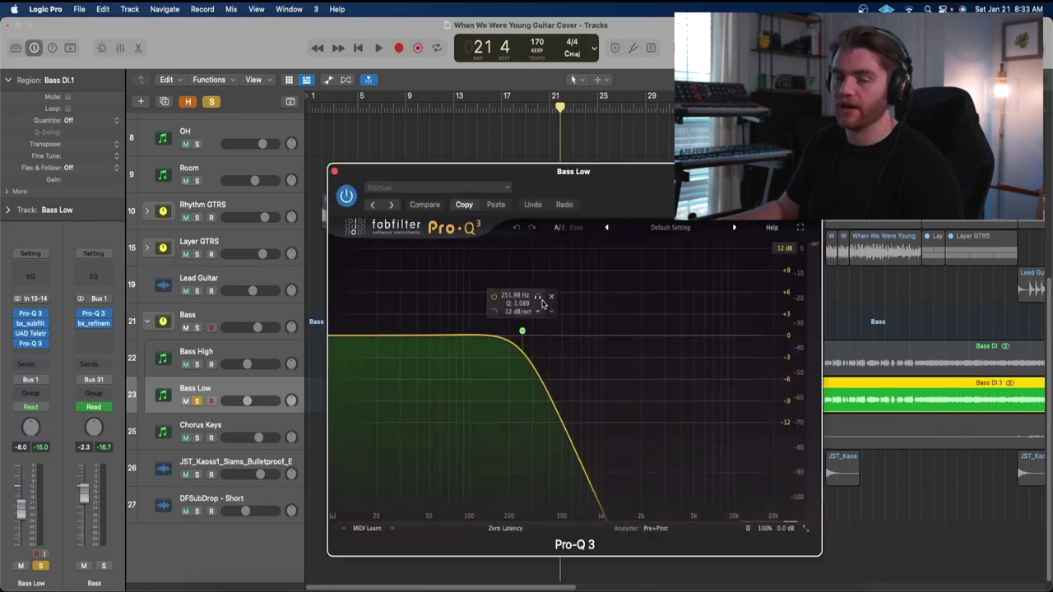
key("space")
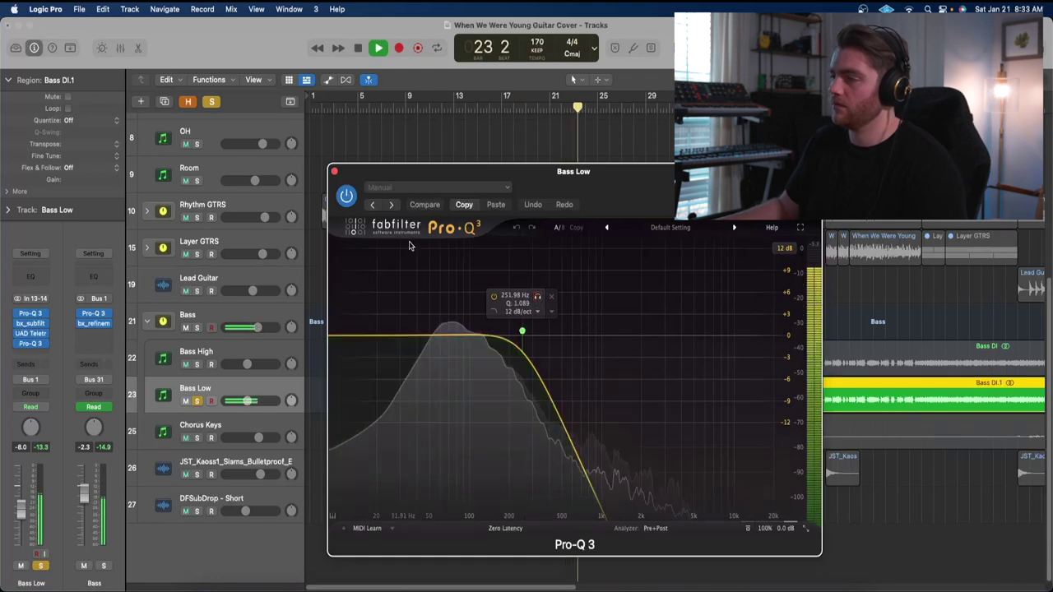
key("space")
left_click(334, 172)
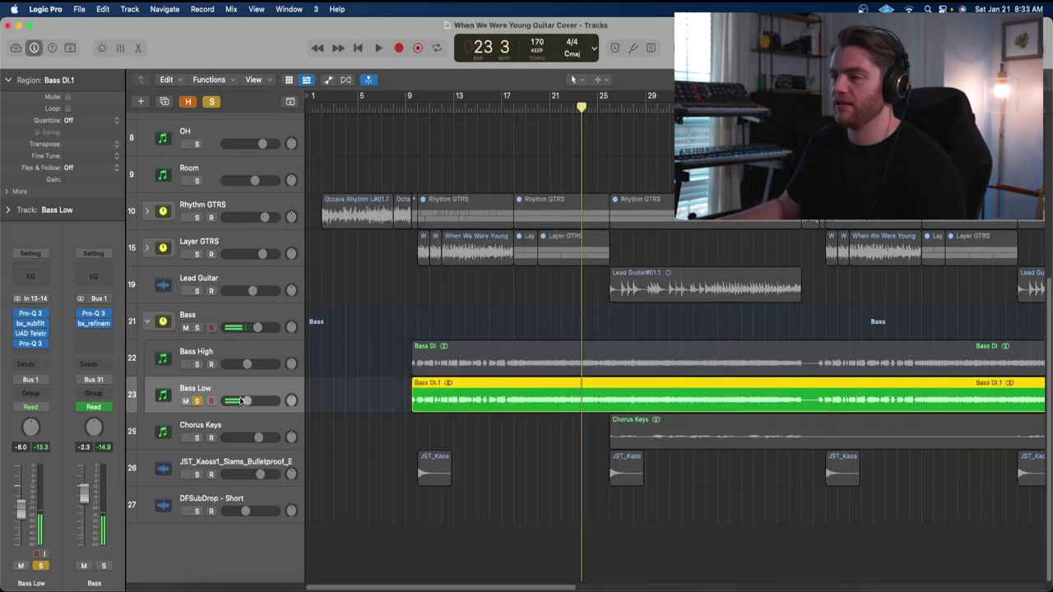
left_click(200, 364)
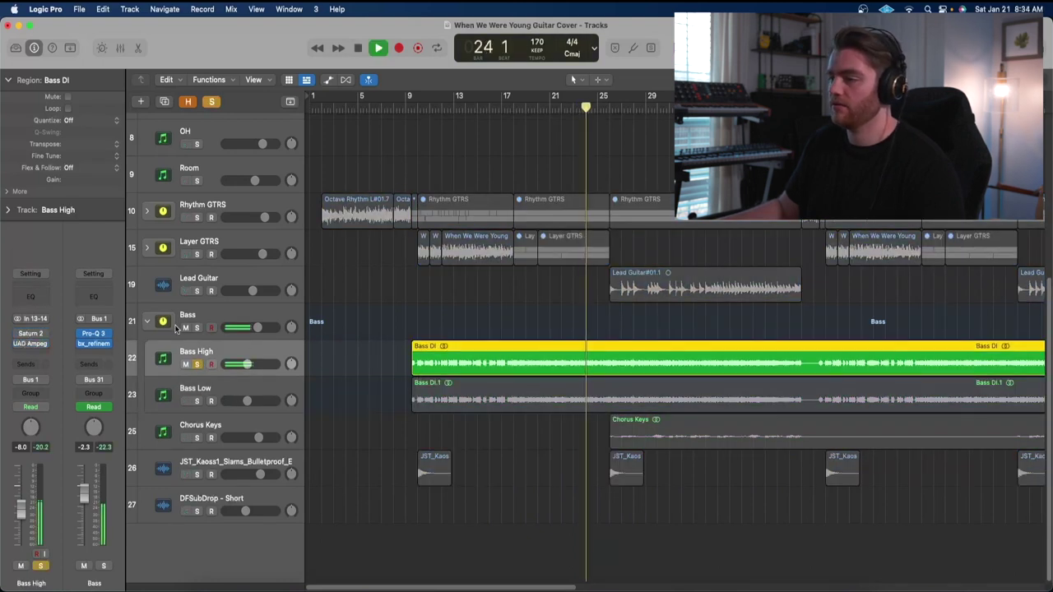
Step: Open Saturn 2 on Bass High and audition its saturation bands
key("space")
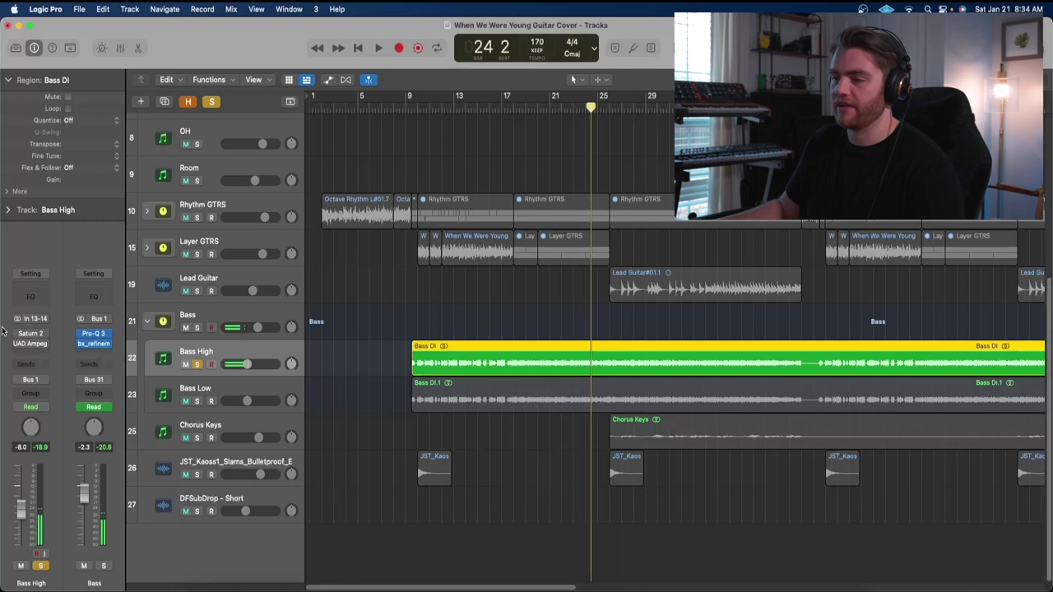
left_click(33, 335)
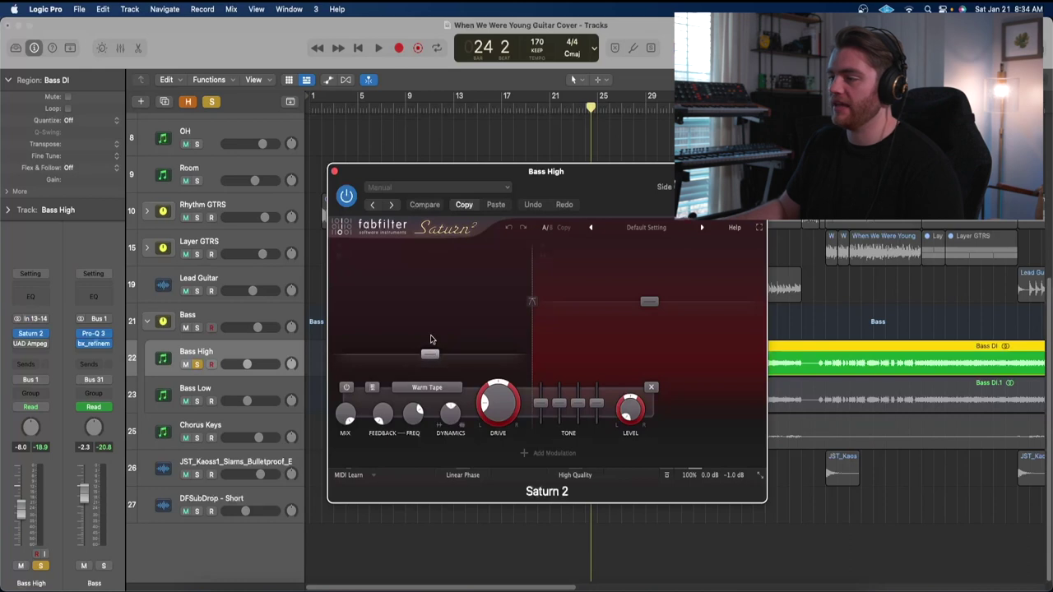
mouse_move(657, 329)
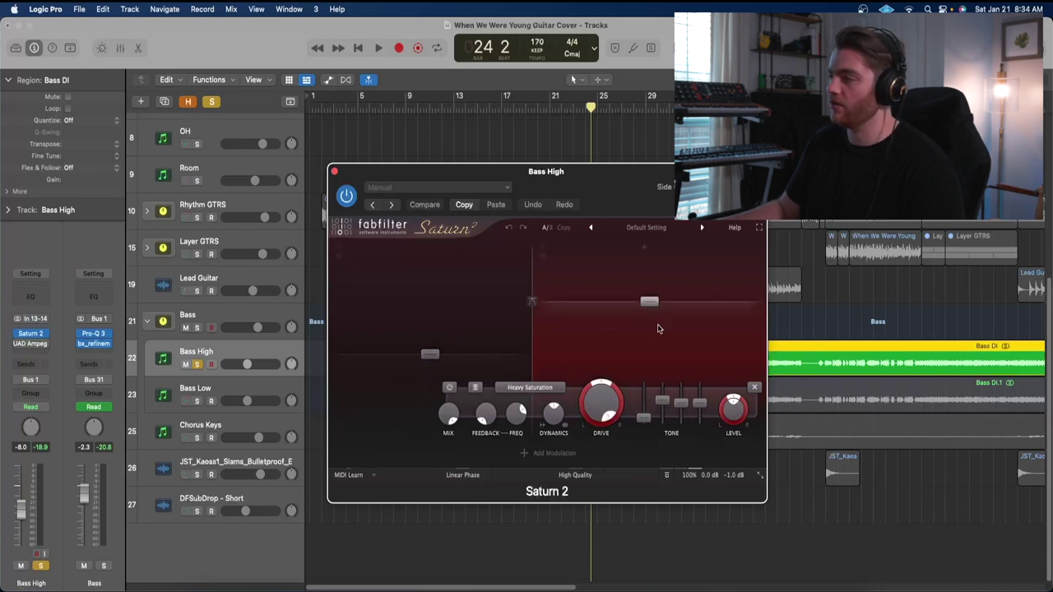
mouse_move(501, 294)
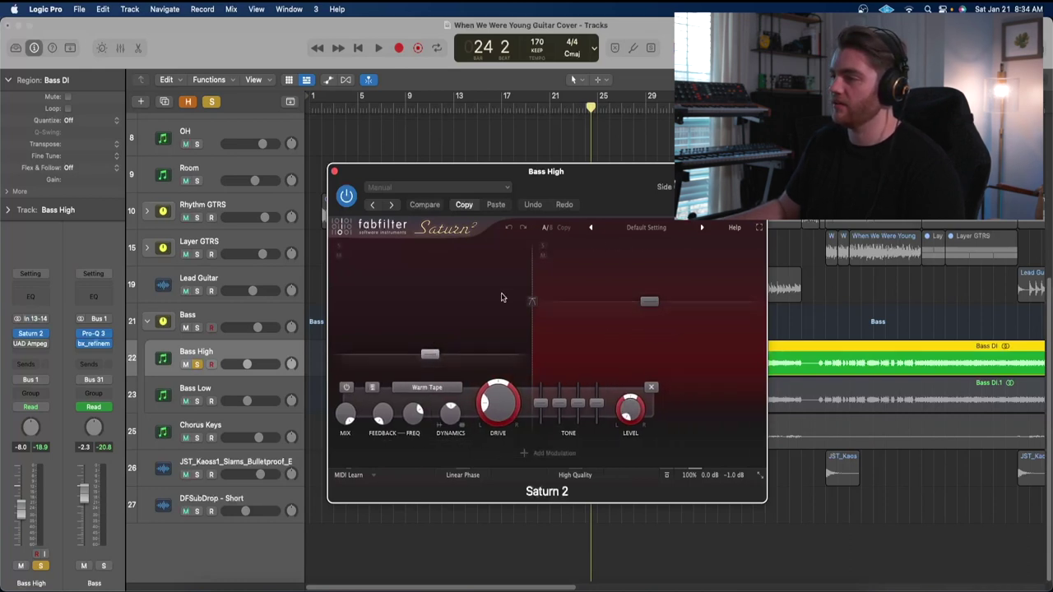
key("space")
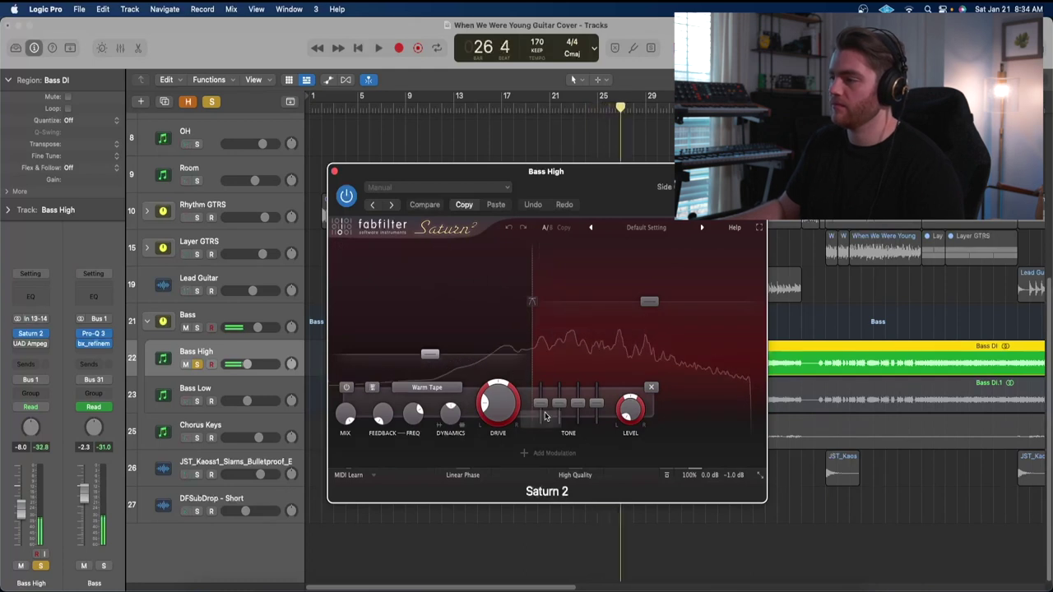
key("space")
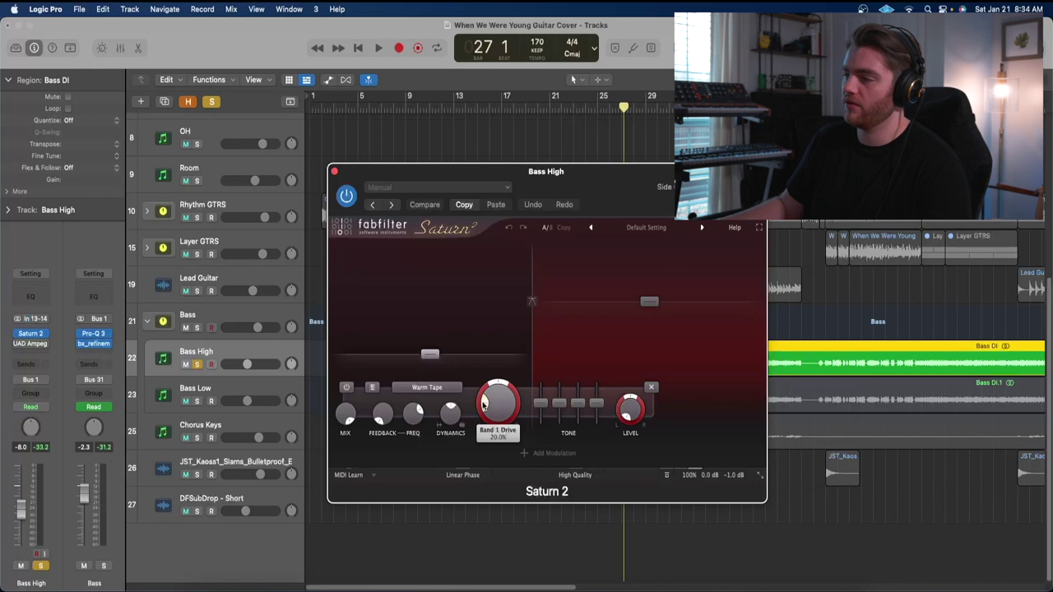
Step: Nudge the Warm Tape band's drive, listen again, and close the Saturn 2 window
left_click_drag(486, 449, 486, 450)
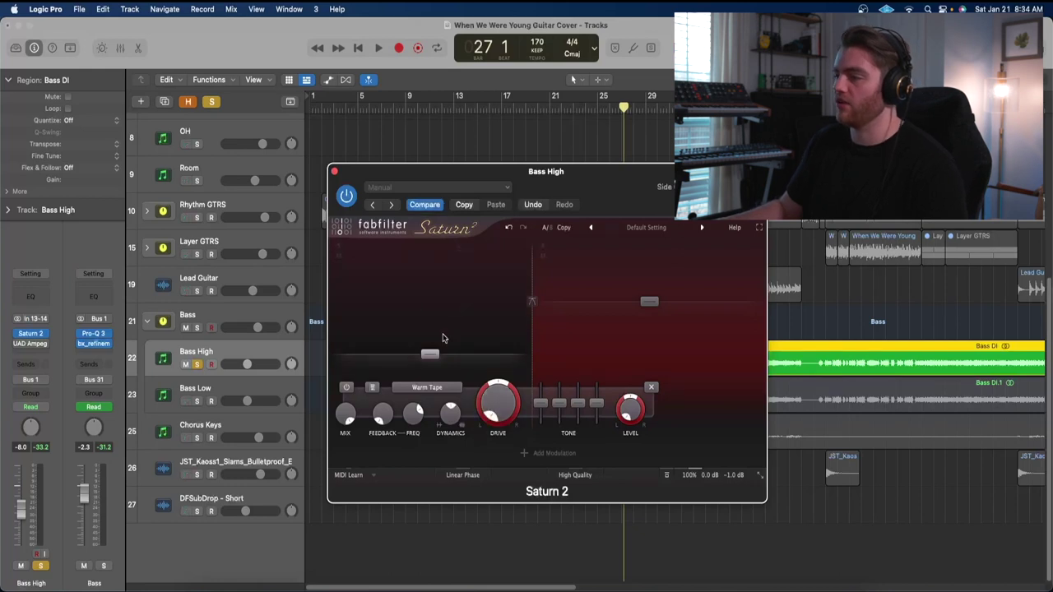
mouse_move(555, 384)
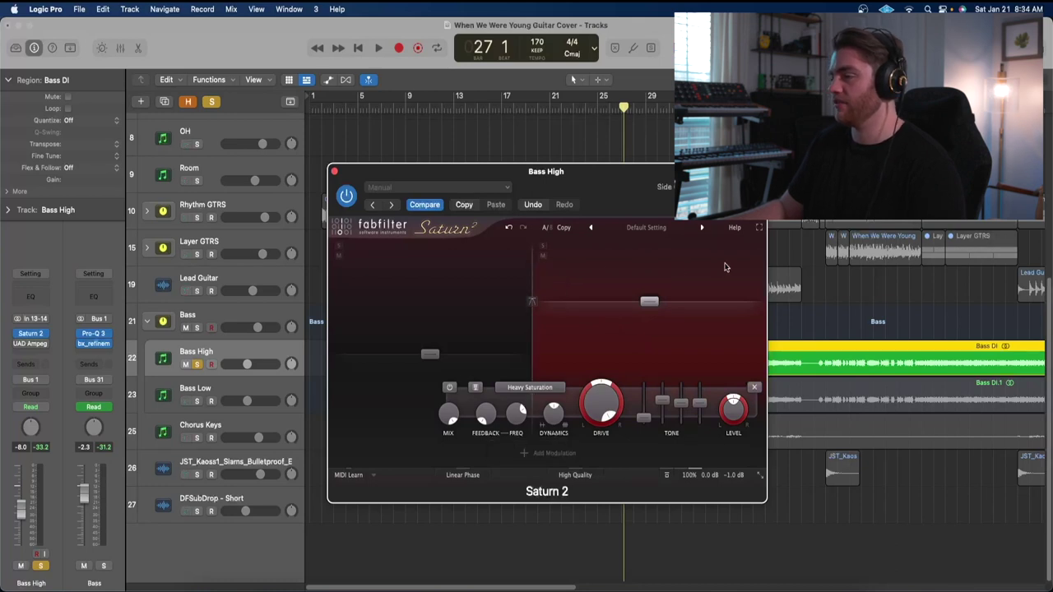
key("space")
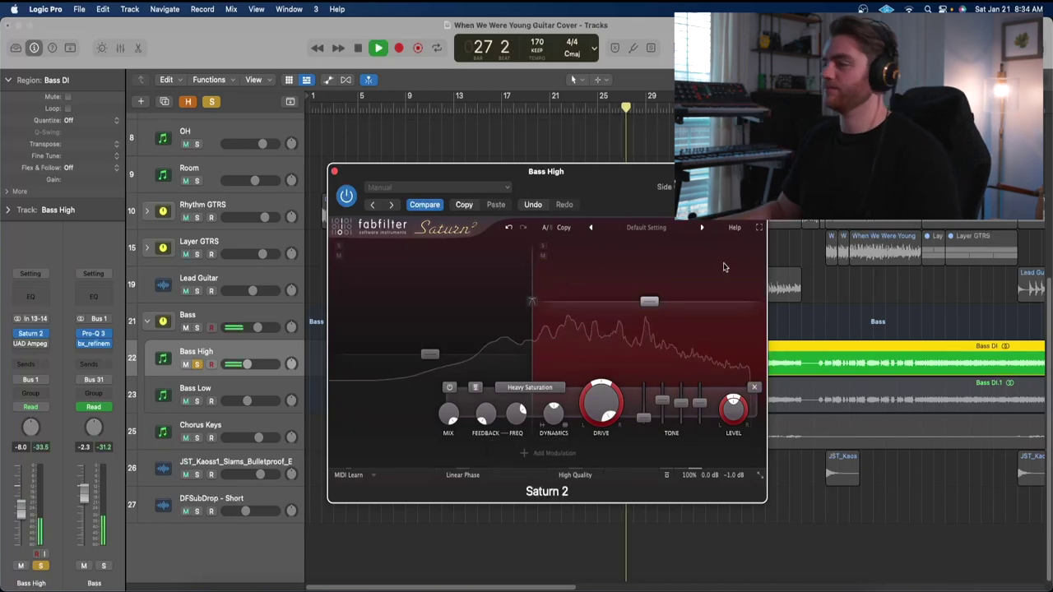
key("space")
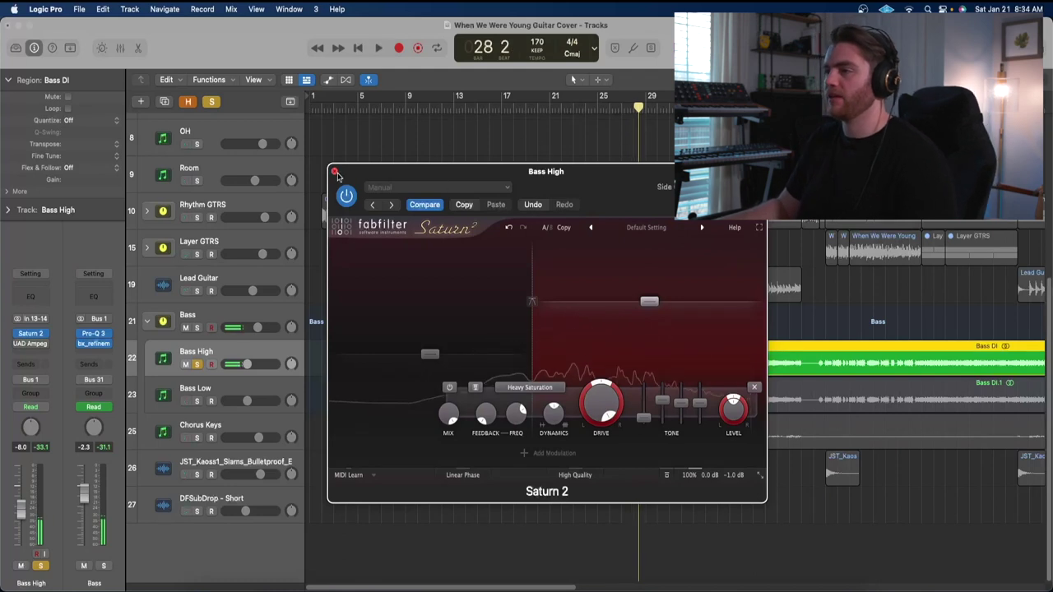
key("super+w")
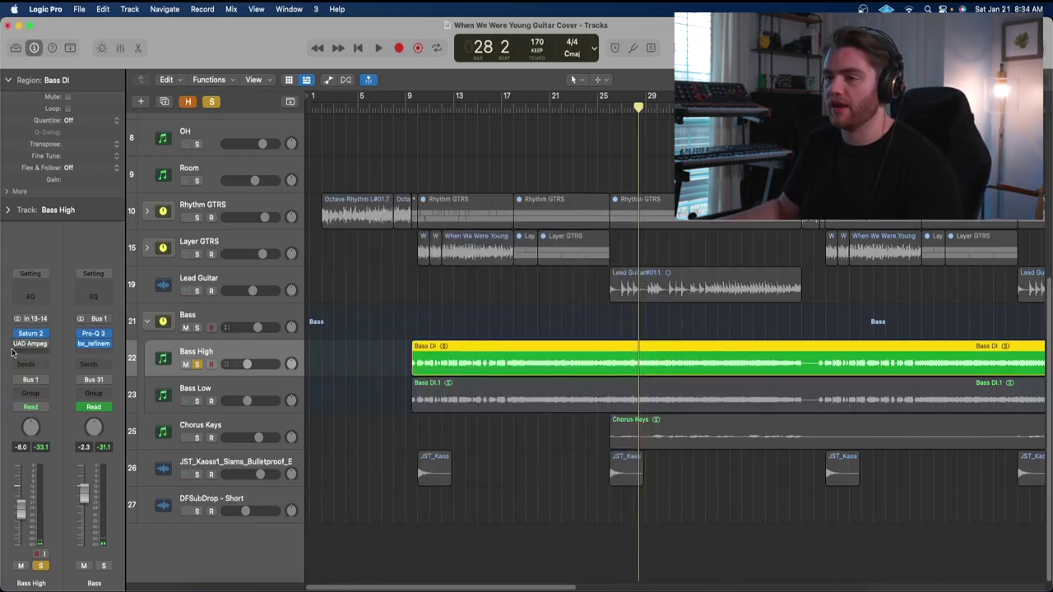
Step: Inspect Bass High's Ampeg amp plugin, then close it and stop playback
left_click(28, 345)
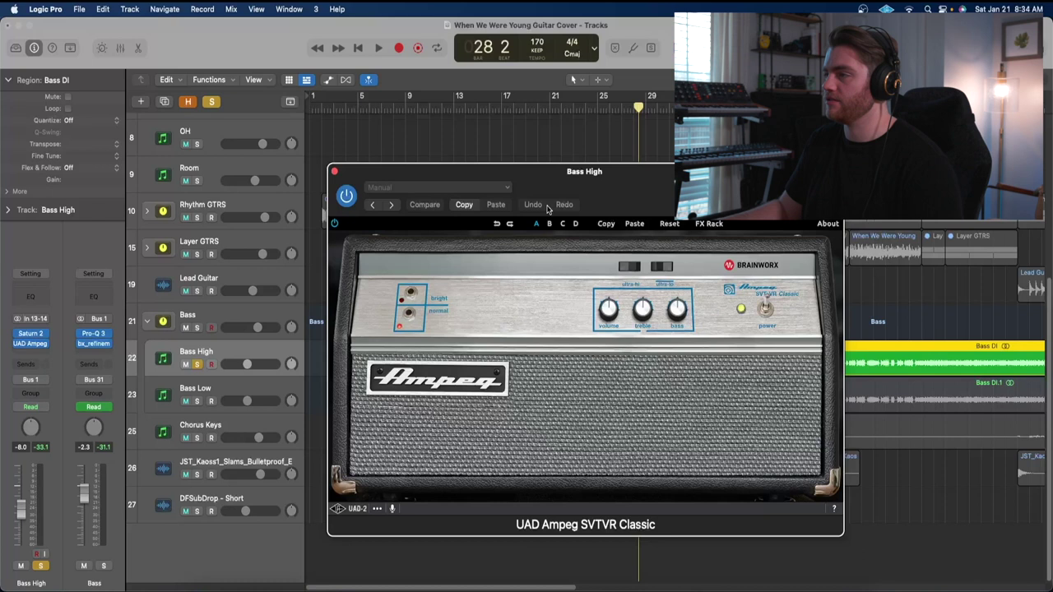
left_click_drag(566, 179, 467, 170)
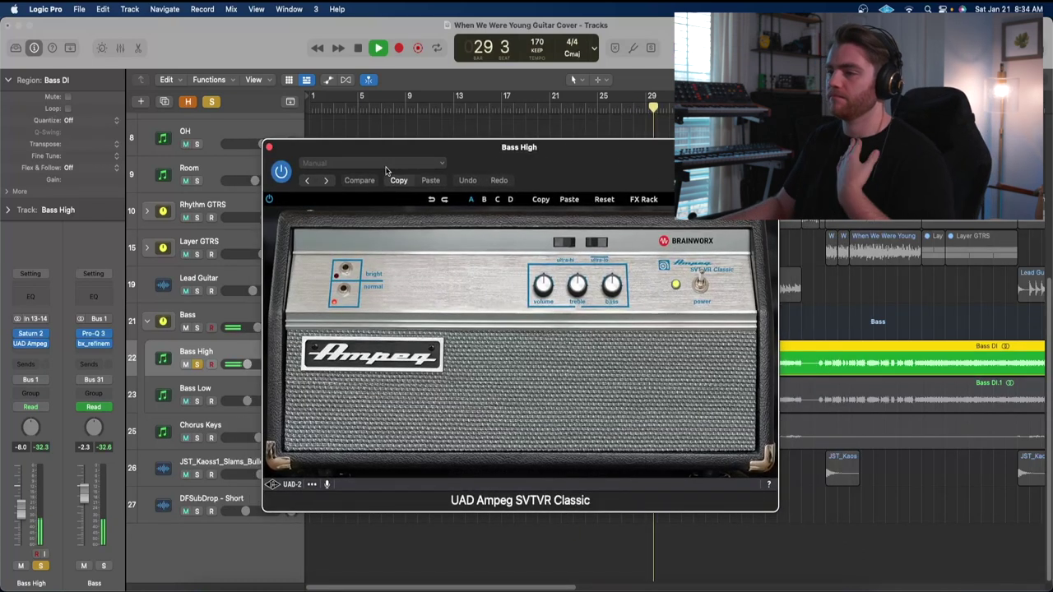
left_click(269, 148)
key("space")
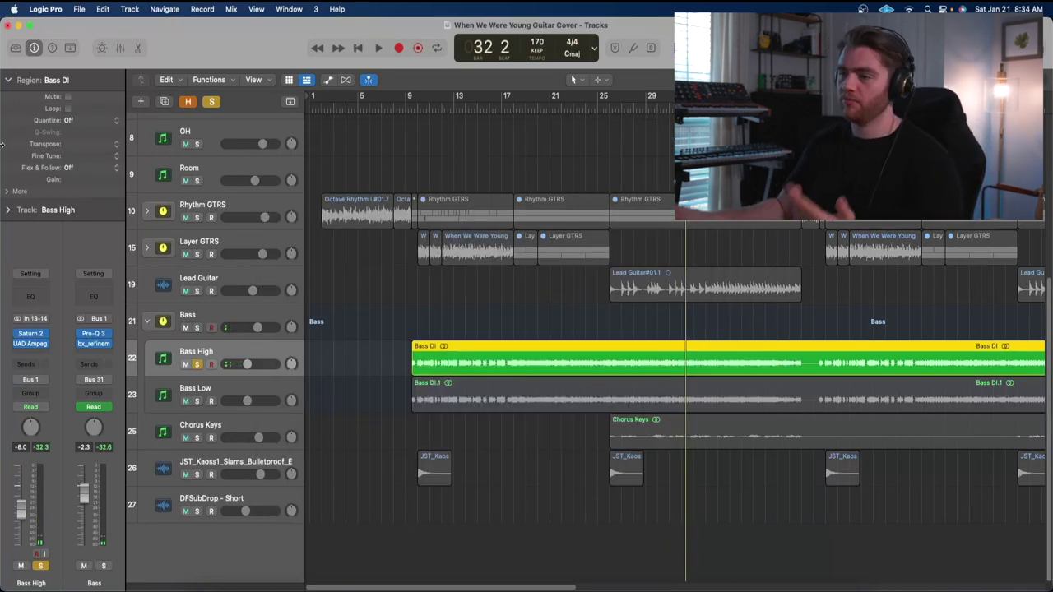
Step: Solo Bass Low and listen to it on its own
left_click(198, 401)
key("space")
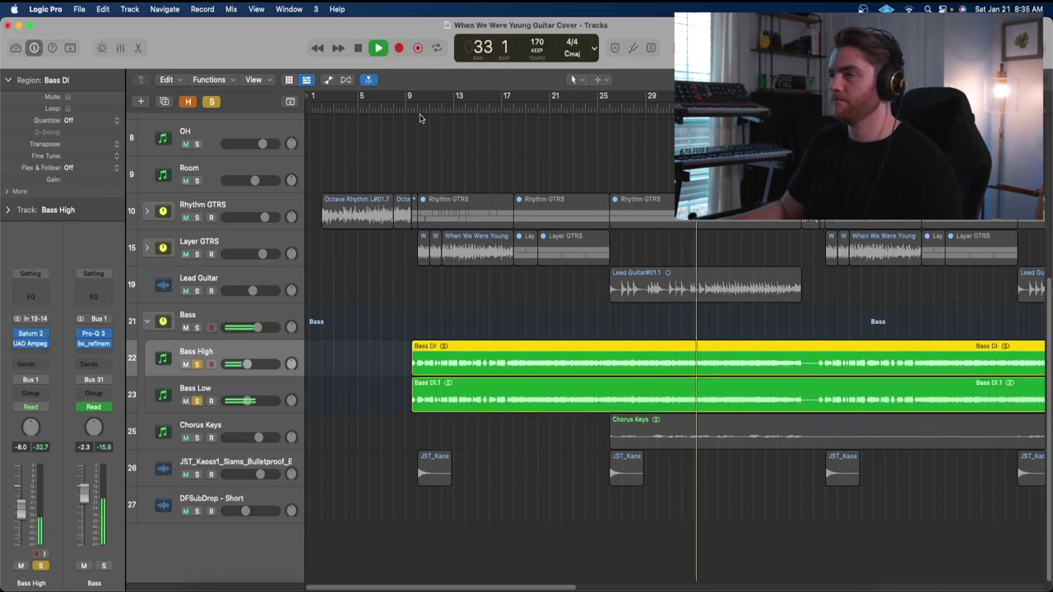
key("space")
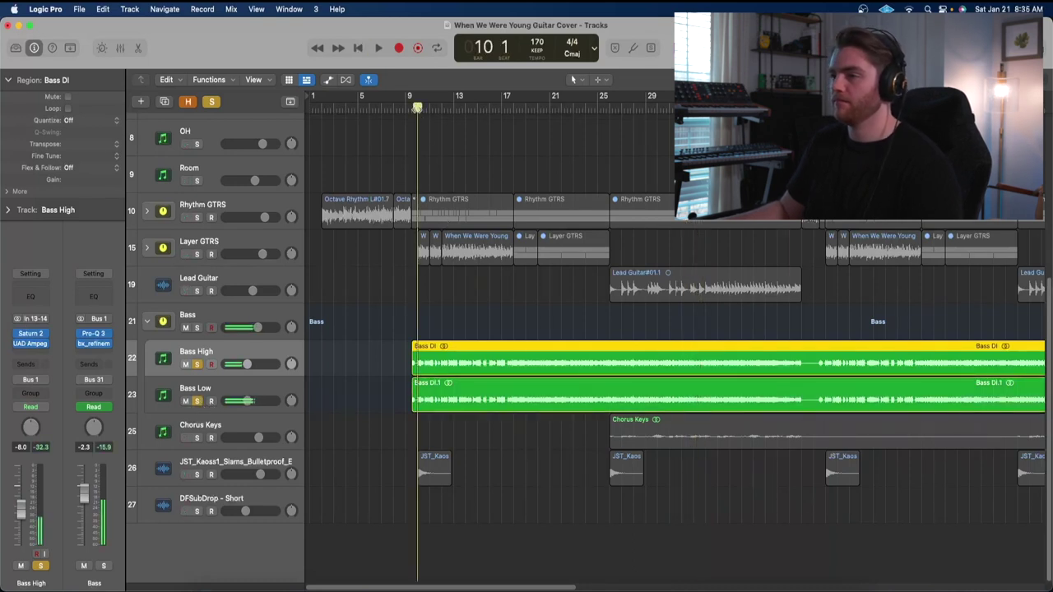
Step: Clear the Bass High and Bass Low solos, solo the whole Bass stack, and open its Pro-Q 3
left_click(197, 364)
left_click(198, 400)
left_click(198, 327)
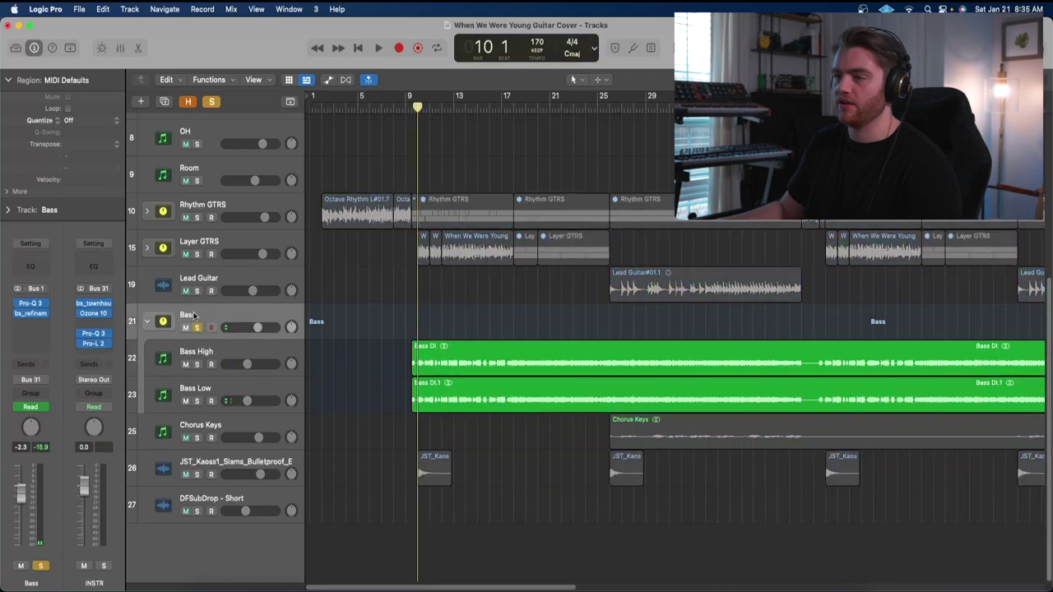
left_click(33, 304)
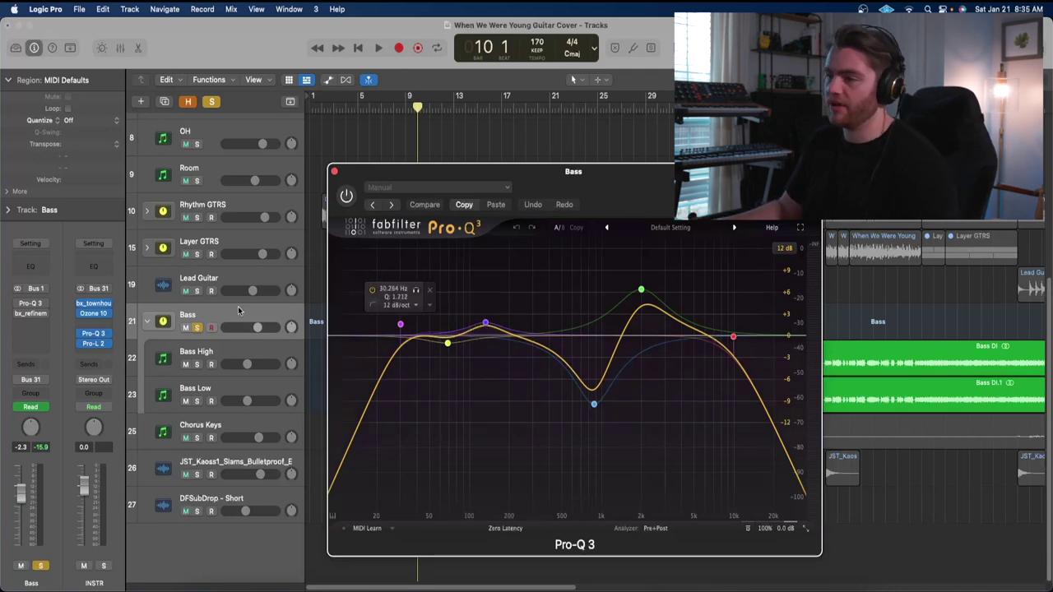
Step: Reposition the Pro-Q 3 window and switch the EQ on
left_click_drag(476, 178, 415, 158)
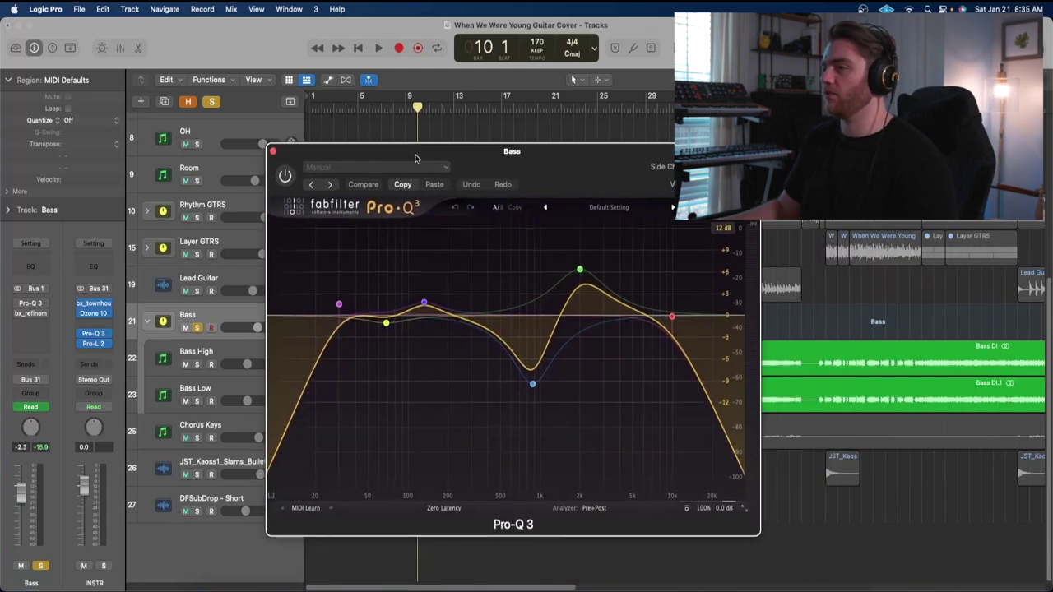
left_click(283, 178)
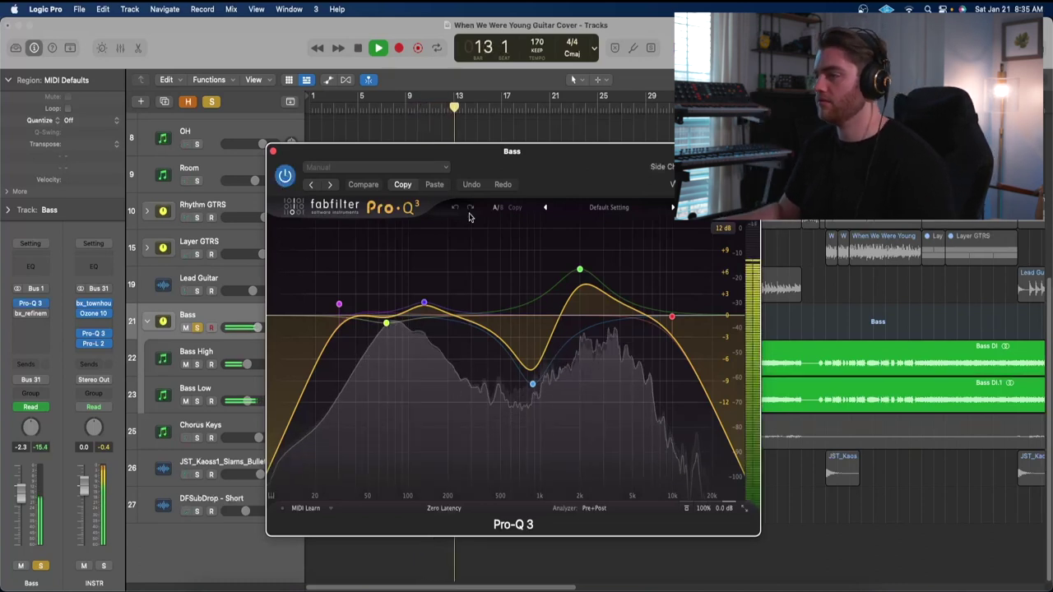
key("space")
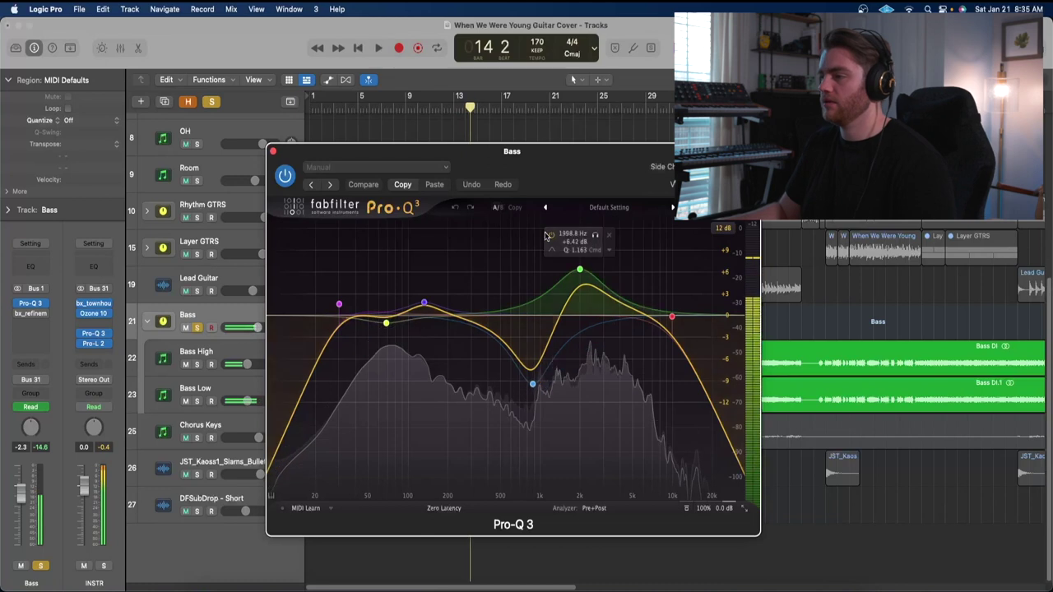
Step: Audition the green 1998.8 Hz boost band solo, then close Pro-Q 3
mouse_move(525, 365)
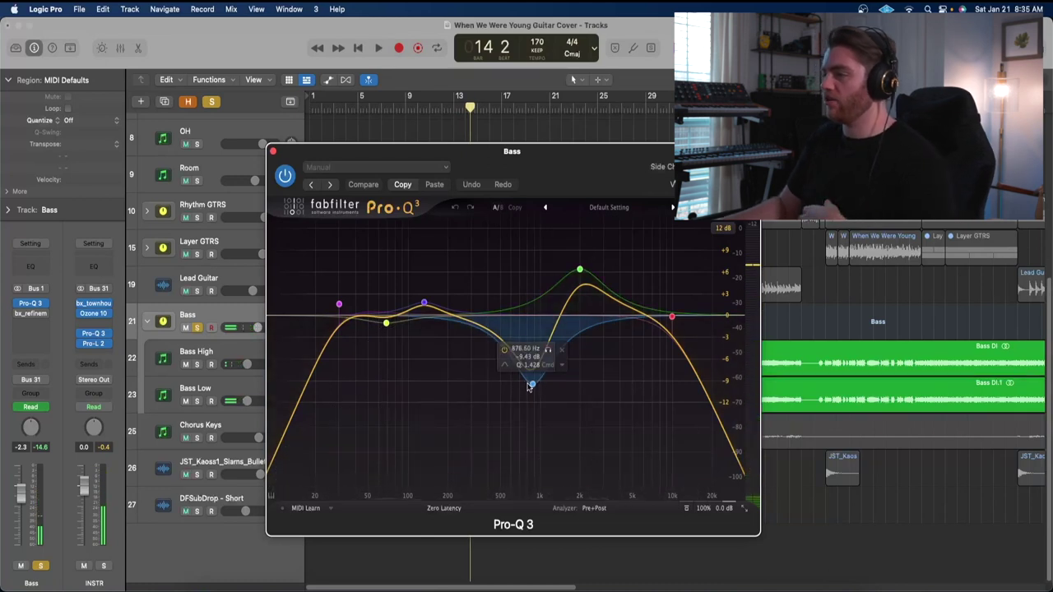
key("space")
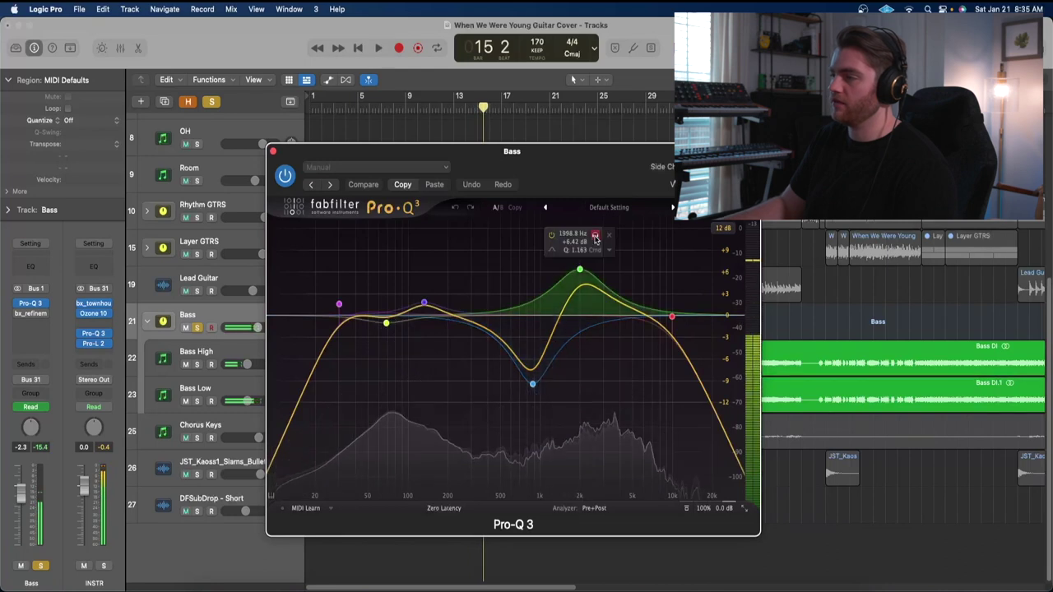
left_click(594, 236)
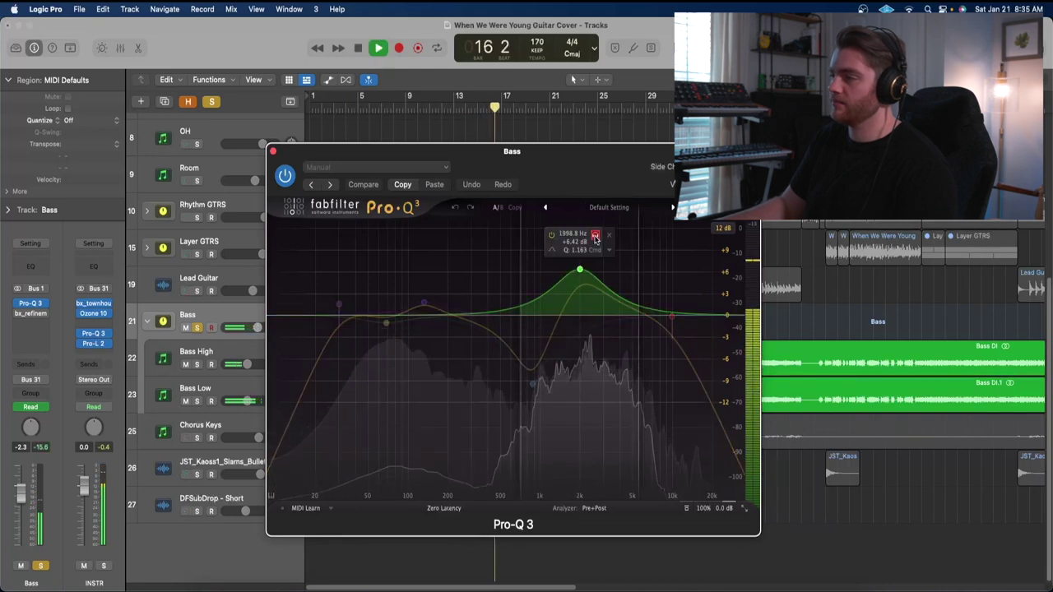
left_click(595, 236)
key("space")
left_click(273, 153)
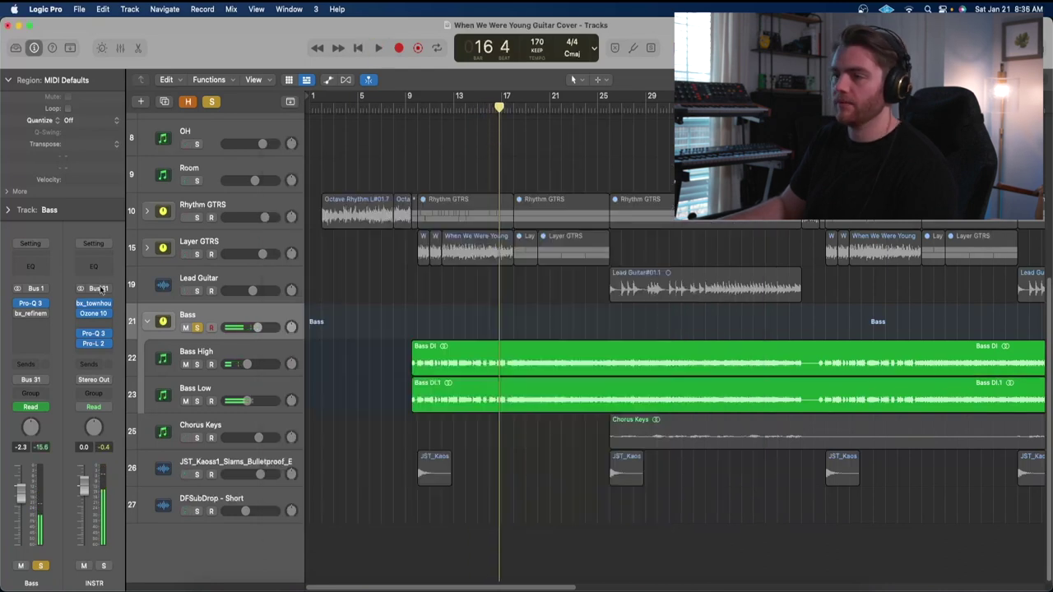
Step: Check the Bass bx_refinement plugin, then unsolo the Bass track and collapse its stack
left_click(30, 314)
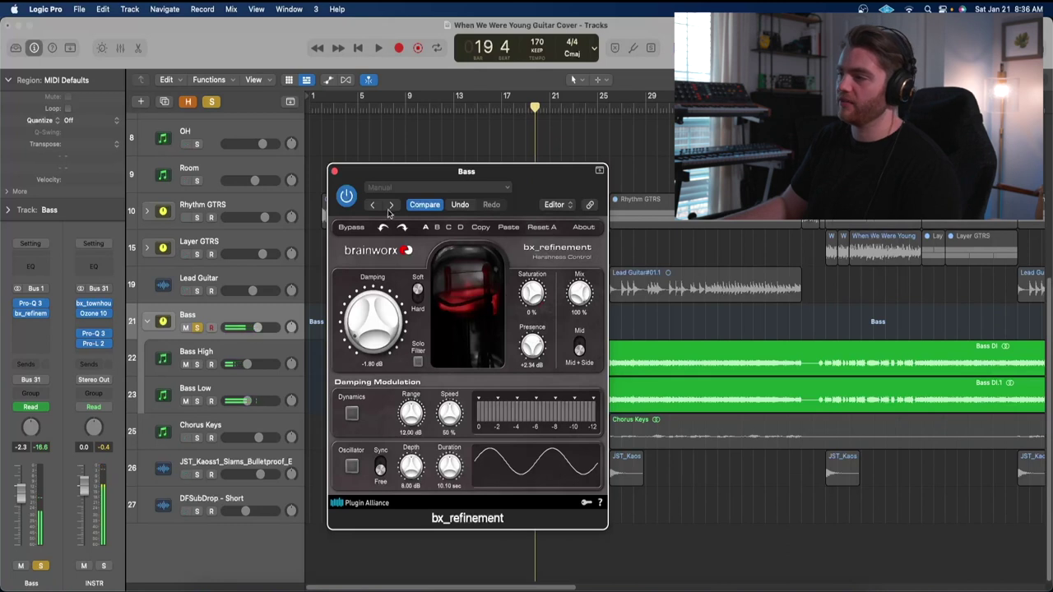
left_click(337, 171)
left_click(197, 327)
left_click(147, 320)
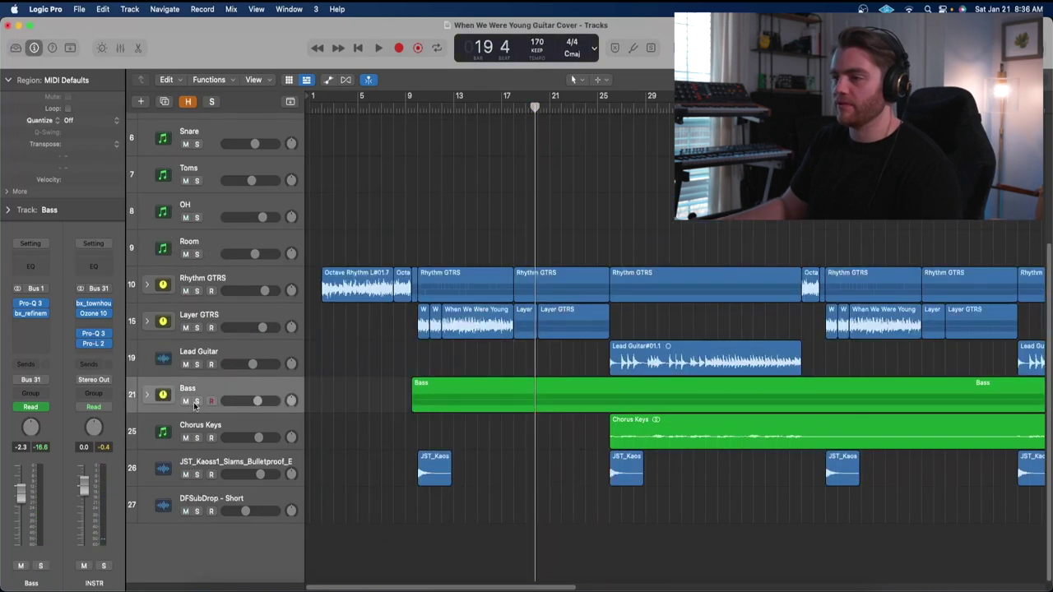
Step: Solo the Bass track again and play it through to around bar 23
left_click(197, 401)
scroll(370, 329, "up", 5)
key("space")
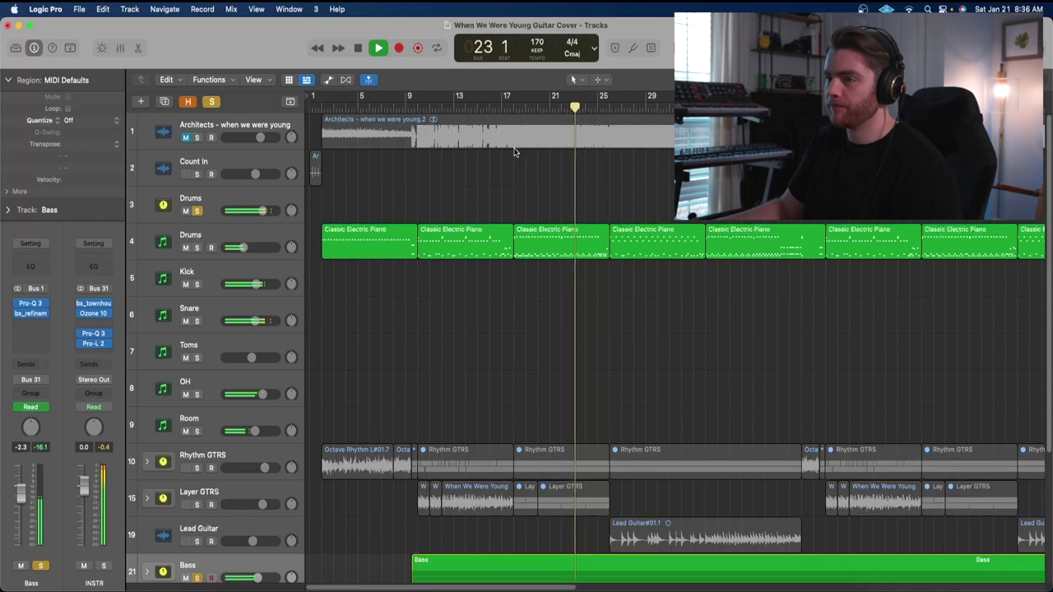
key("space")
scroll(521, 152, "down", 4)
Step: Expand Rhythm GTRS to reveal Octave Rhythm L/R and Rhythm L/R tracks
scroll(521, 153, "up", 2)
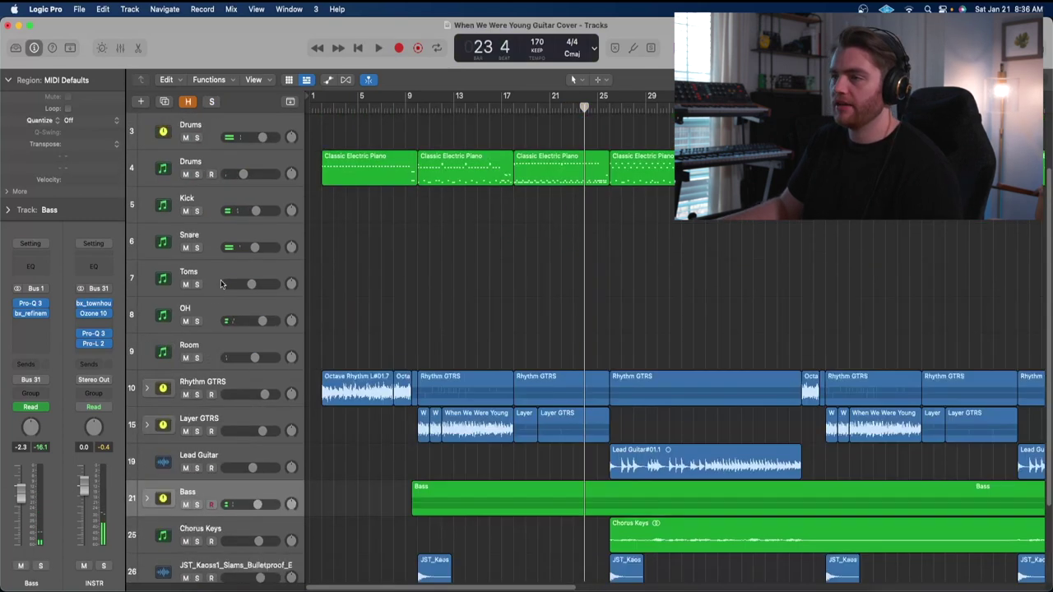
left_click(147, 388)
scroll(319, 329, "down", 5)
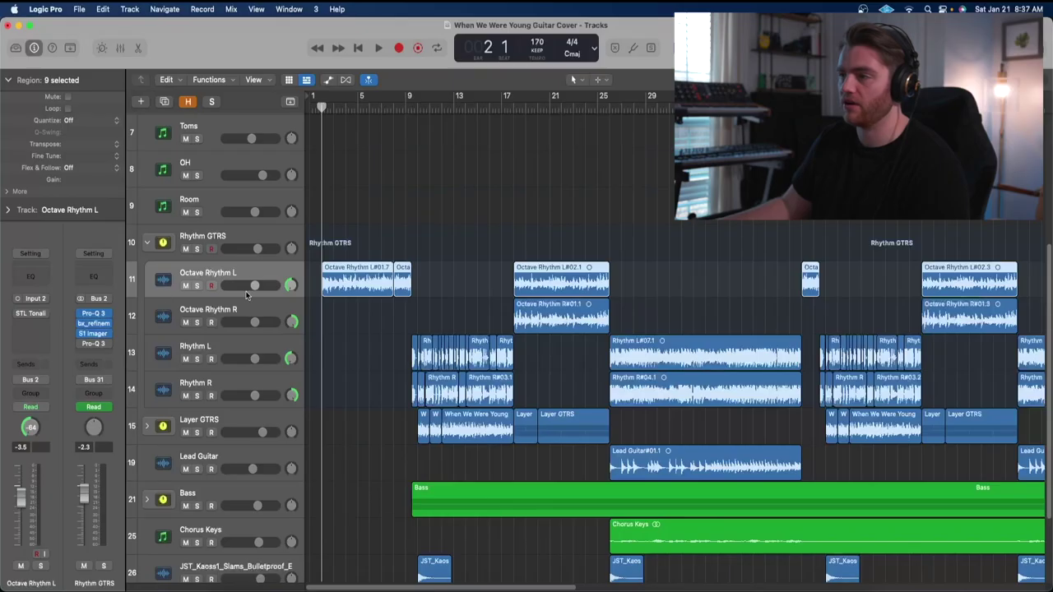
Step: Solo Octave Rhythm L and audition it from the song start
left_click(196, 285)
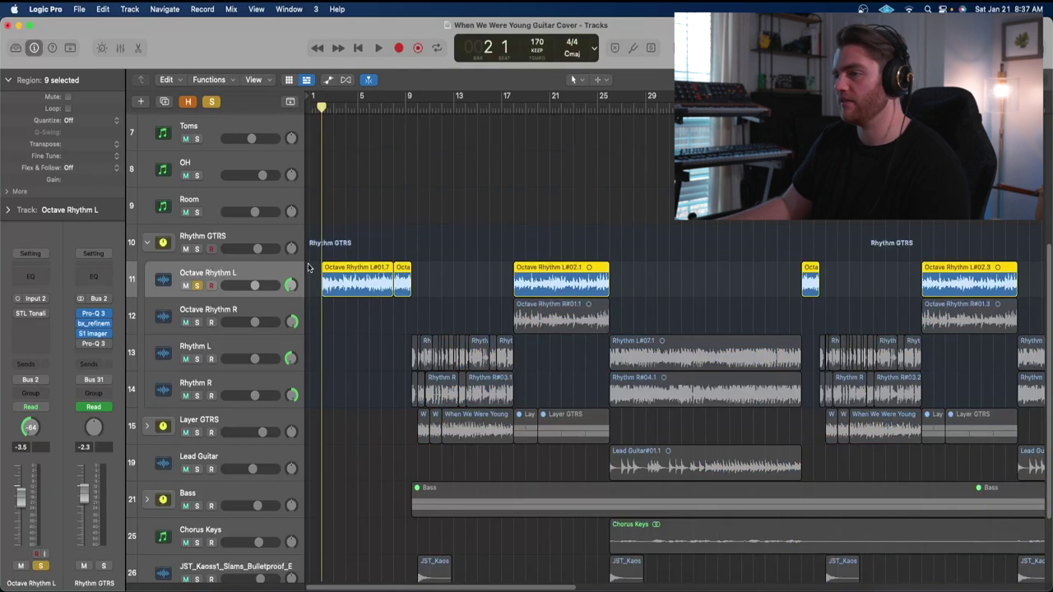
key("space")
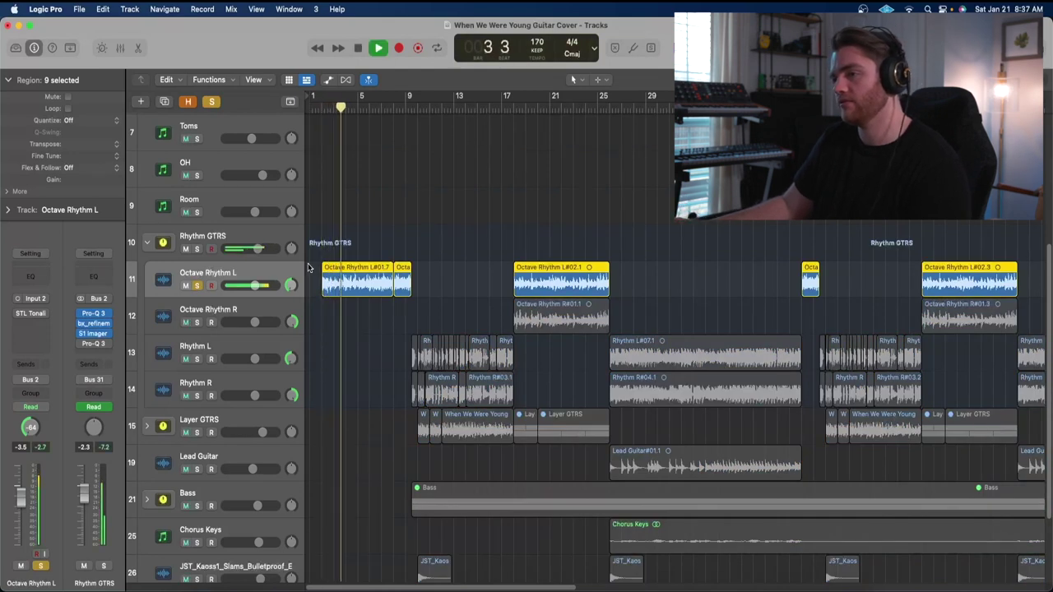
key("space")
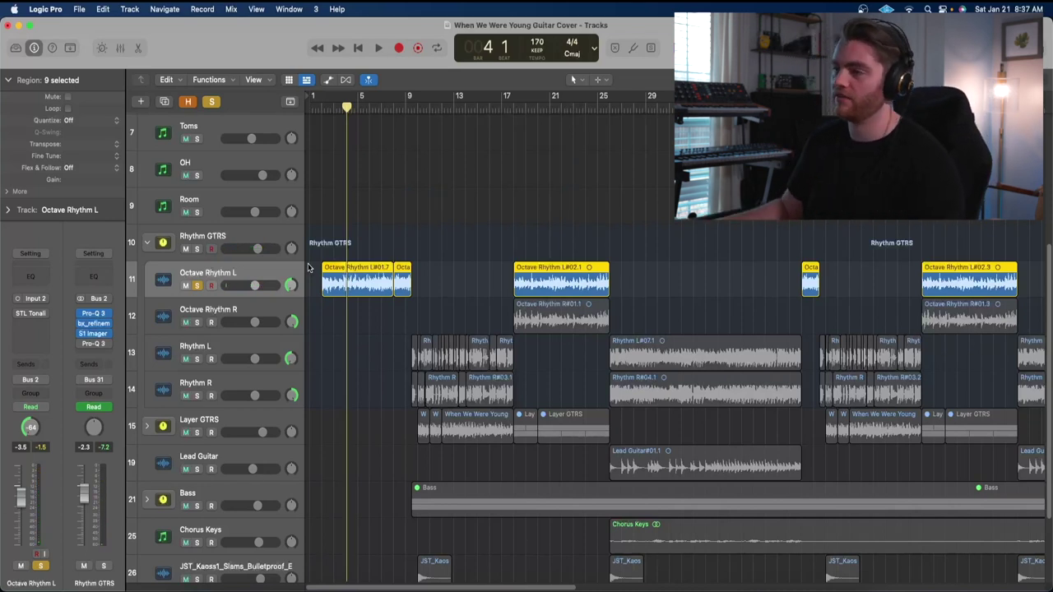
key("space")
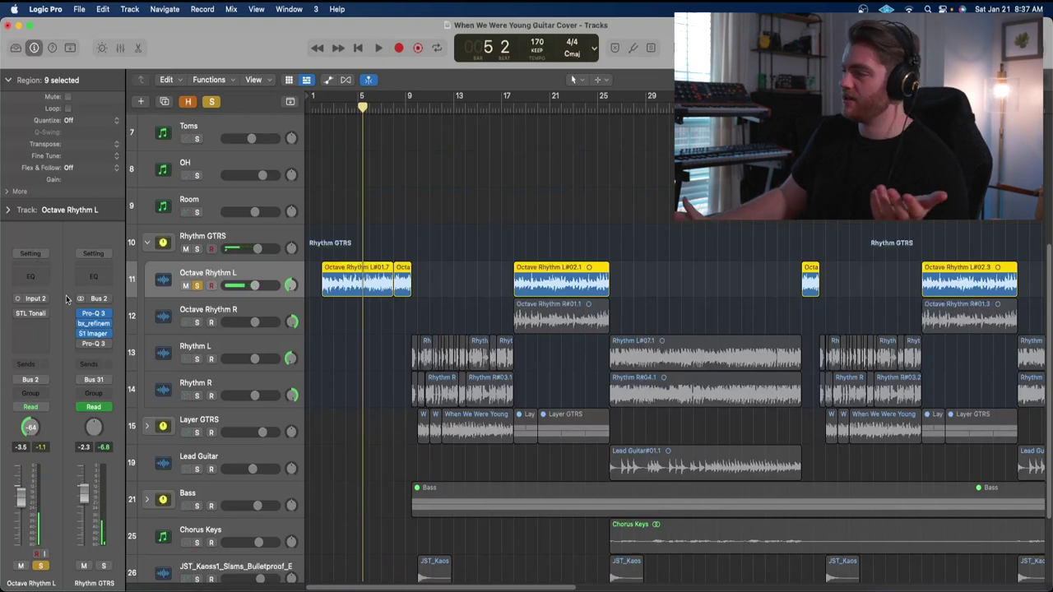
left_click(18, 314)
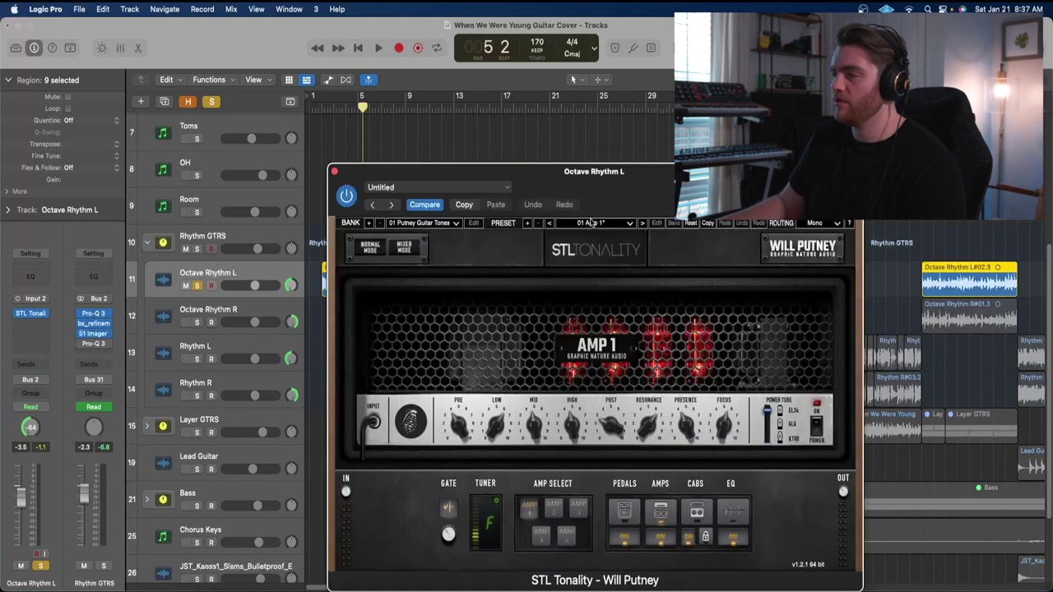
left_click_drag(611, 183, 518, 113)
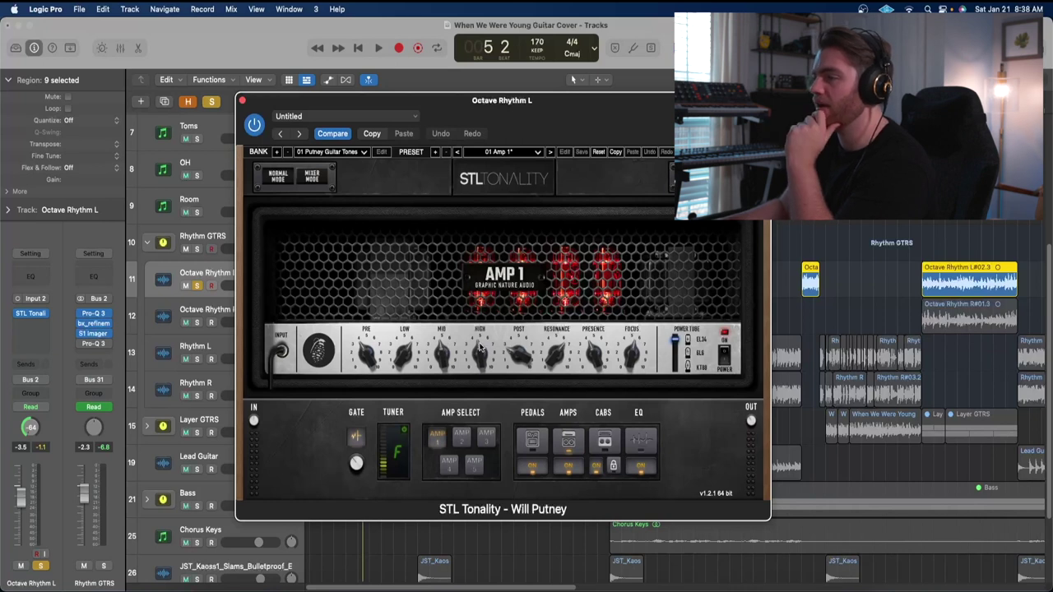
left_click(532, 440)
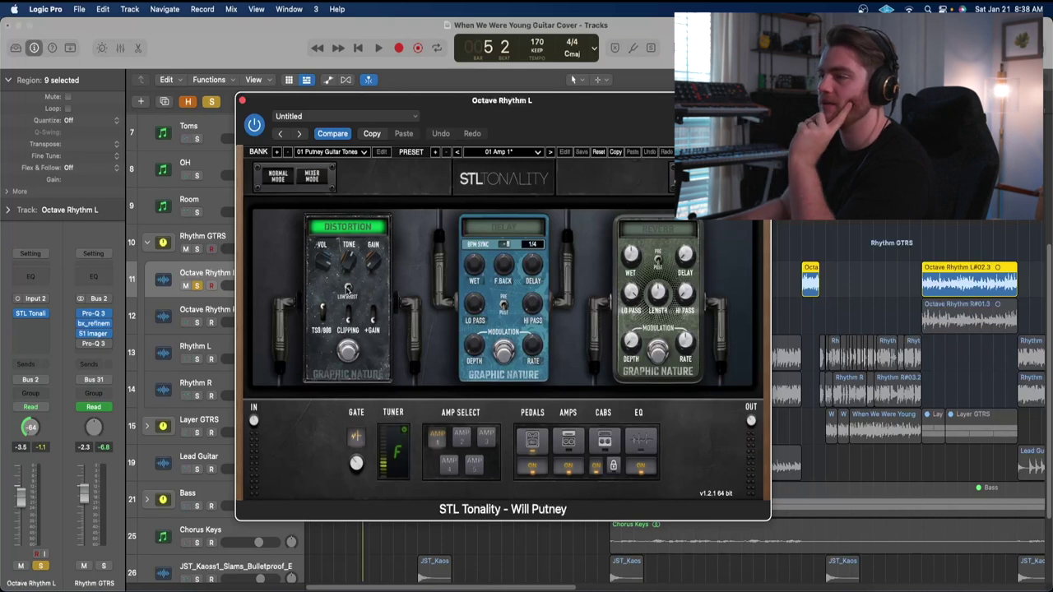
left_click(603, 441)
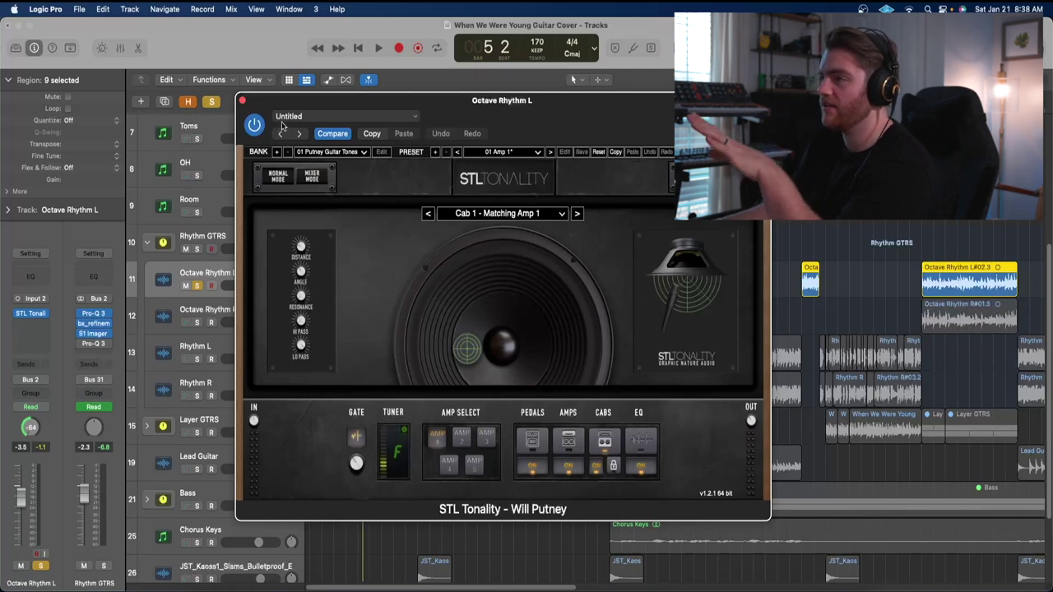
left_click(567, 440)
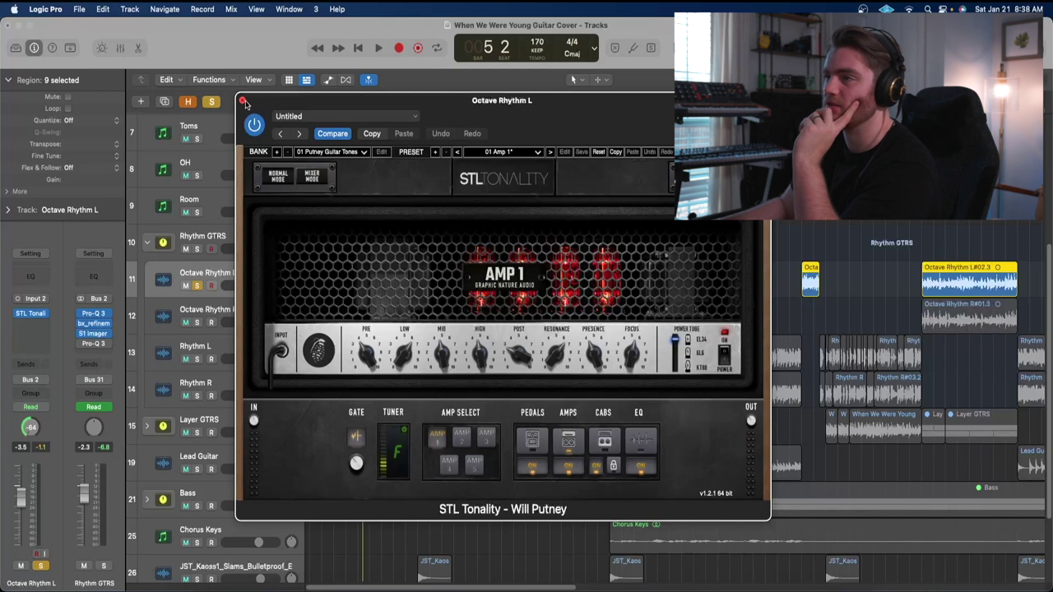
left_click(242, 101)
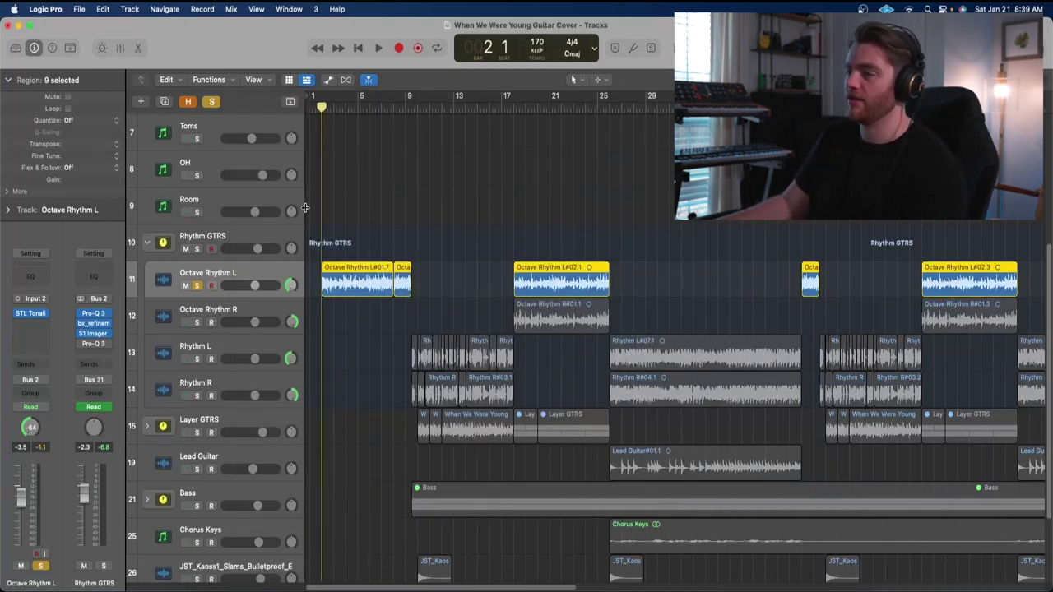
Step: Play the soloed octave guitar from bar 1, then stop and clear all soloing
key("space")
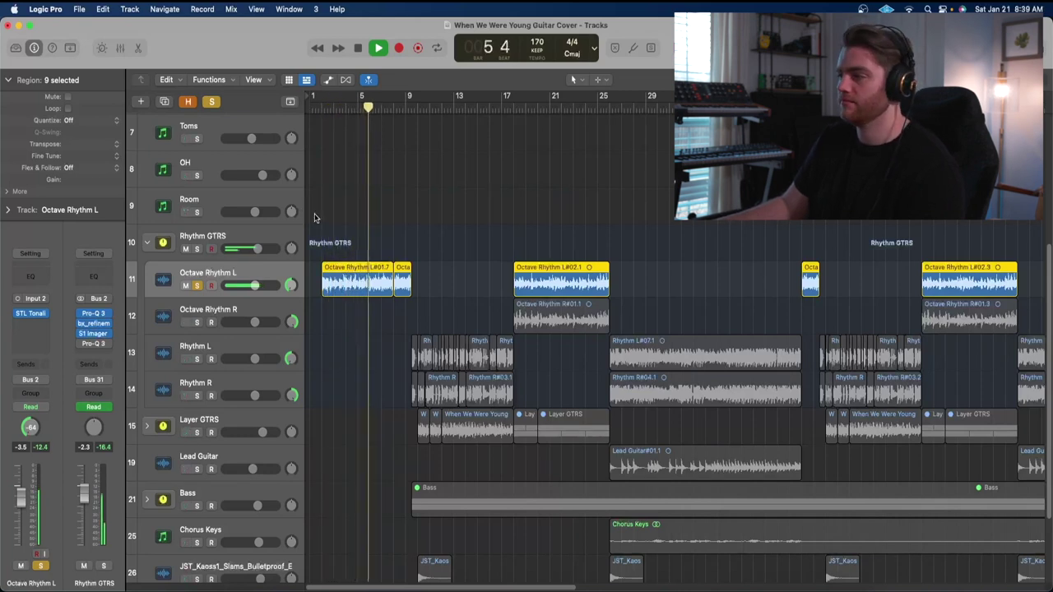
key("space")
key("s")
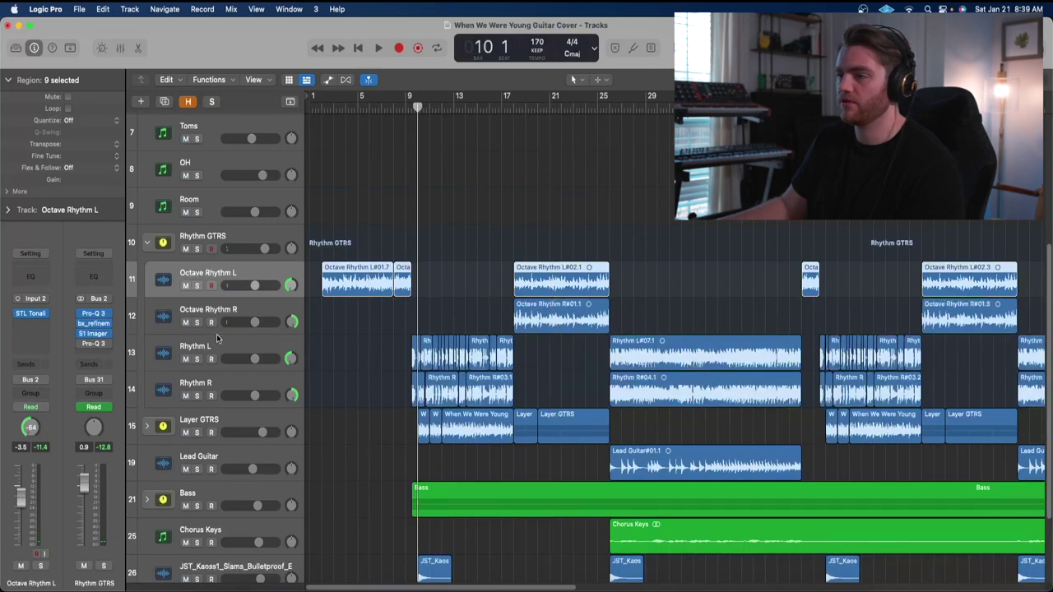
Step: Solo Rhythm L and Rhythm R together and audition them from bar 9
left_click(219, 340)
scroll(441, 200, "up", 3)
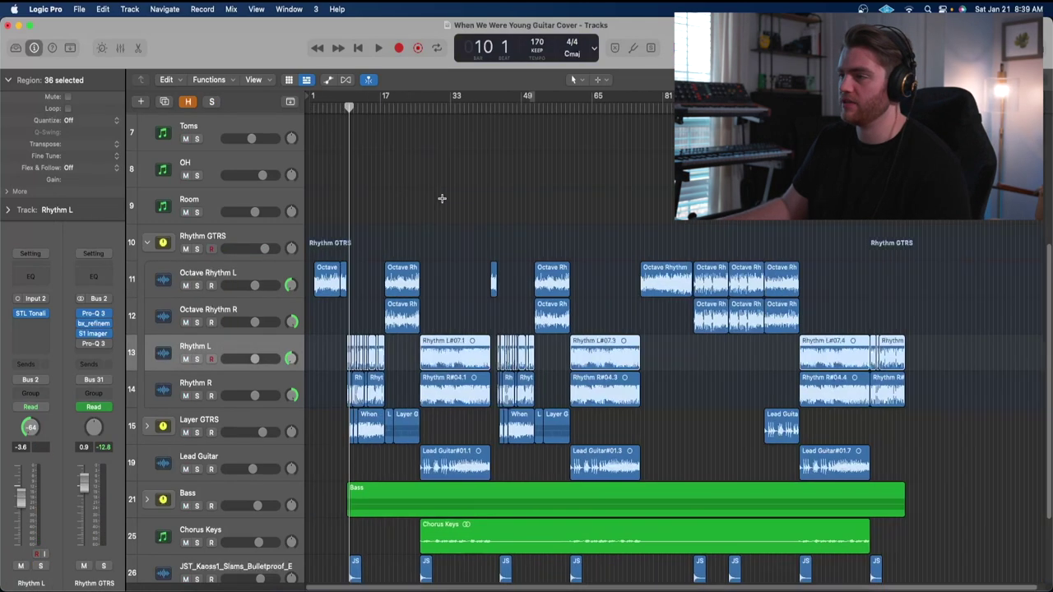
scroll(360, 153, "up", 2)
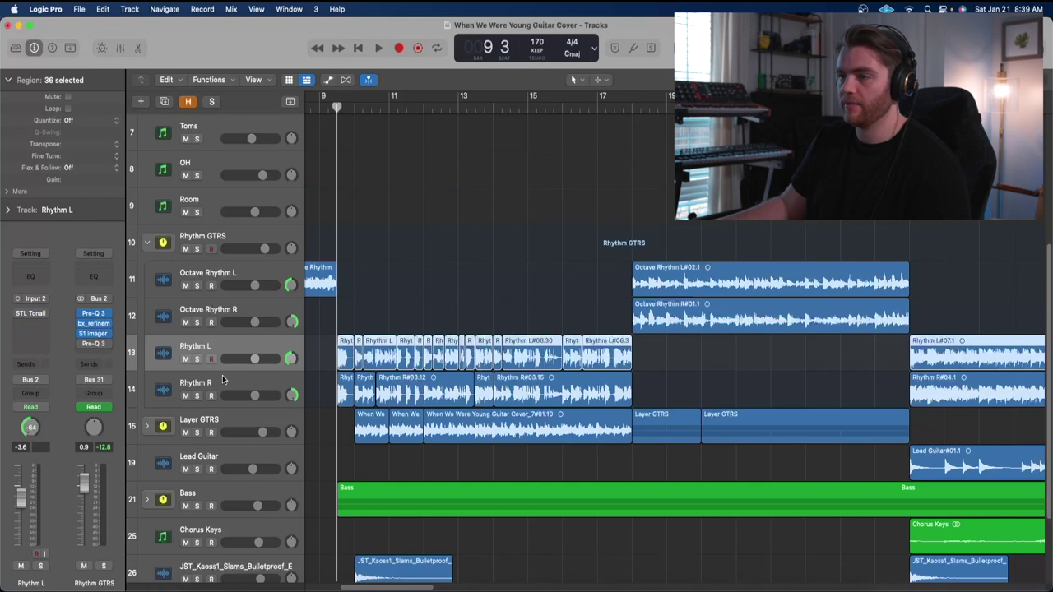
left_click(222, 378)
left_click(221, 349, "shift")
key("s")
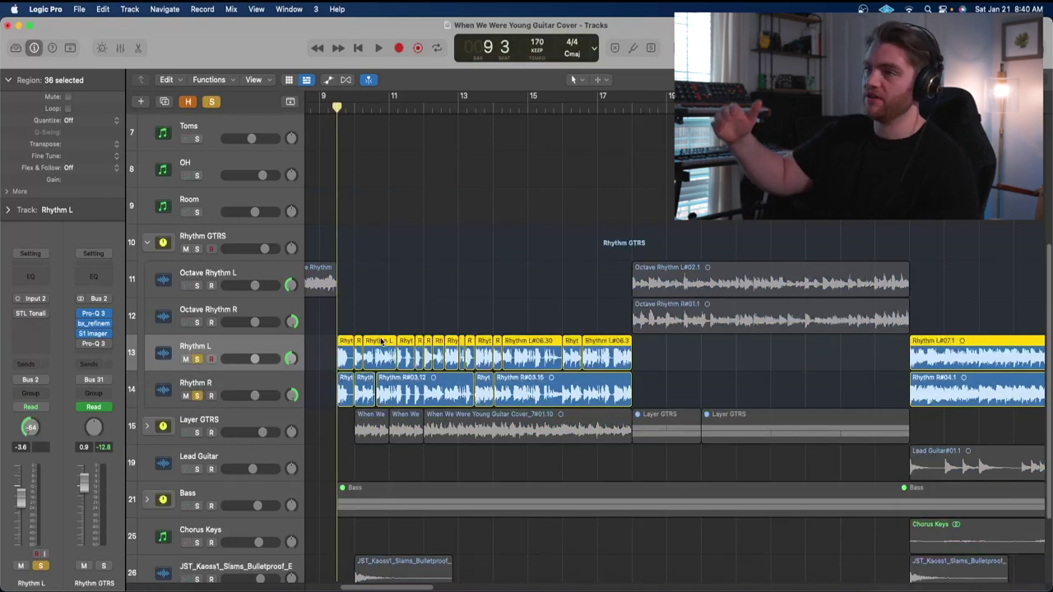
key("space")
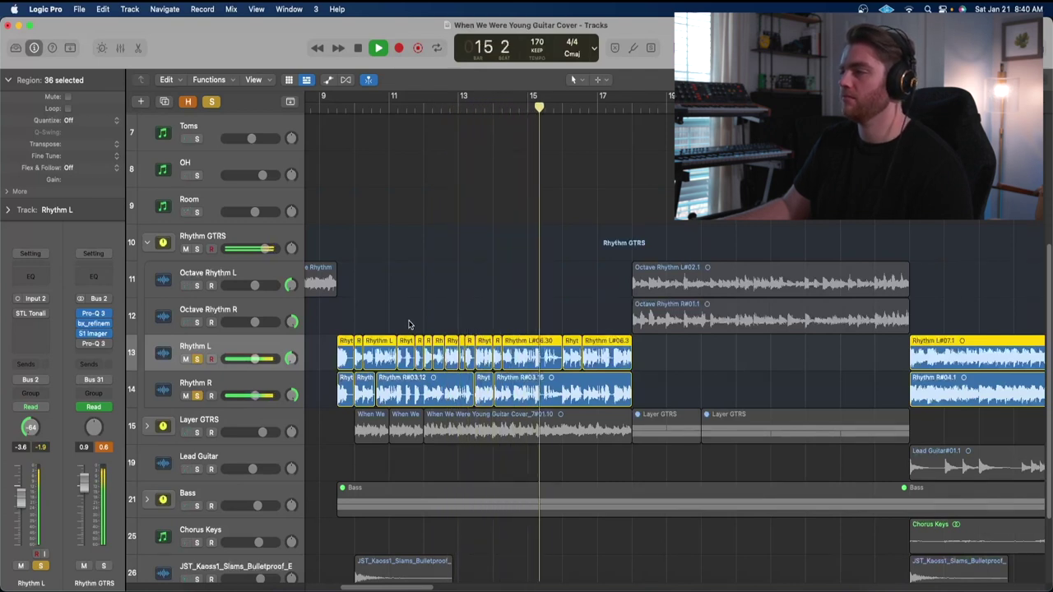
key("space")
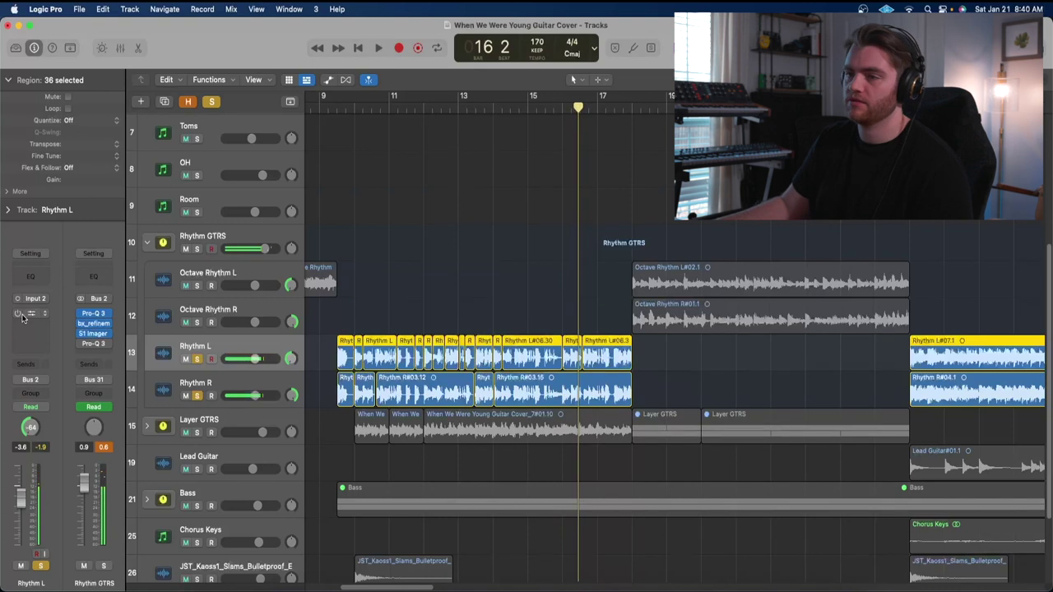
left_click(220, 378)
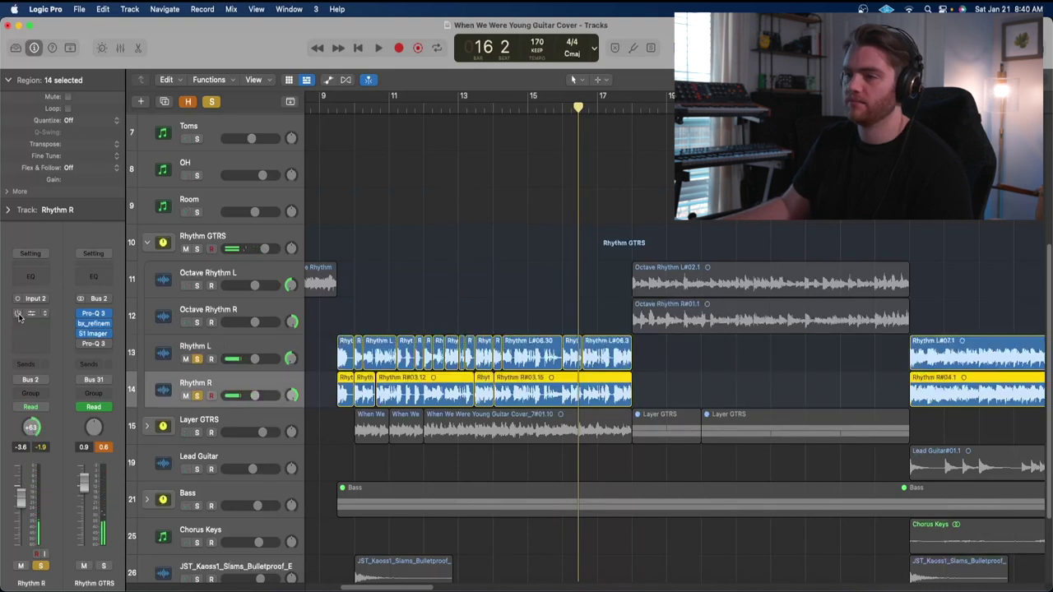
key("space")
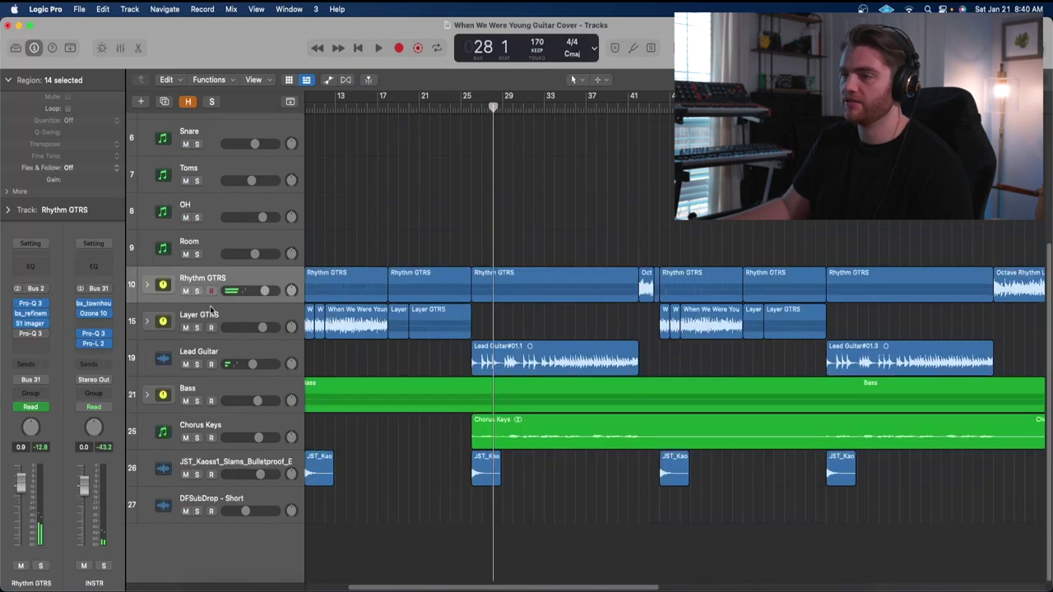
Step: Expand the Layer GTRS stack and move the playhead to bar 10
left_click(211, 310)
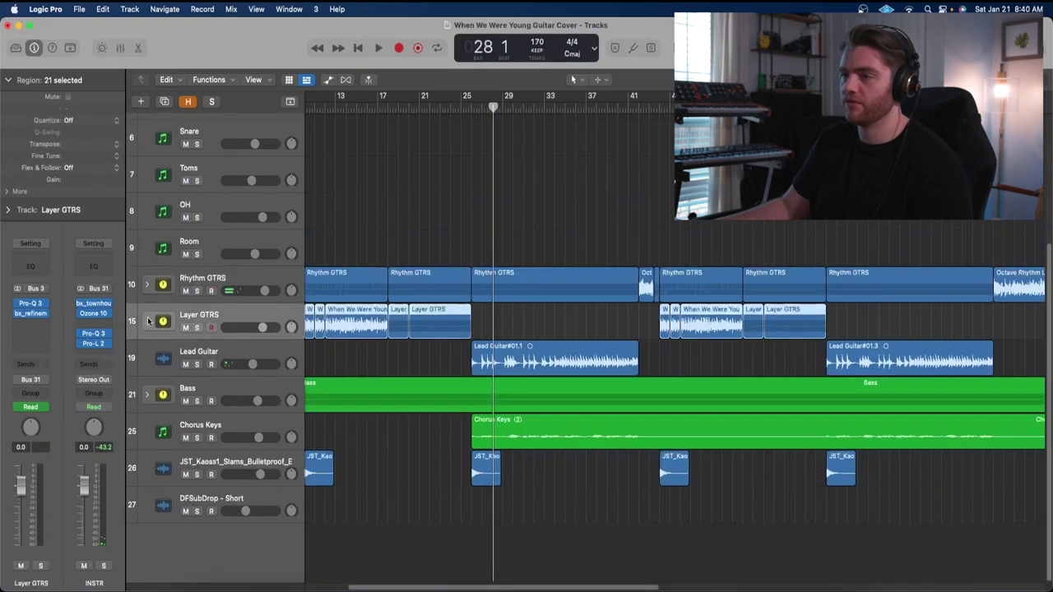
left_click(147, 322)
scroll(418, 310, "down", 2)
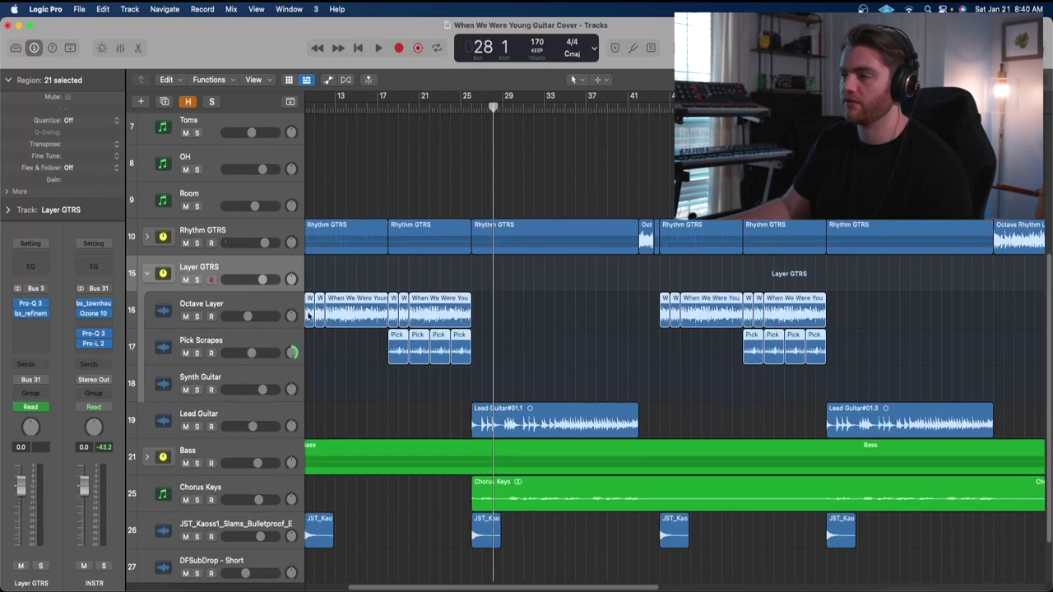
scroll(418, 310, "left", 3)
left_click(401, 107)
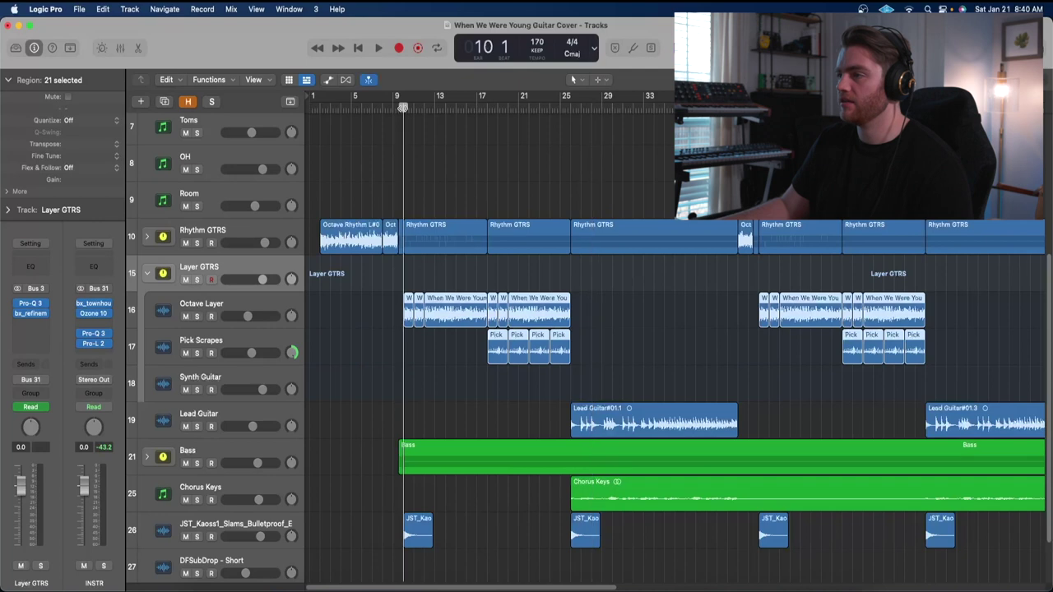
scroll(421, 204, "up", 4)
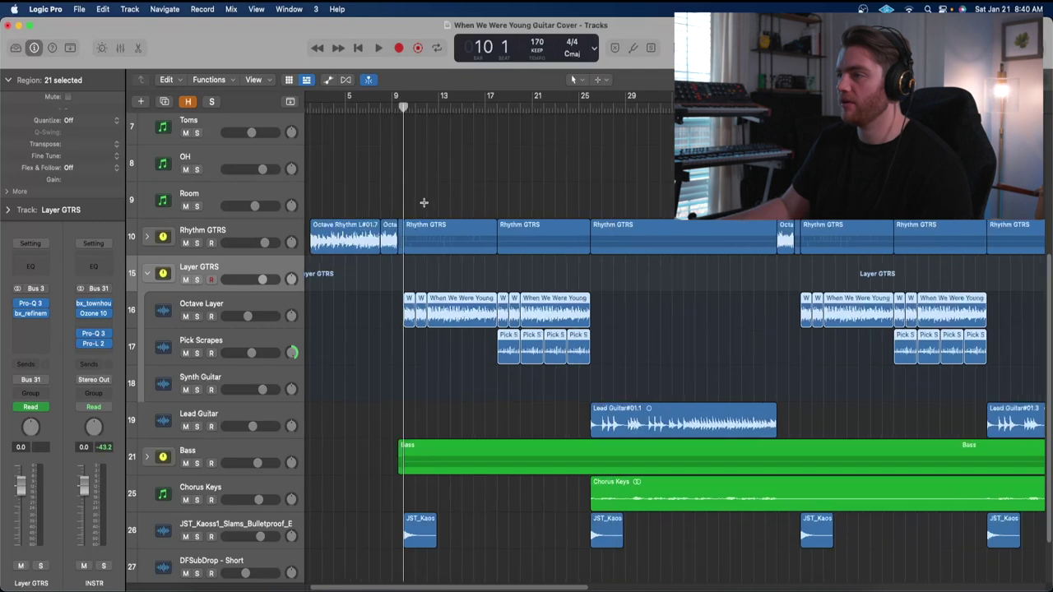
double_click(405, 241)
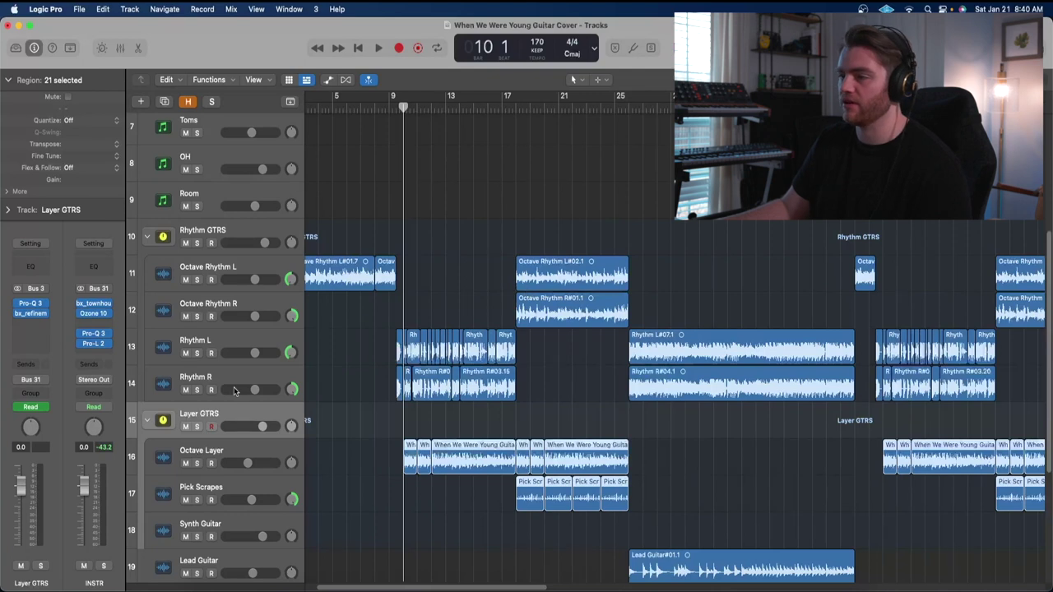
scroll(287, 366, "down", 4)
Step: Solo Octave Layer, select it, and audition it briefly
left_click(197, 324)
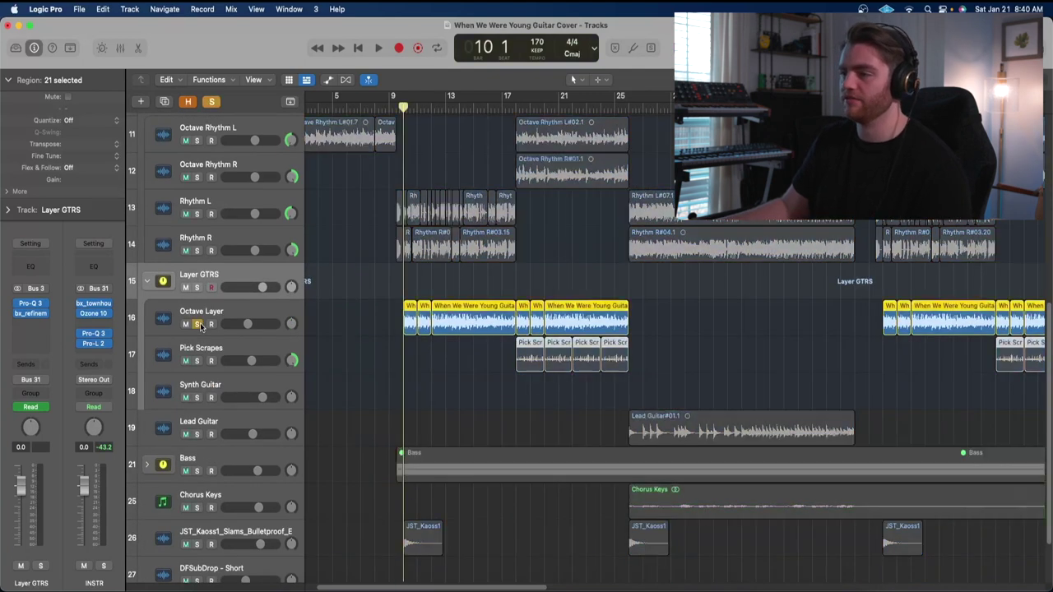
left_click(251, 317)
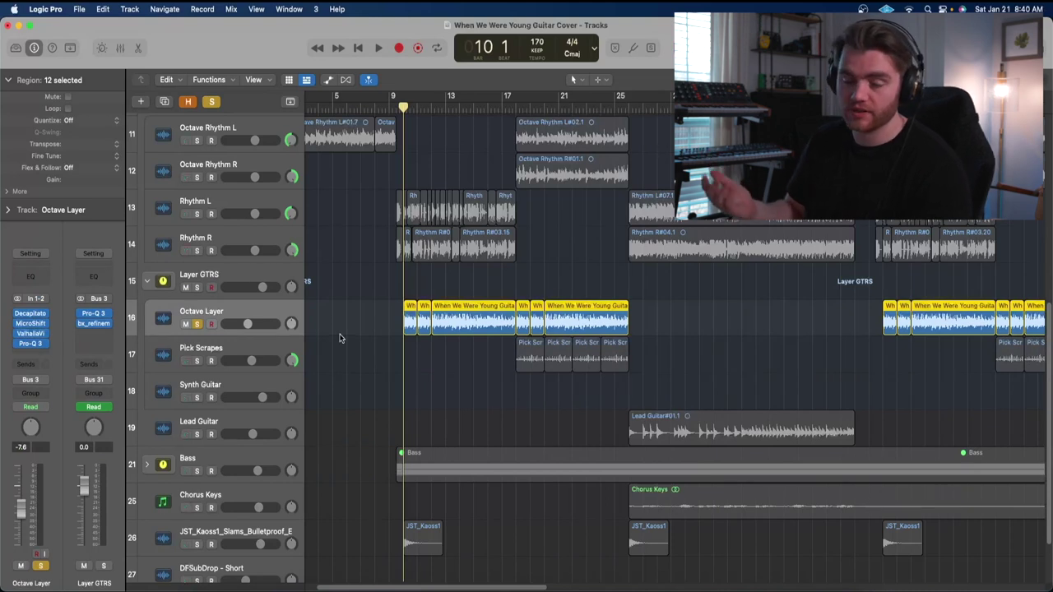
key("space")
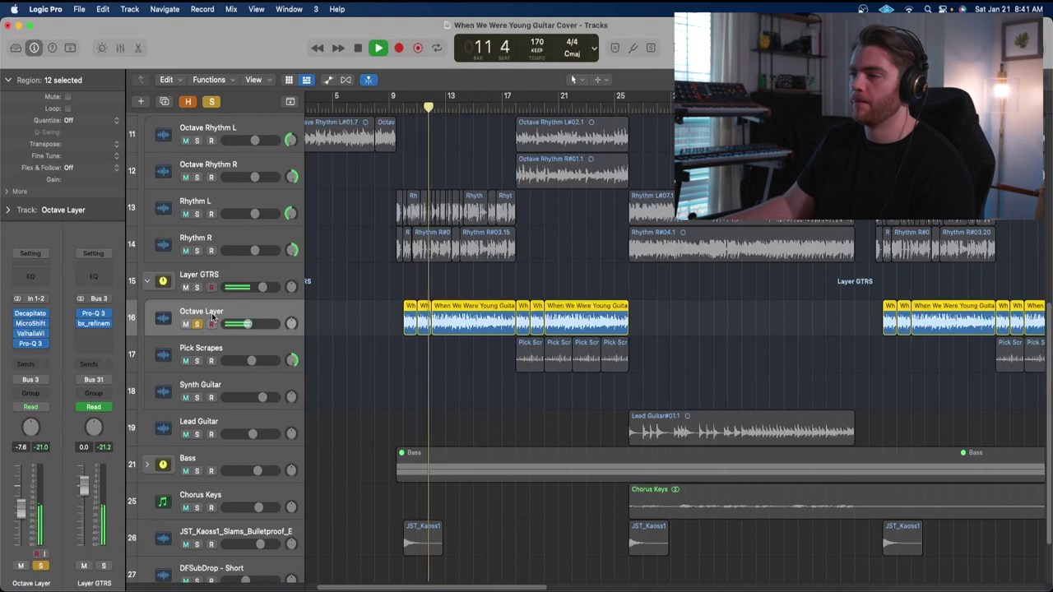
key("space")
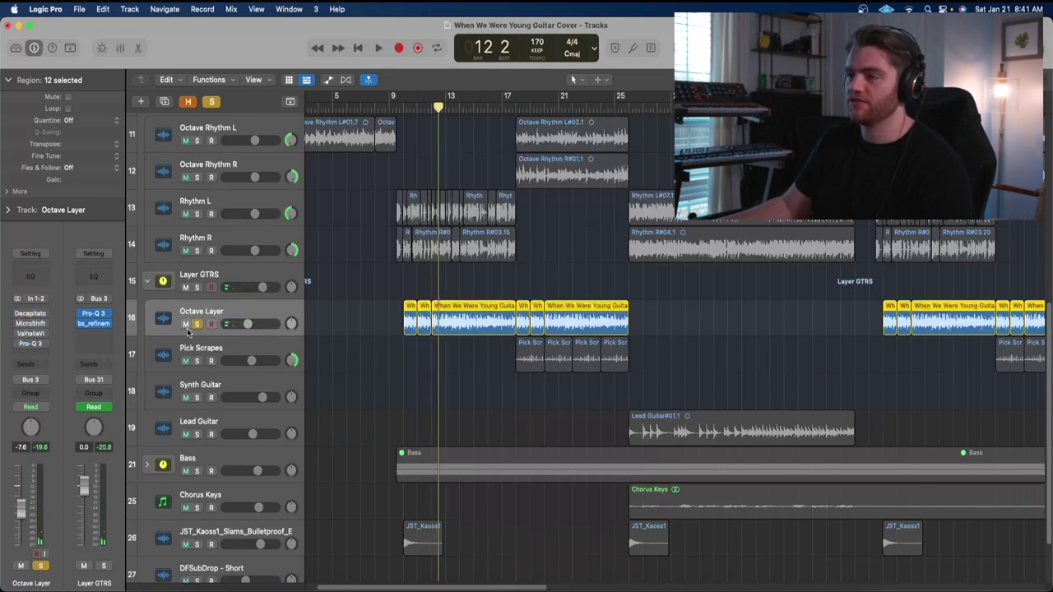
key("space")
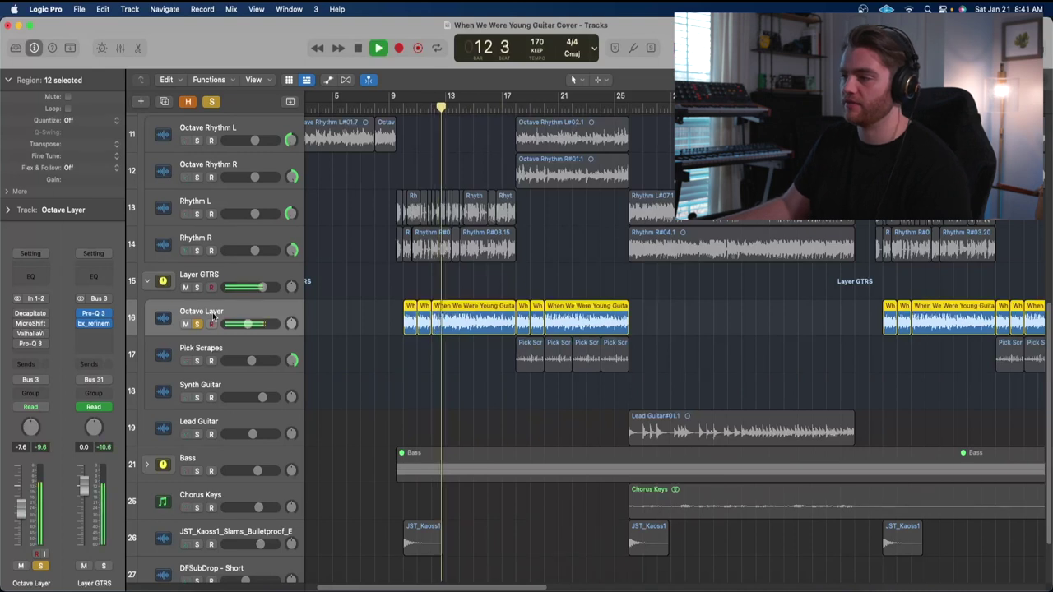
key("space")
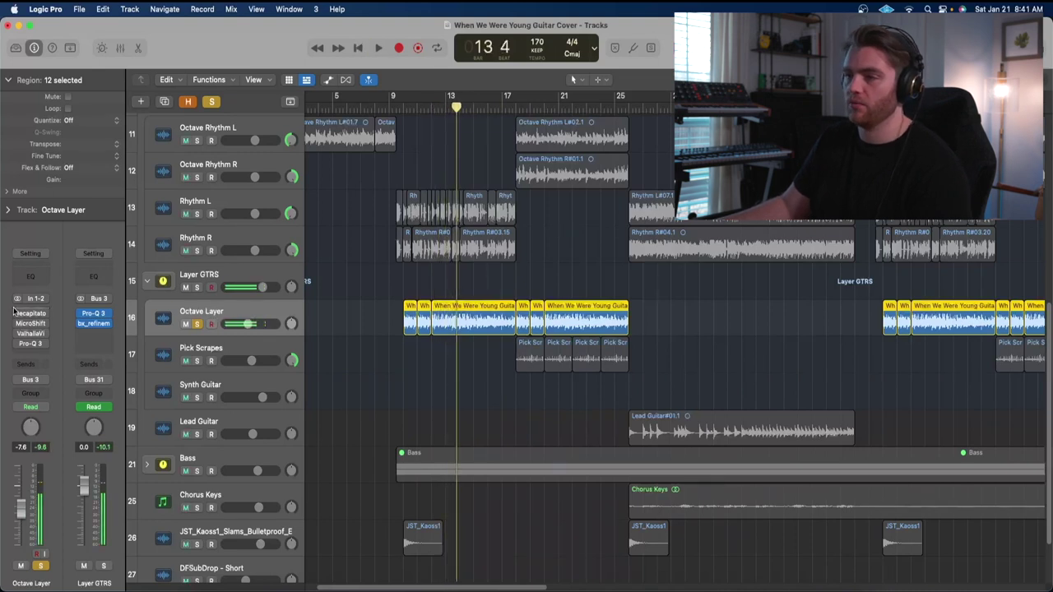
left_click(30, 314)
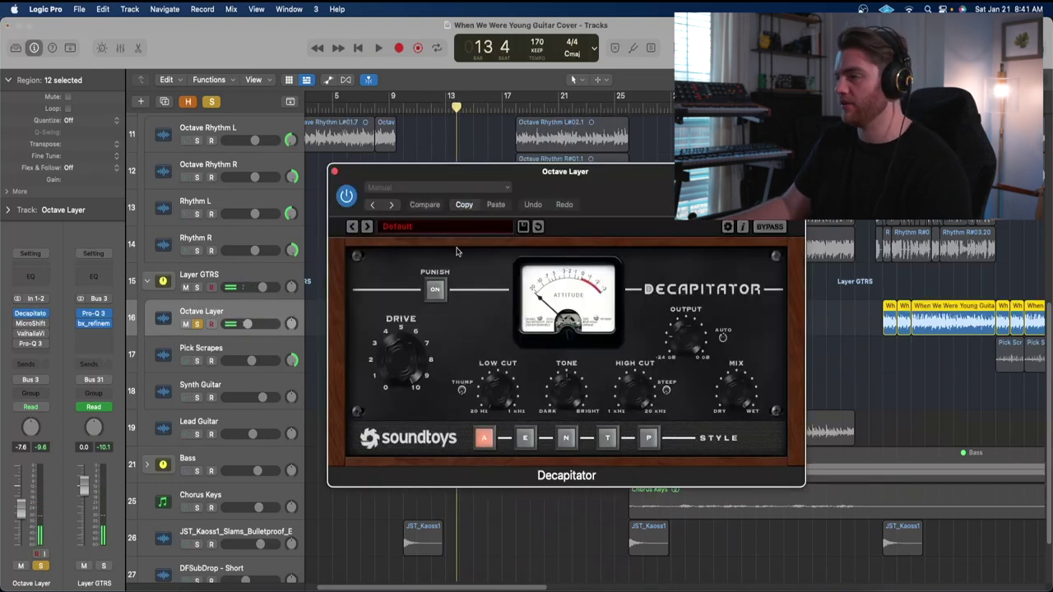
key("space")
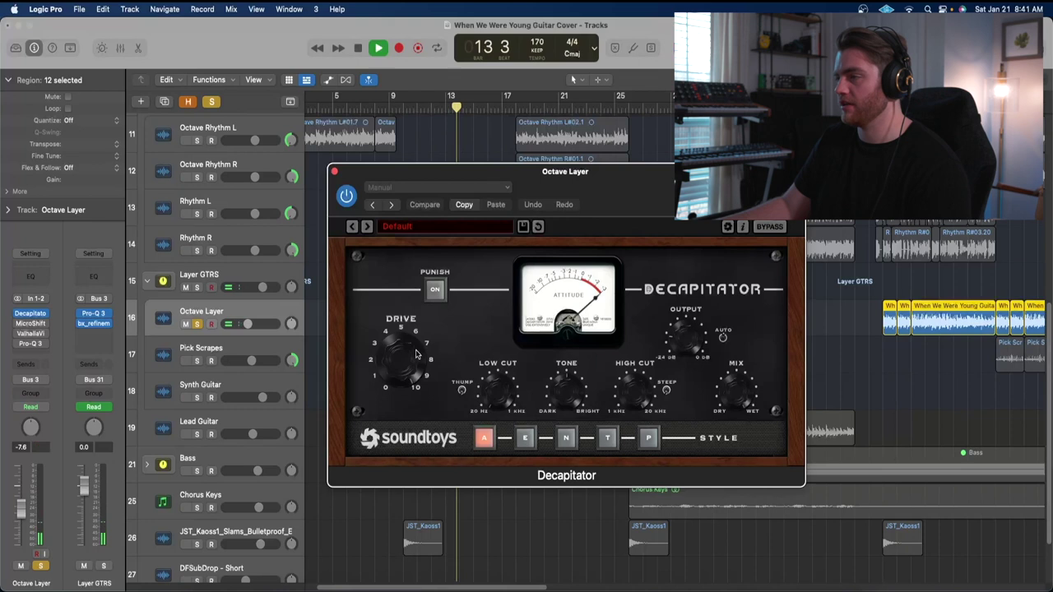
key("space")
left_click(335, 172)
left_click(403, 107)
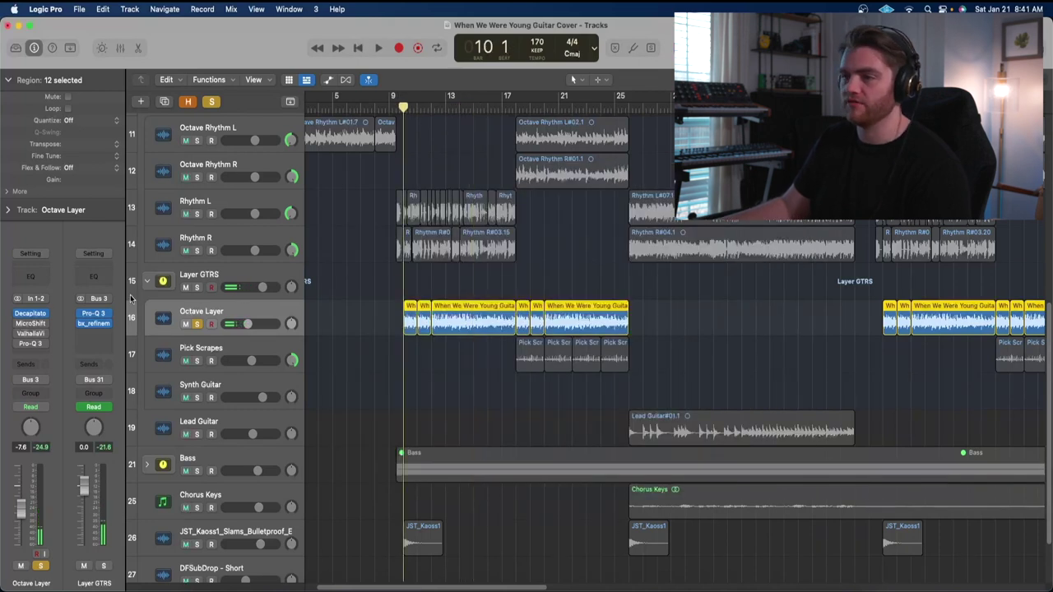
left_click(29, 323)
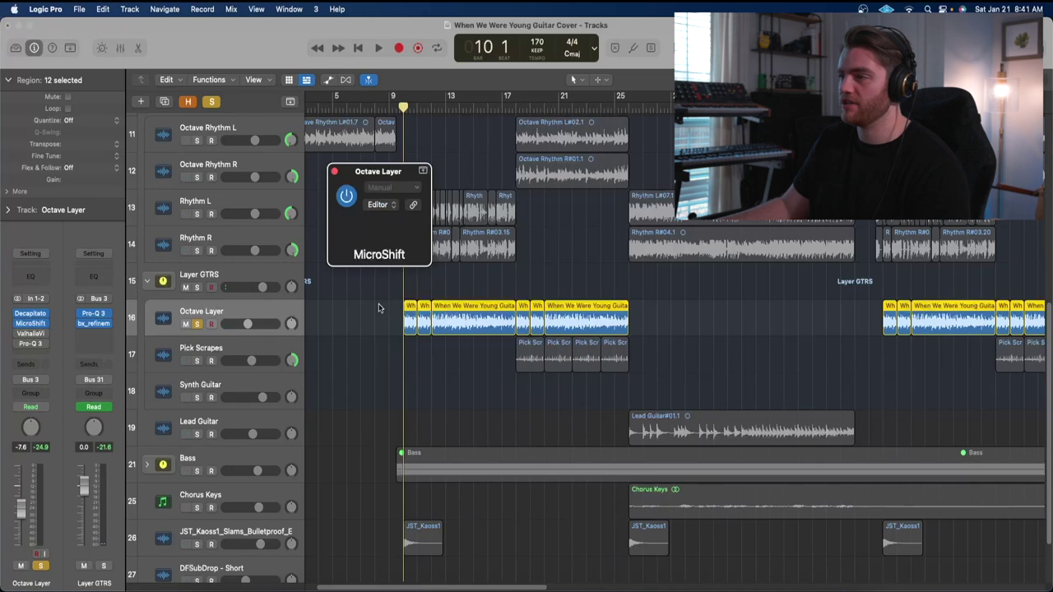
key("space")
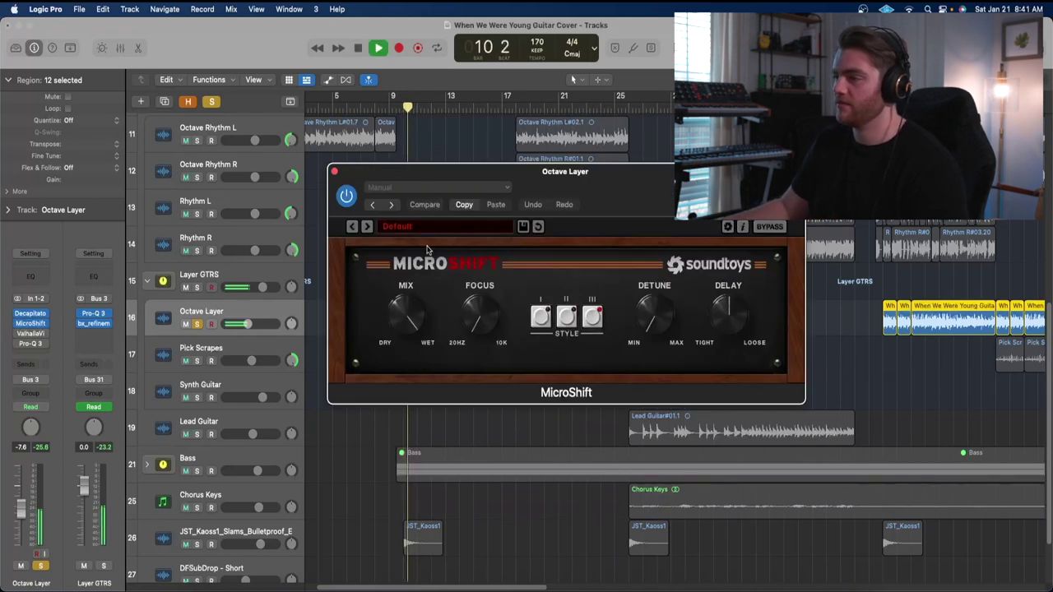
key("space")
left_click(334, 171)
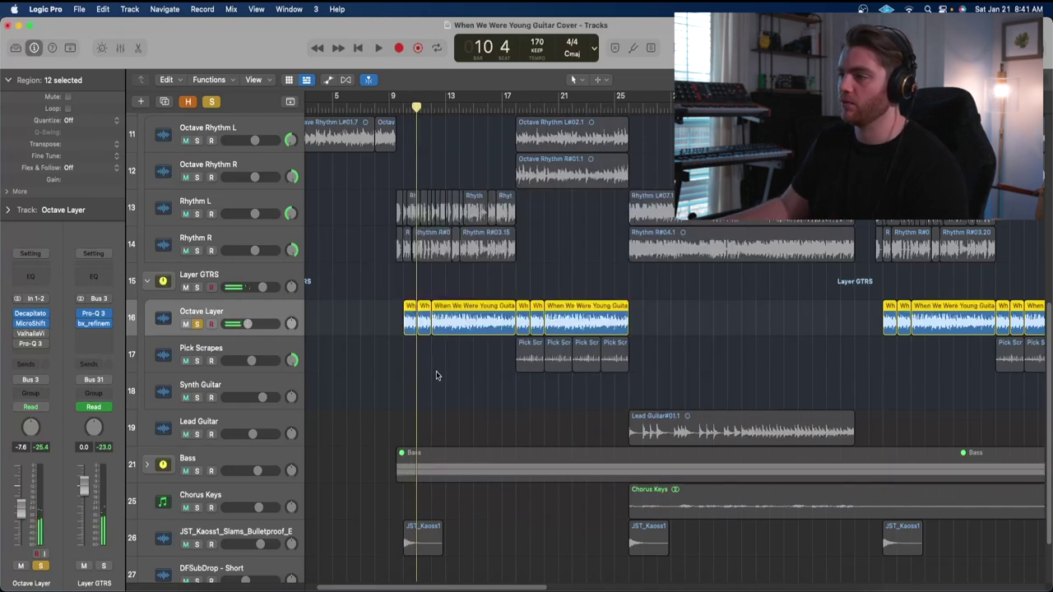
left_click(18, 333)
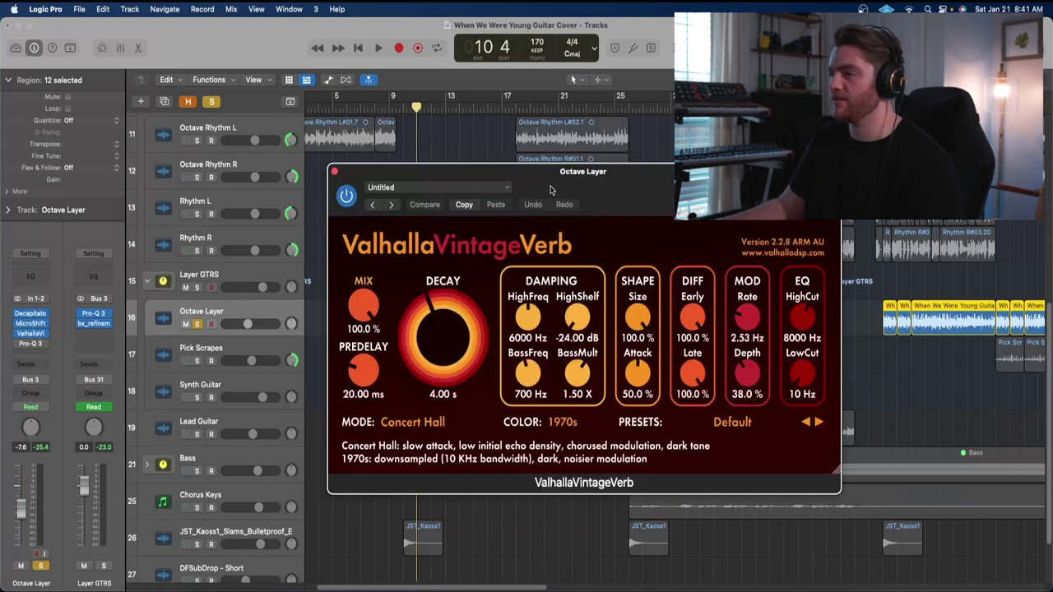
left_click_drag(551, 190, 496, 176)
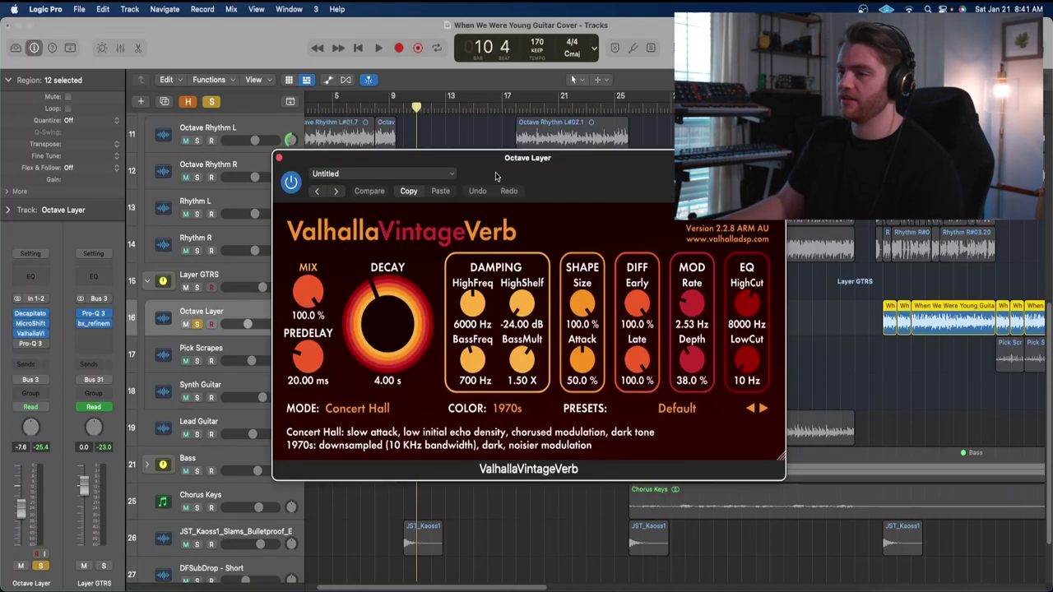
key("space")
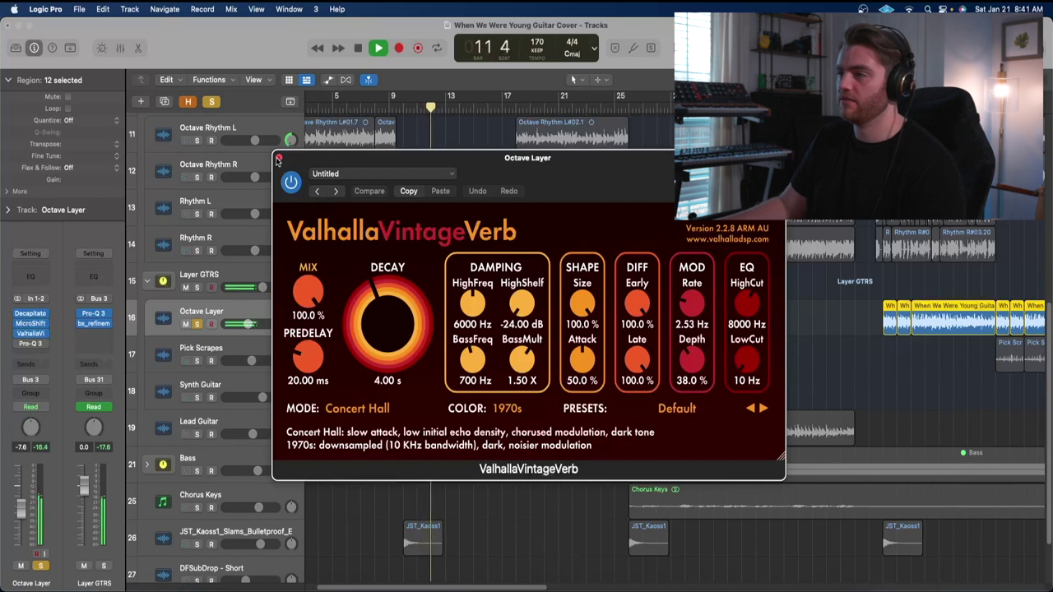
key("space")
left_click(279, 157)
left_click(18, 346)
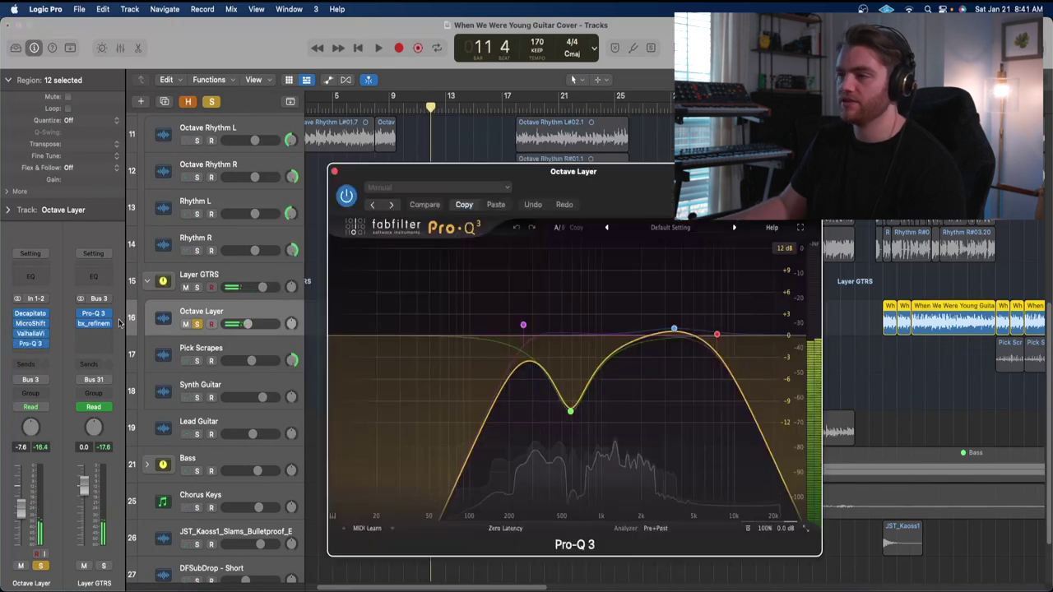
key("space")
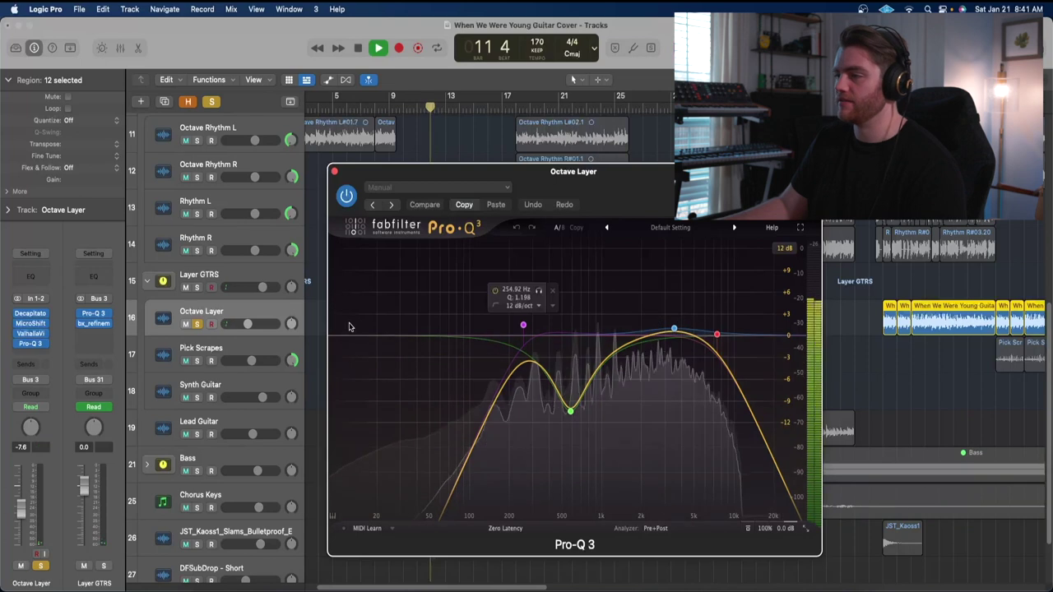
key("space")
left_click(334, 172)
Step: Unsolo Octave Layer and play from bar 10, comparing it muted and unmuted
left_click(195, 324)
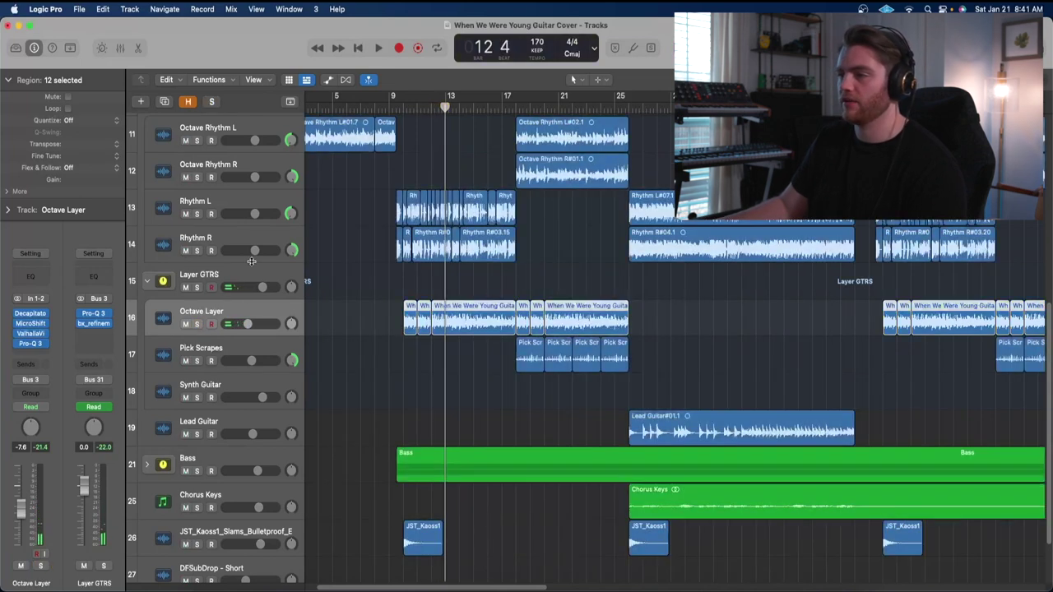
key("comma")
key("comma")
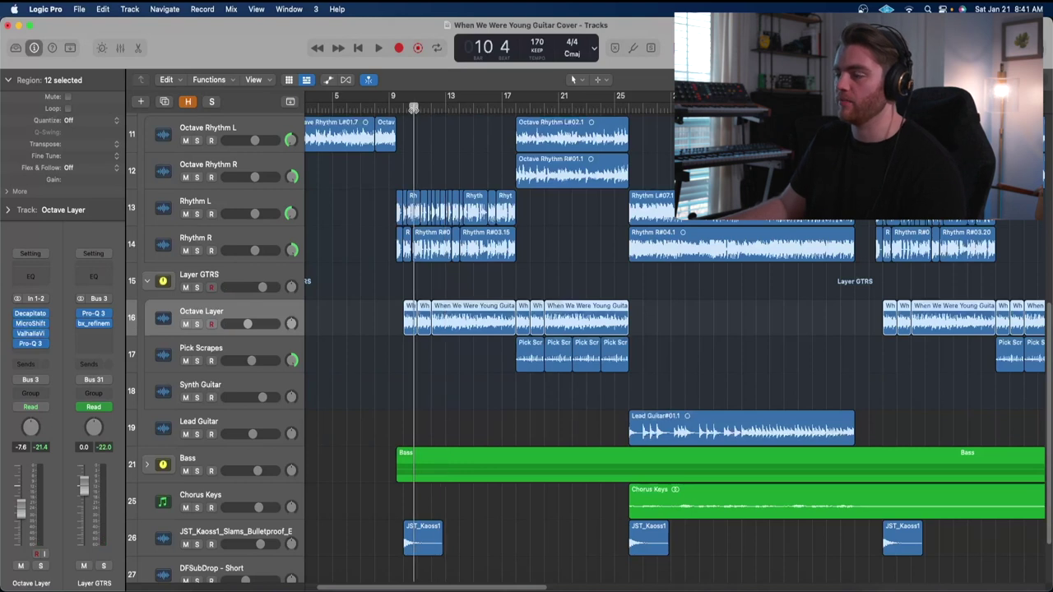
key("space")
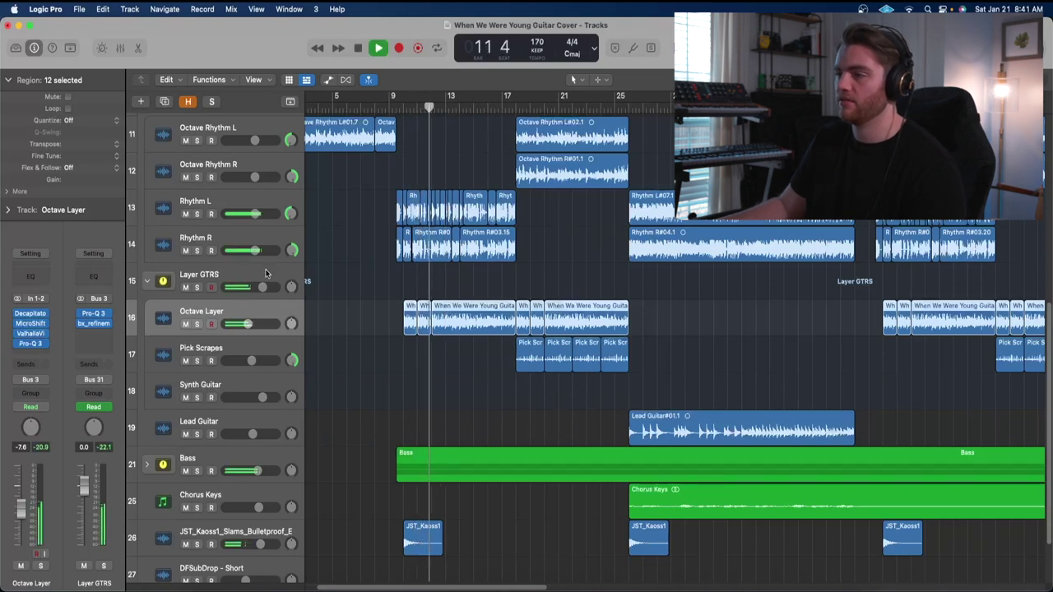
left_click(185, 325)
left_click(186, 325)
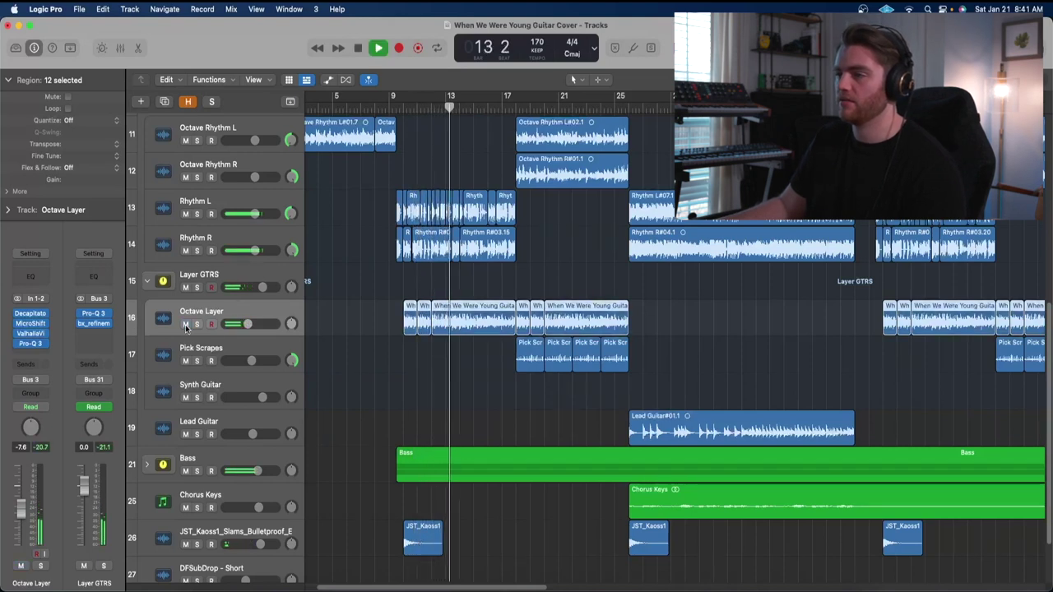
Step: Stop playback, then select and solo Pick Scrapes
key("space")
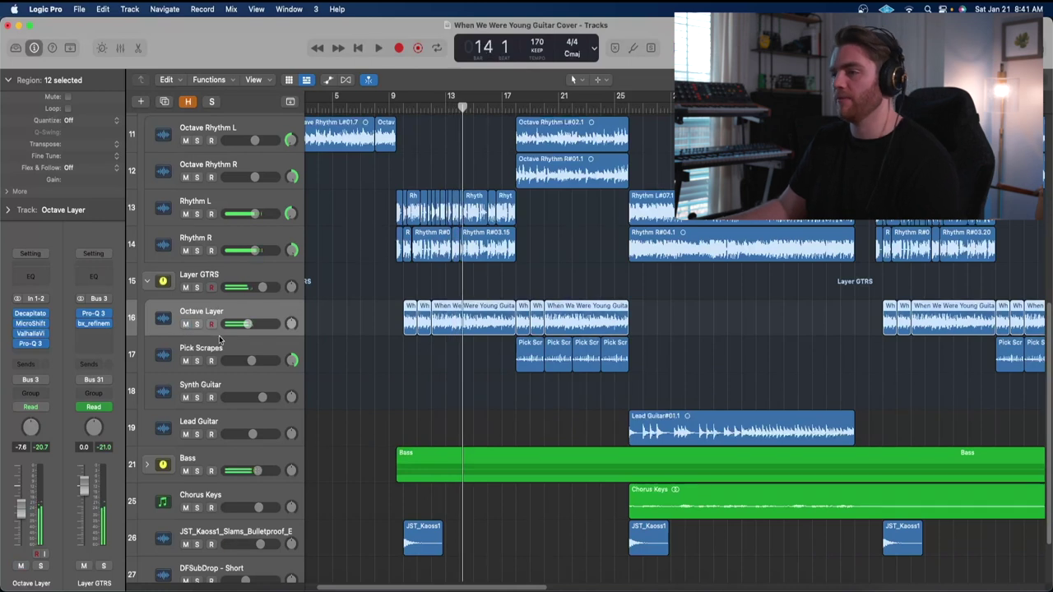
left_click(186, 354)
left_click(194, 360)
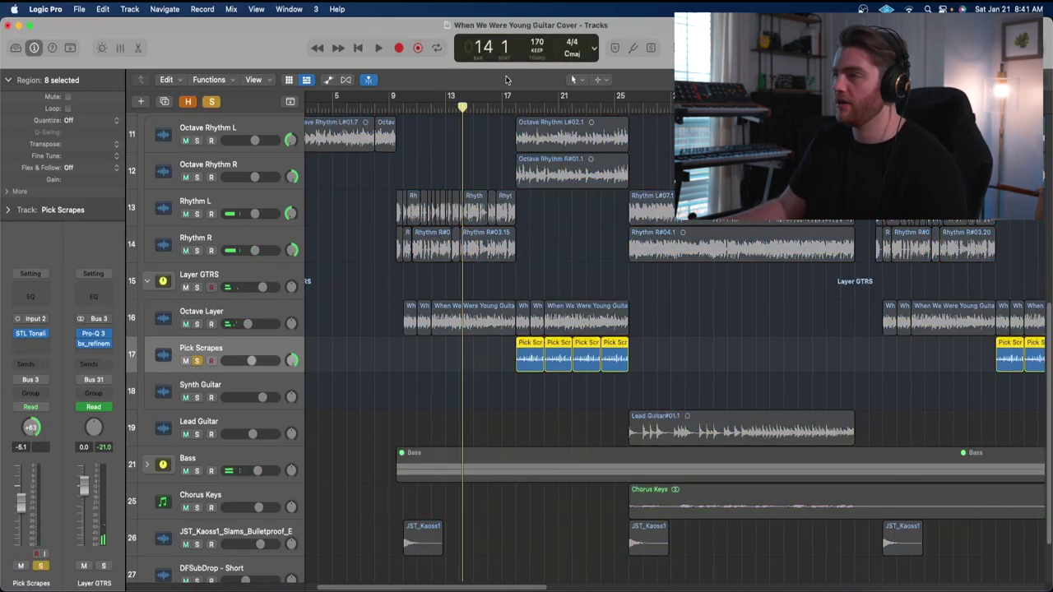
Step: Audition soloed Pick Scrapes from bar 18, then select Octave Layer and unsolo Pick Scrapes
left_click(516, 103)
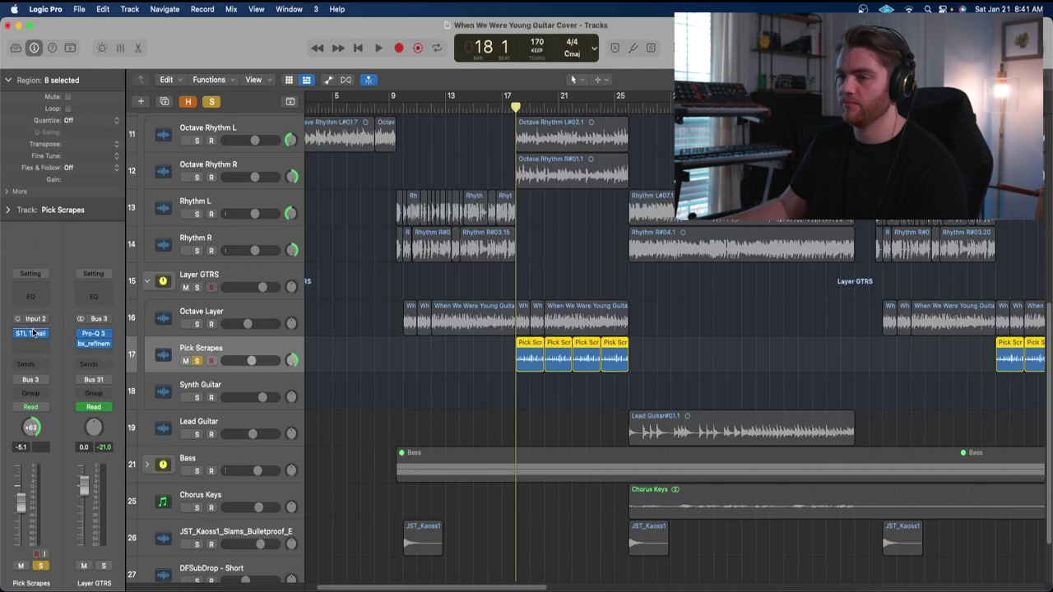
key("space")
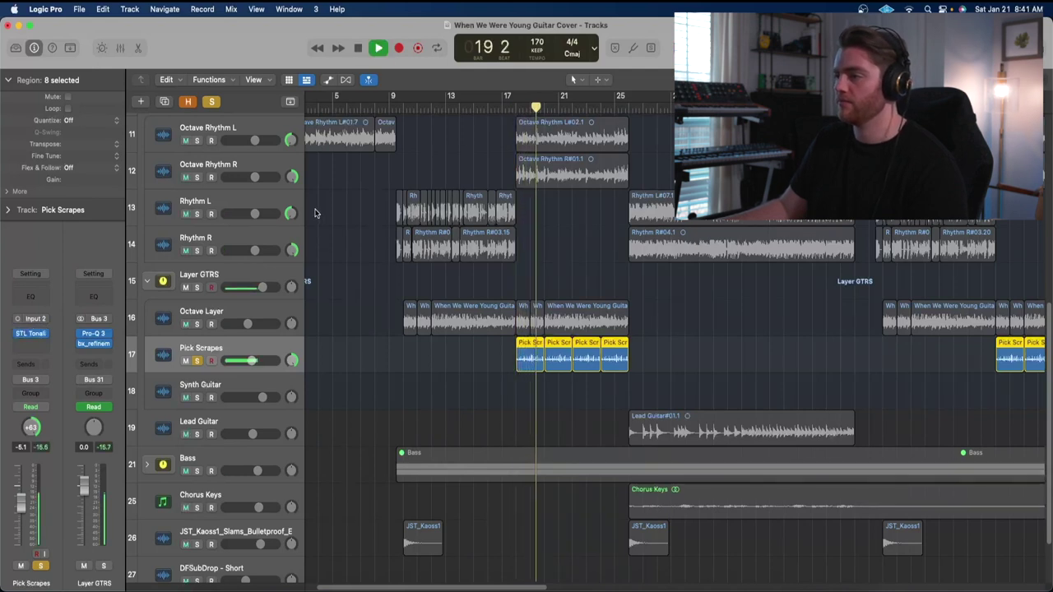
key("space")
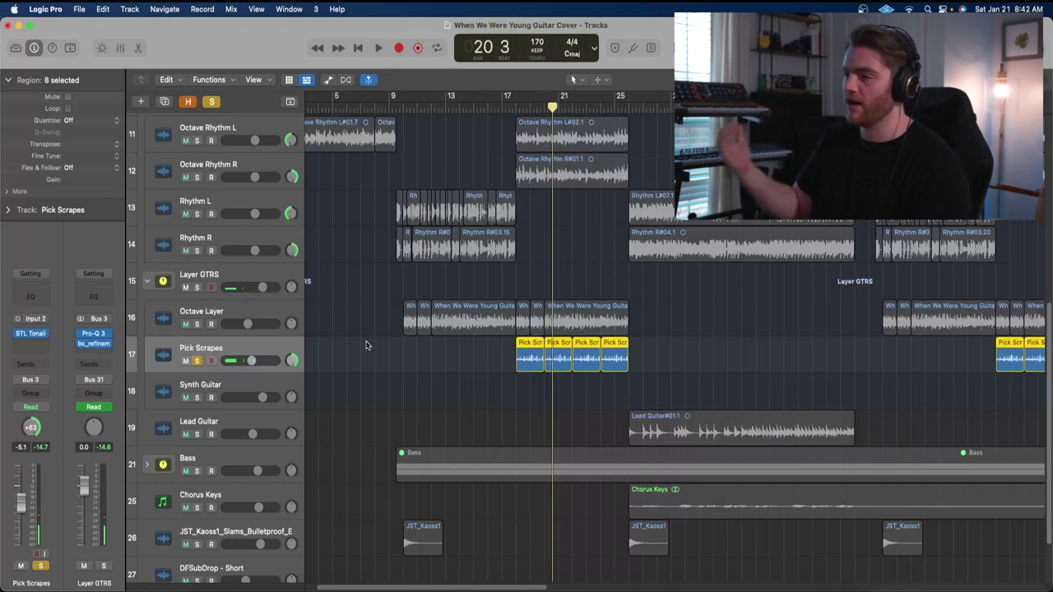
left_click(232, 304)
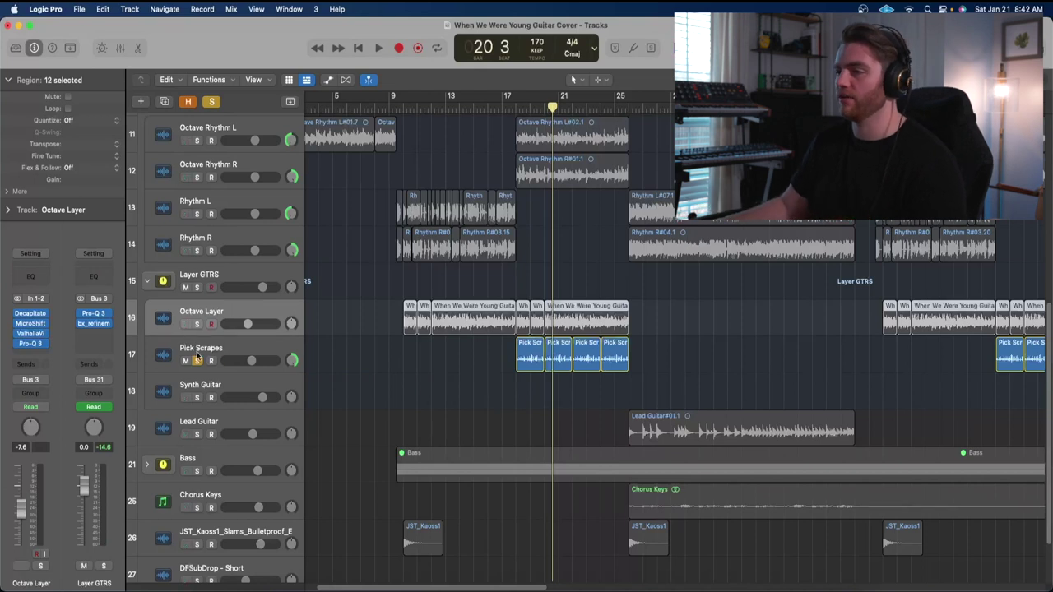
left_click(197, 360)
Step: Select the Synth Guitar track and move the playhead to Lead Guitar#01.5 at bar 104
scroll(418, 362, "right", 15)
key("Down")
key("Down")
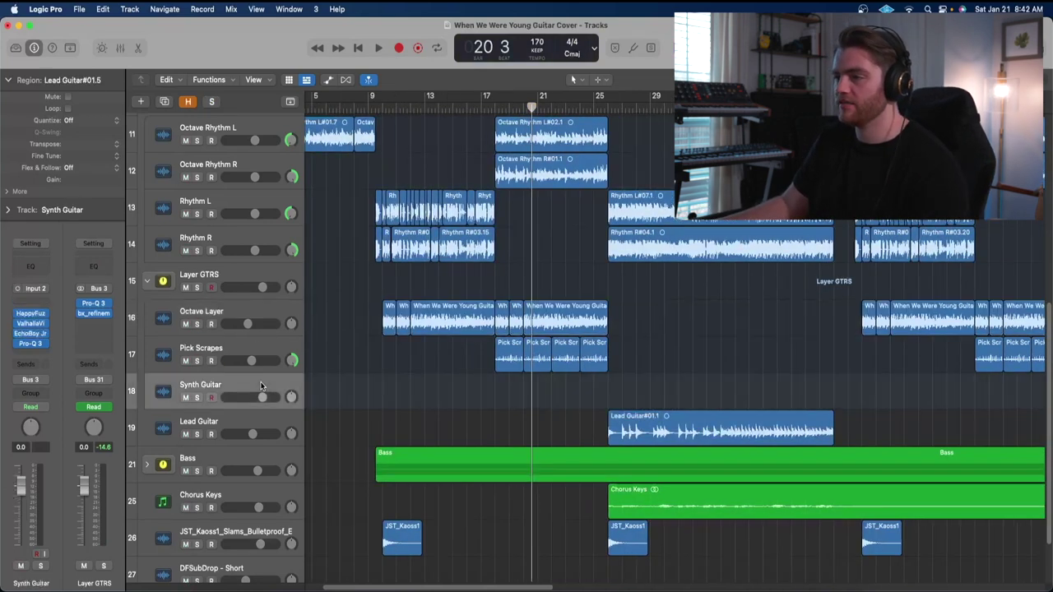
scroll(353, 359, "right", 12)
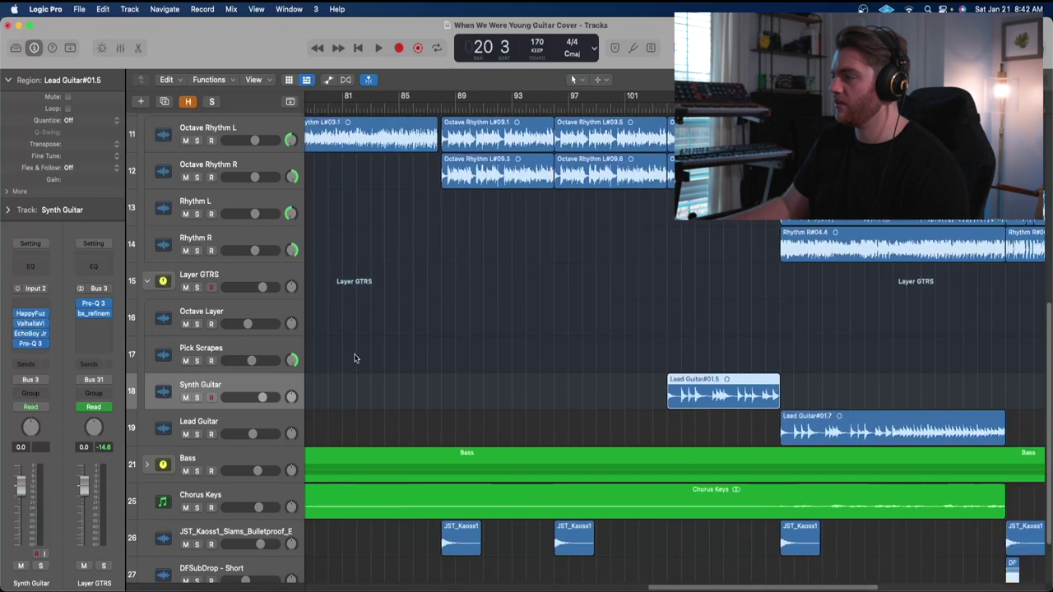
key("shift+Home")
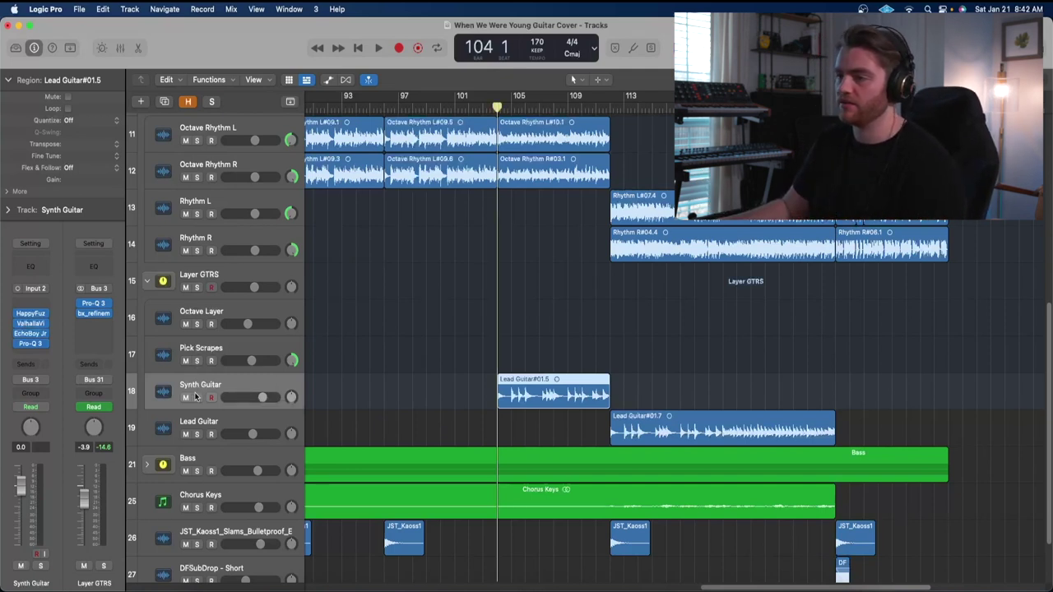
Step: Solo the Synth Guitar track and play it briefly
left_click(197, 398)
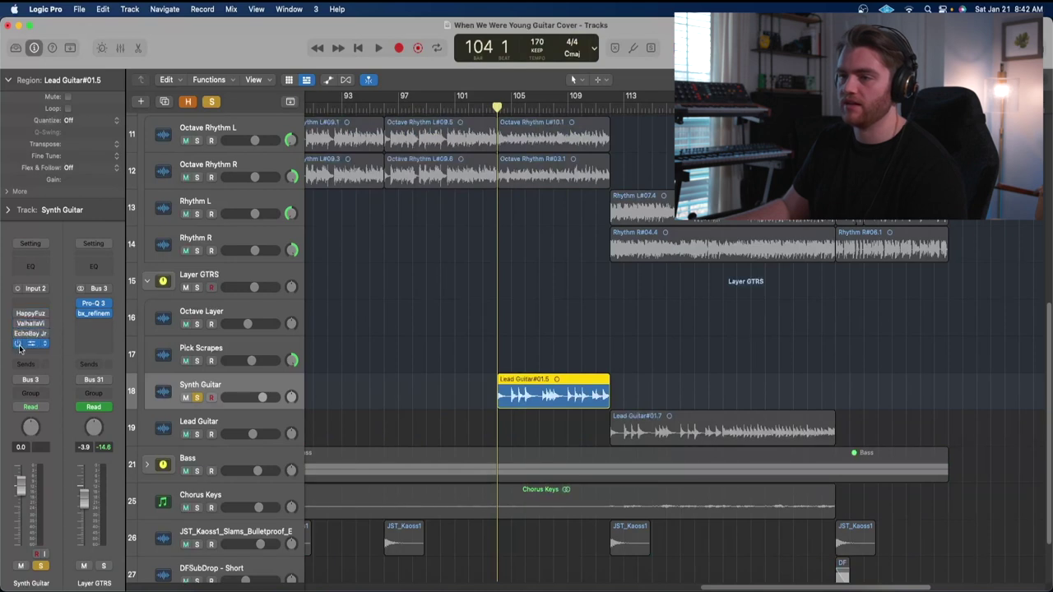
key("space")
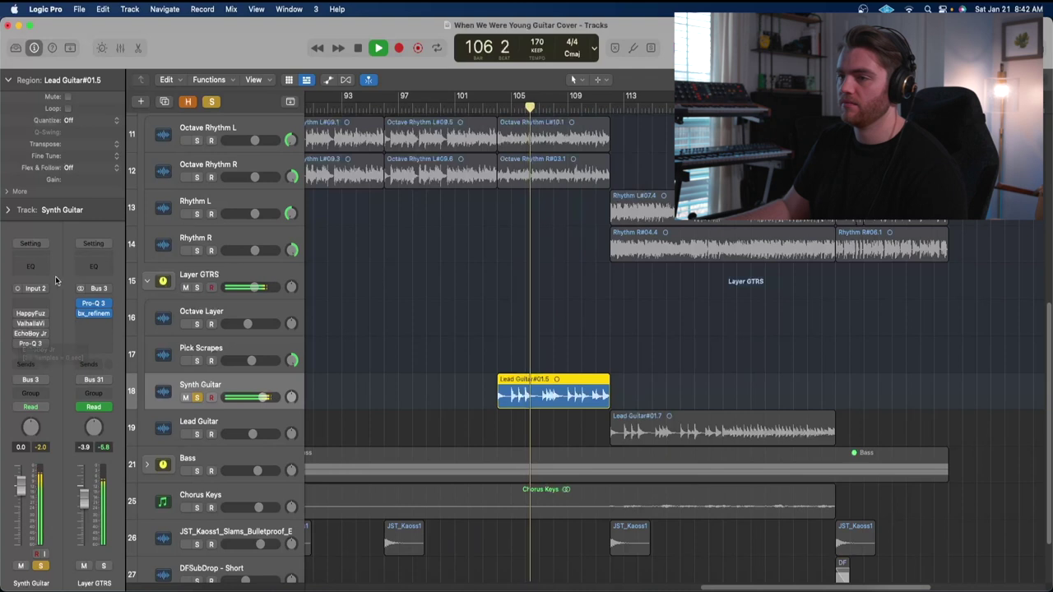
key("space")
Step: Open the Happy Face Fuzz plugin, listen to it, then close it
left_click(41, 313)
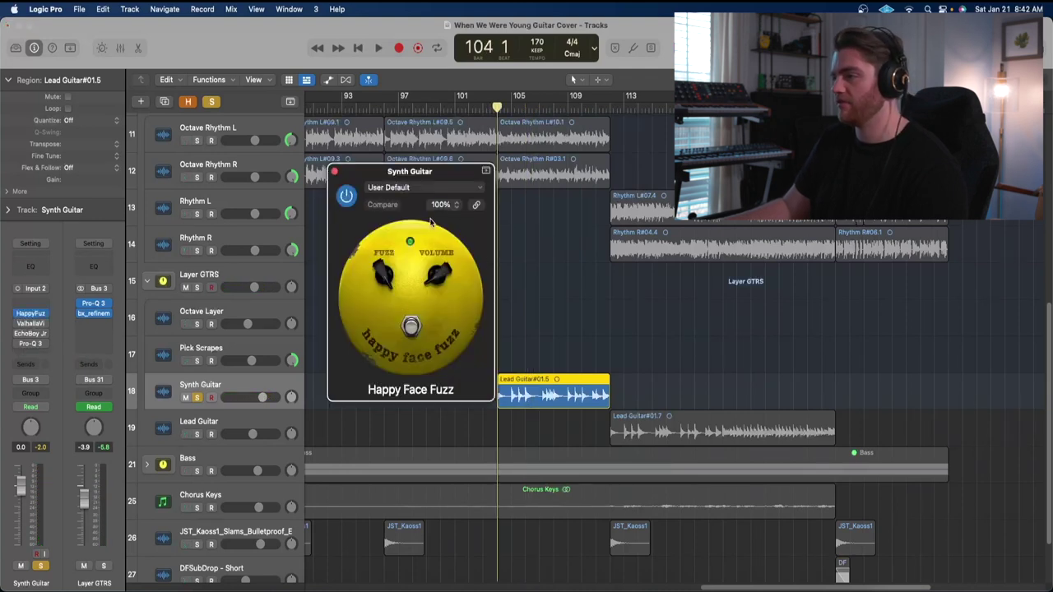
key("space")
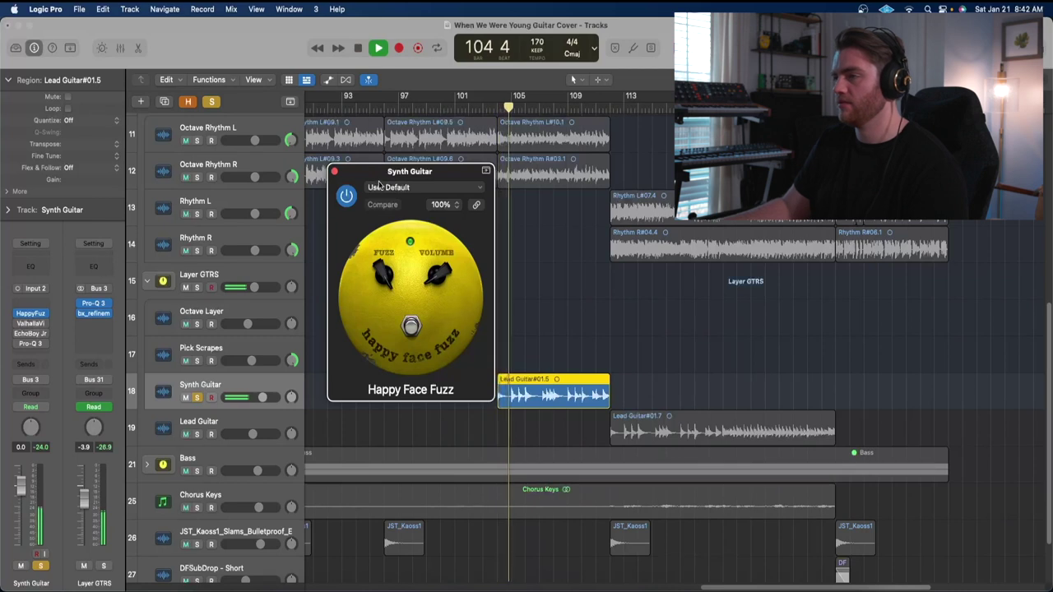
key("space")
left_click(334, 171)
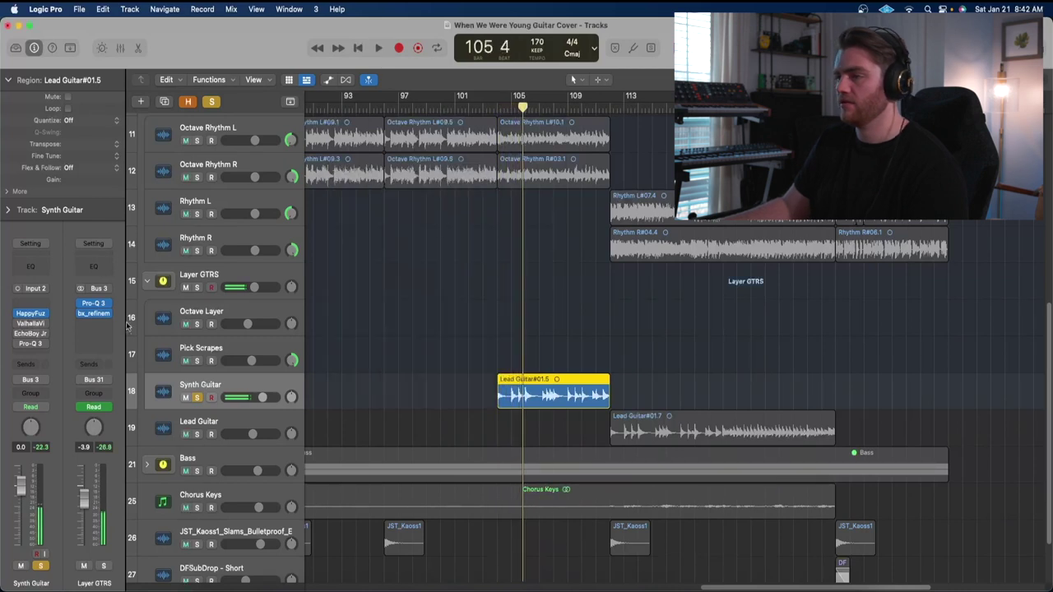
Step: Check the ValhallaVintageVerb reverb settings, close them, and play a short passage
left_click(28, 324)
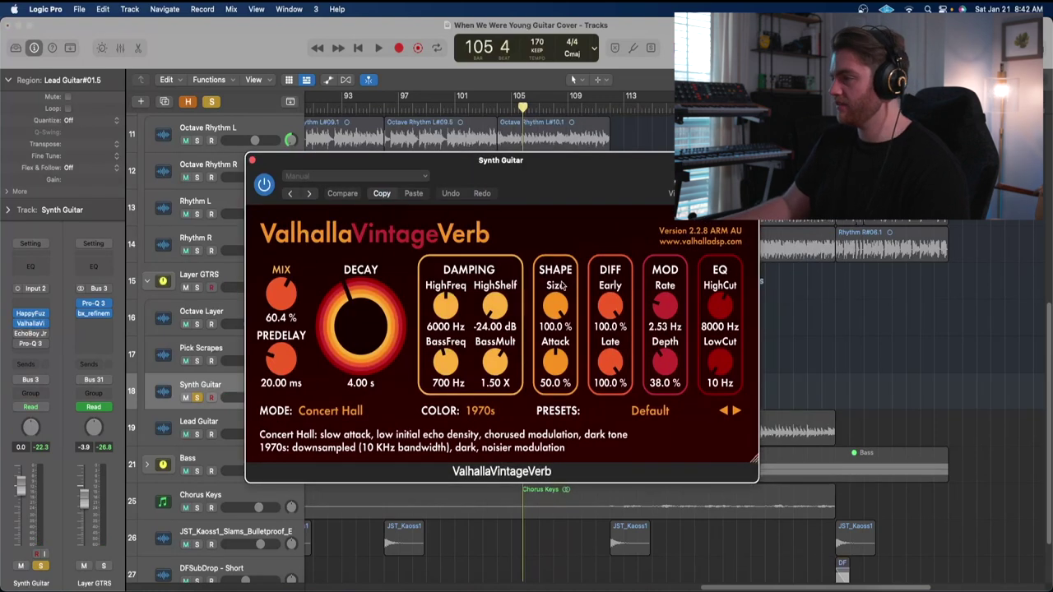
left_click(252, 162)
key("space")
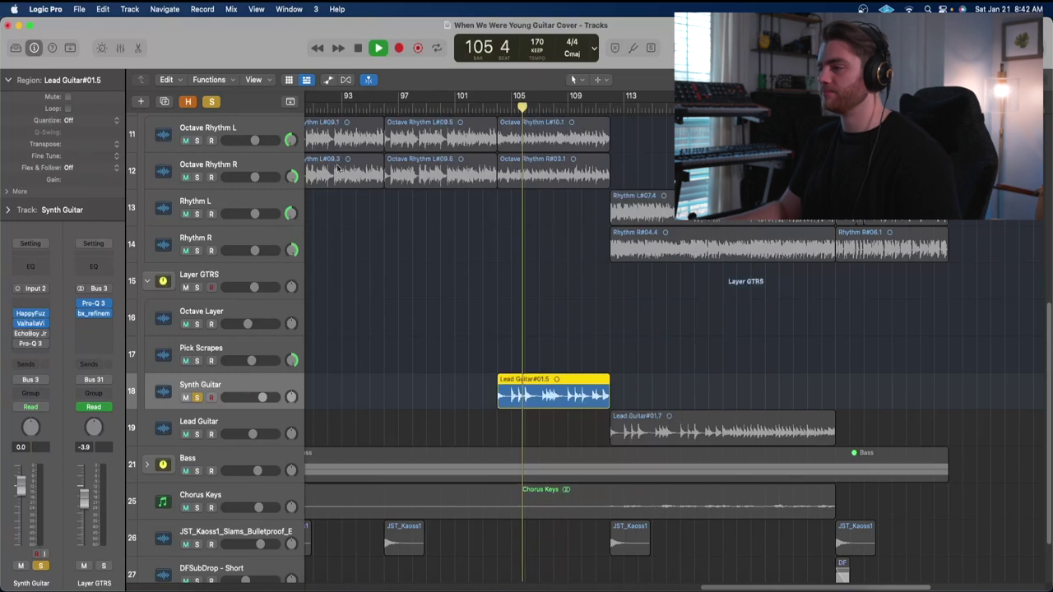
key("space")
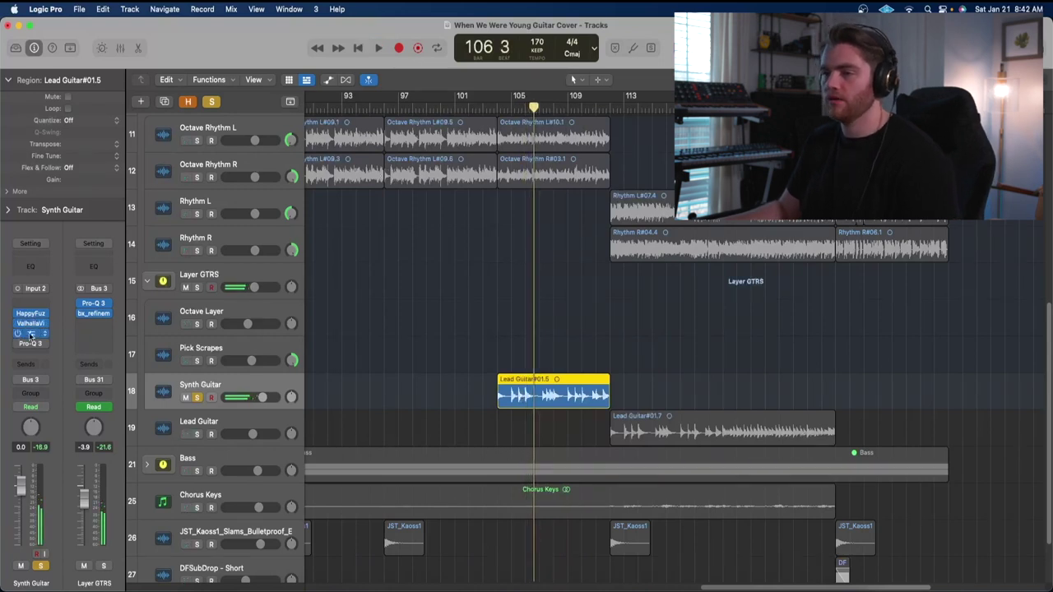
Step: Open the EchoBoy Jr delay, shift its window left, and lower its Mix slightly
left_click(30, 334)
left_click(30, 333)
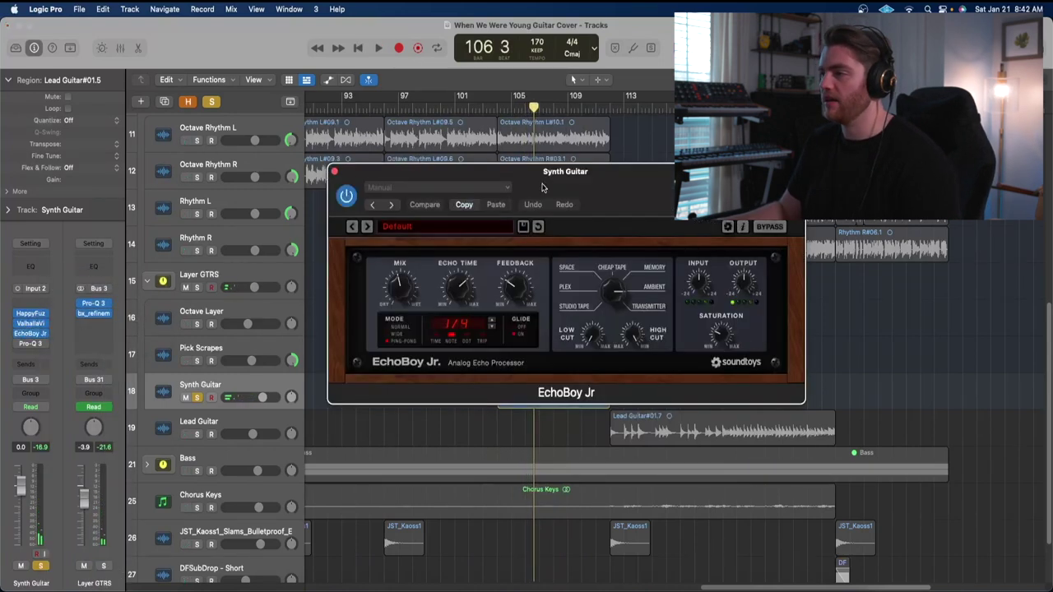
left_click_drag(542, 188, 526, 186)
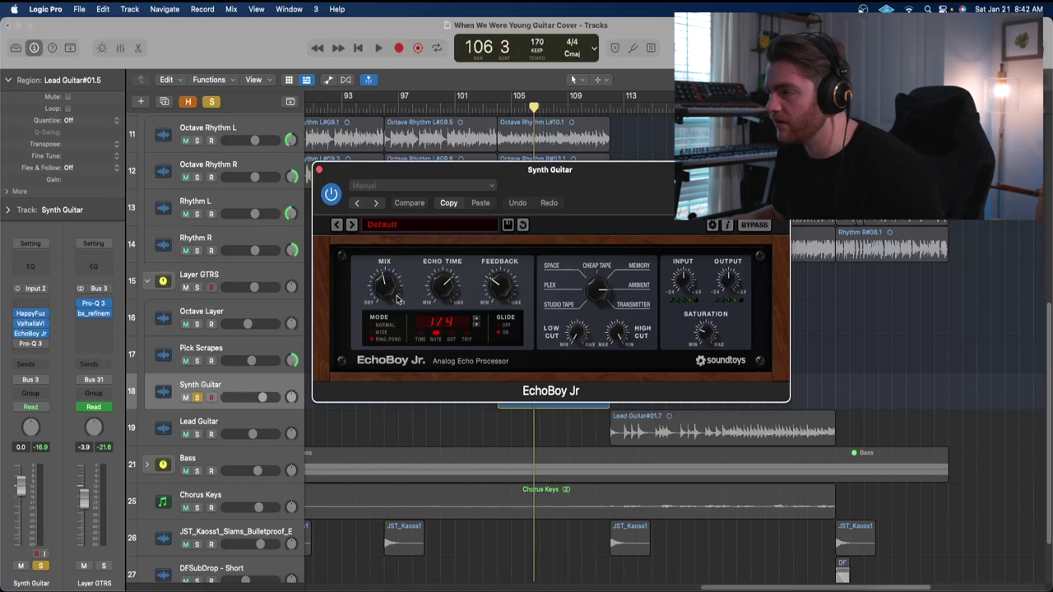
left_click_drag(390, 286, 392, 293)
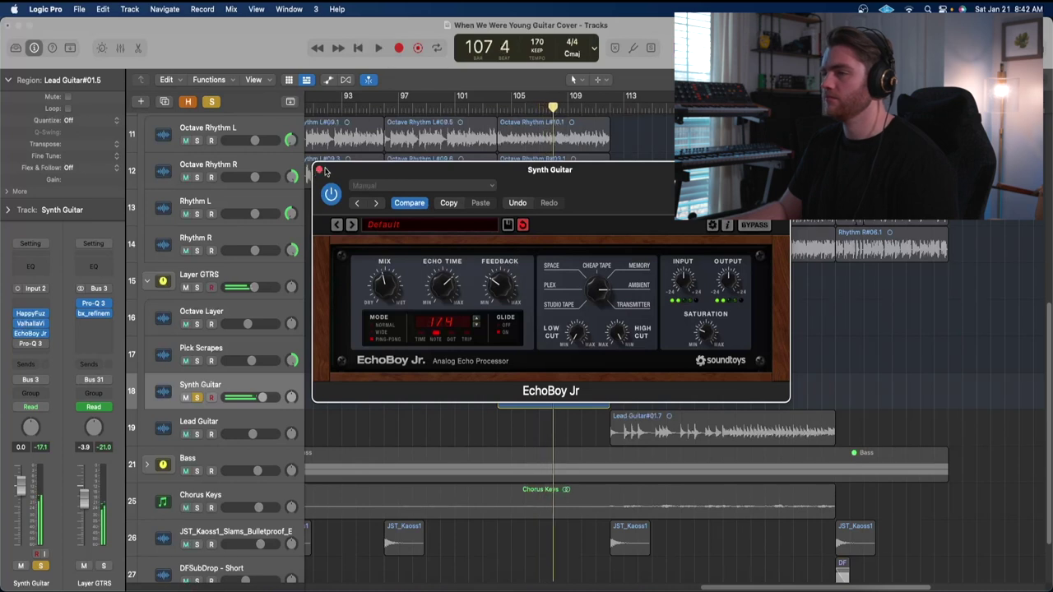
Step: Close EchoBoy Jr, open Synth Guitar's Pro-Q 3, and play with the analyzer running
left_click(13, 347)
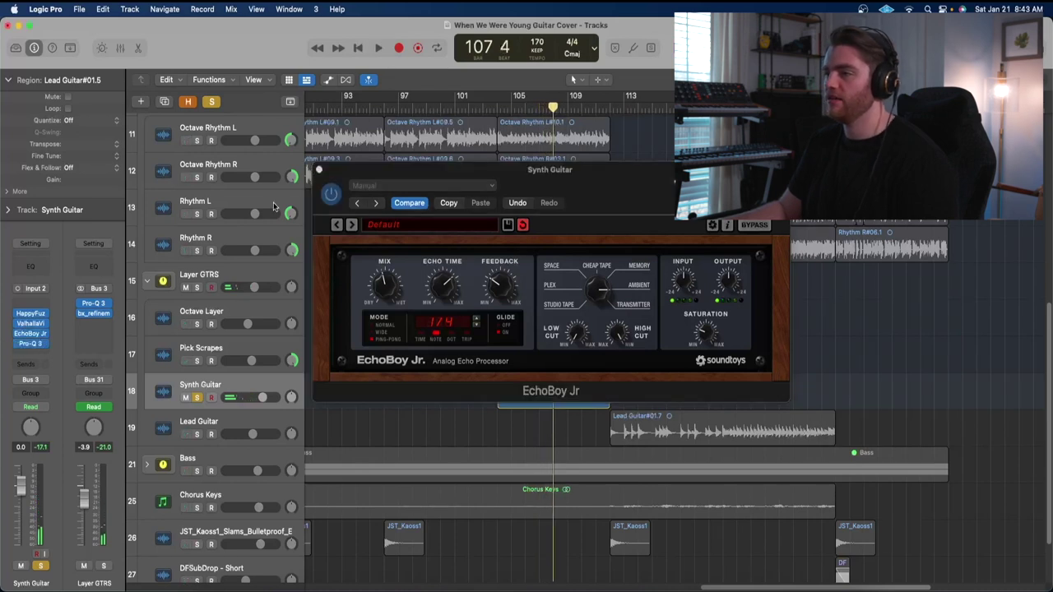
left_click(320, 171)
left_click(30, 343)
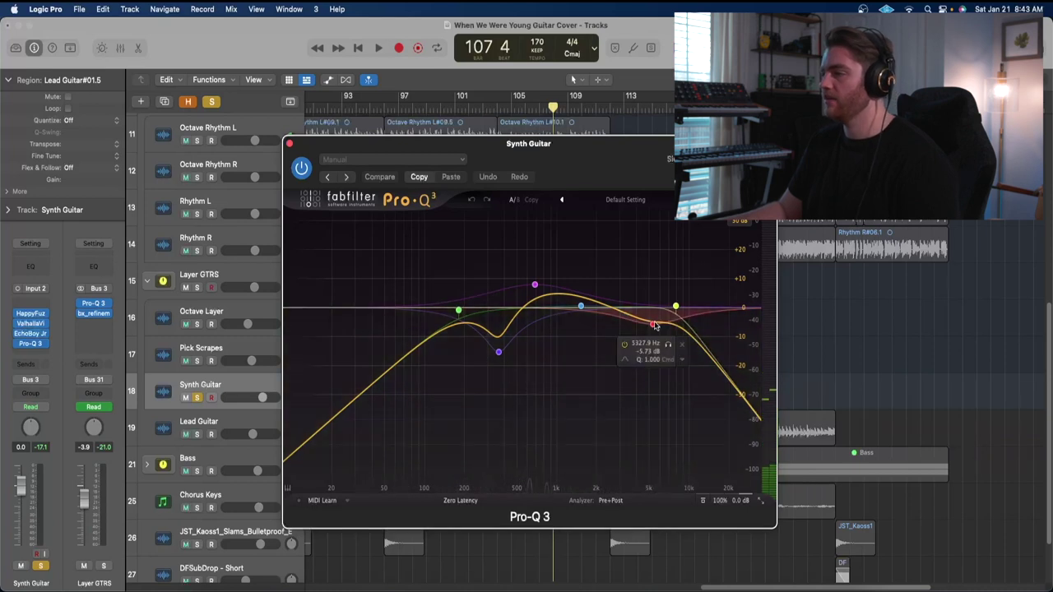
key("space")
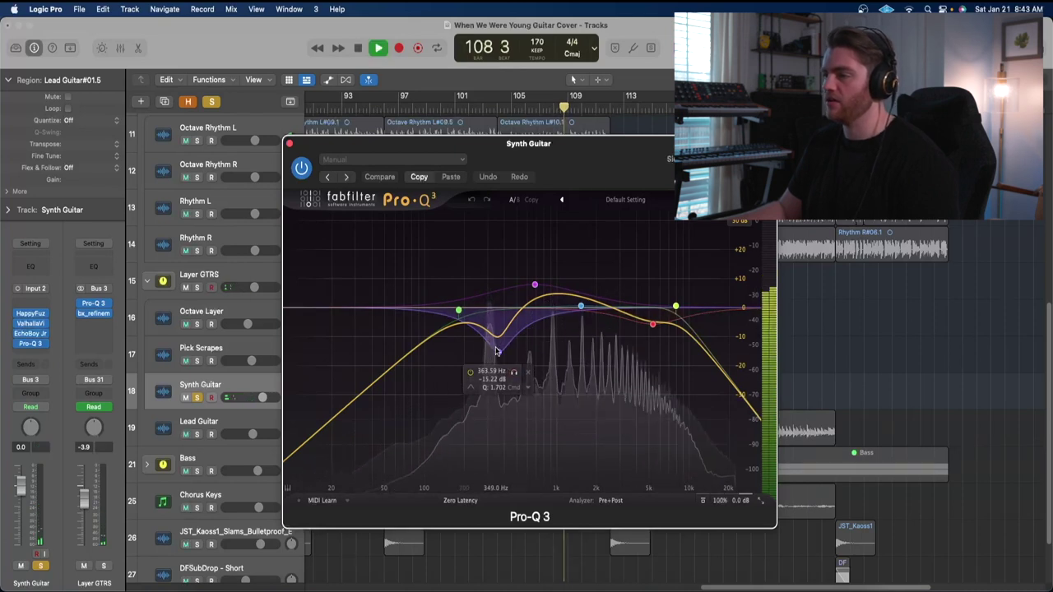
Step: Solo the purple and magenta Pro-Q 3 bands in turn, then unsolo and stop
left_click(513, 372)
key("space")
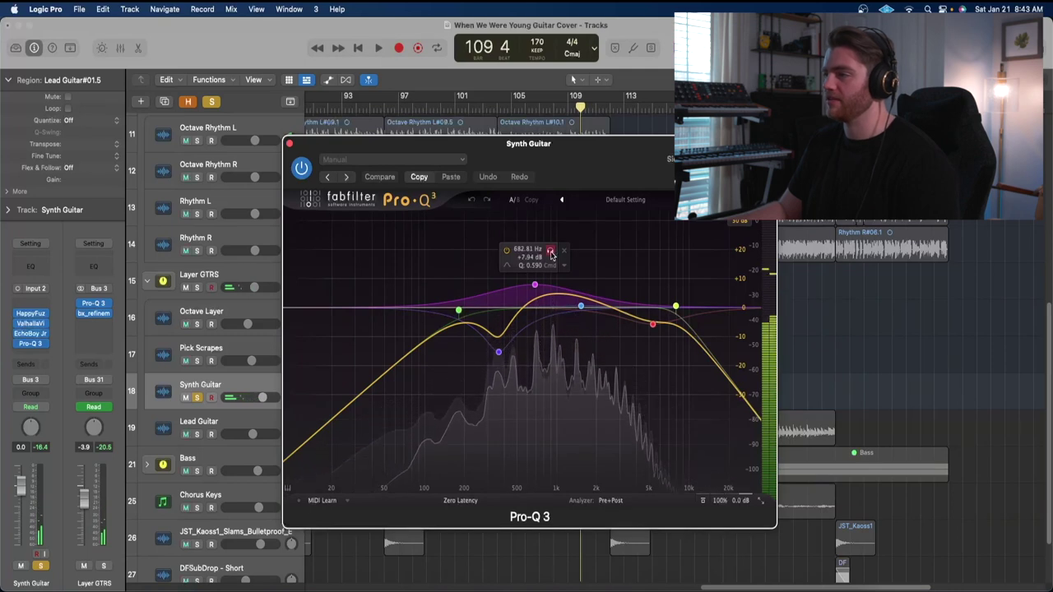
left_click(550, 250)
key("space")
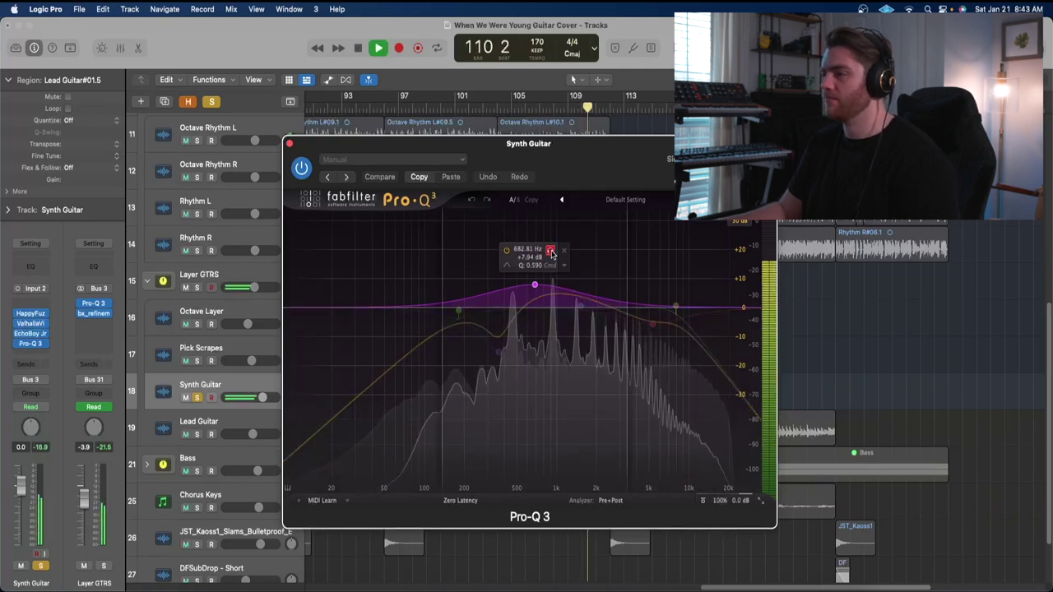
left_click(550, 250)
key("space")
Step: Close Pro-Q 3, unsolo Synth Guitar, play bars 104–112, then collapse the Layer GTRS stack
left_click(288, 145)
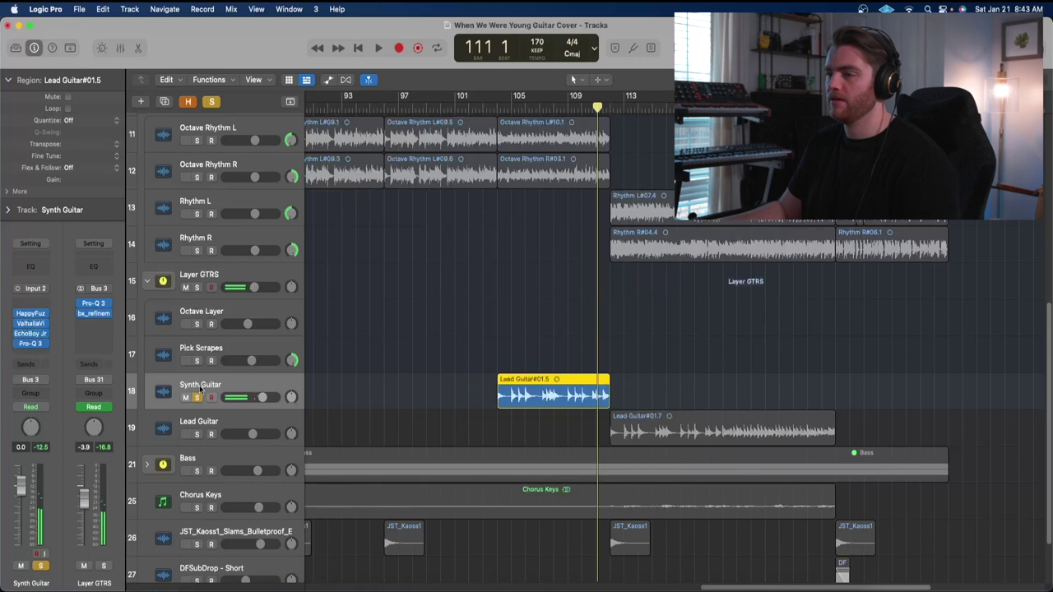
left_click(196, 397)
left_click(496, 105)
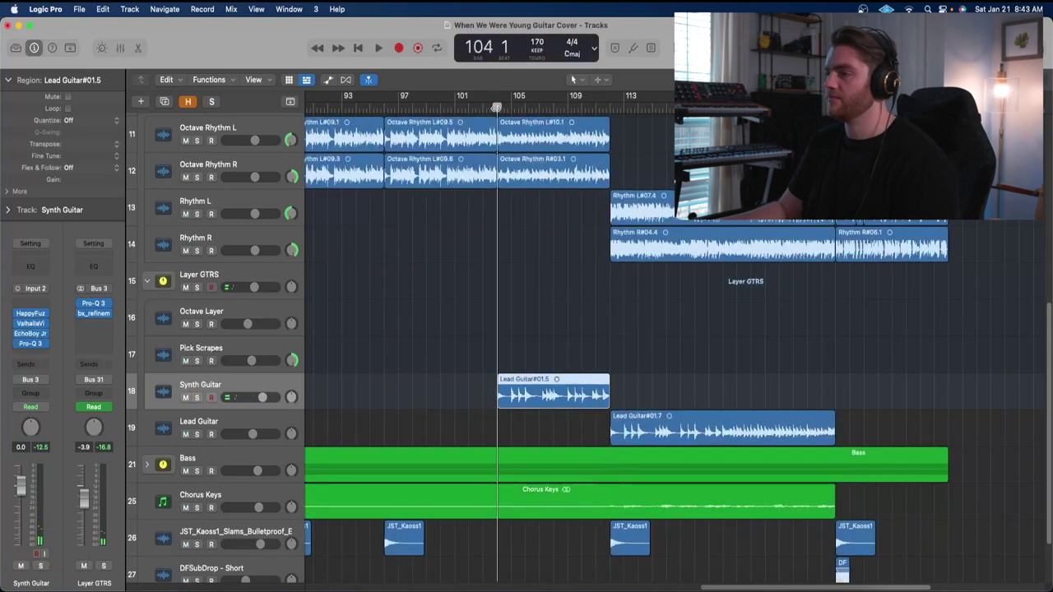
key("space")
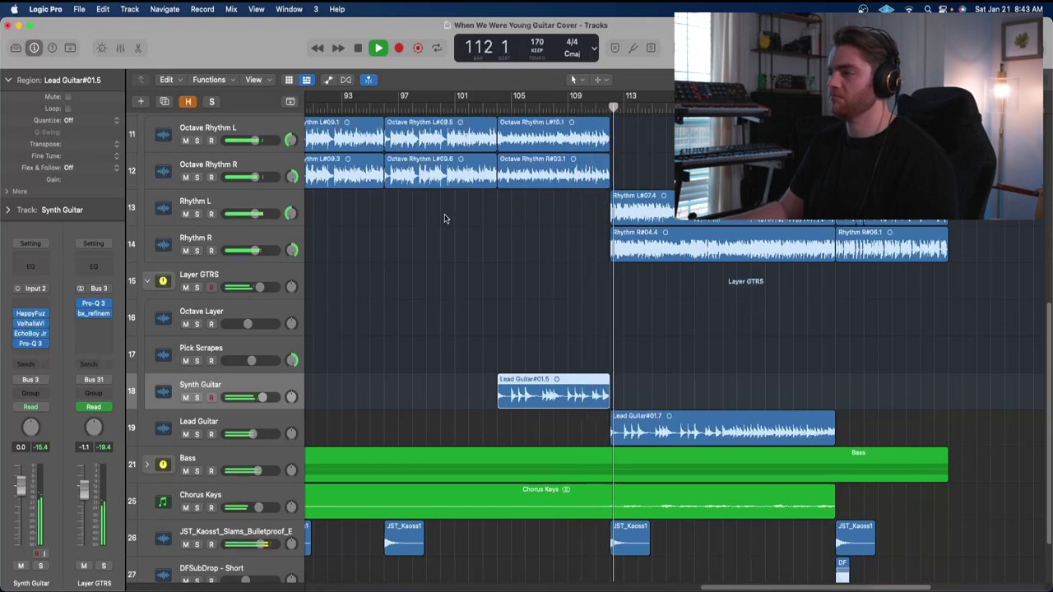
left_click(609, 106)
key("space")
key("ctrl+Left")
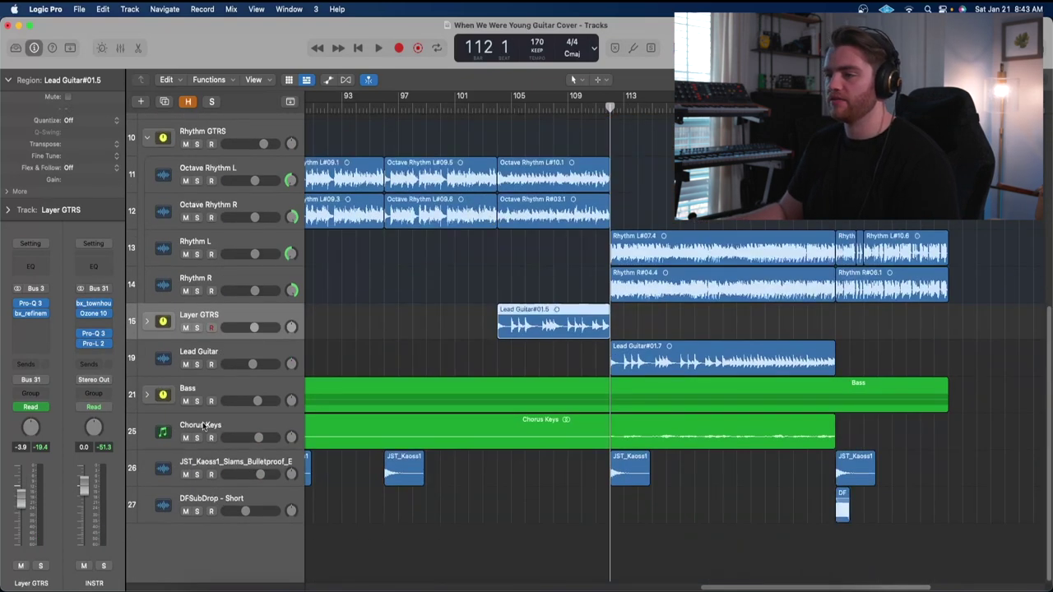
left_click(201, 428)
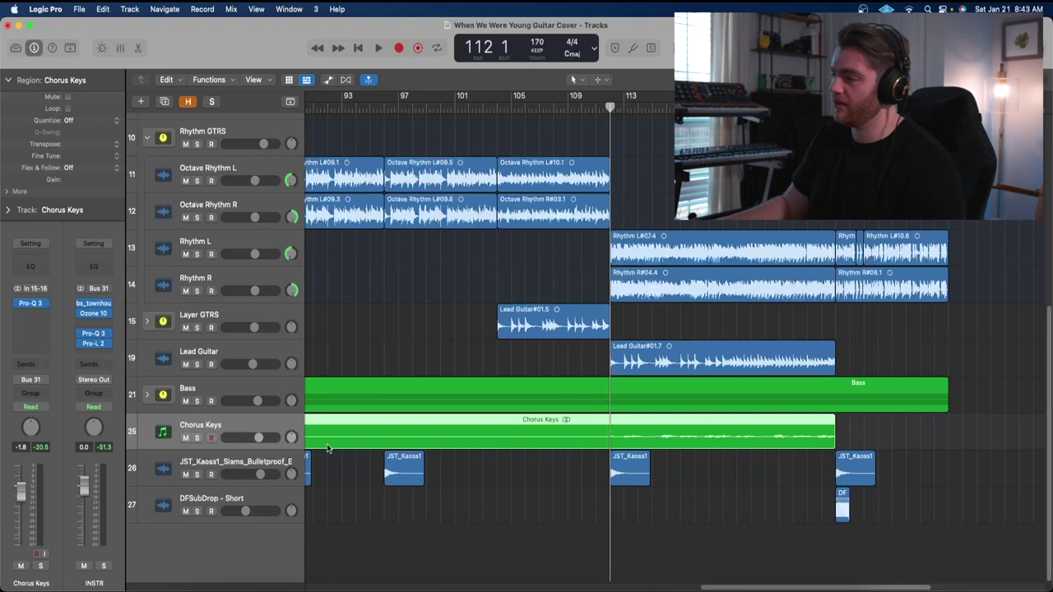
left_click(31, 304)
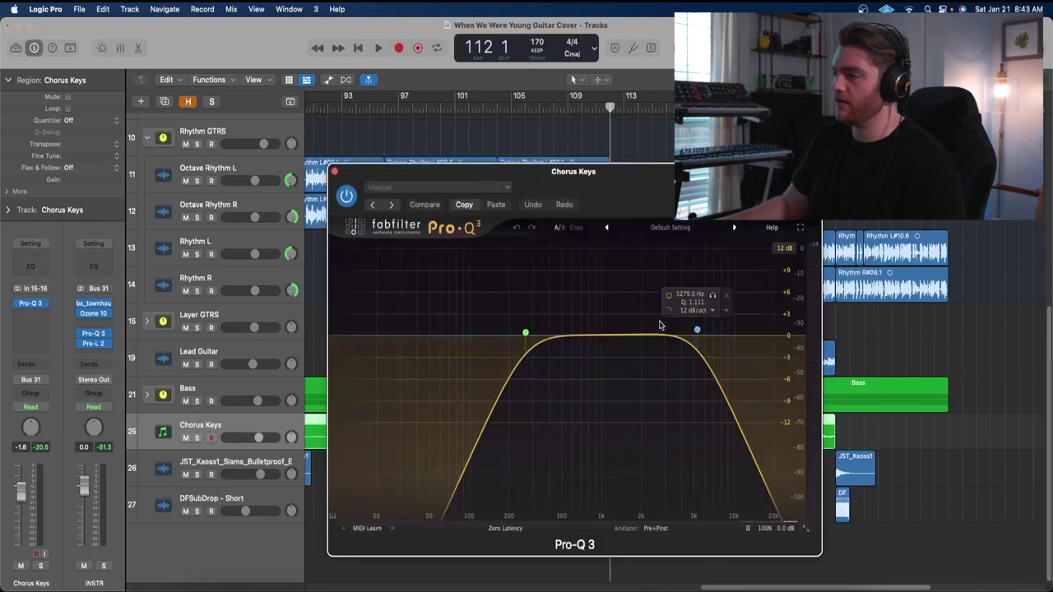
left_click(334, 171)
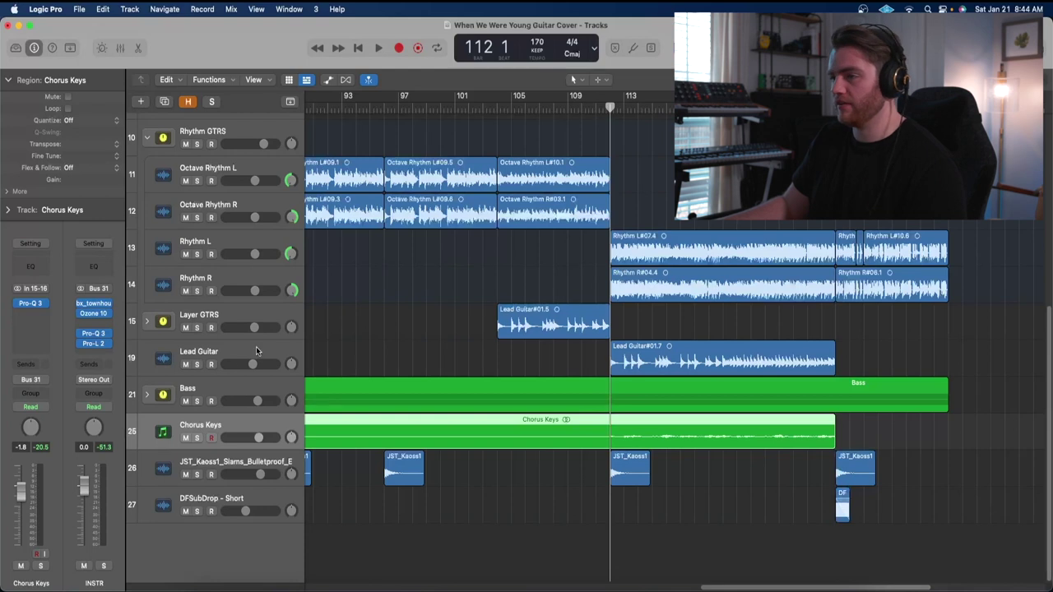
left_click(197, 365)
left_click(197, 438)
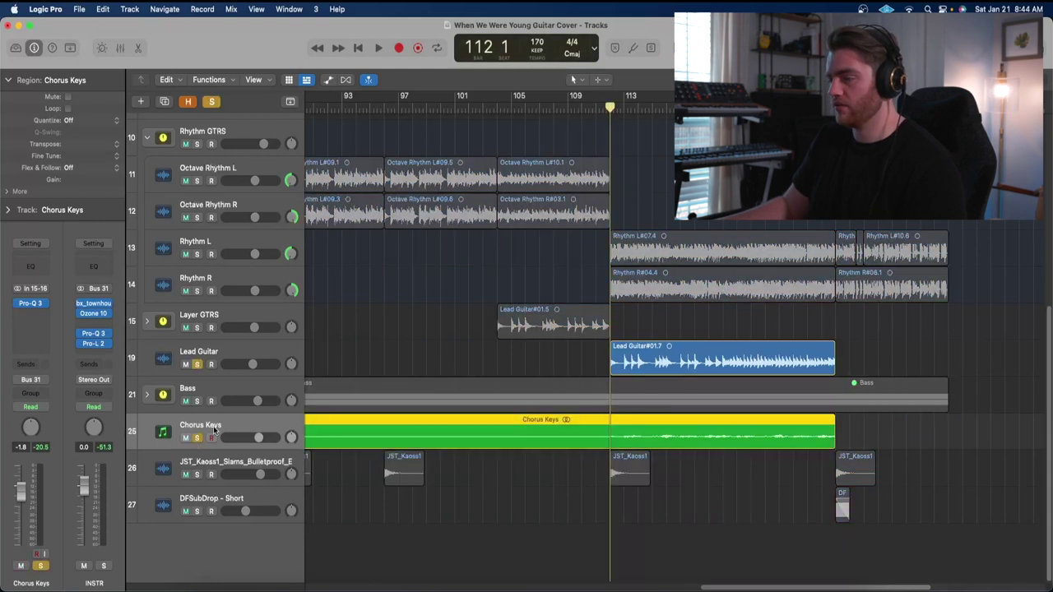
key("space")
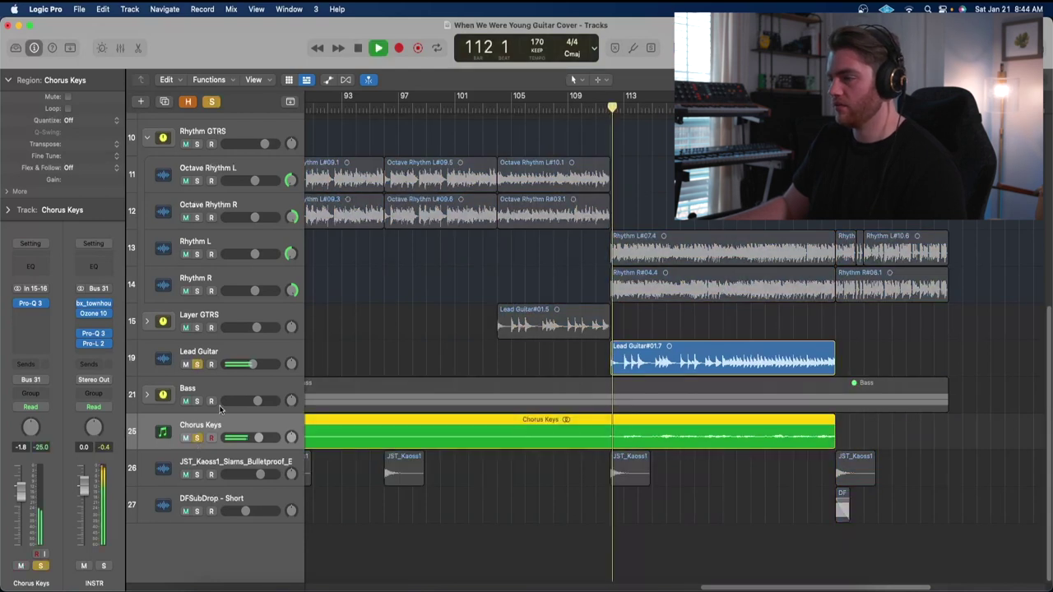
left_click(196, 364)
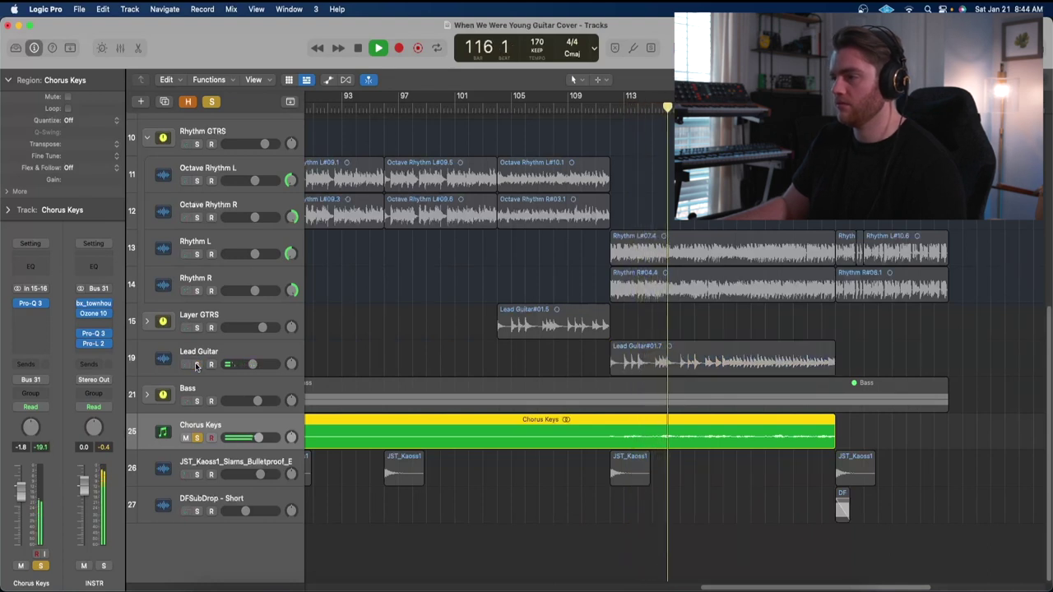
left_click(197, 364)
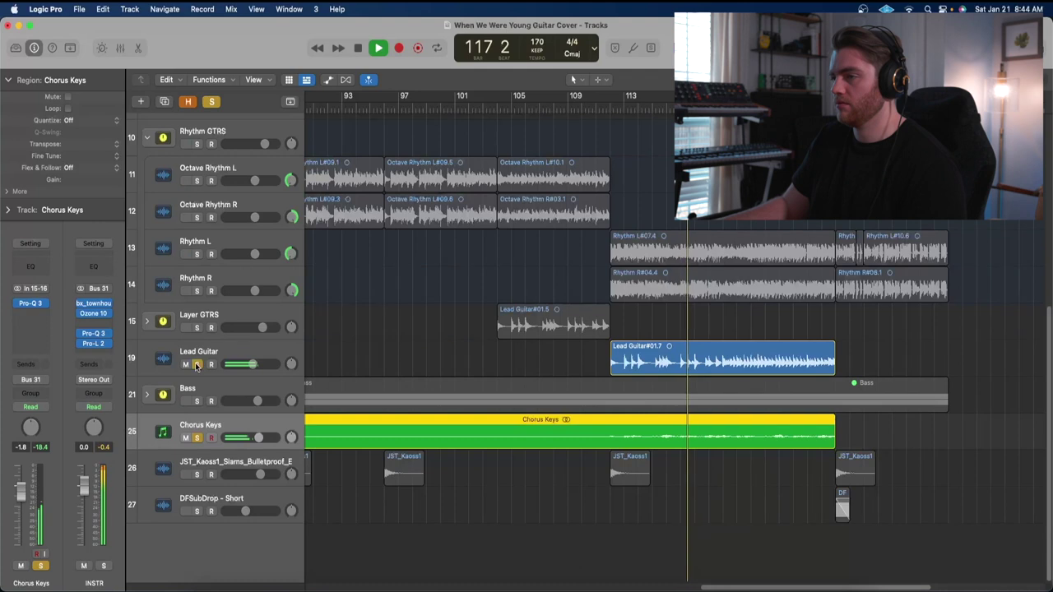
left_click(196, 364)
key("space")
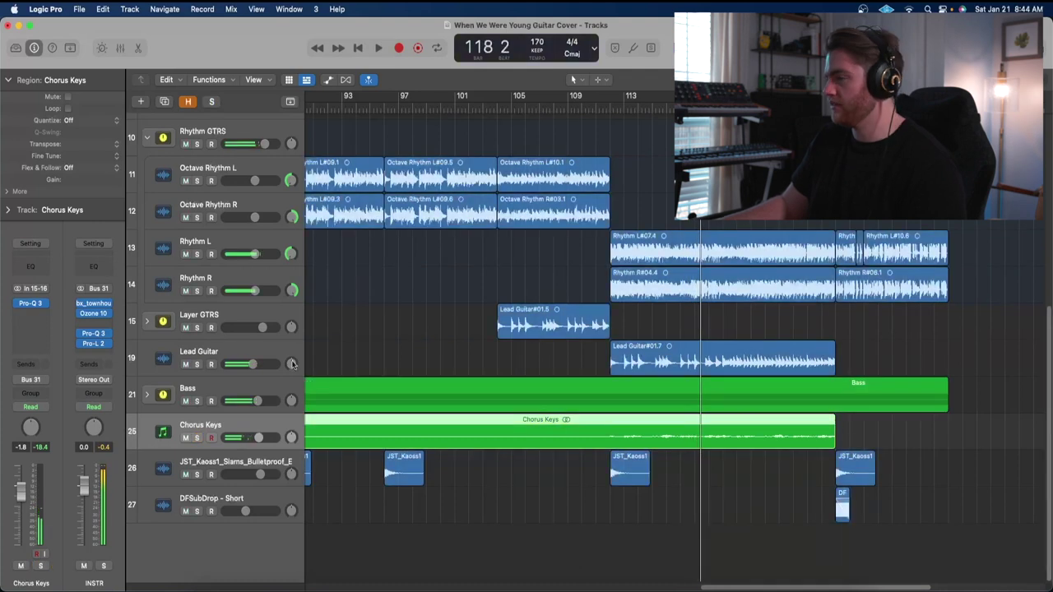
Step: Return the playhead to bar 88, select JST_Kaoss1, and solo then unsolo it
scroll(481, 446, "left", 5)
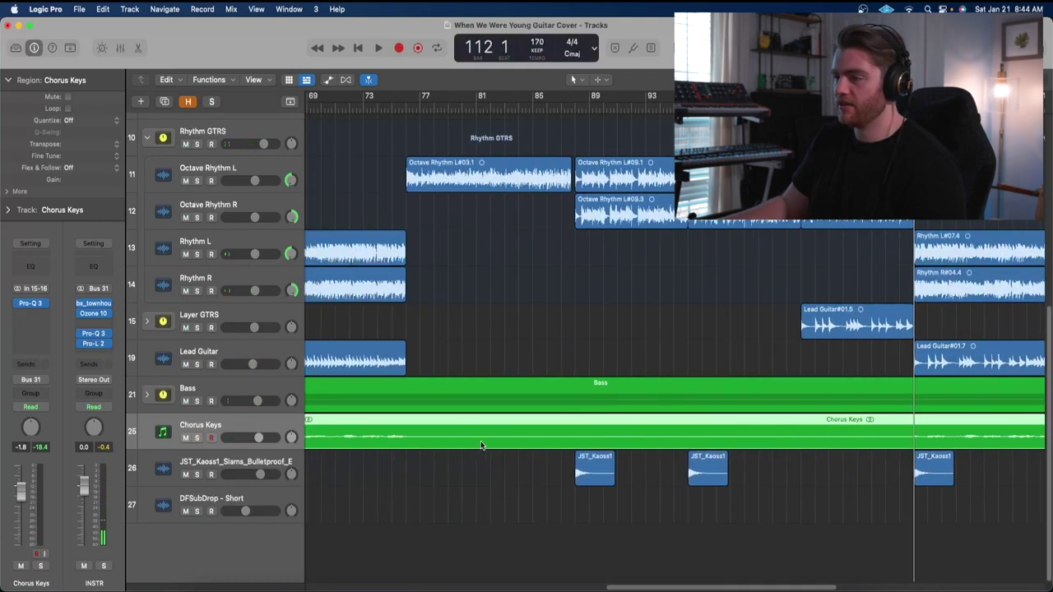
left_click(574, 108)
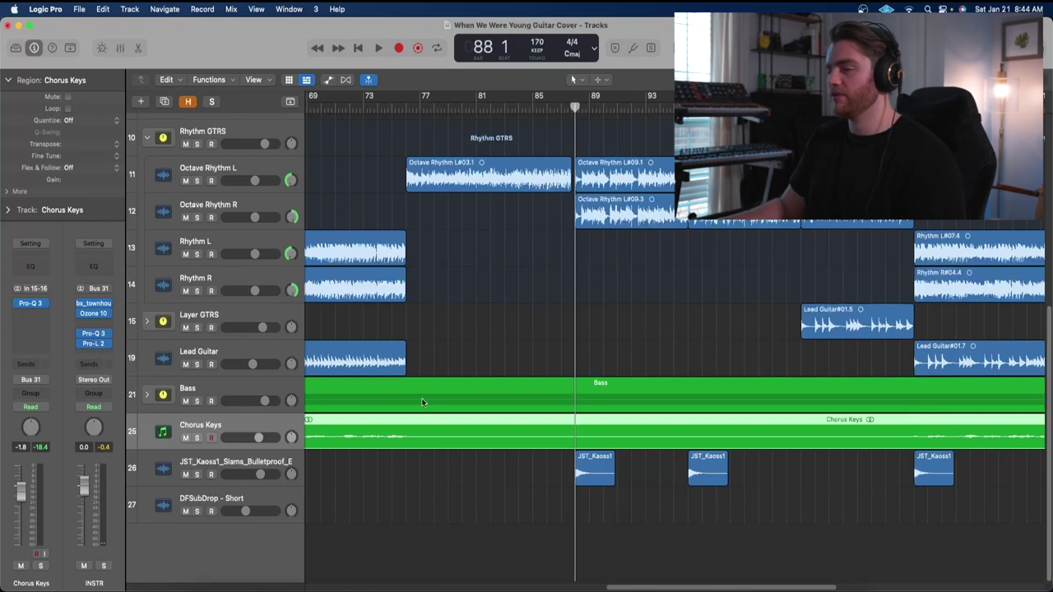
left_click(203, 469)
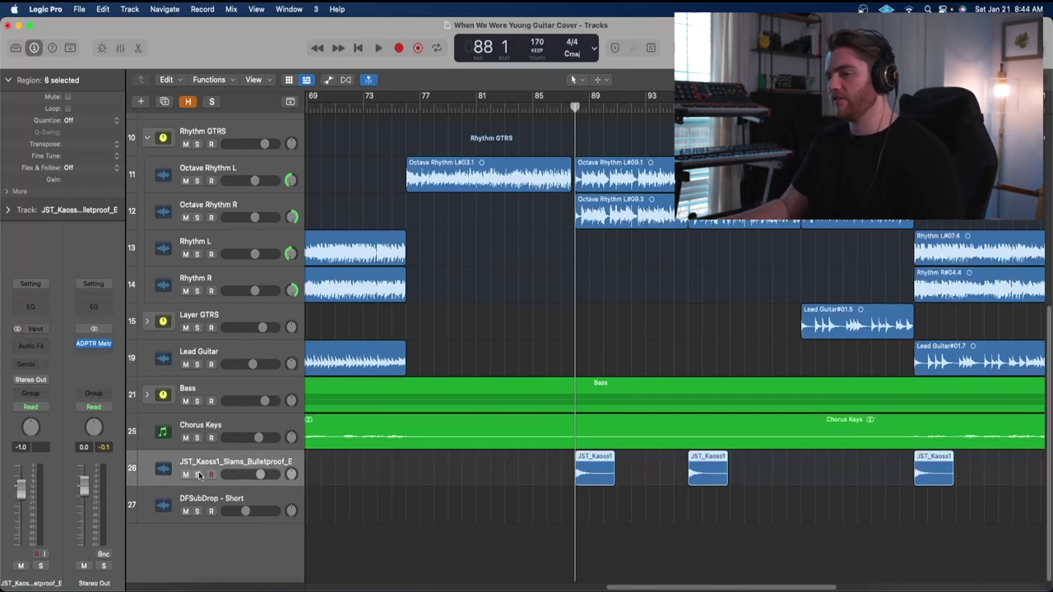
left_click(198, 474)
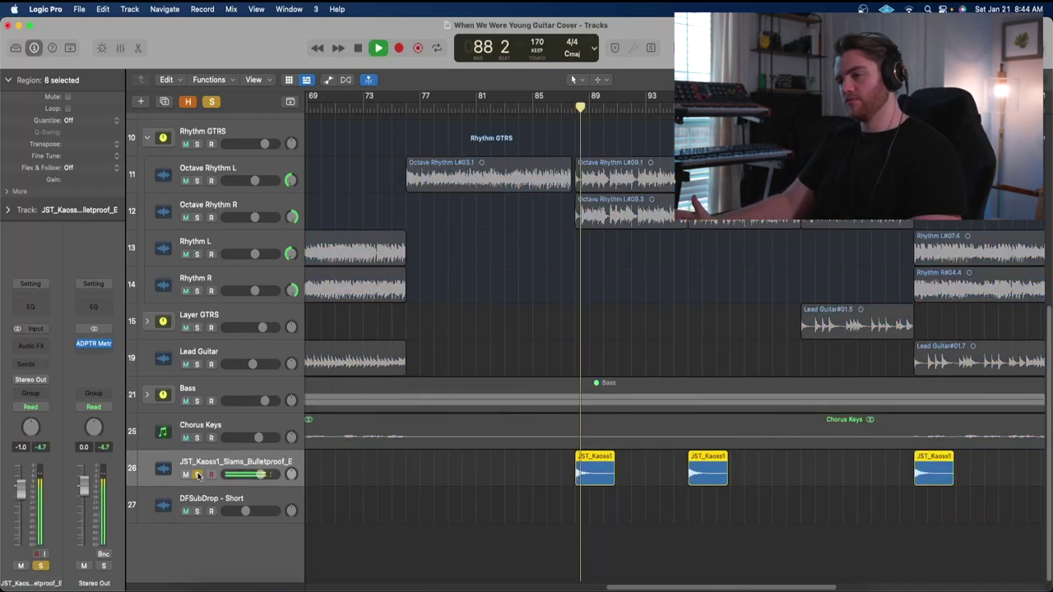
left_click(198, 474)
Step: Toggle the JST_Kaoss1 track's arm button and scroll around the arrangement
left_click(209, 474)
scroll(465, 444, "right", 10)
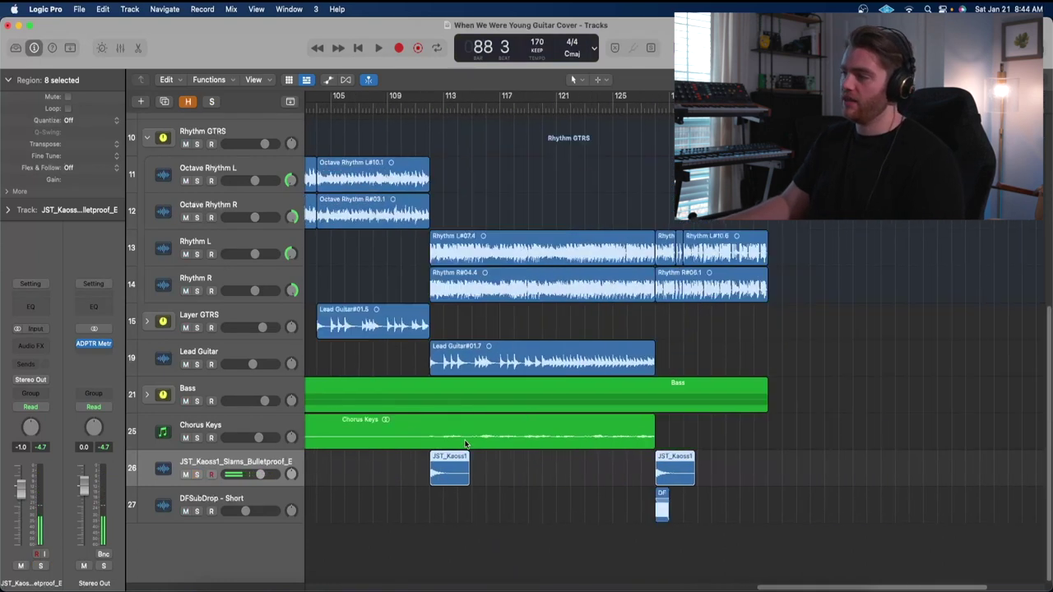
scroll(671, 250, "up", 5)
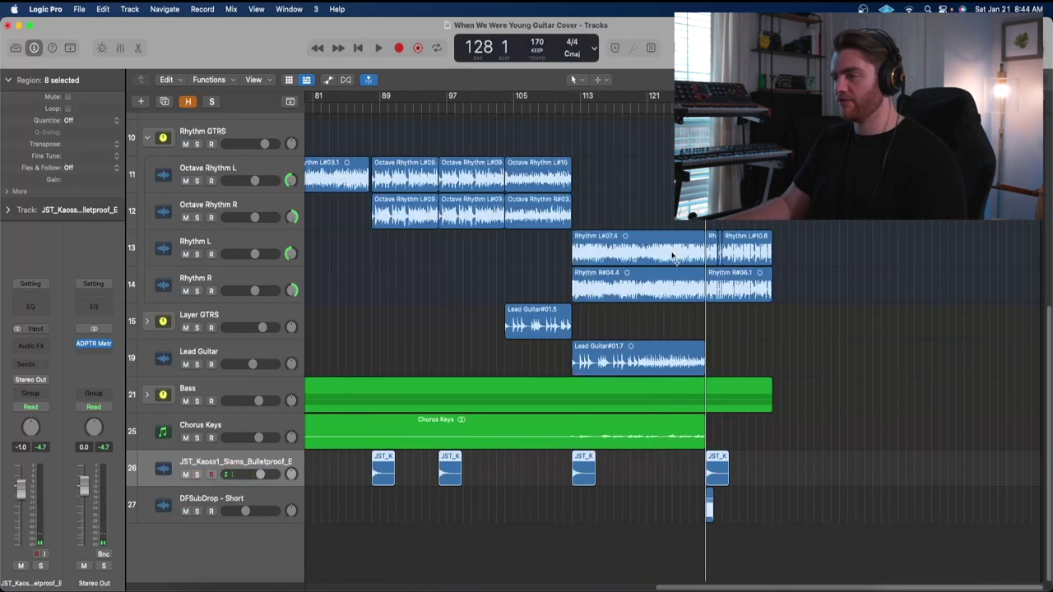
scroll(832, 234, "down", 5)
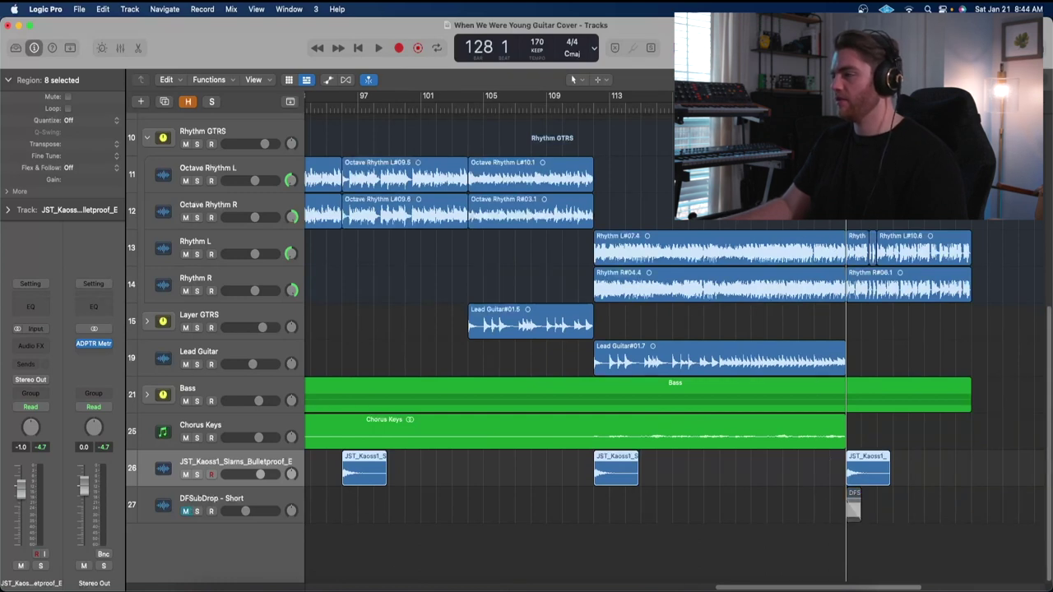
left_click(818, 95)
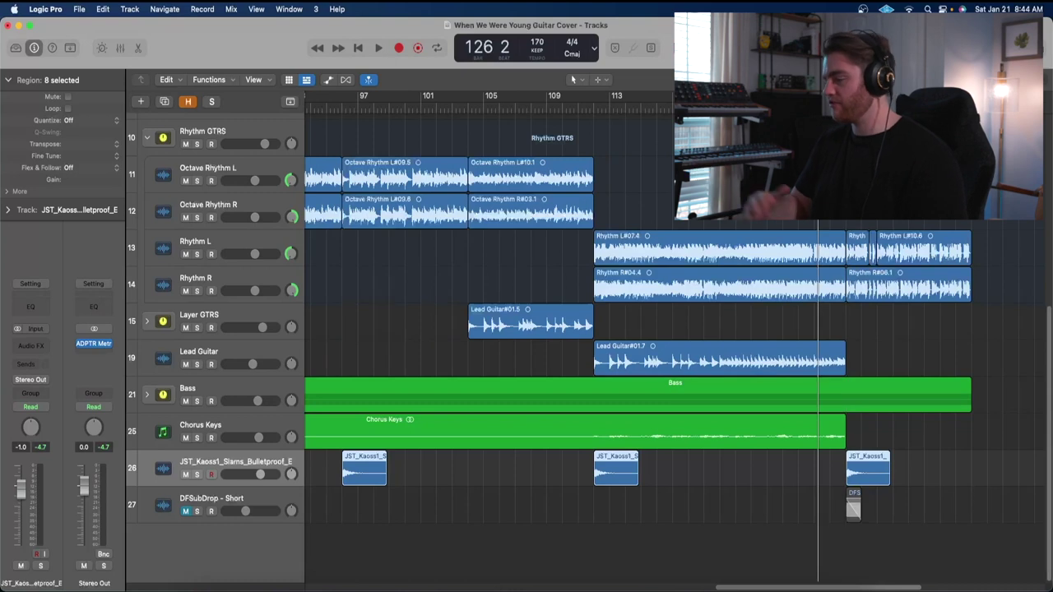
key("space")
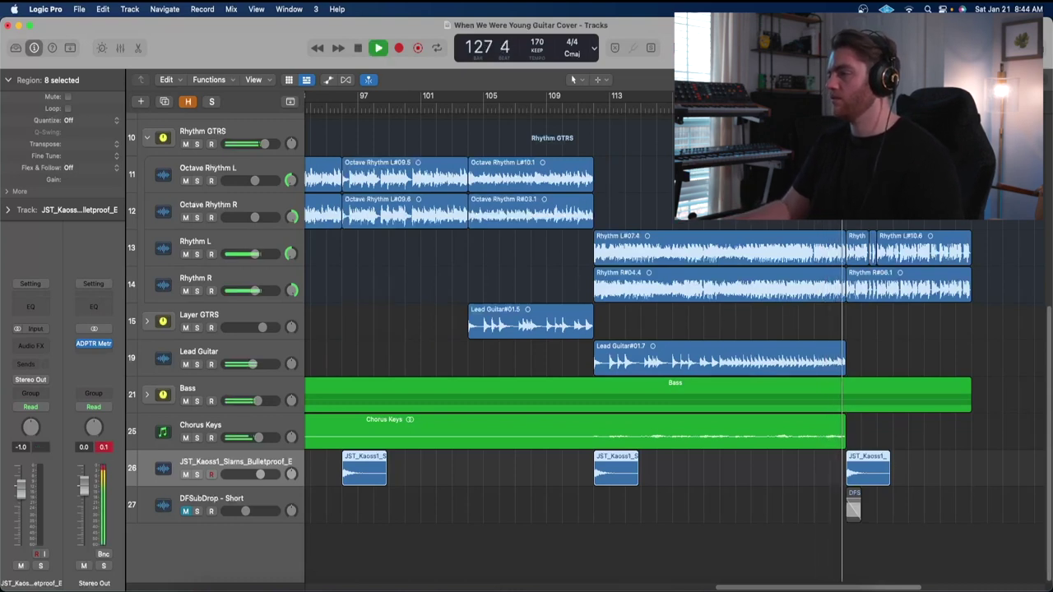
key("space")
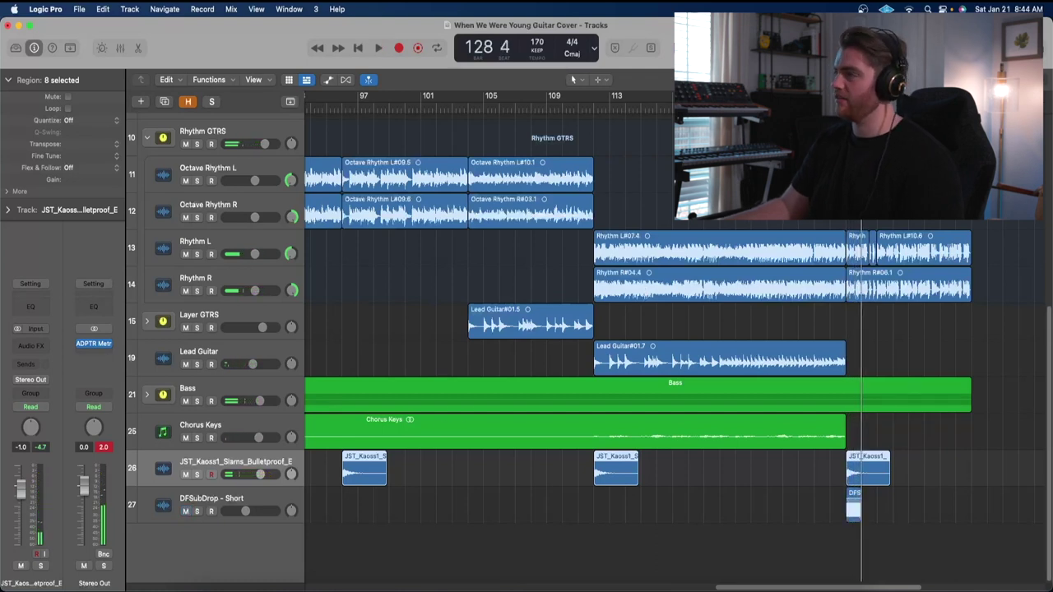
key("comma")
key("comma")
key("space")
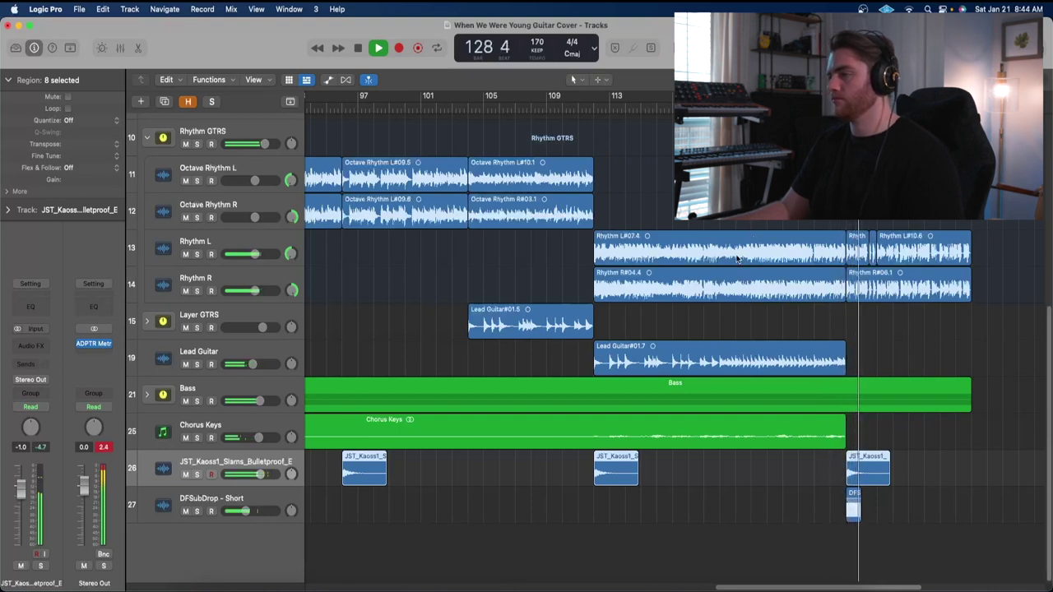
key("space")
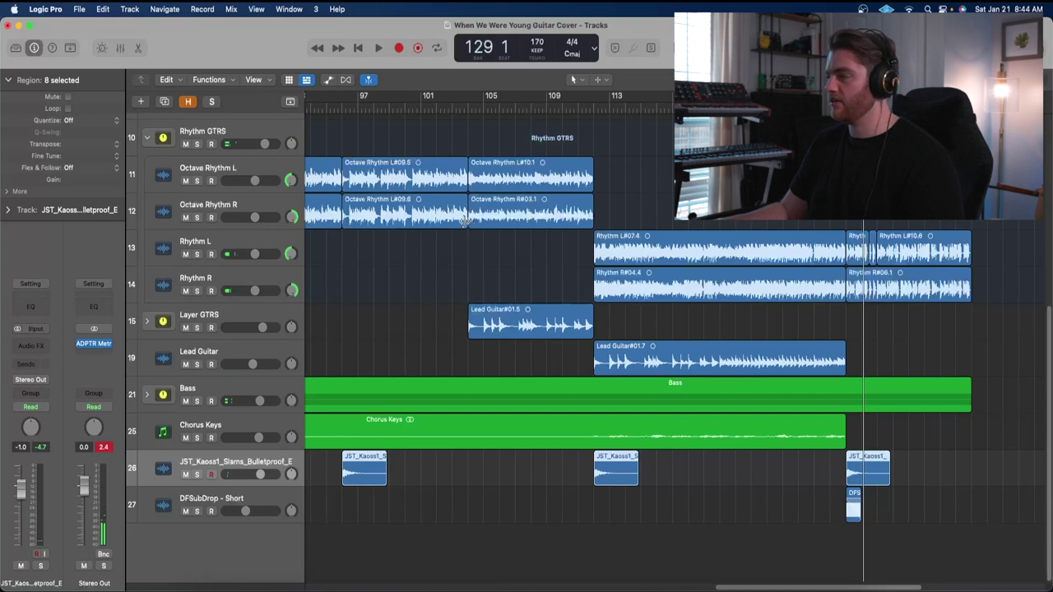
key("a")
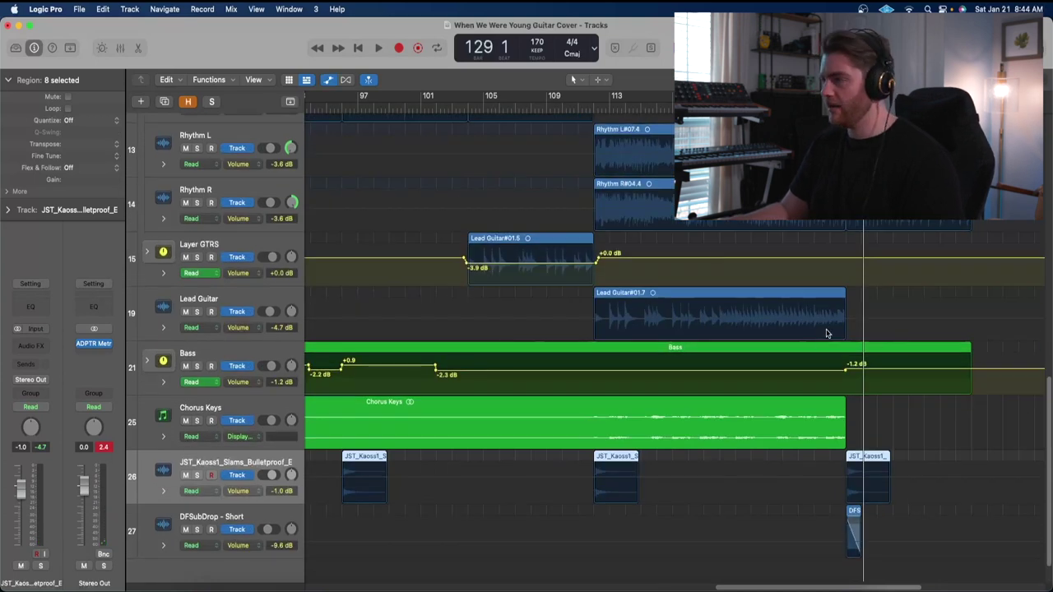
Step: Zoom in around the playhead and scroll up to the Rhythm GTRS volume automation
key("super+Right")
key("super+Right")
key("super+Right")
key("super+Right")
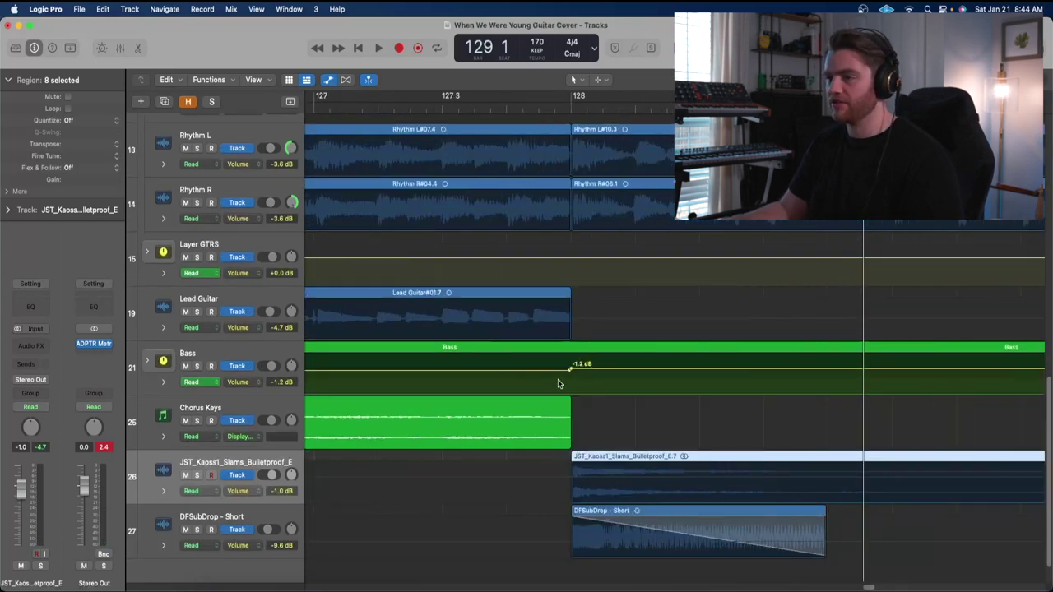
scroll(572, 375, "up", 12)
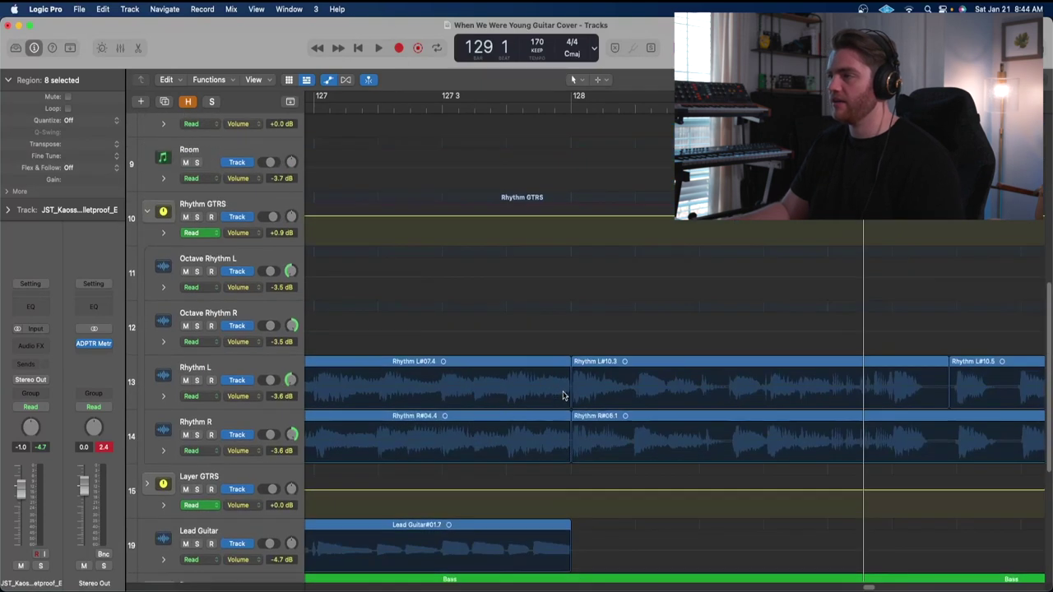
scroll(578, 358, "up", 4)
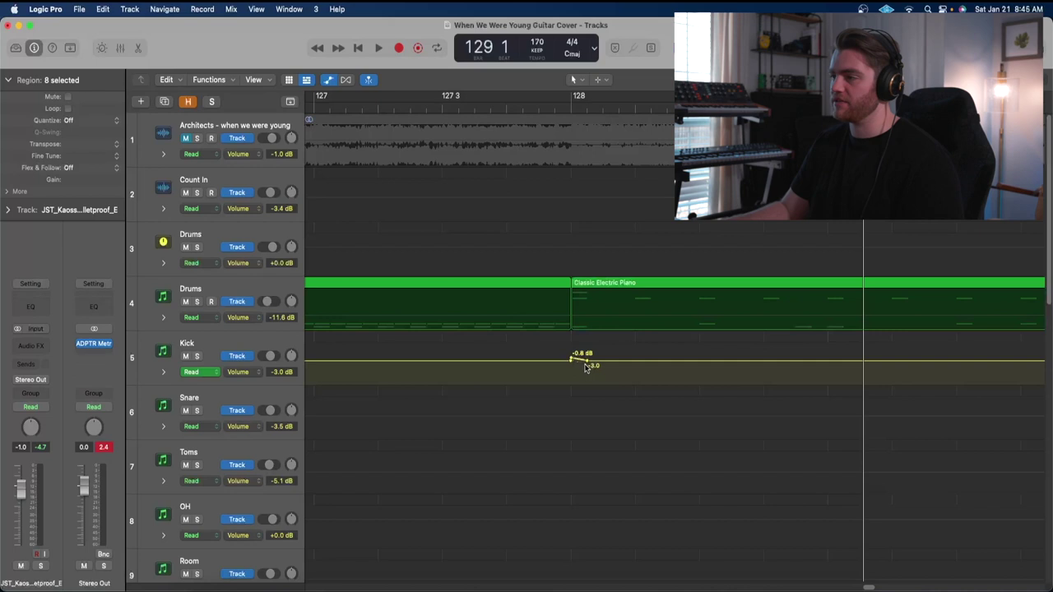
scroll(602, 311, "down", 10)
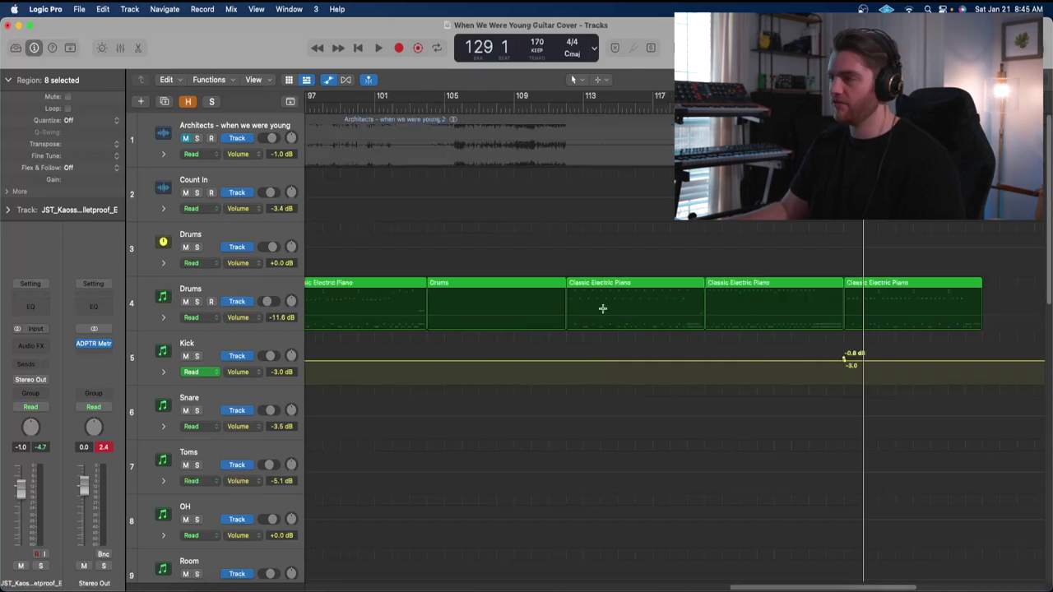
Step: Place the playhead near bar 78, solo the Bass track, and play
scroll(556, 302, "down", 8)
scroll(556, 303, "down", 1)
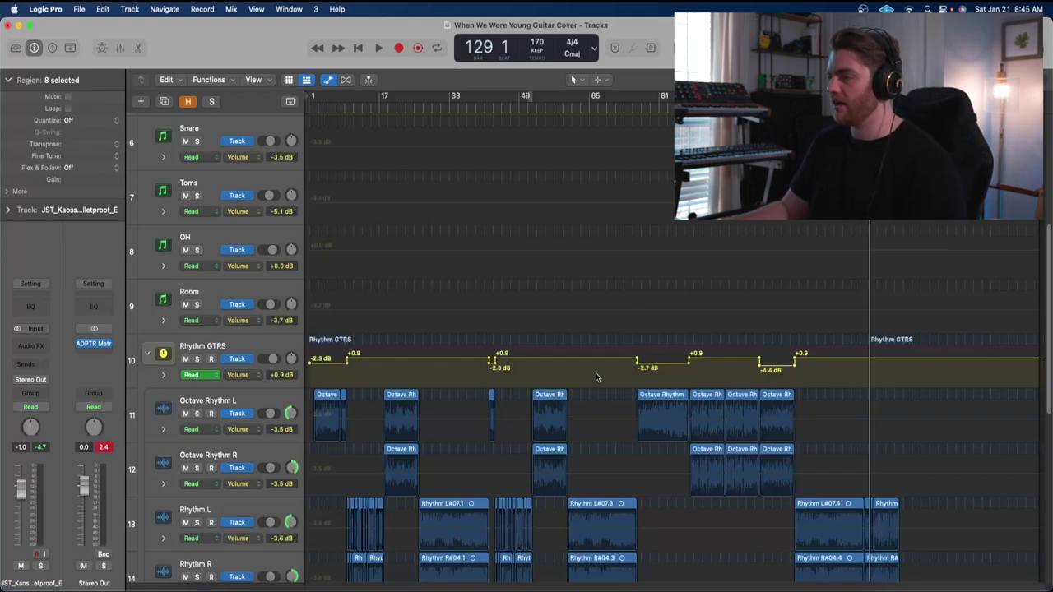
scroll(494, 364, "down", 8)
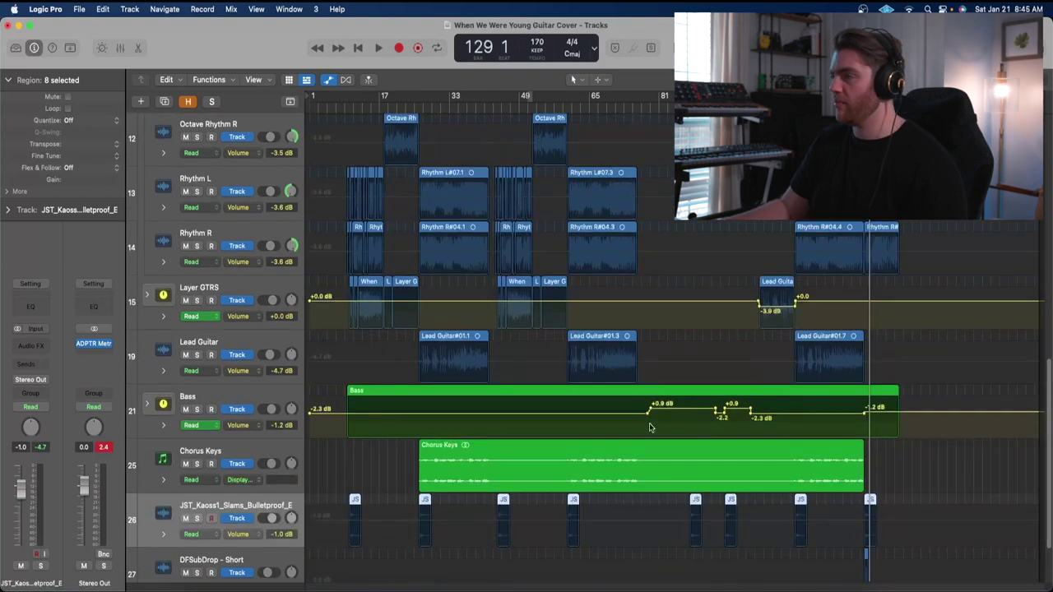
left_click_drag(634, 105, 645, 107)
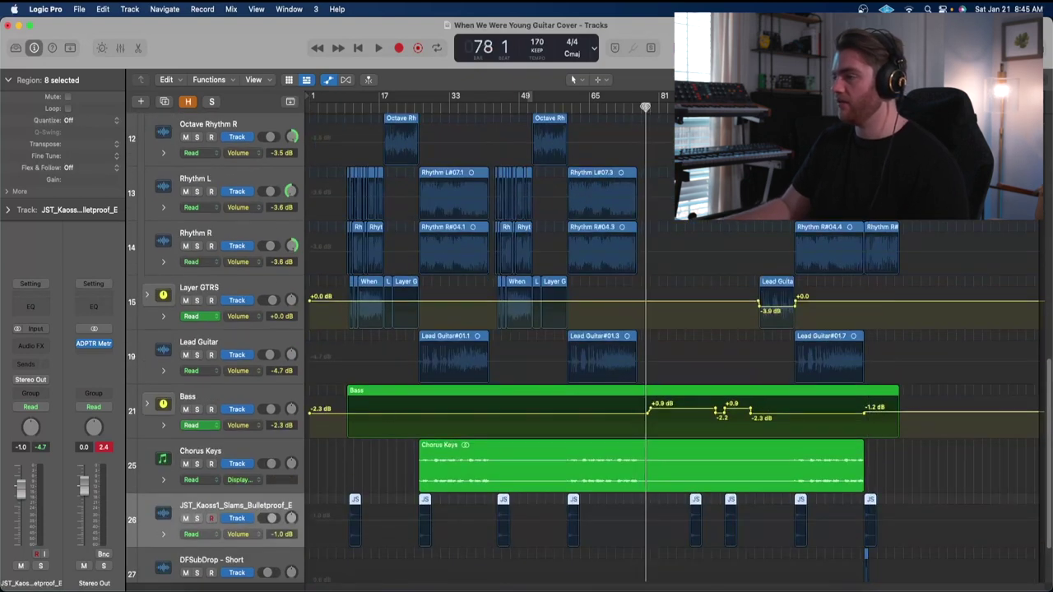
key("s")
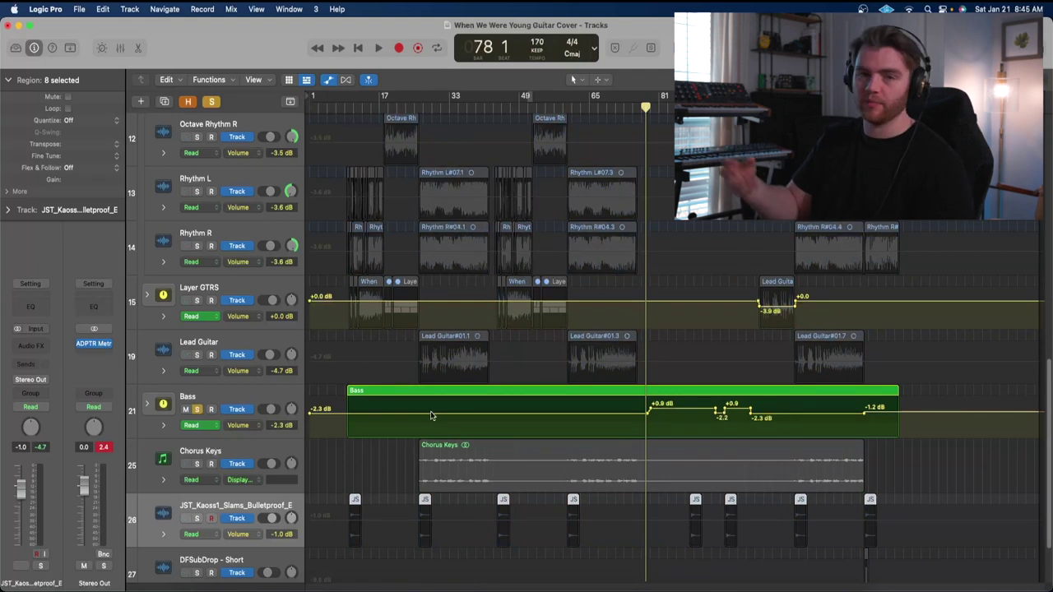
key("space")
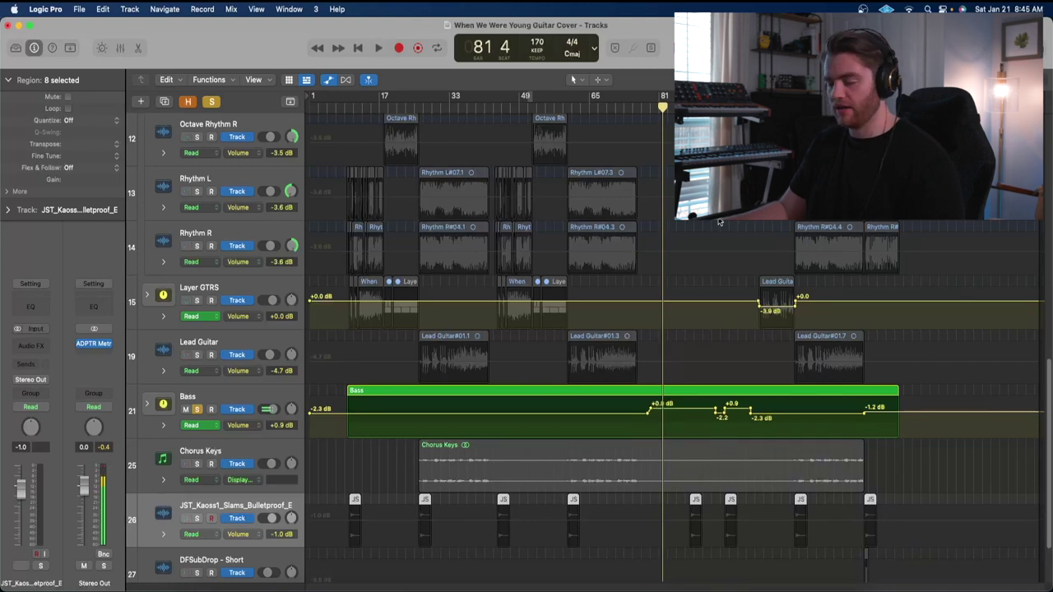
Step: Zoom in, play from around bar 93, stop, and hide the volume automation lanes
key("super+Right")
key("super+Right")
key("super+Right")
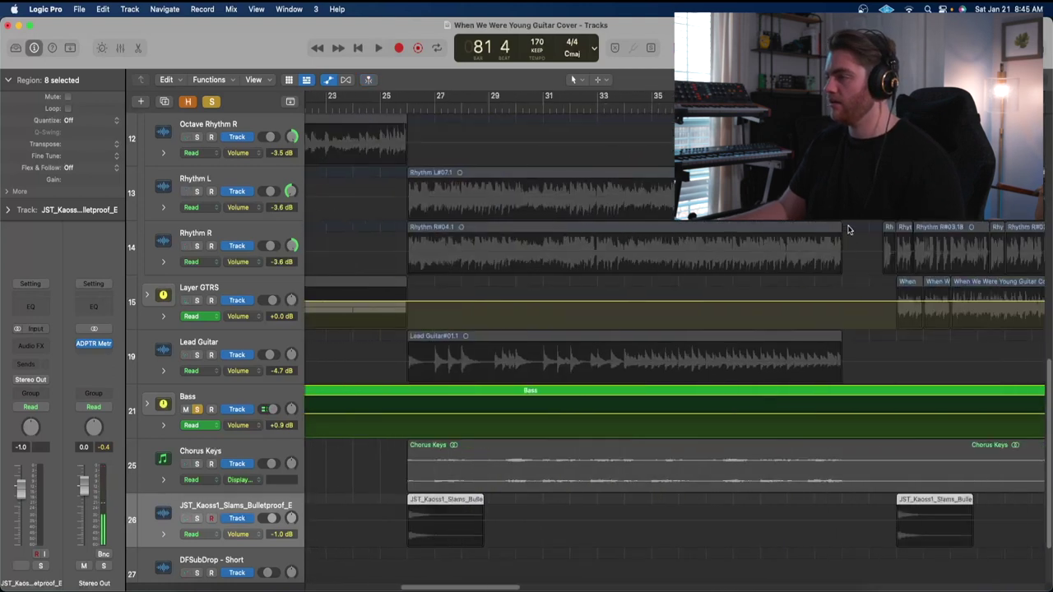
scroll(848, 229, "right", 15)
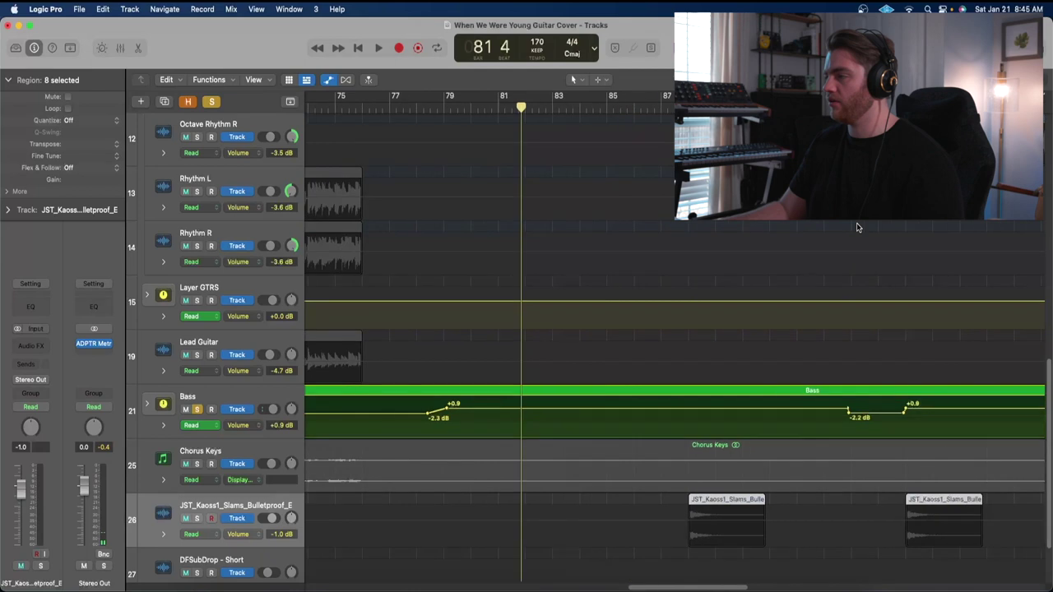
scroll(856, 227, "right", 2)
left_click_drag(781, 95, 775, 95)
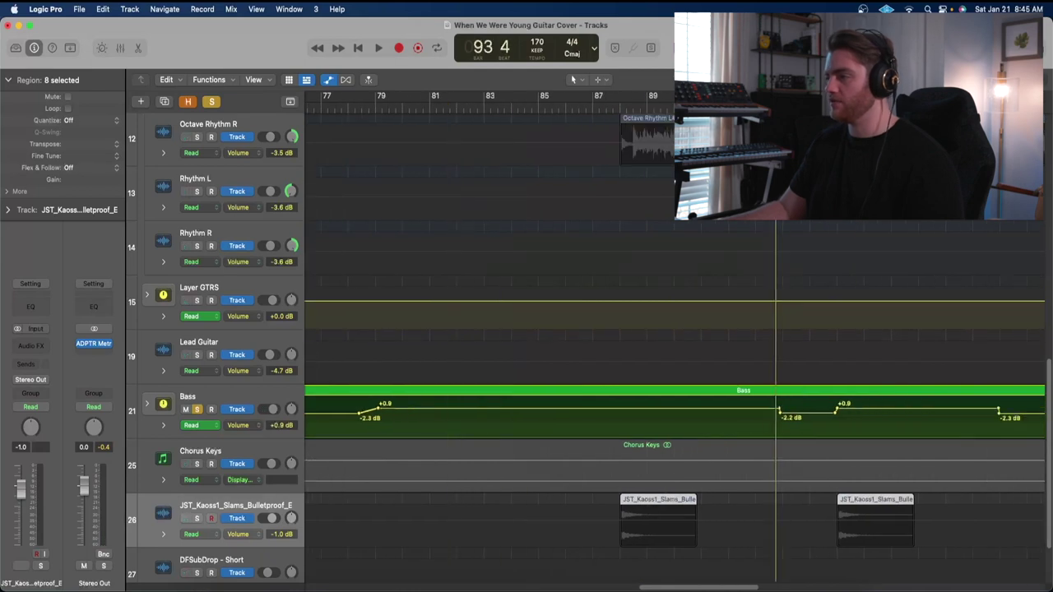
key("space")
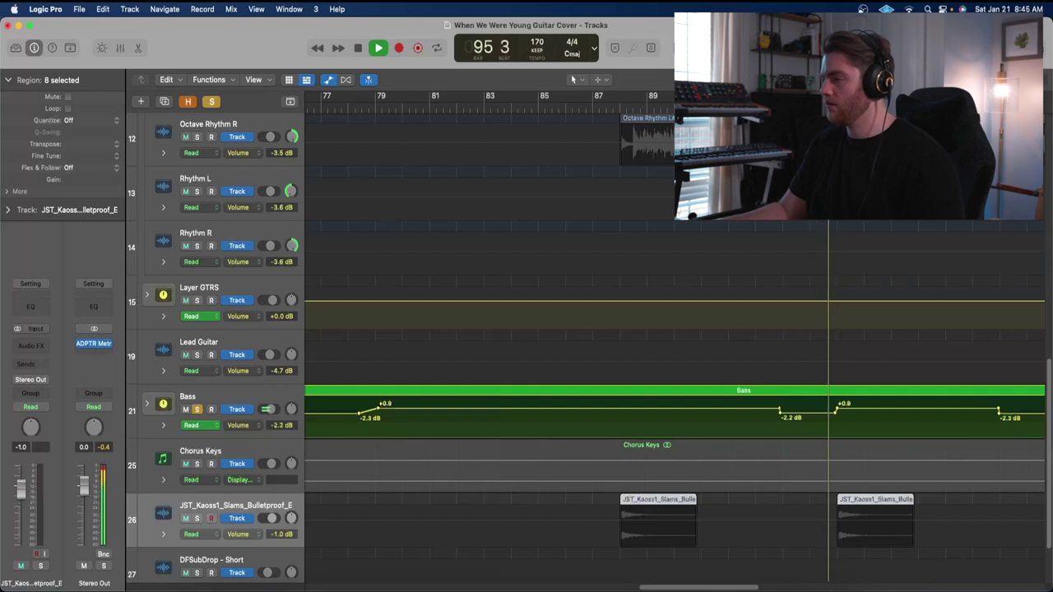
key("space")
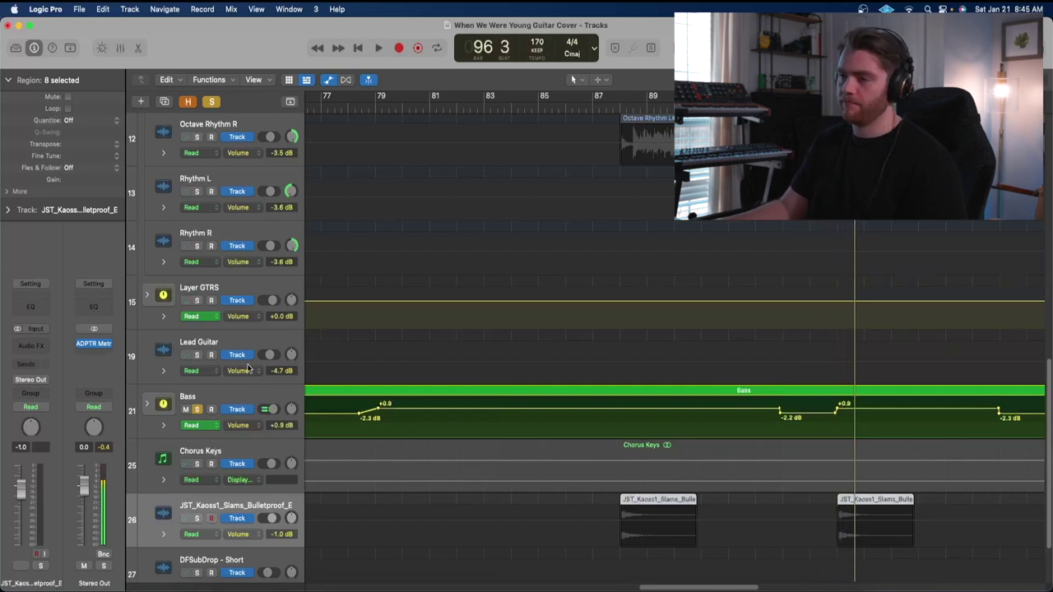
key("a")
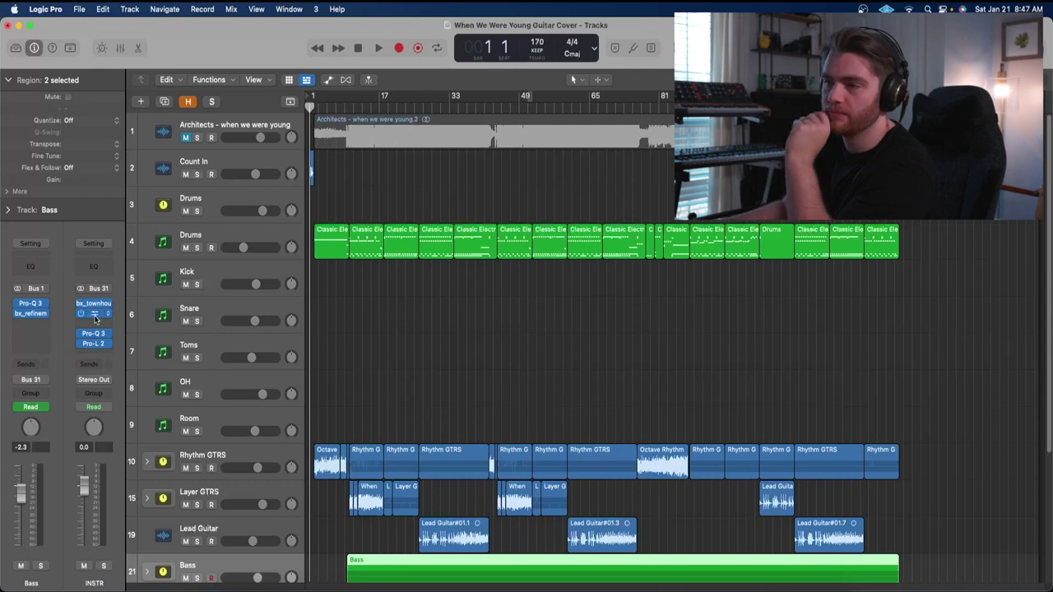
left_click(95, 317)
left_click_drag(637, 186, 607, 191)
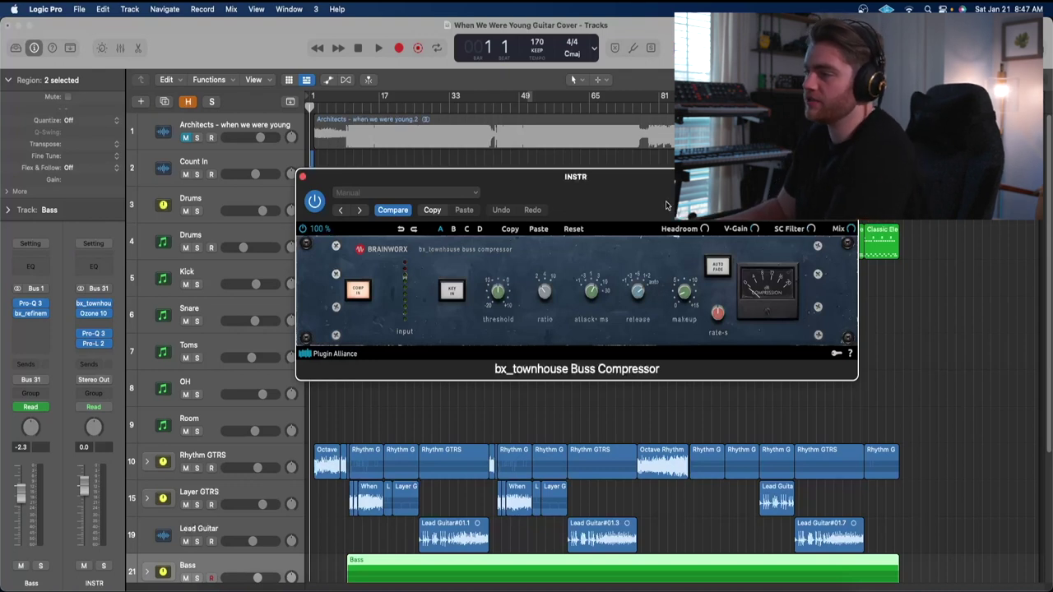
left_click_drag(666, 205, 643, 200)
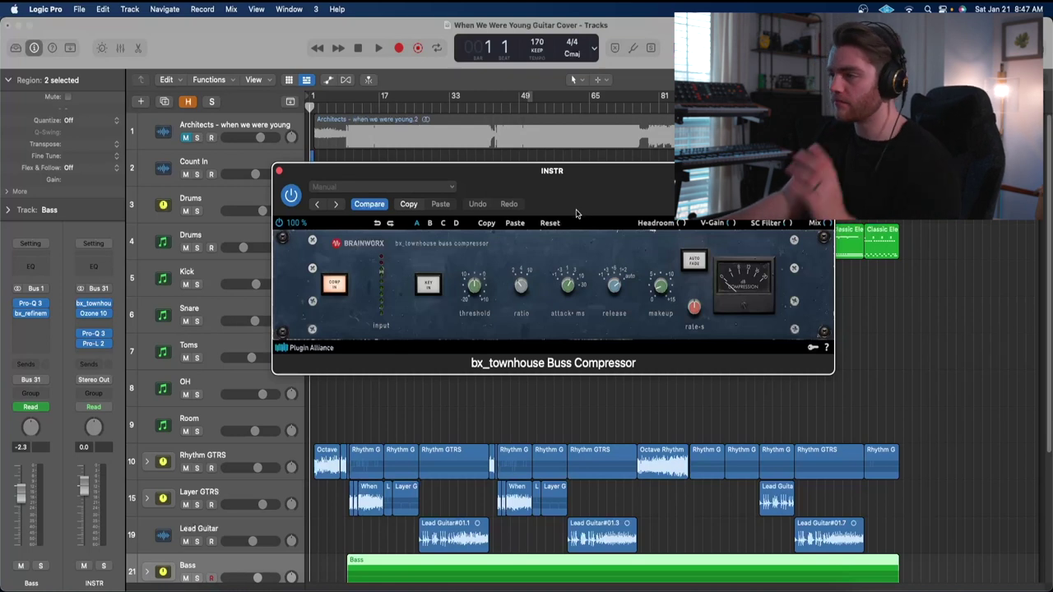
left_click_drag(580, 197, 555, 257)
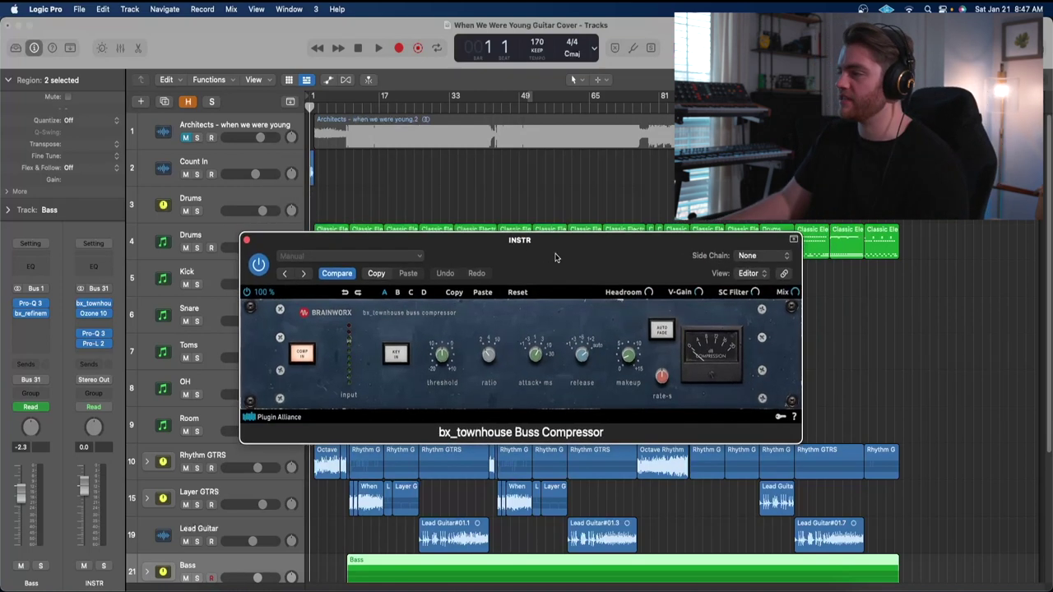
left_click(345, 106)
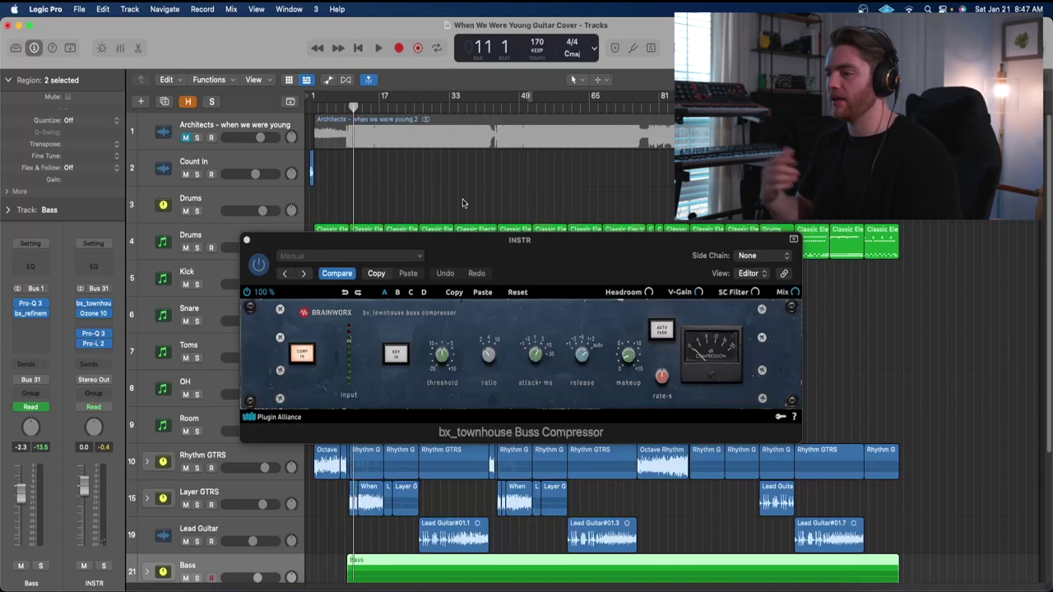
key("space")
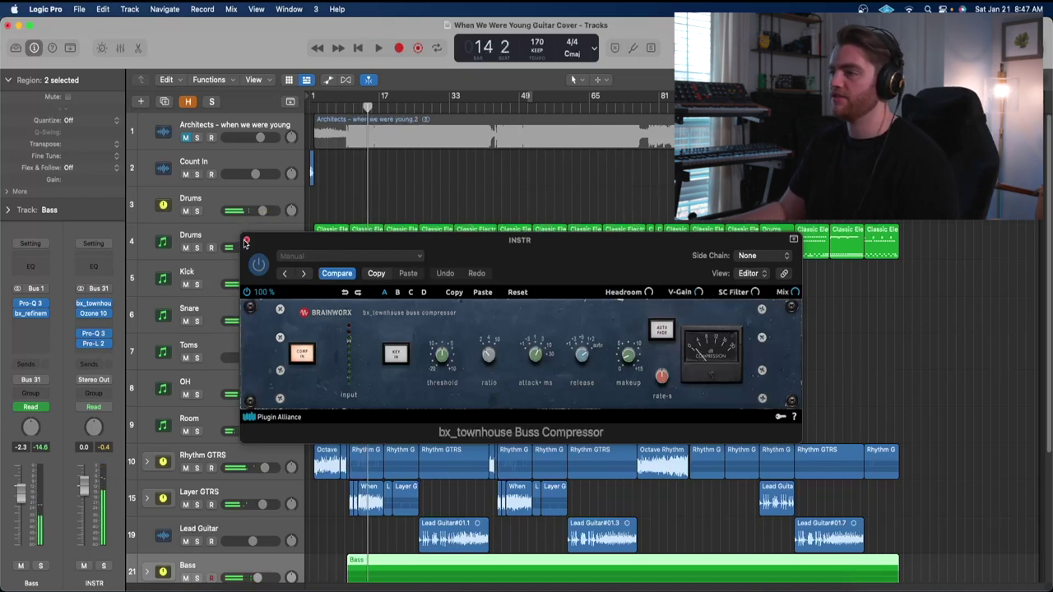
left_click(246, 239)
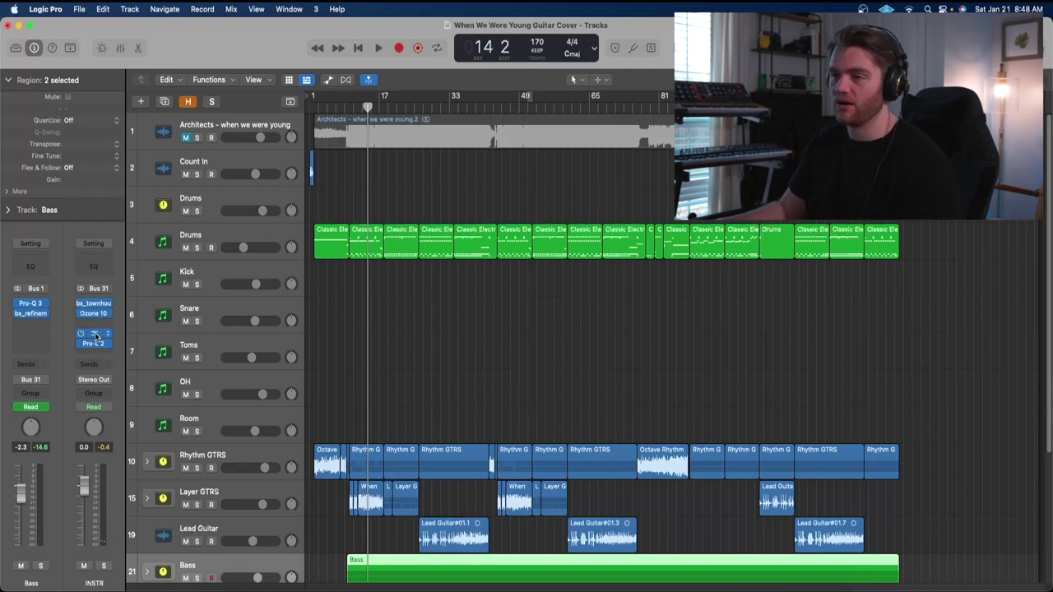
left_click(93, 334)
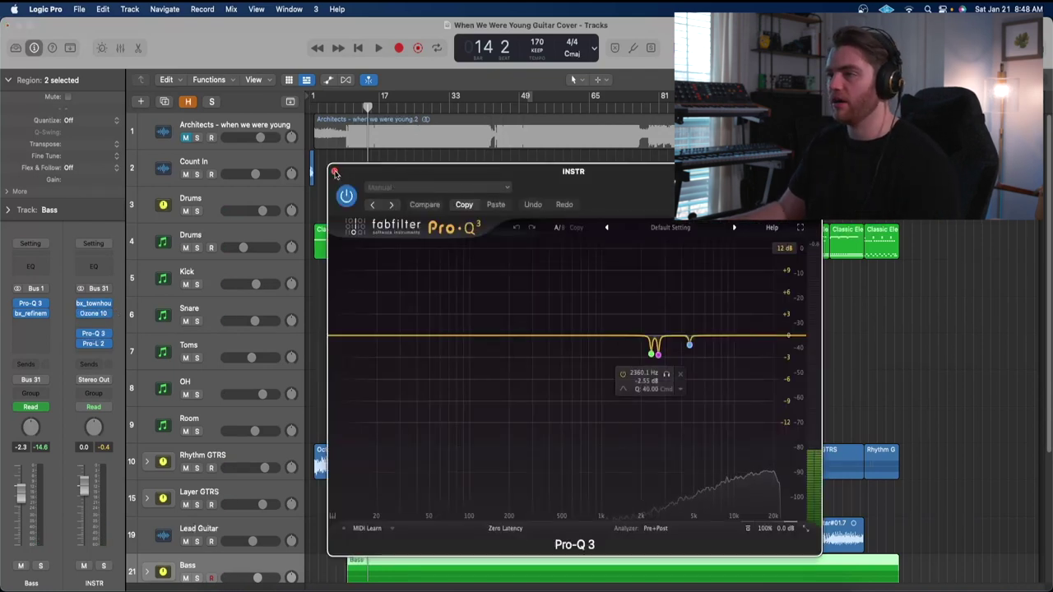
Step: Close Pro-Q 3 and open the INSTR bus's Ozone 10, then stop playback
left_click(335, 172)
left_click(95, 314)
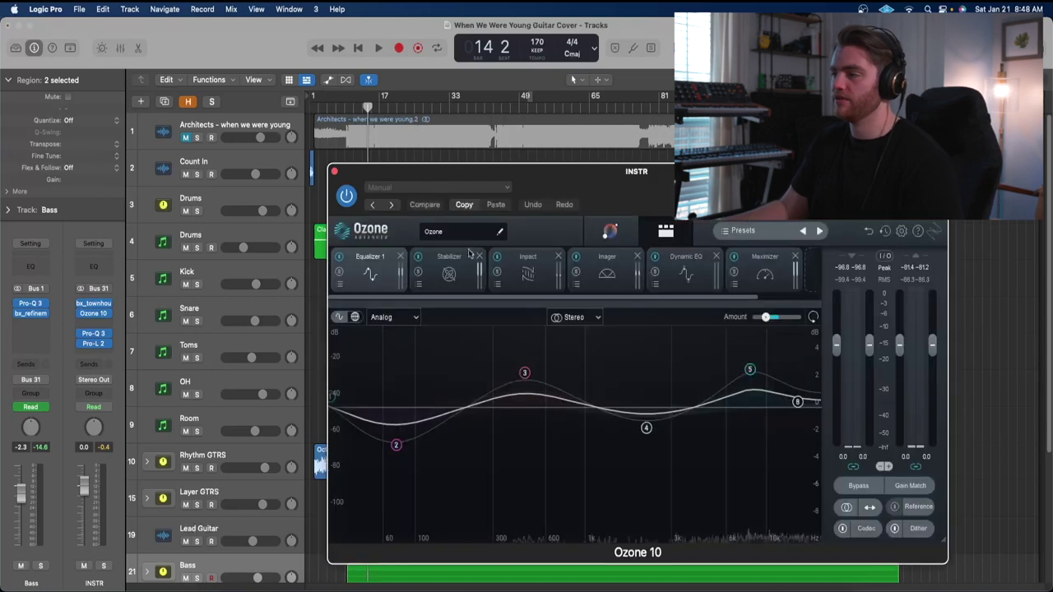
left_click_drag(671, 190, 567, 147)
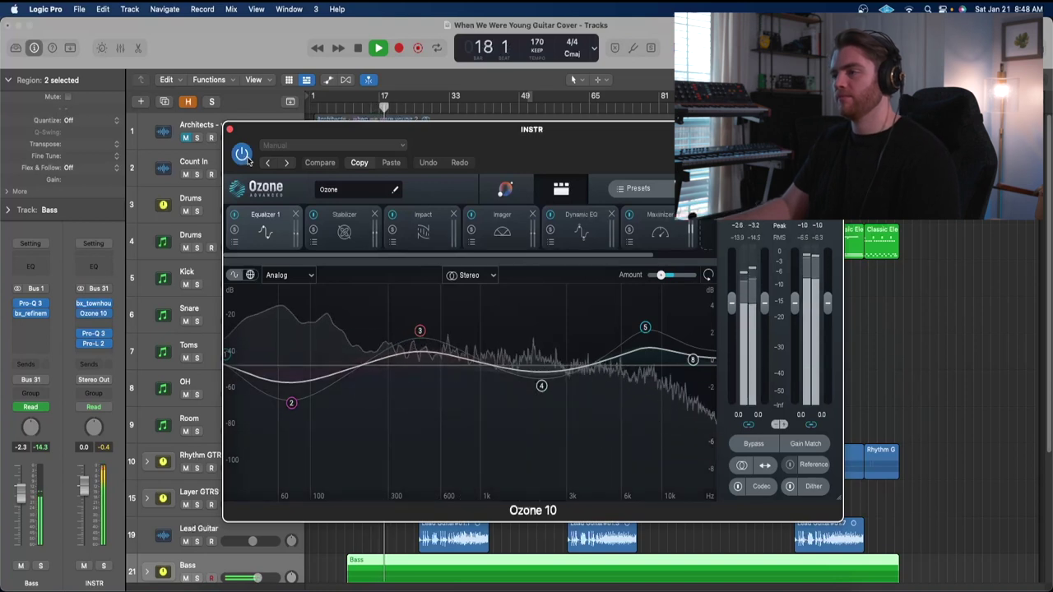
key("space")
scroll(399, 235, "right", 3)
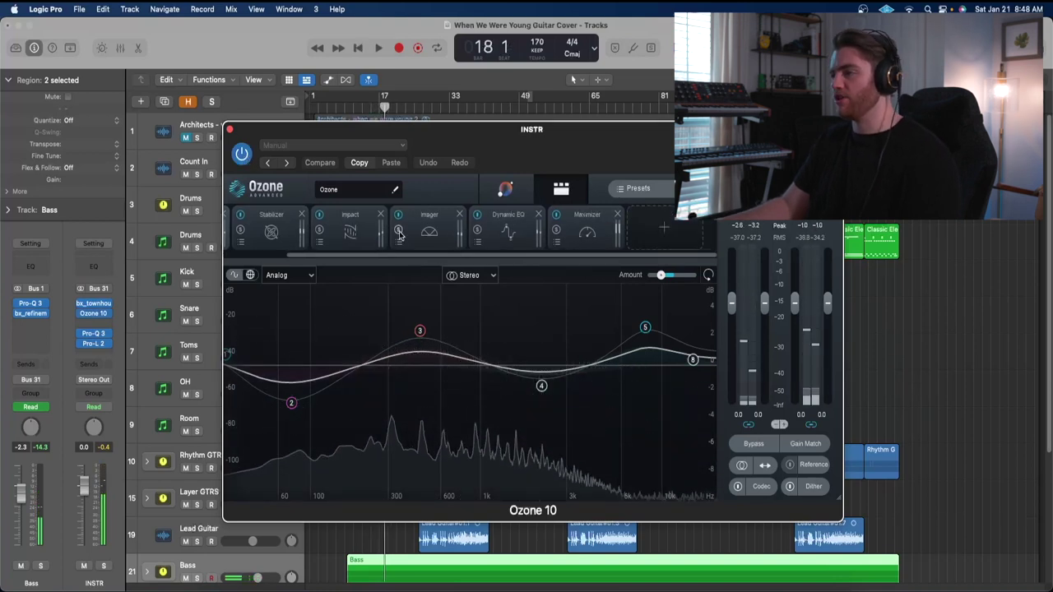
scroll(435, 233, "left", 3)
Step: Step through Dynamic EQ, Imager, Impact, Stabilizer, Equalizer 1, and finally Maximizer in Ozone
left_click(564, 229)
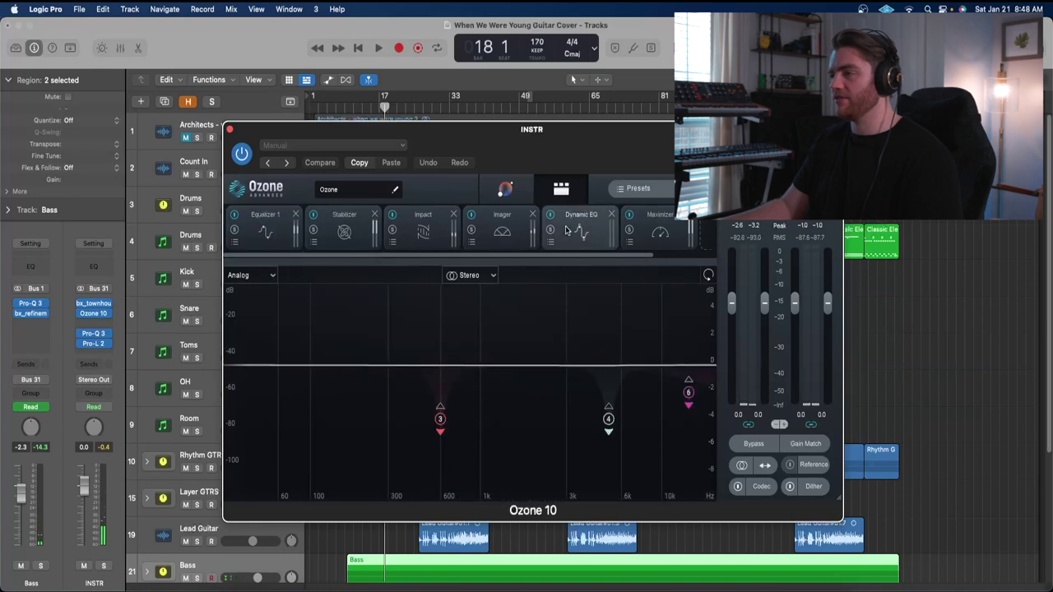
left_click(504, 227)
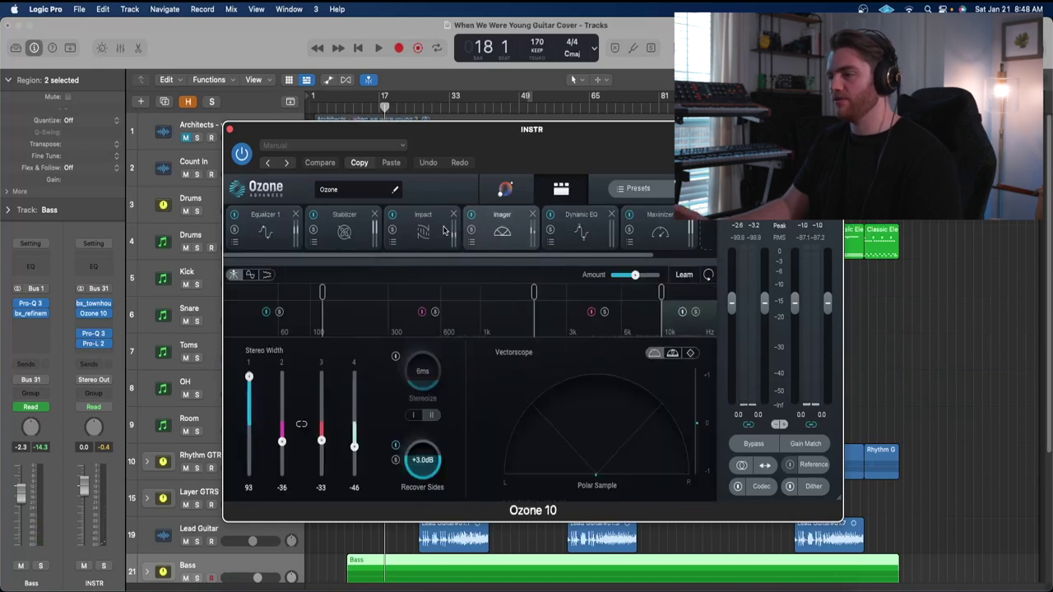
left_click(423, 230)
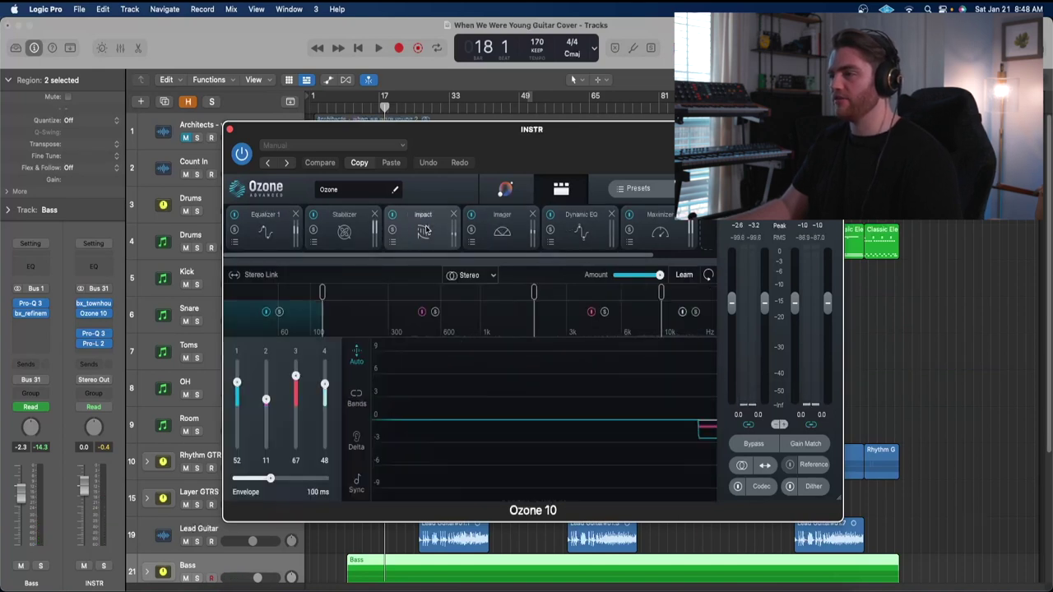
left_click(338, 233)
left_click(243, 231)
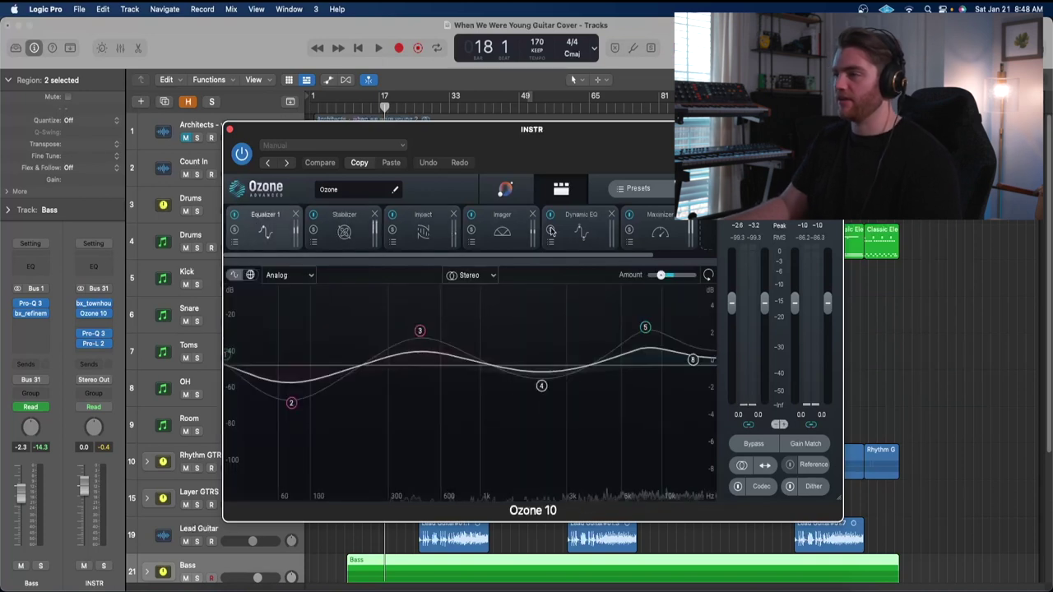
left_click(659, 234)
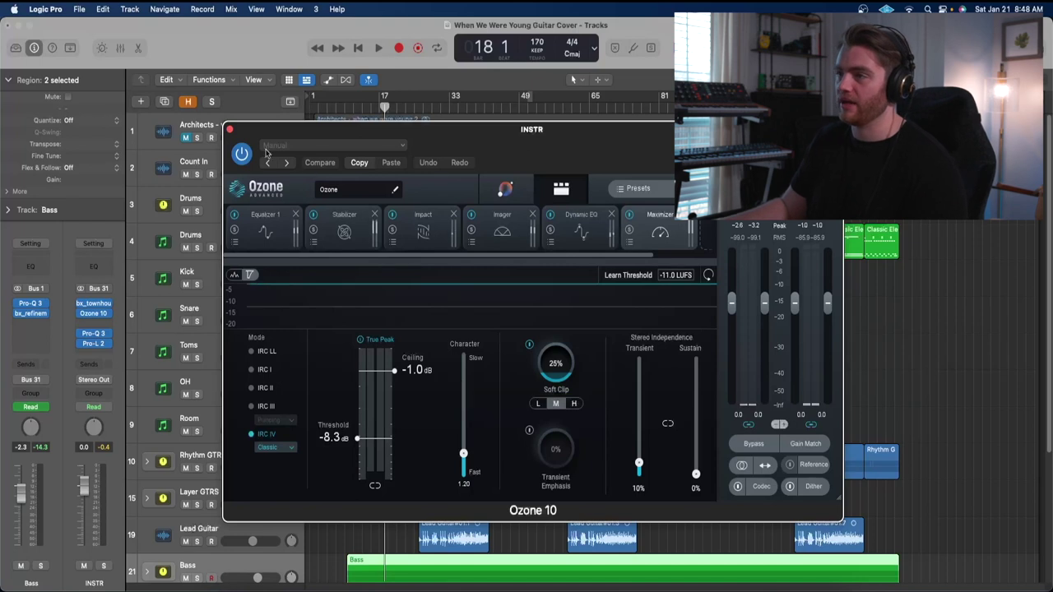
Step: Close Ozone 10, play, and solo the purple Pro-Q 3 notch while sweeping it to 2360.1 Hz
left_click(230, 132)
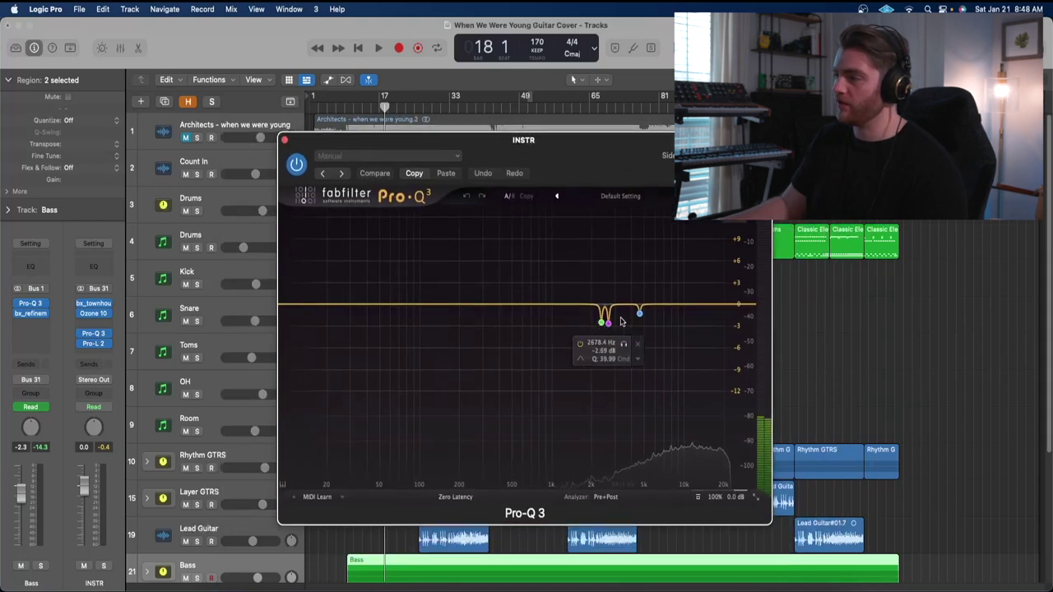
key("space")
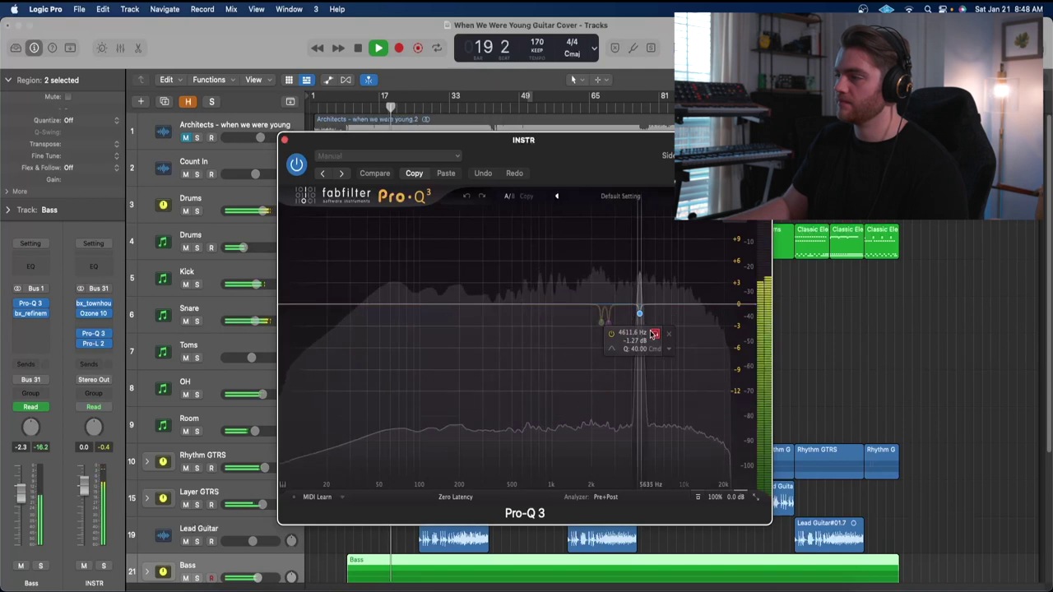
left_click(654, 333)
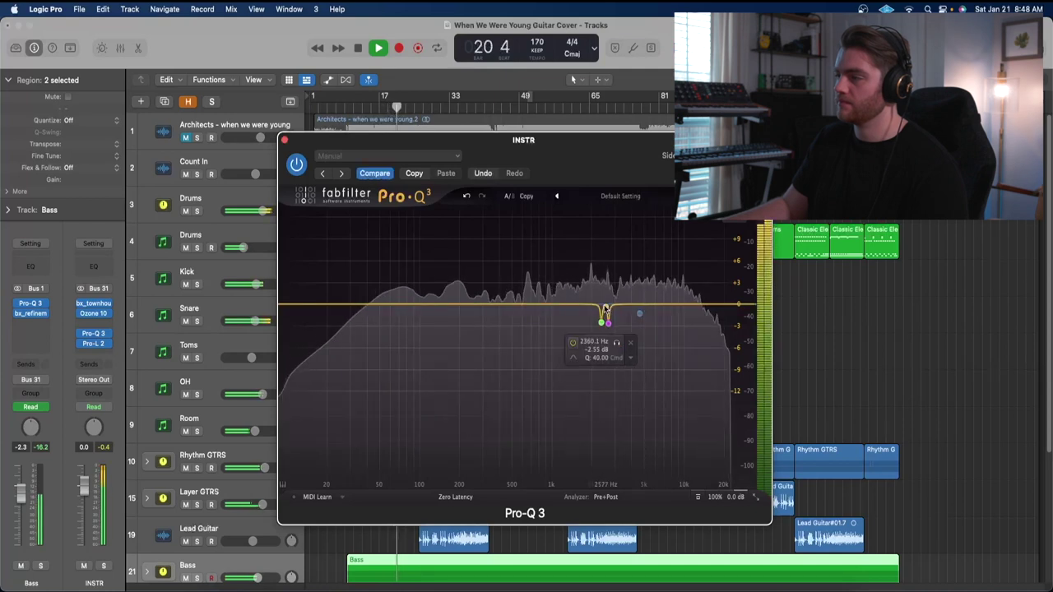
left_click(623, 345)
left_click_drag(622, 345, 616, 344)
left_click(616, 344)
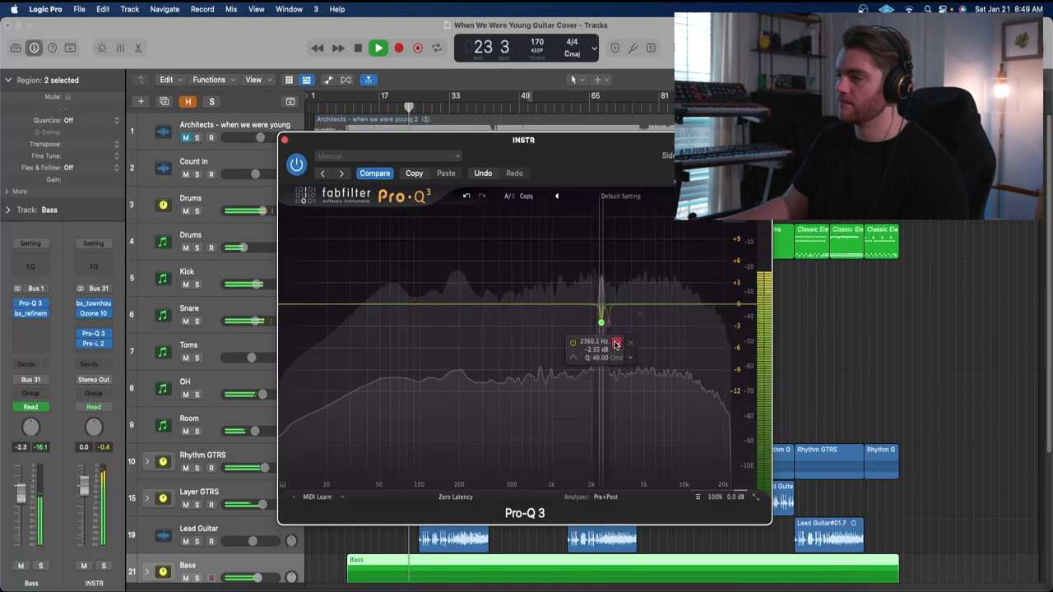
key("space")
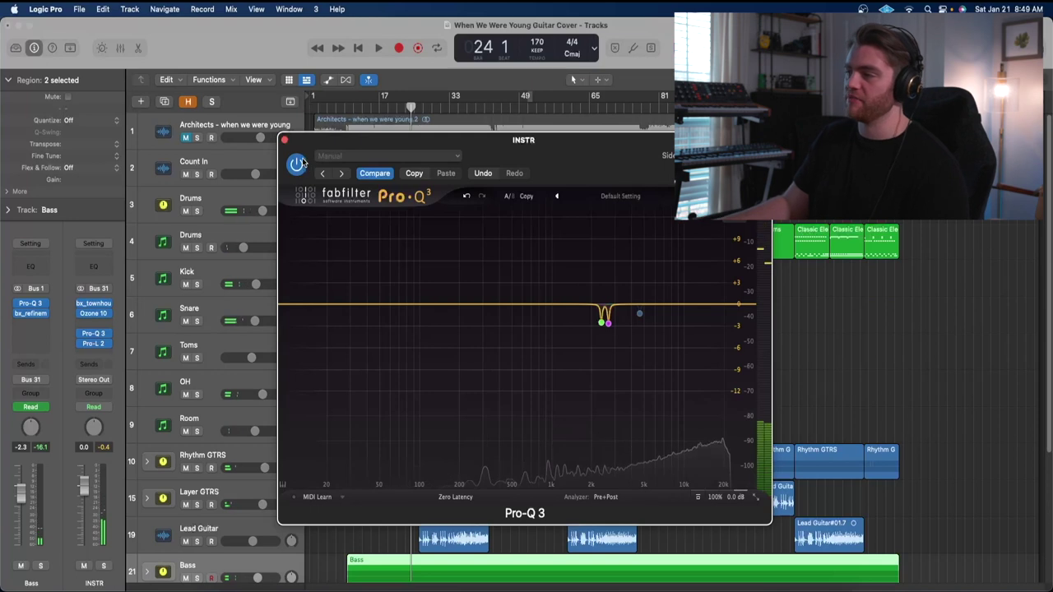
Step: Bypass and re-enable Pro-Q 3 during playback to compare, then close it
mouse_move(663, 333)
key("space")
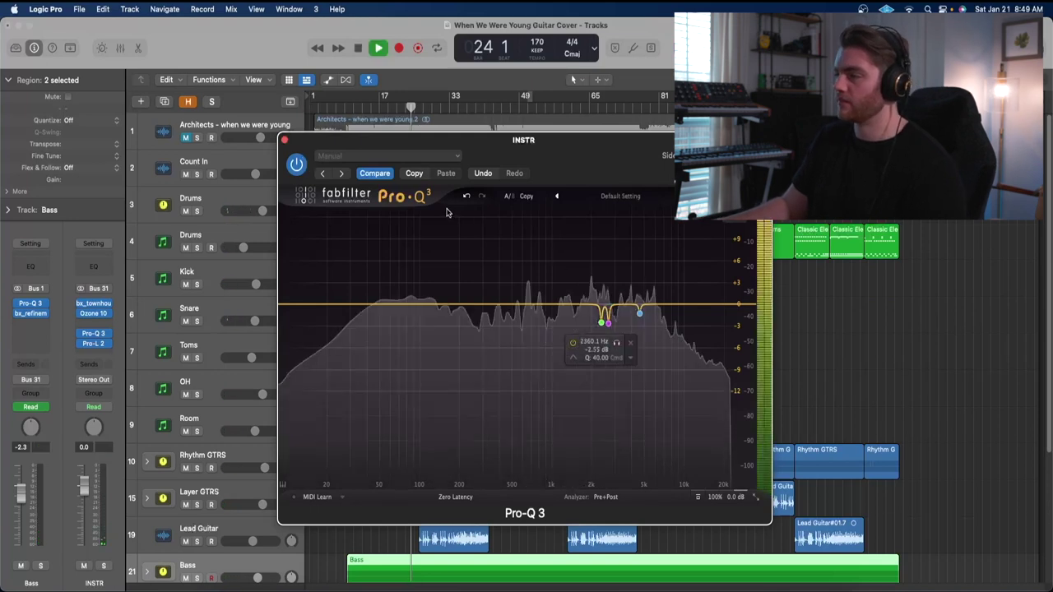
left_click(296, 163)
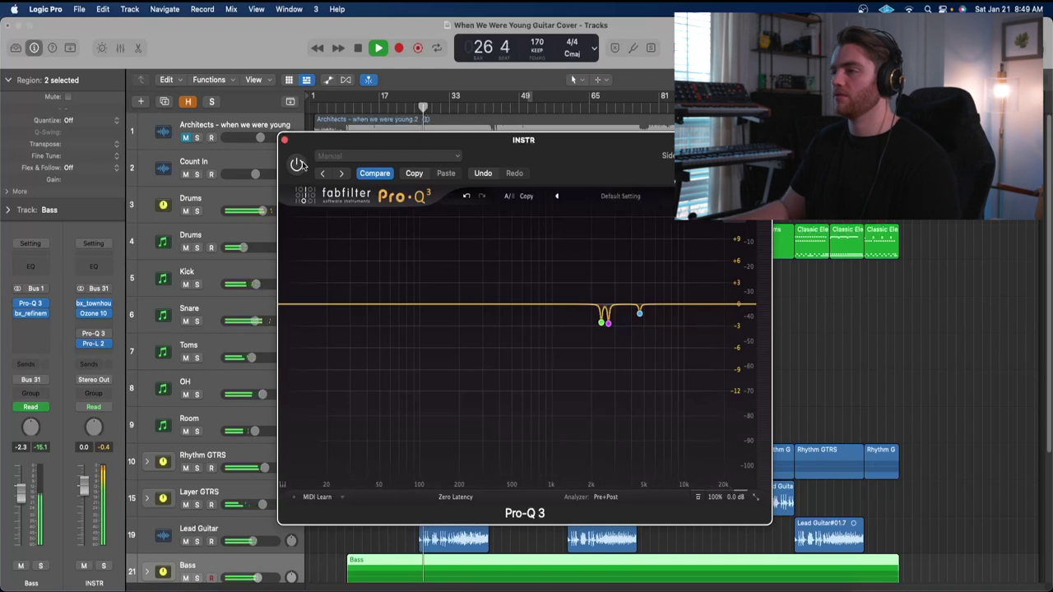
left_click(298, 164)
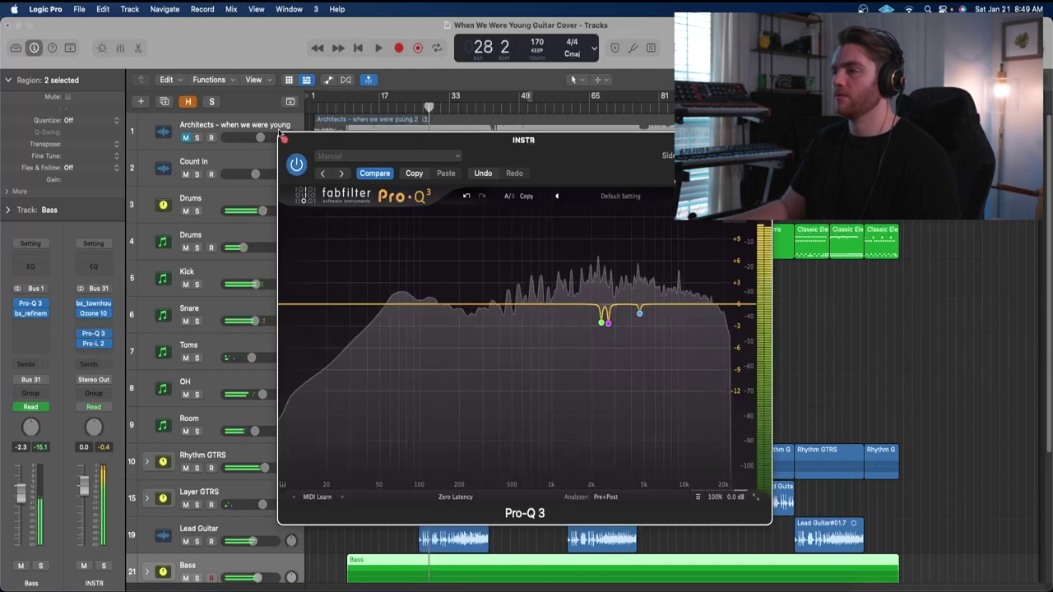
left_click(284, 140)
key("space")
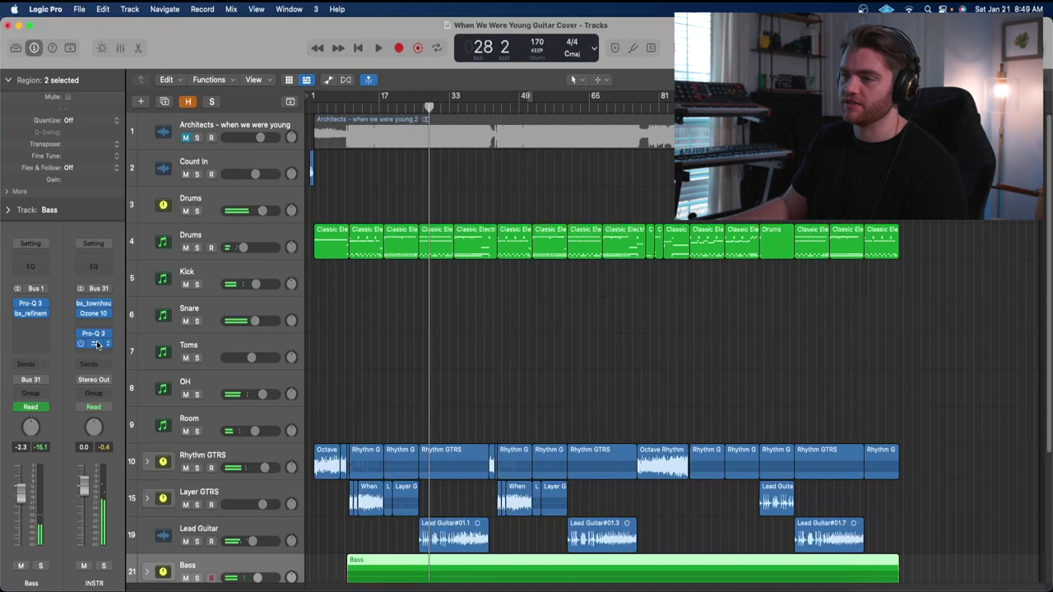
left_click(96, 344)
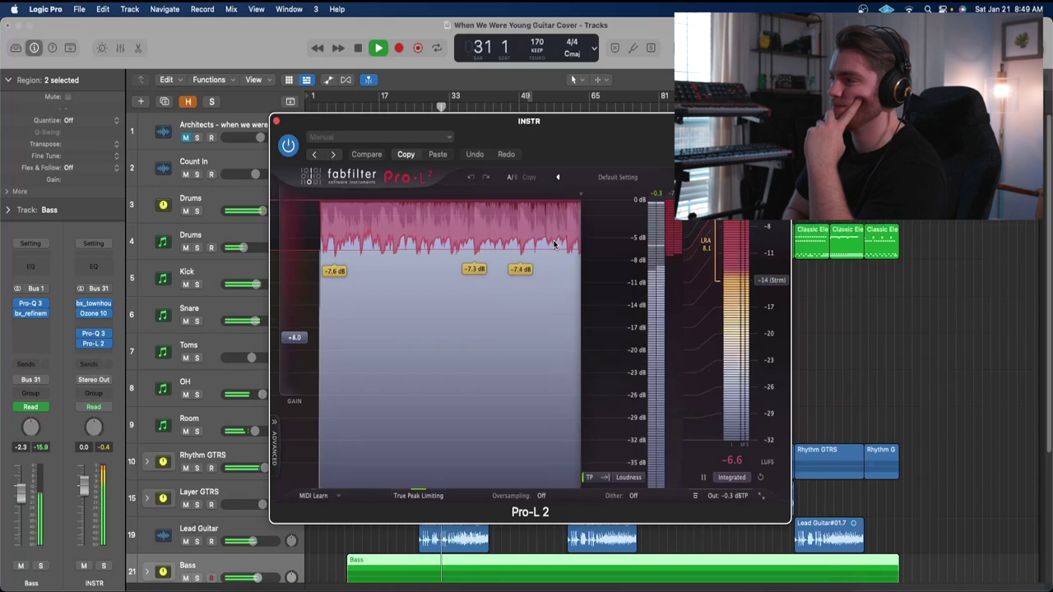
key("space")
left_click(276, 121)
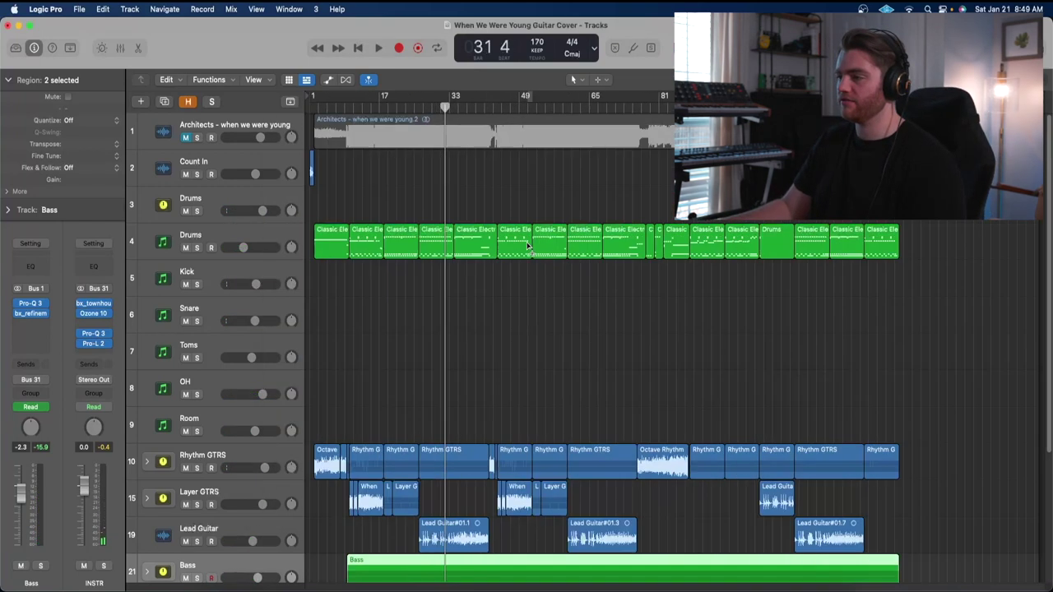
scroll(528, 243, "down", 5)
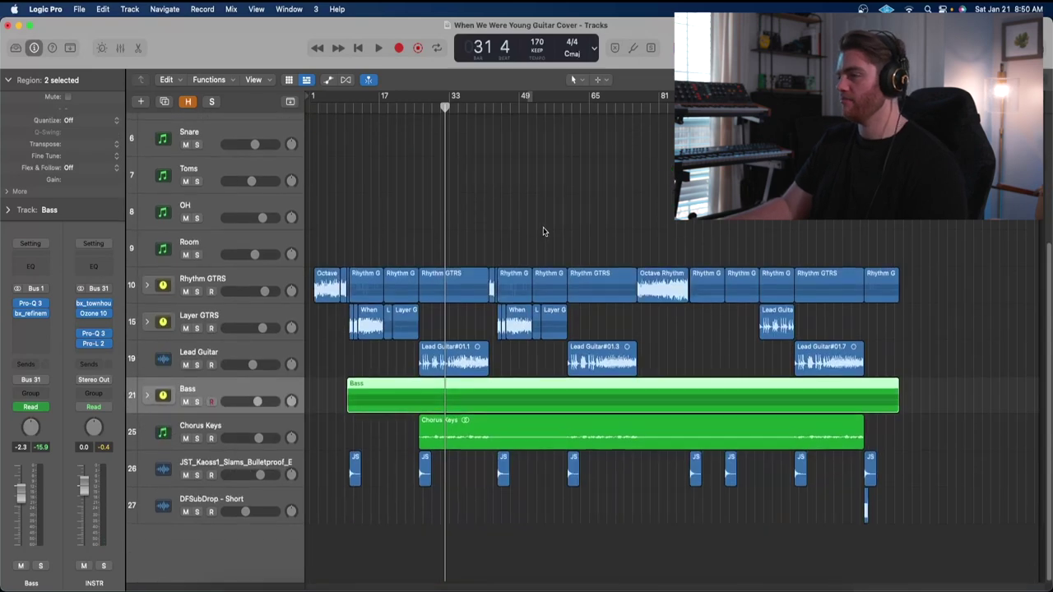